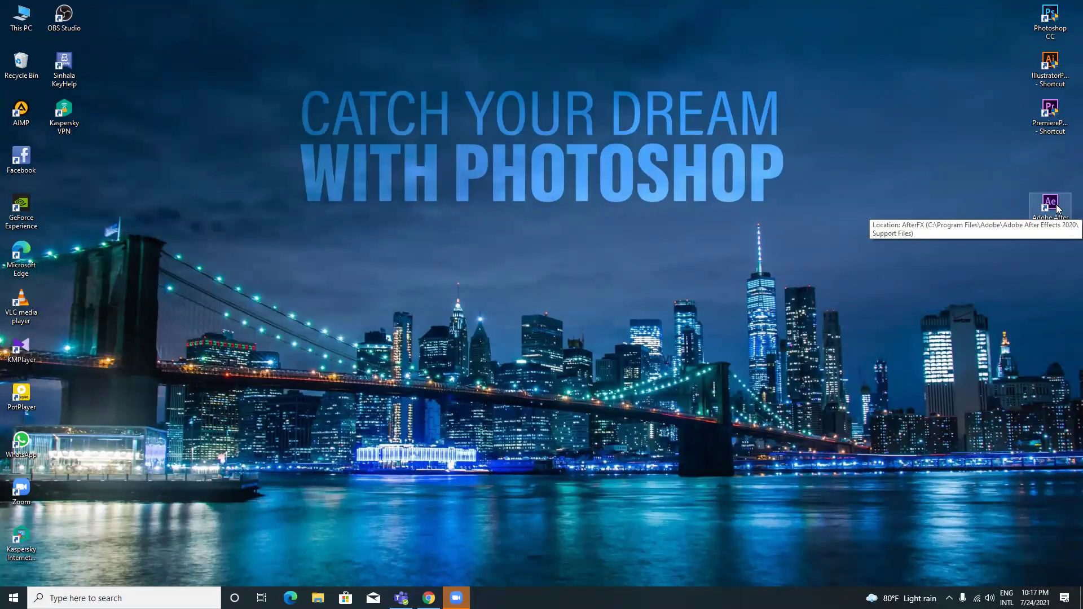
Step: Launch Adobe After Effects 2020 and start a new project
double_click(1050, 205)
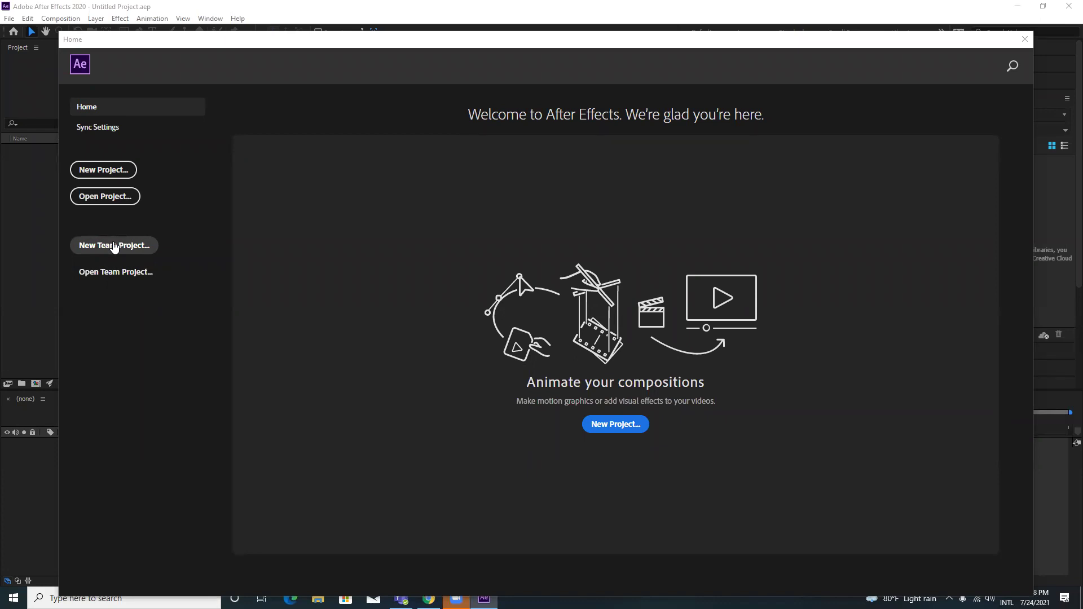
left_click(106, 171)
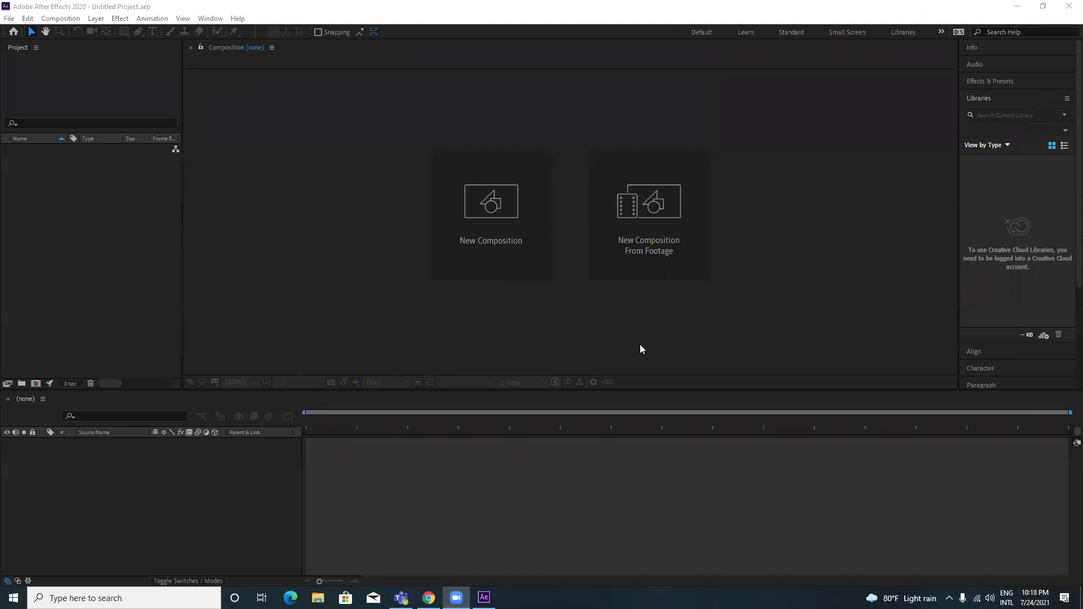
Step: Enlarge the timeline area upward, widen the Libraries area, and look over the additional workspace layouts without switching
left_click_drag(392, 390, 394, 362)
left_click_drag(960, 160, 891, 158)
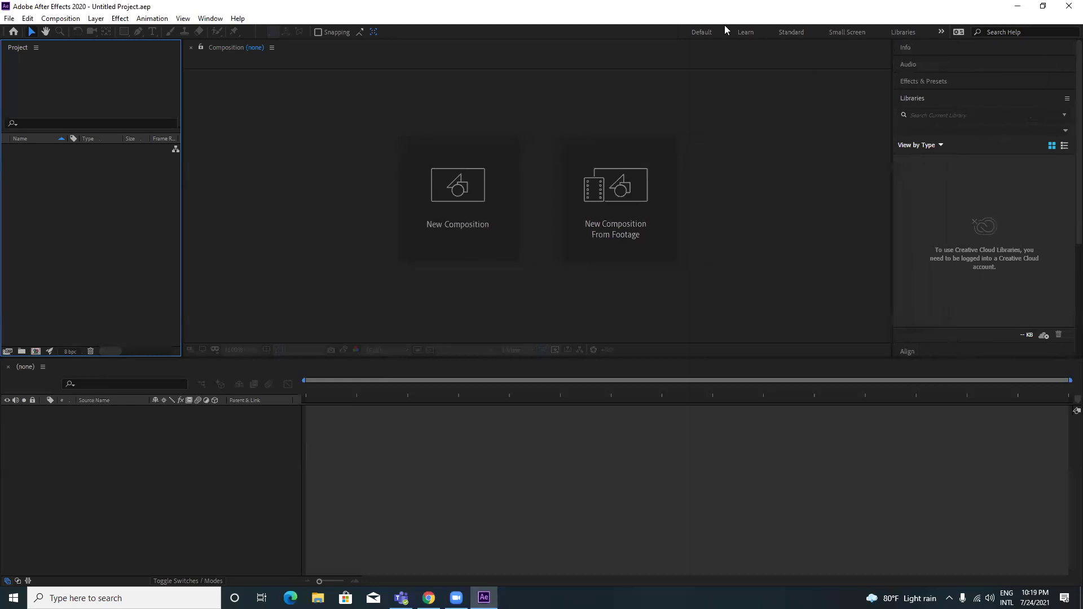
left_click(942, 32)
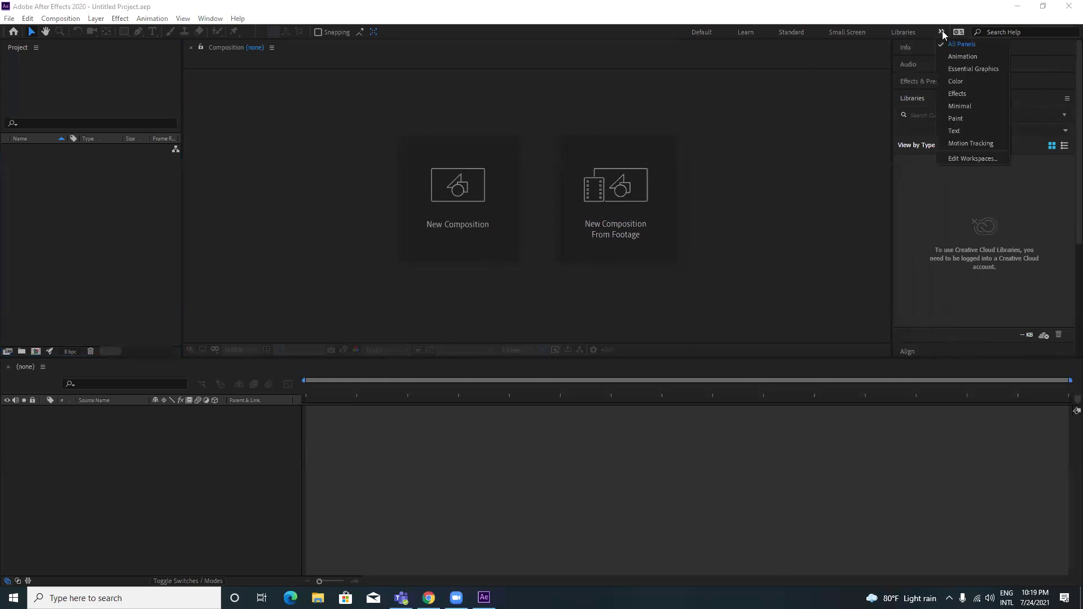
left_click(941, 32)
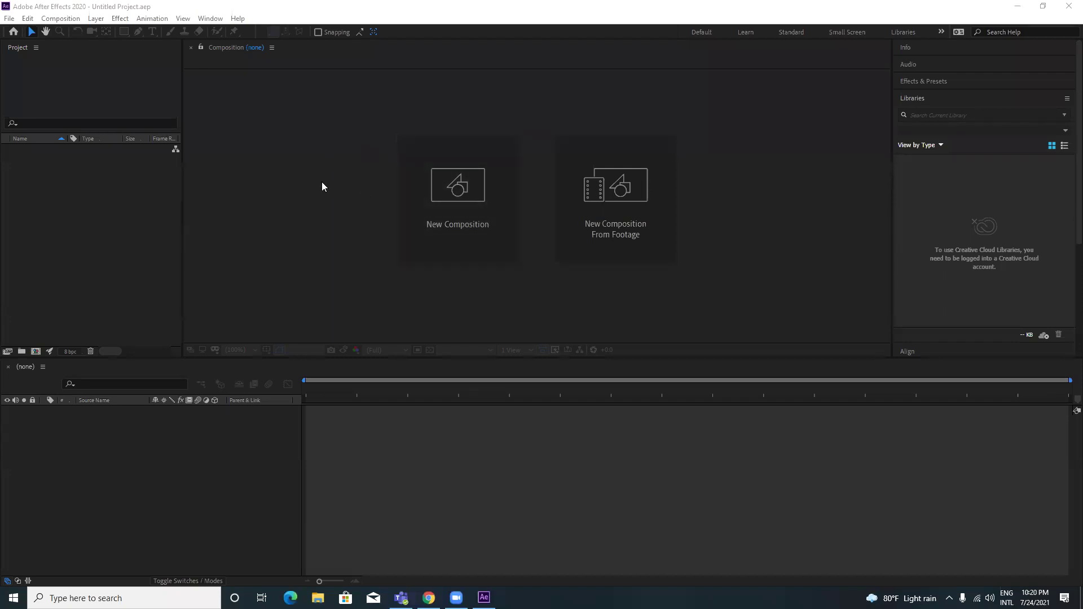
Step: Start a new composition named zone and set its width to 1280 px with the 16:9 aspect ratio locked
left_click(431, 180)
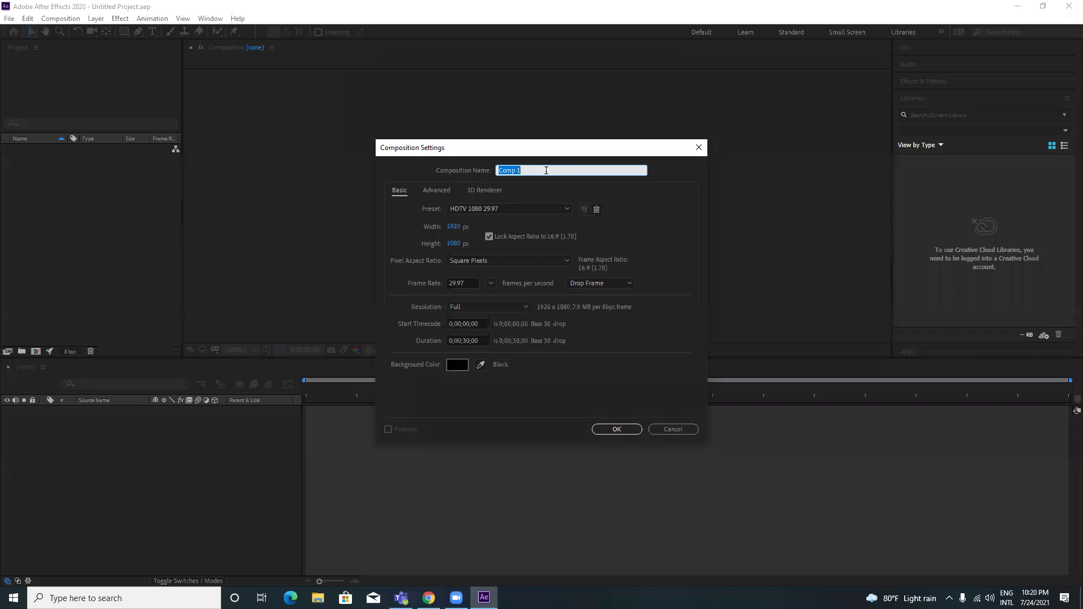
type("zone")
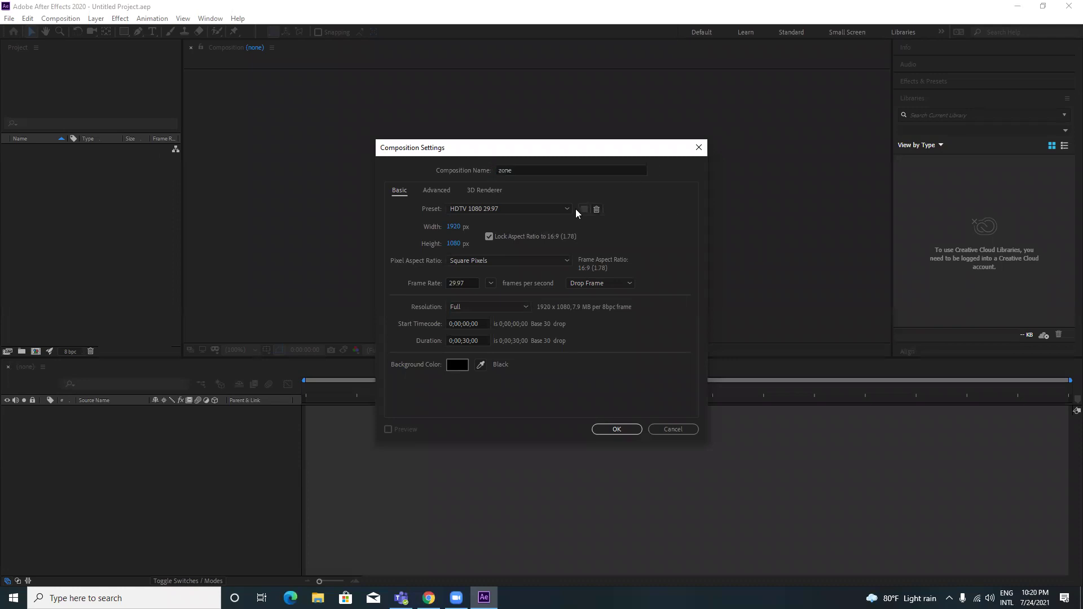
left_click(558, 211)
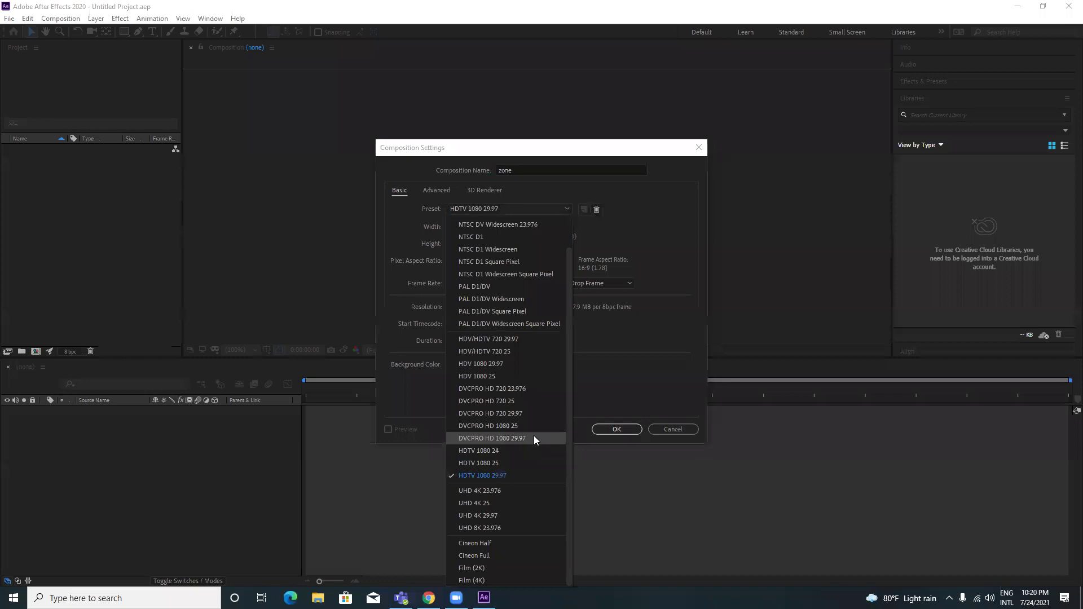
left_click(633, 213)
left_click(541, 209)
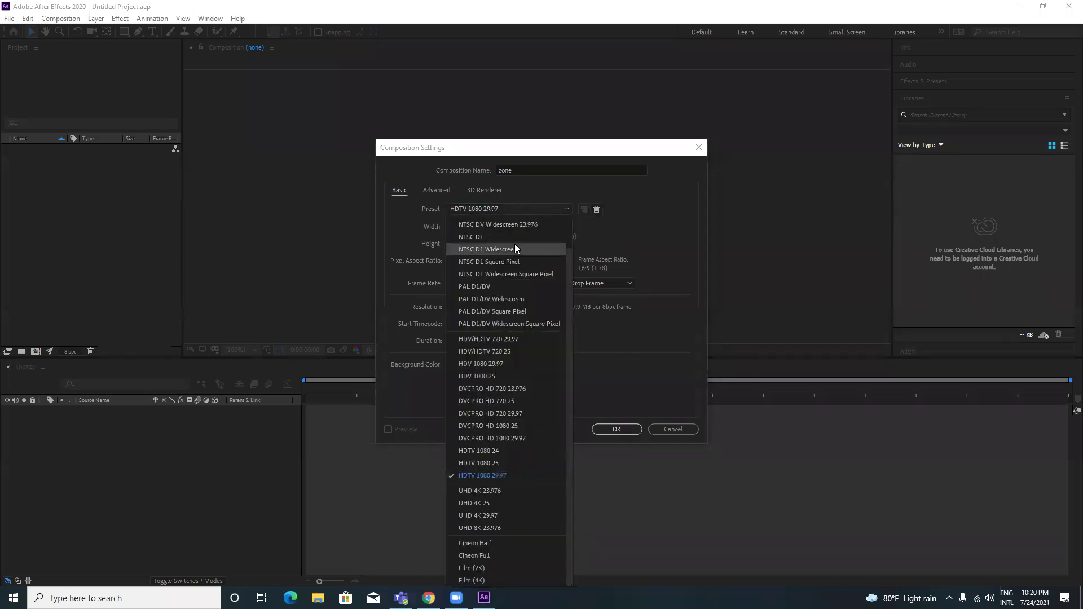
scroll(514, 245, "up", 1)
left_click(482, 221)
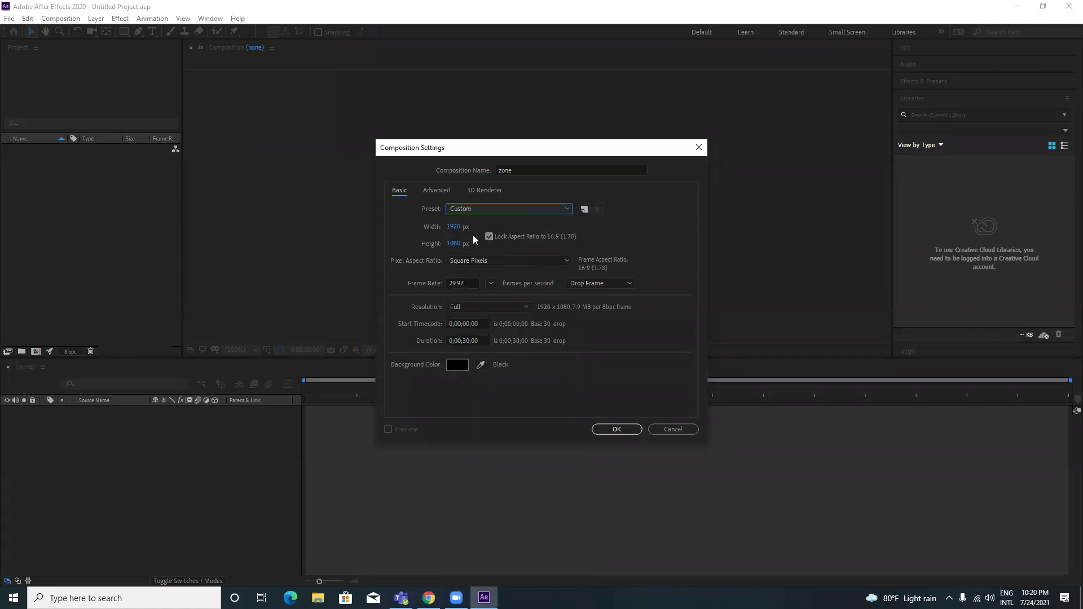
left_click(454, 226)
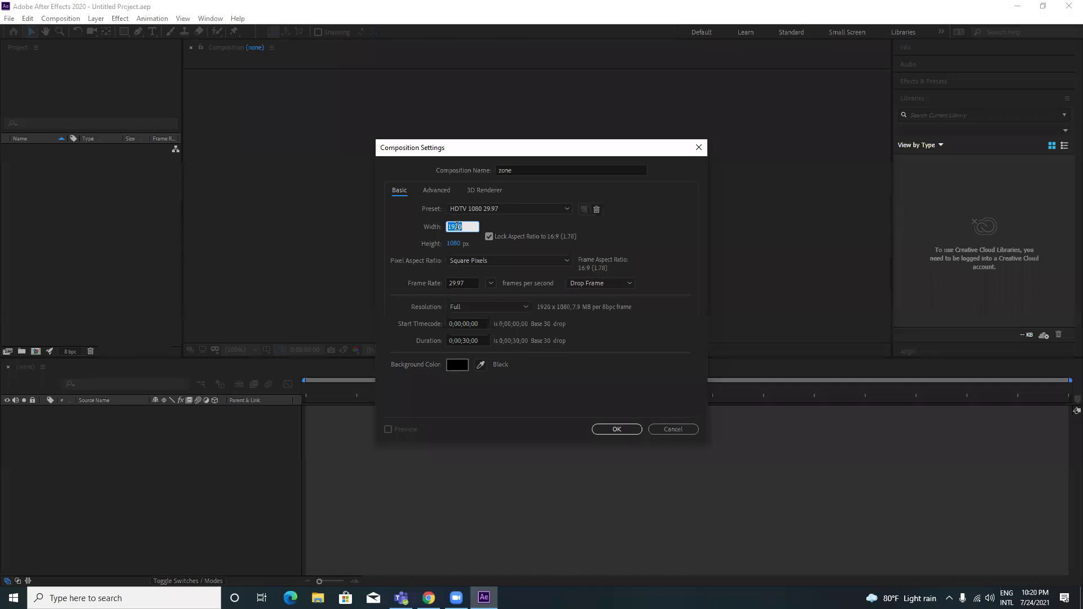
type("1280")
Step: Set the frame rate to 25 frames per second, keep the resolution at Full, and create the composition
left_click(474, 283)
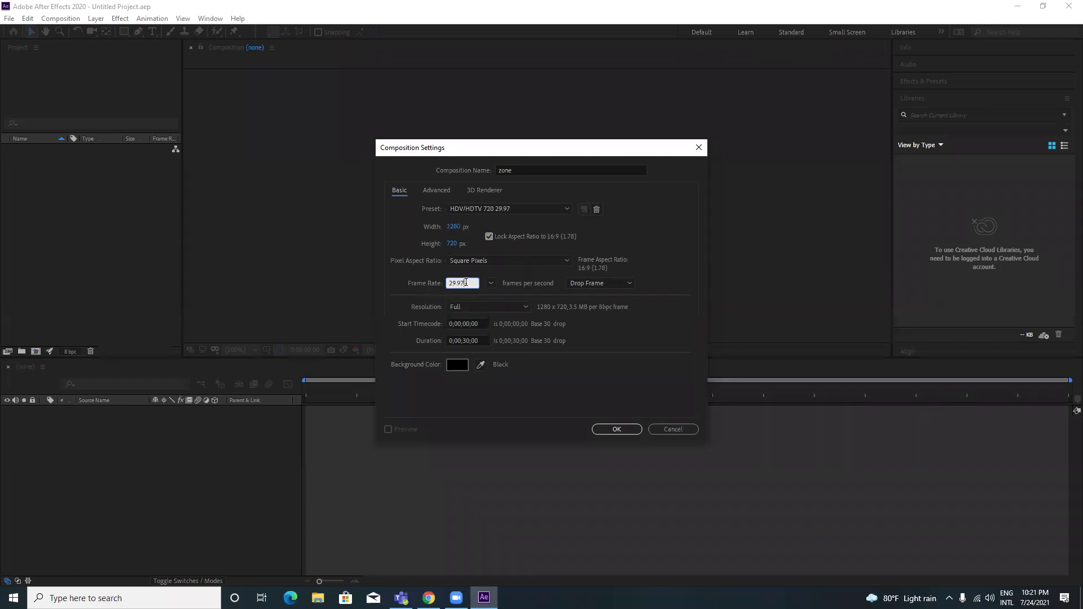
left_click(490, 283)
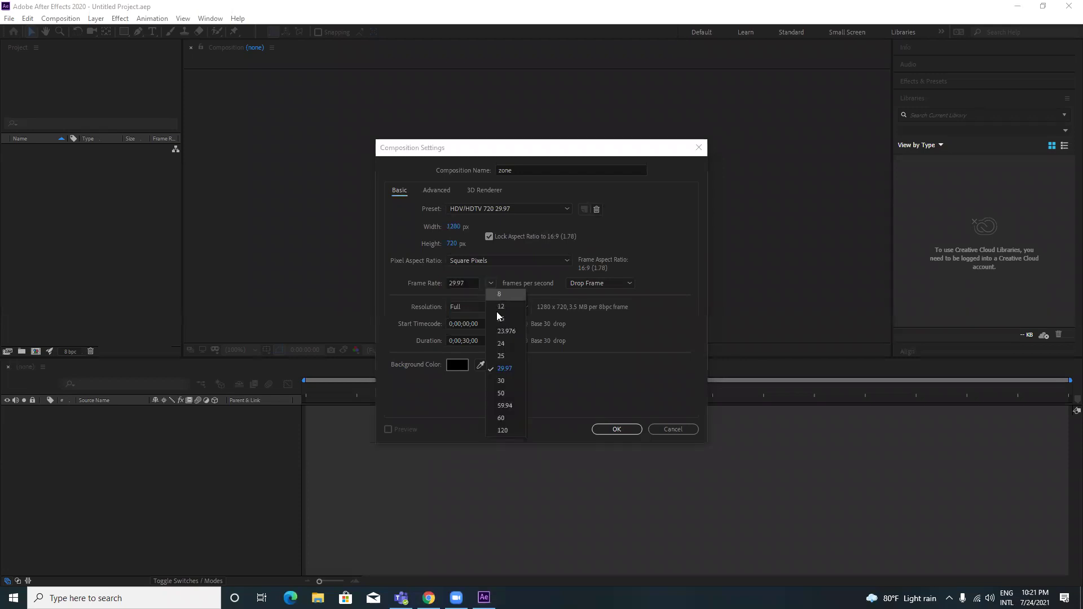
left_click(507, 358)
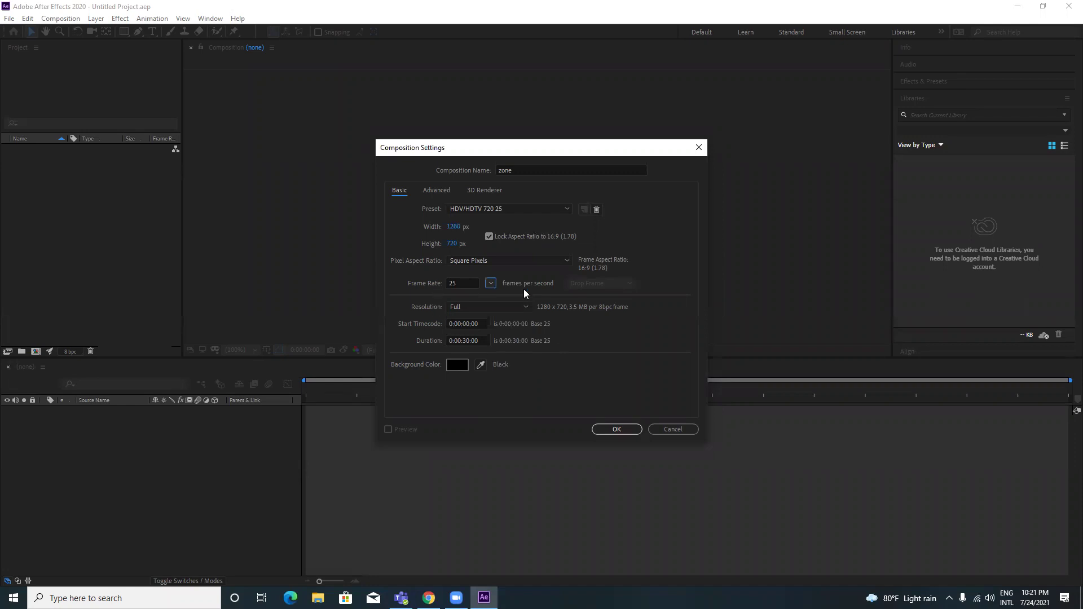
left_click(464, 307)
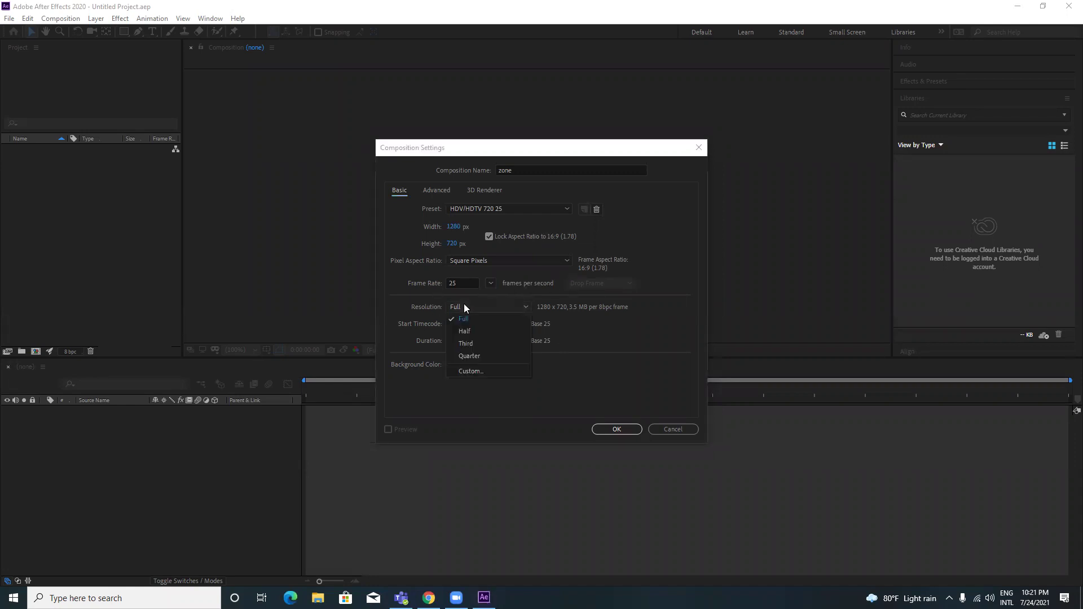
left_click(492, 306)
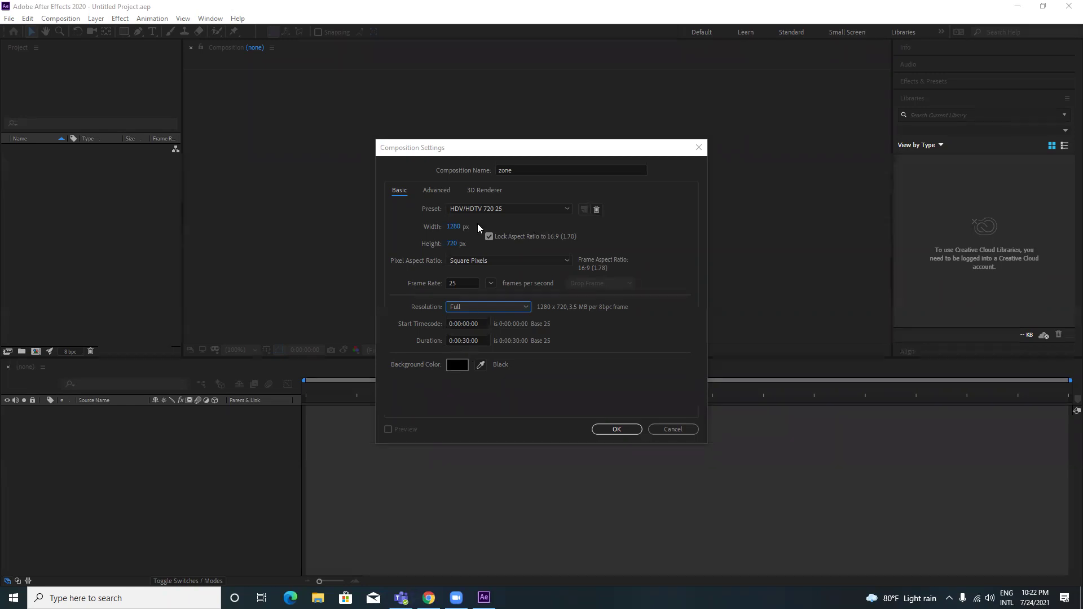
left_click(614, 430)
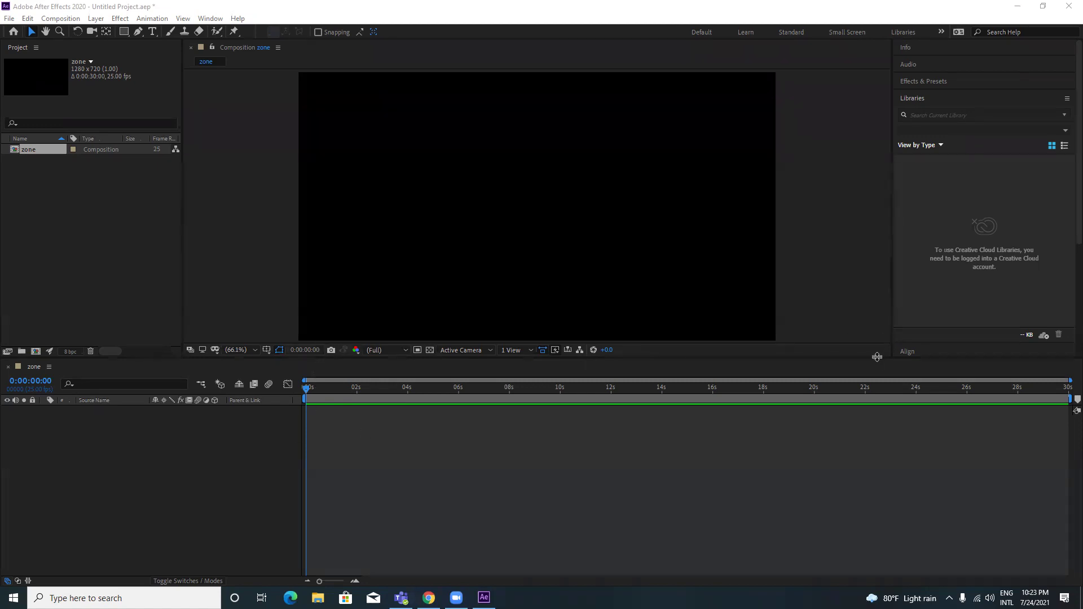
Step: Enlarge the timeline area slightly upward and view the options for adding items to the project
left_click_drag(876, 357, 879, 344)
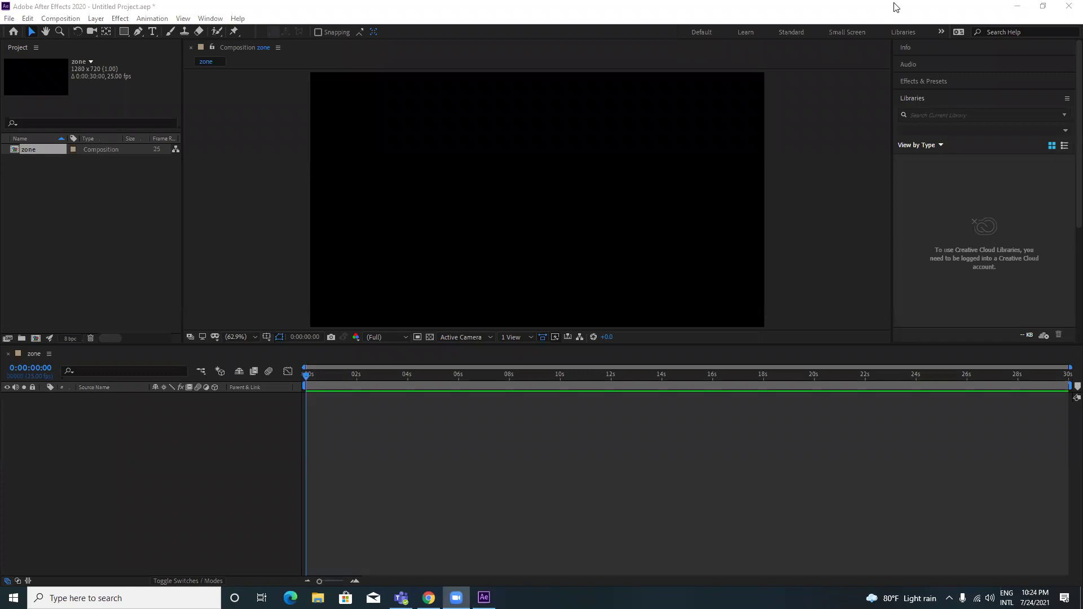
left_click(225, 190)
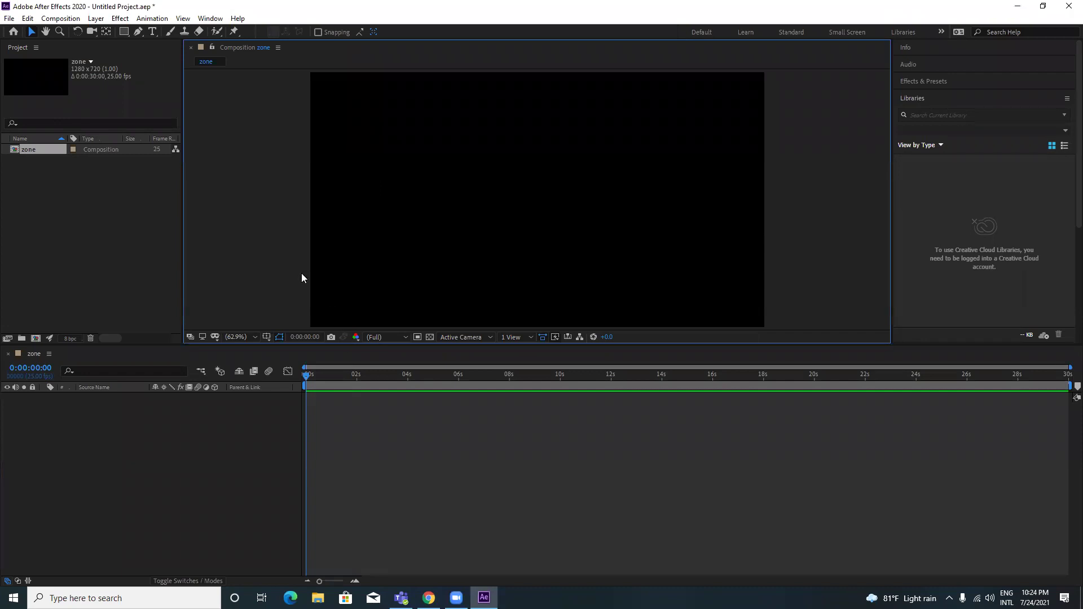
right_click(114, 270)
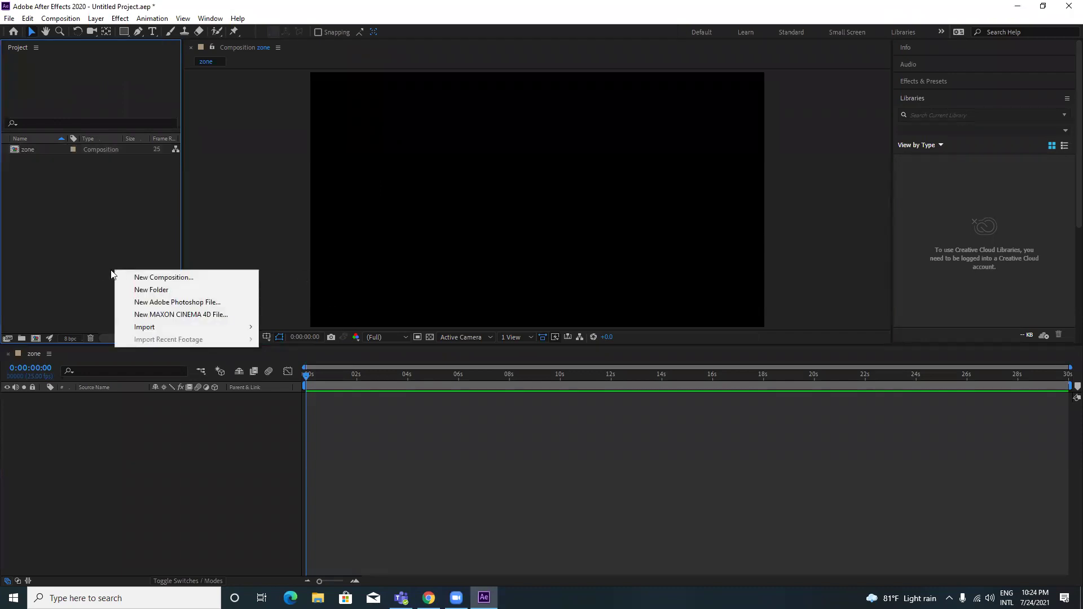
Step: Add a white 1280 x 720 px solid layer to the zone composition and select it in the timeline
right_click(196, 453)
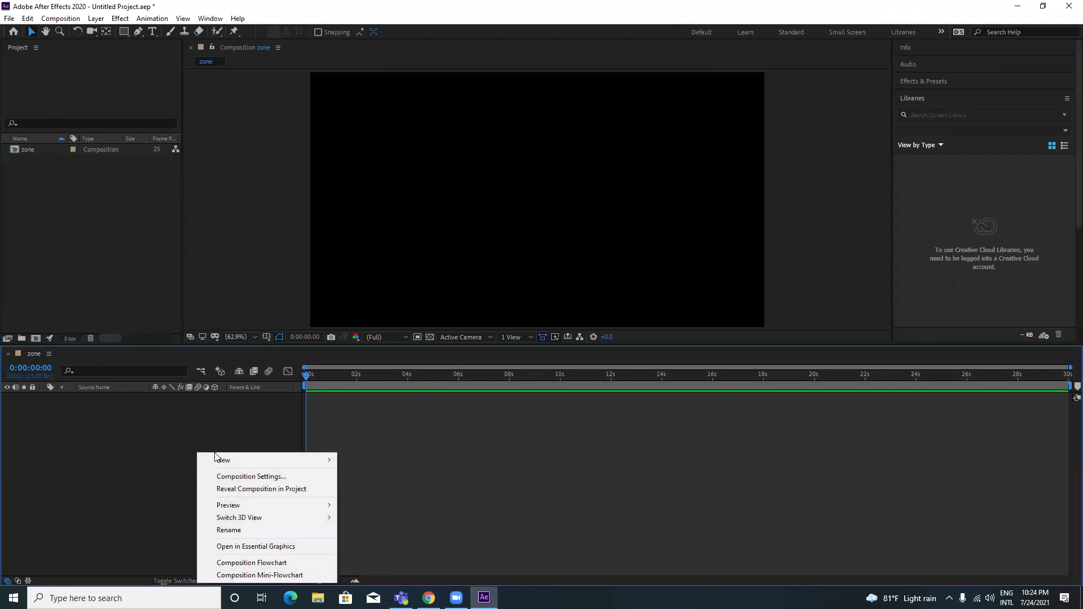
mouse_move(227, 462)
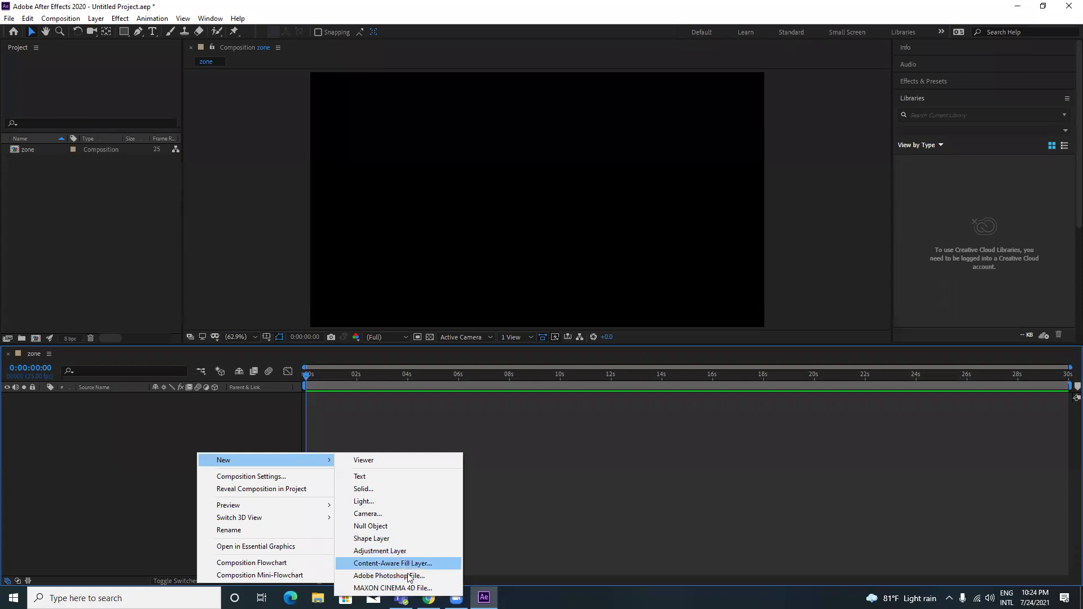
left_click(380, 491)
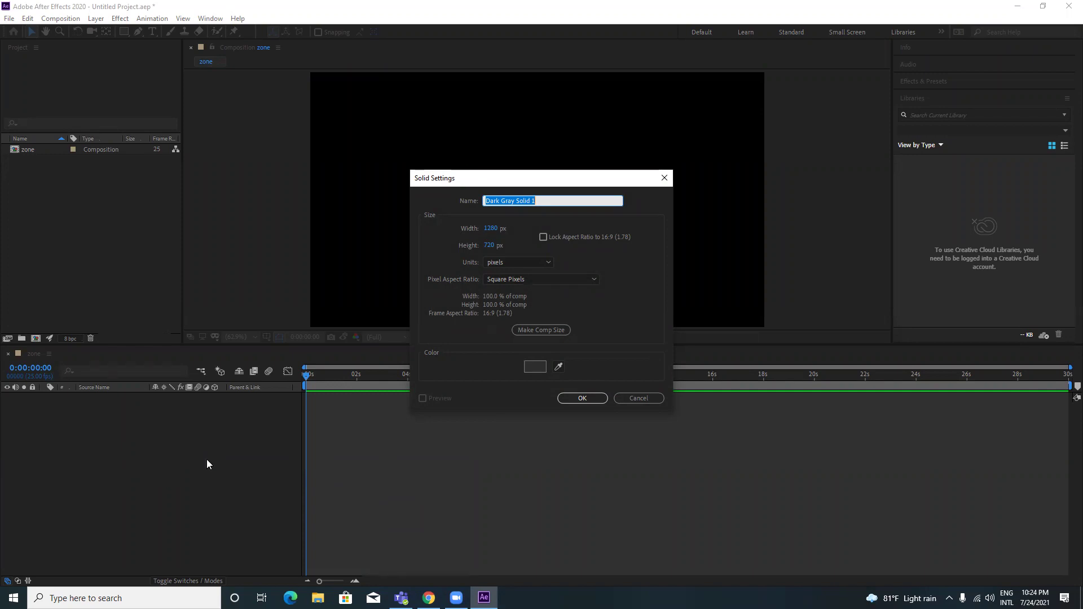
left_click(536, 368)
mouse_move(566, 308)
left_mouse_down()
mouse_move(565, 324)
mouse_move(563, 297)
left_mouse_up()
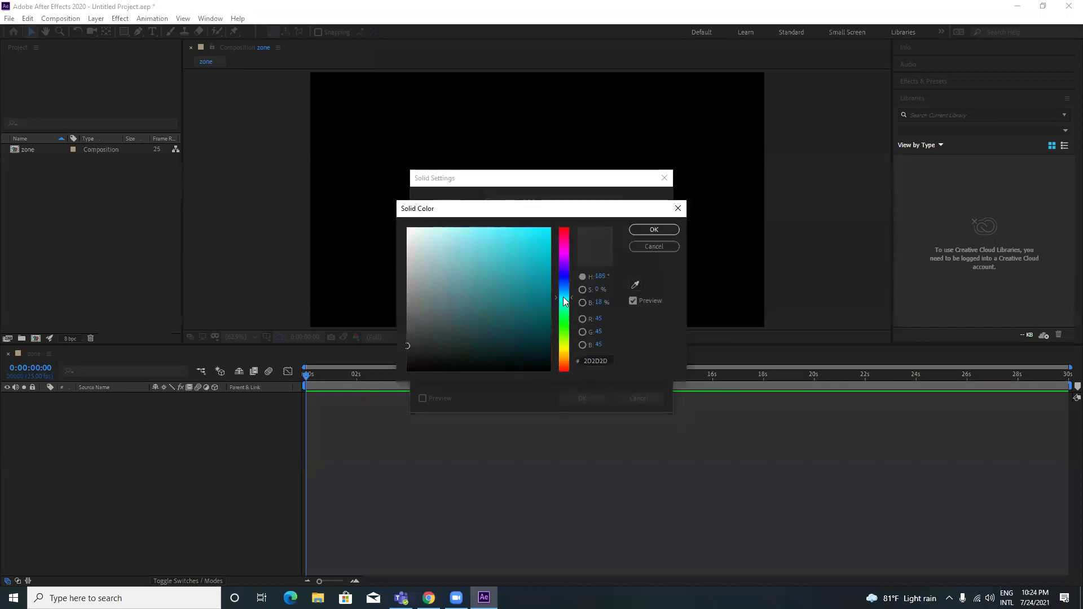
left_click_drag(458, 271, 371, 207)
left_click(637, 231)
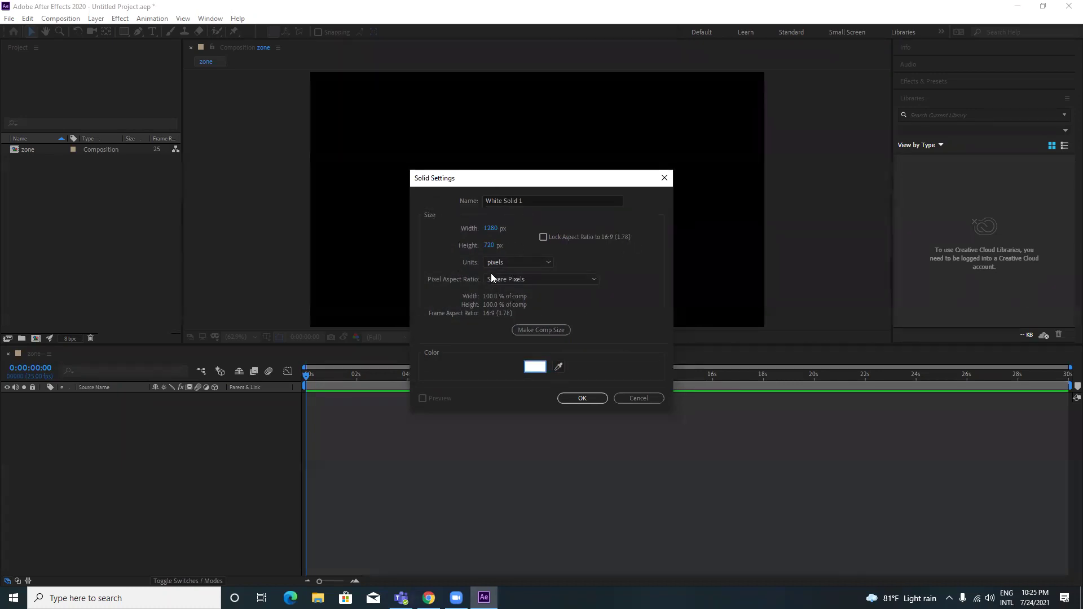
left_click(583, 399)
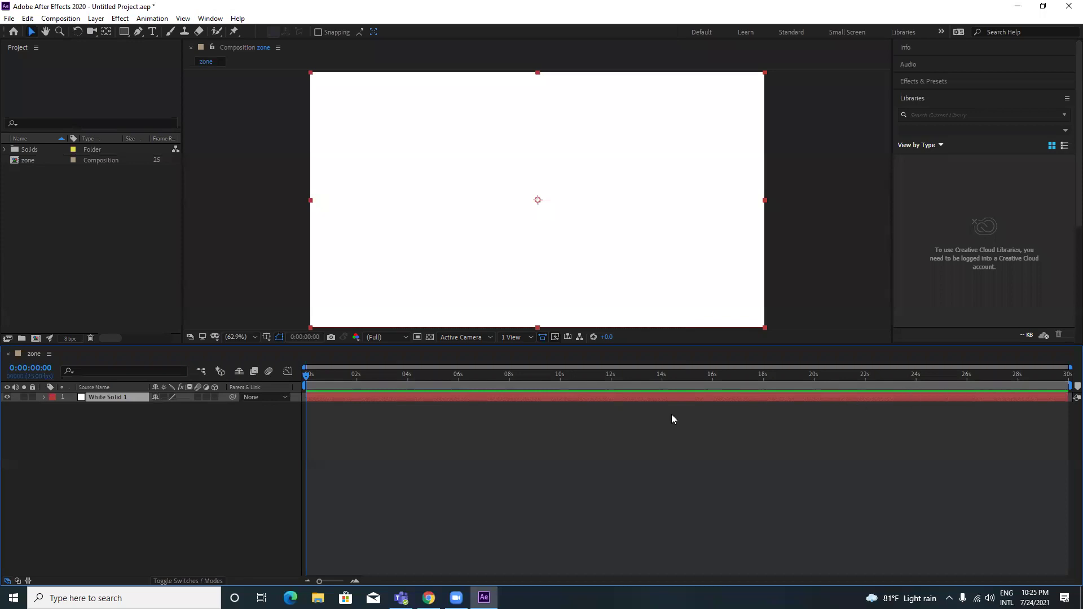
left_click(241, 461)
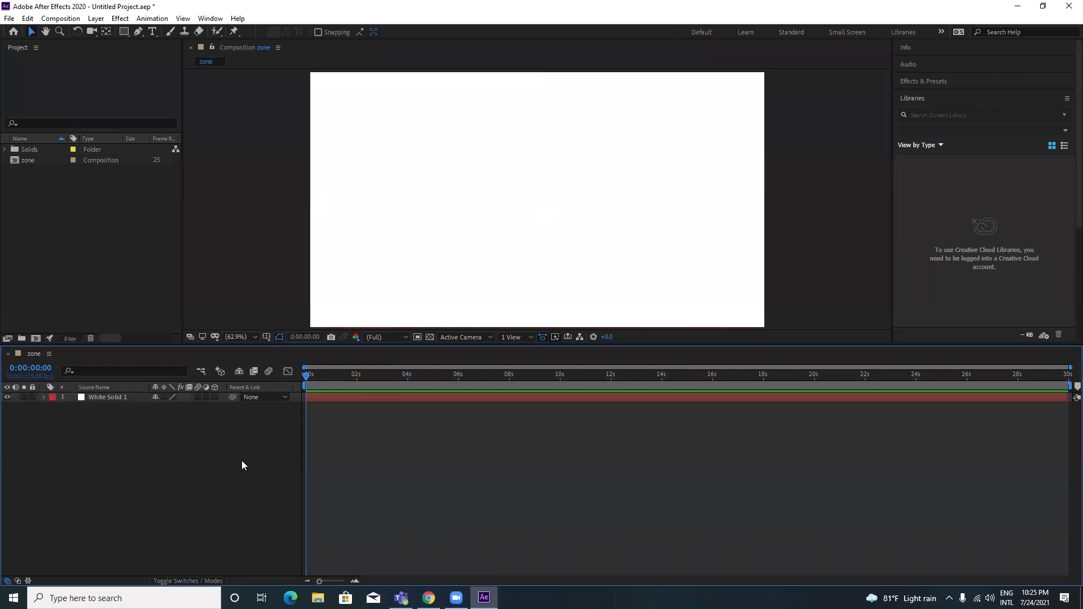
left_click(465, 397)
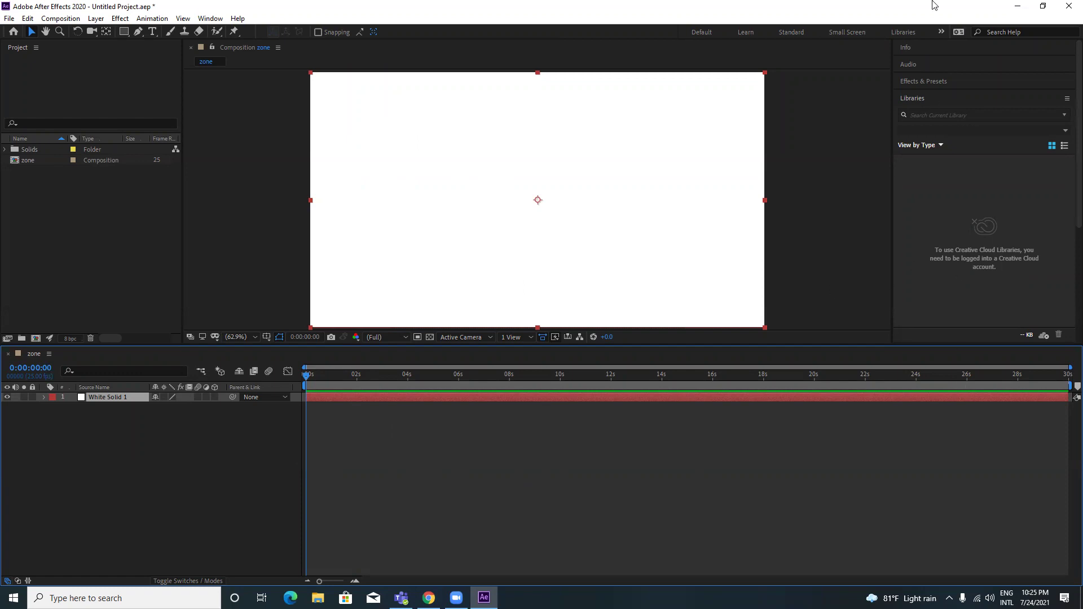
Step: Look into the Audio, Libraries and Effects & Presets sections, collapse them all, and deselect the white solid
left_click(913, 100)
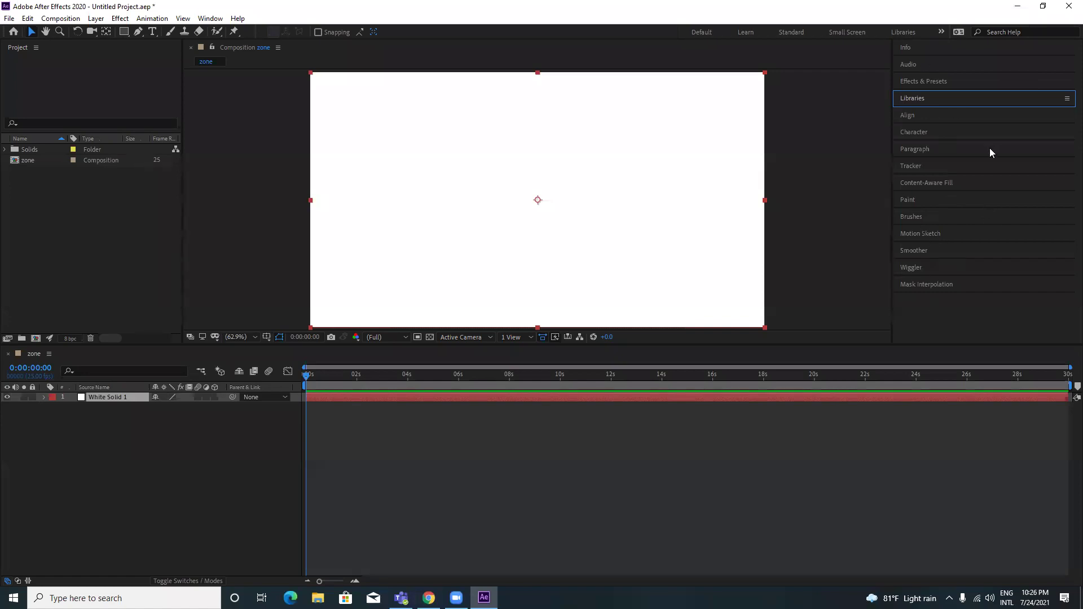
left_click(919, 64)
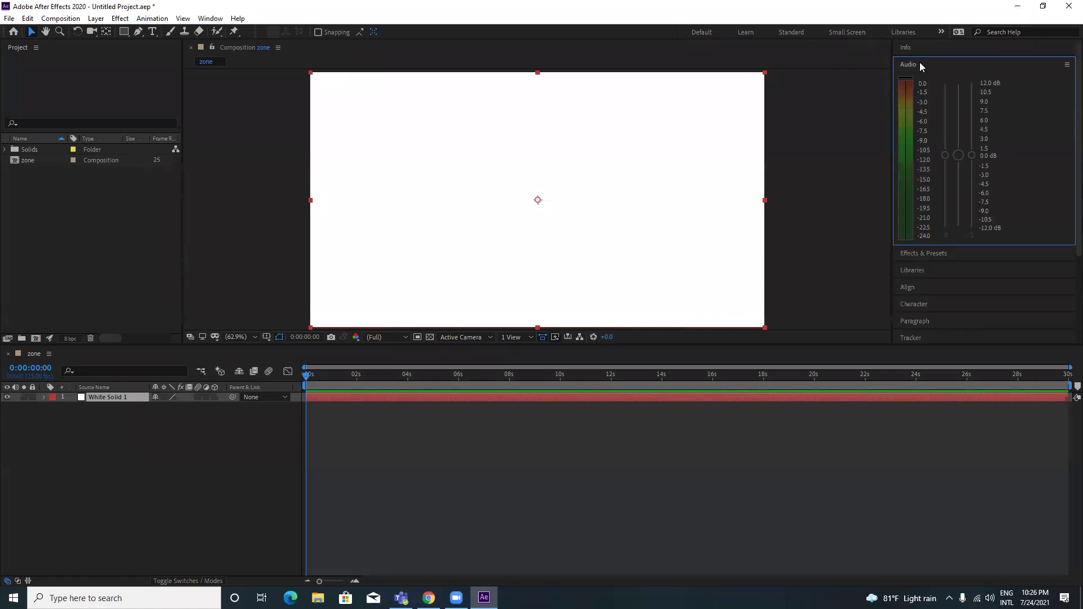
left_click(922, 269)
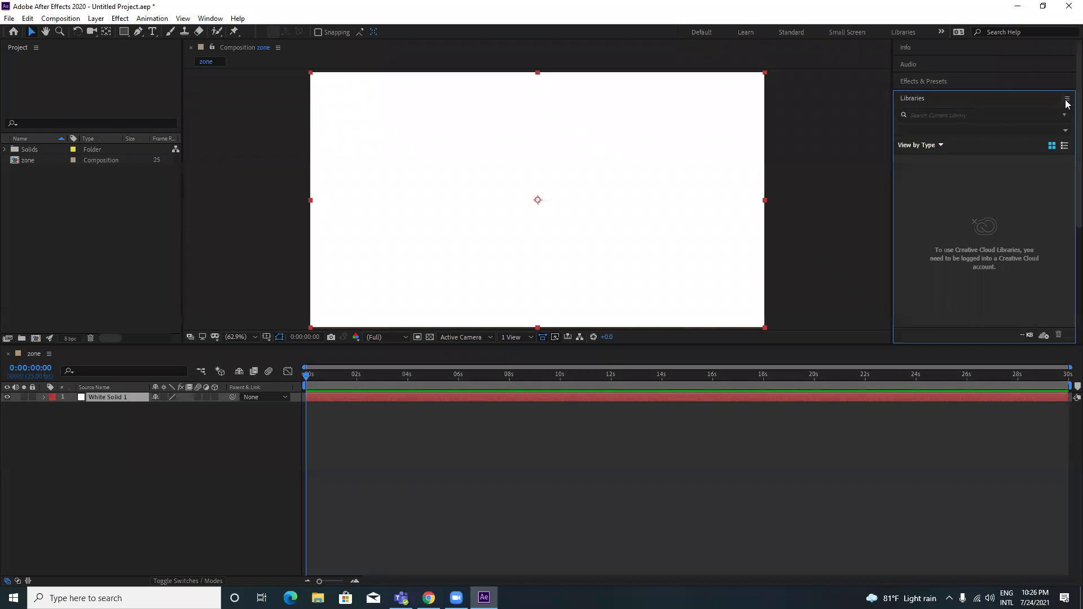
left_click(1013, 82)
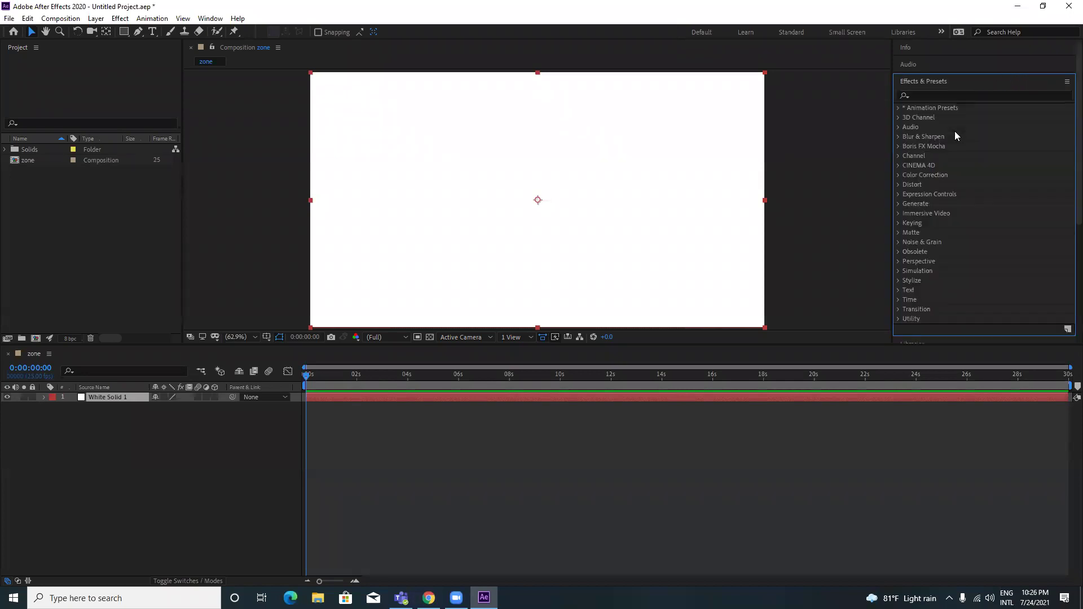
left_click(909, 83)
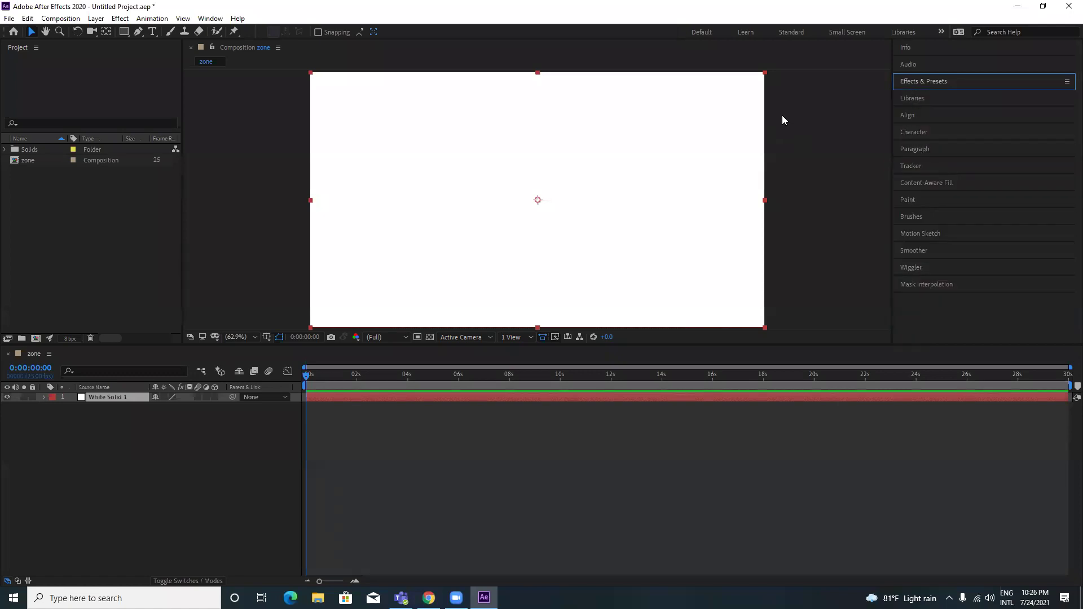
left_click(793, 101)
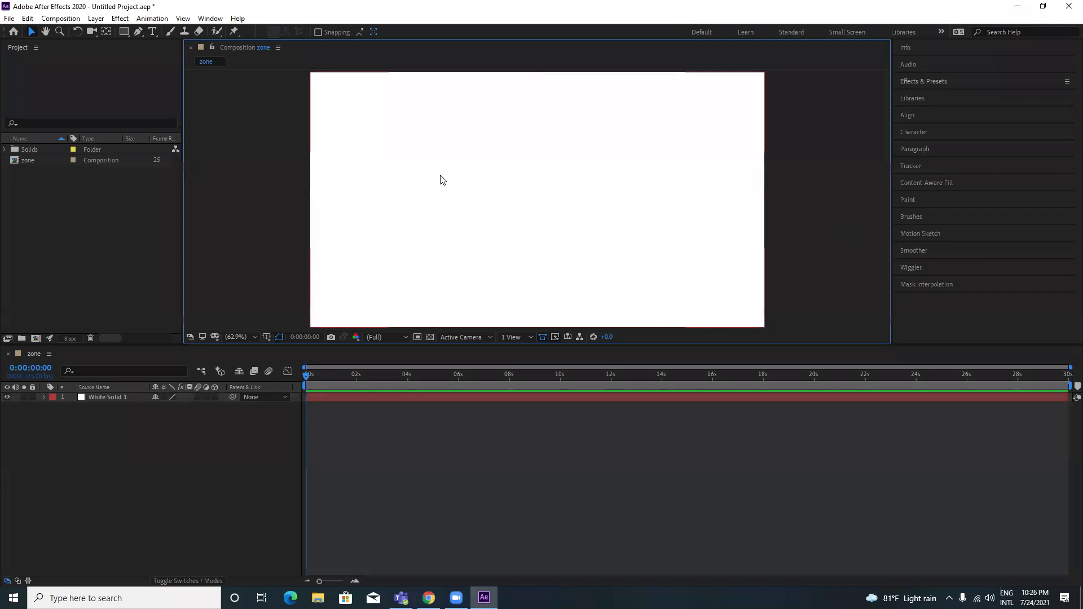
Step: Examine the composition commands, the available workspaces and the list of panels that can be shown
left_click(5, 21)
left_click(5, 20)
left_click(96, 18)
left_click(75, 20)
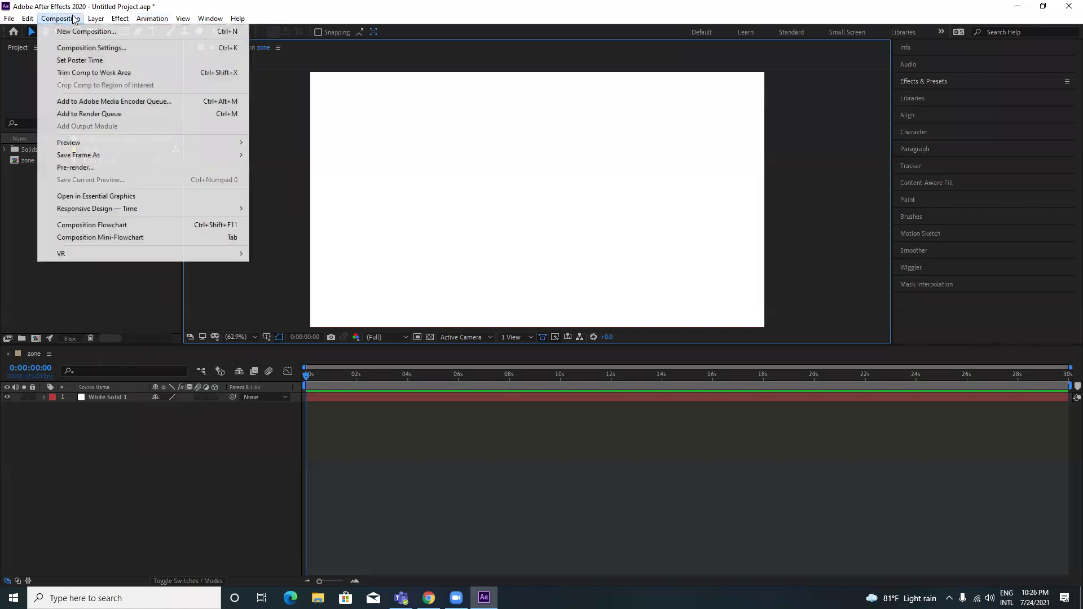
left_click(13, 245)
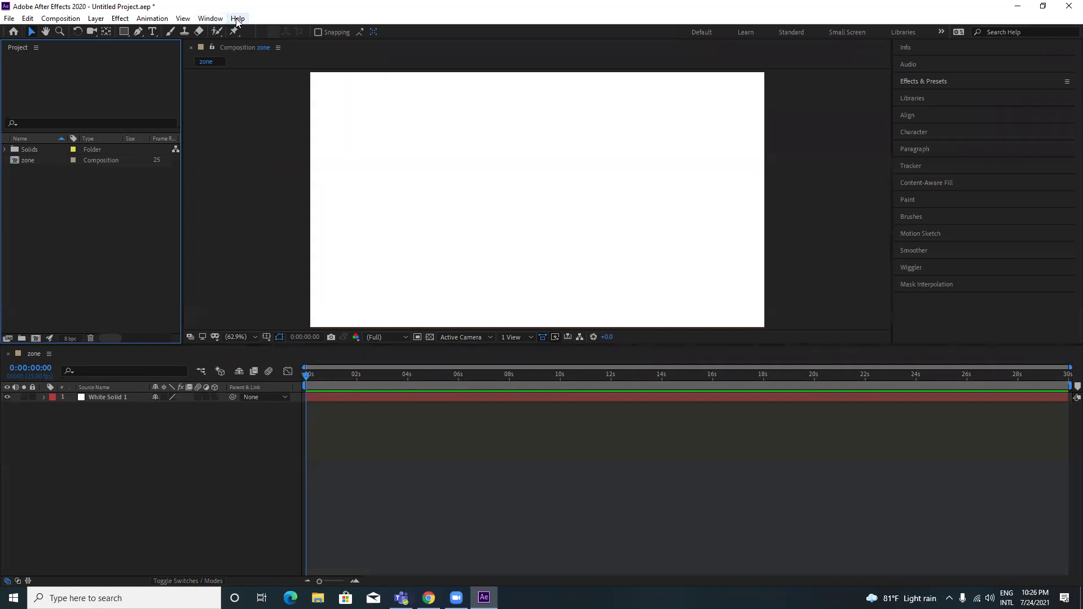
left_click(217, 19)
mouse_move(254, 32)
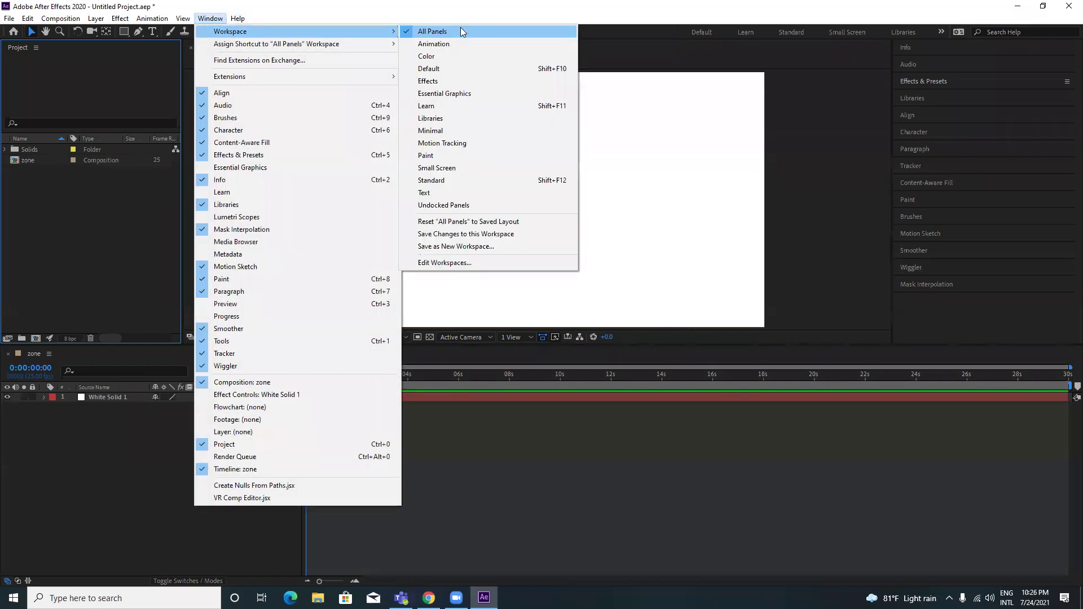
left_click(618, 32)
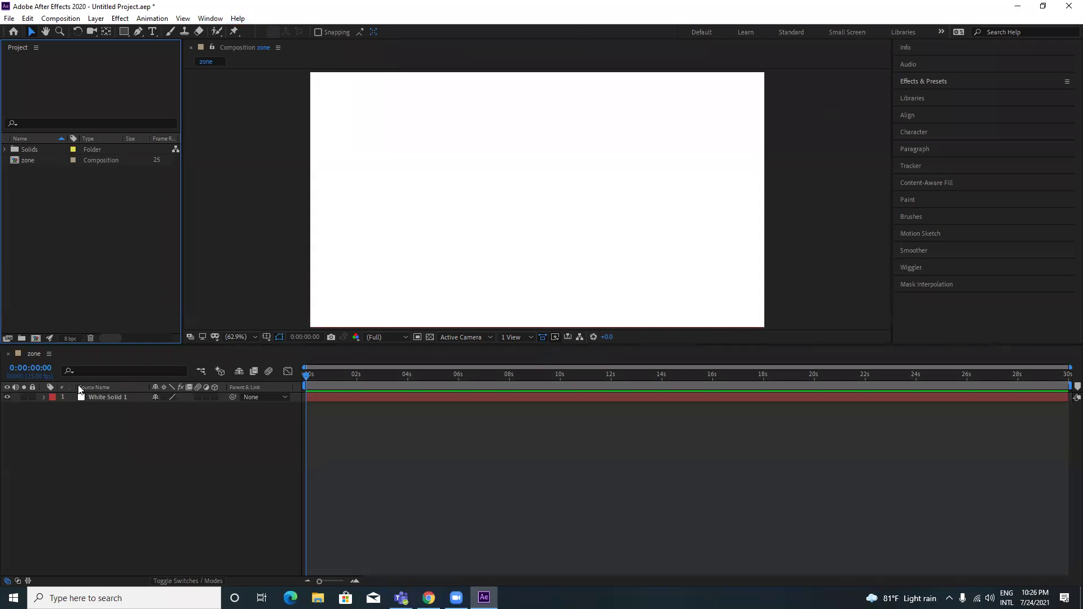
left_click(210, 18)
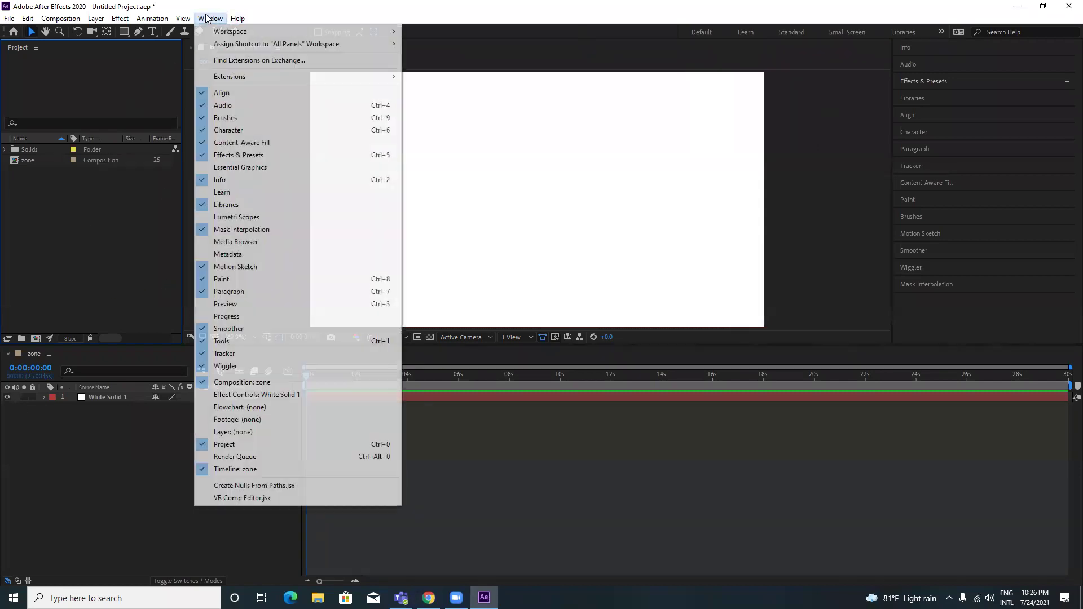
left_click(44, 241)
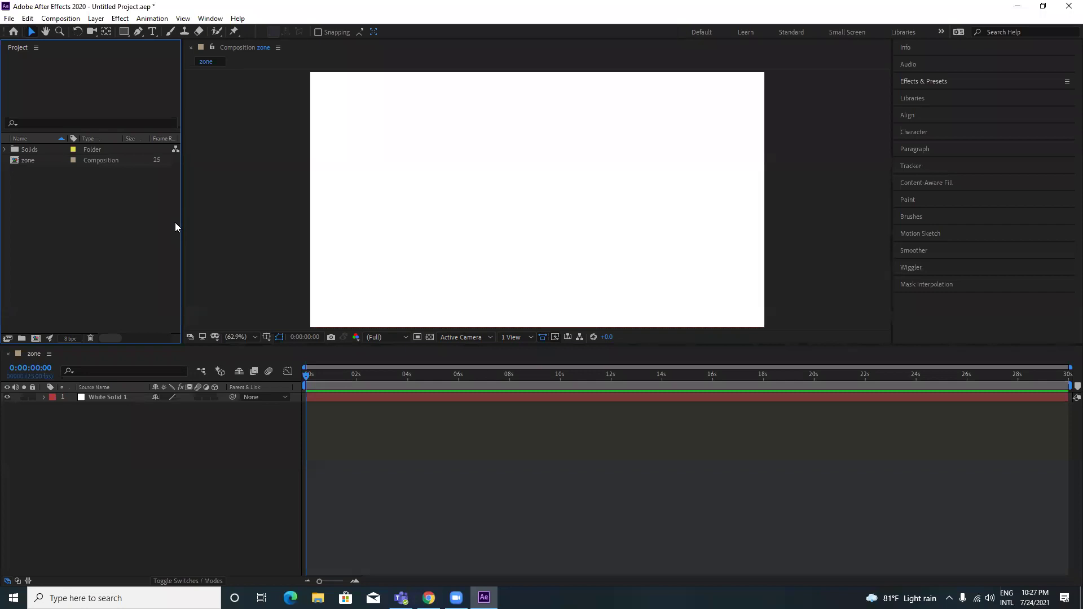
Step: Draw a red square about 300 px wide, with its stroke set to None, above the middle of the white composition
left_click(123, 31)
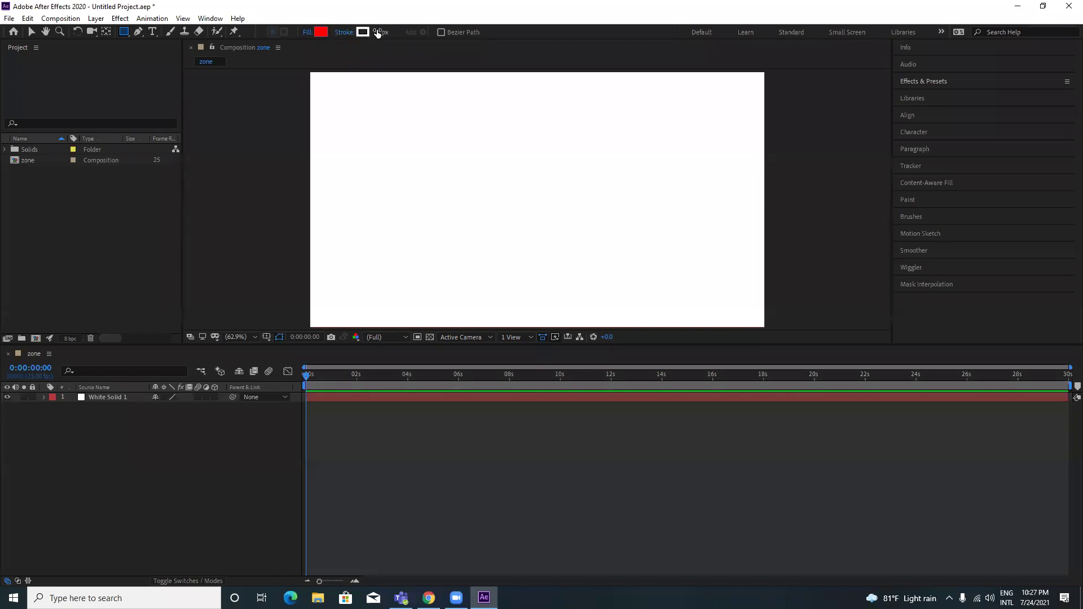
left_click(343, 32)
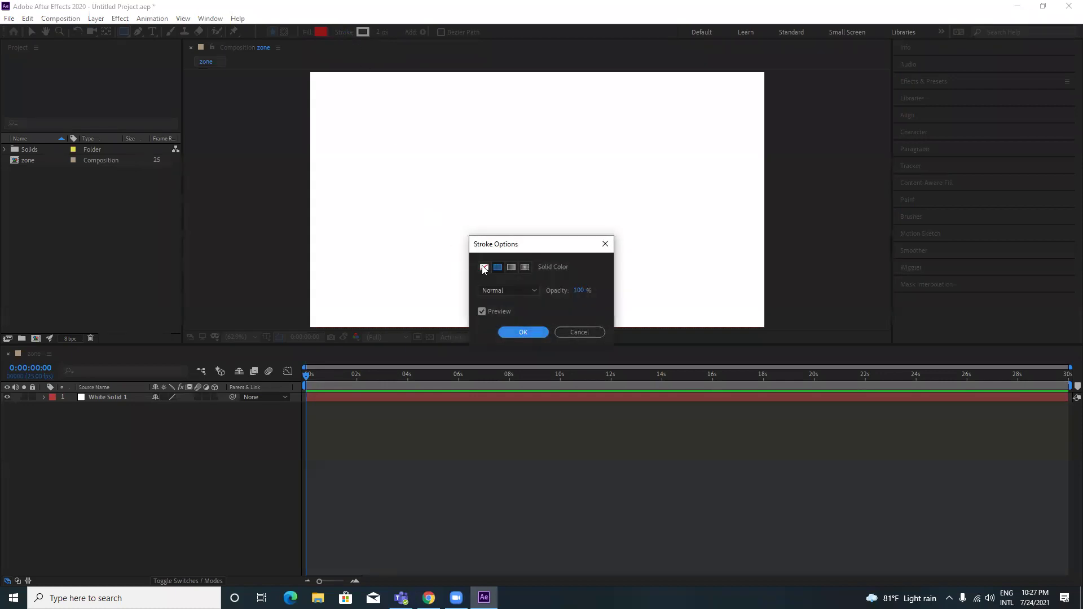
left_click(483, 268)
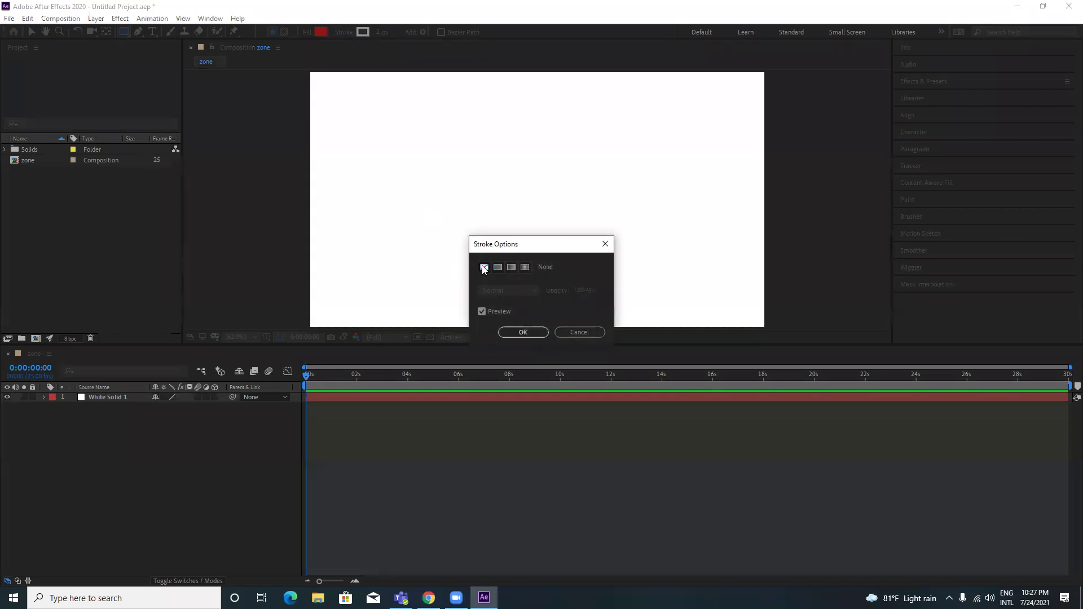
left_click(524, 332)
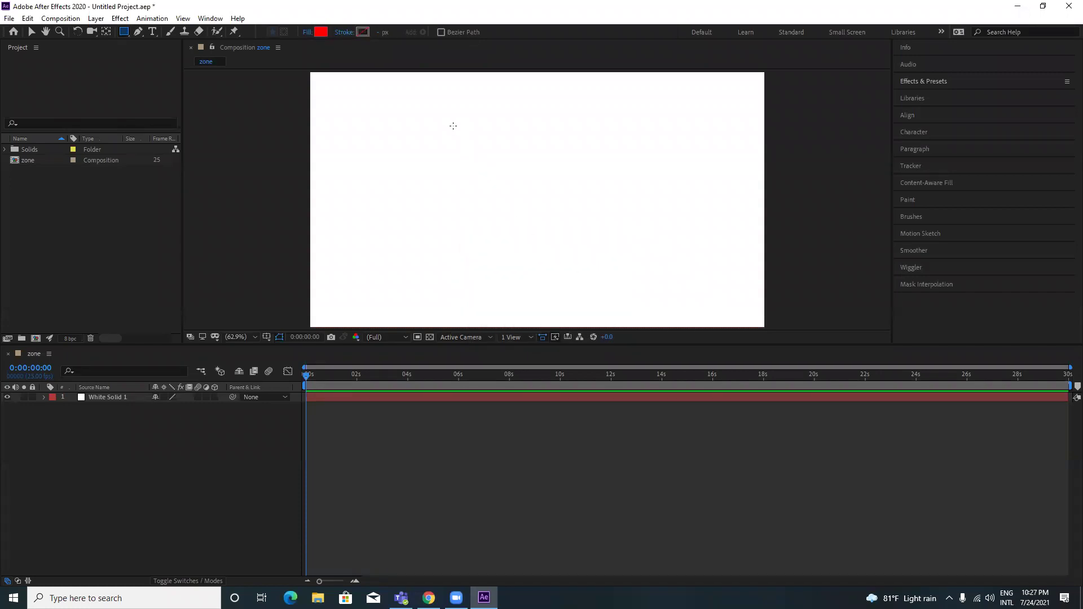
left_click_drag(453, 126, 507, 234)
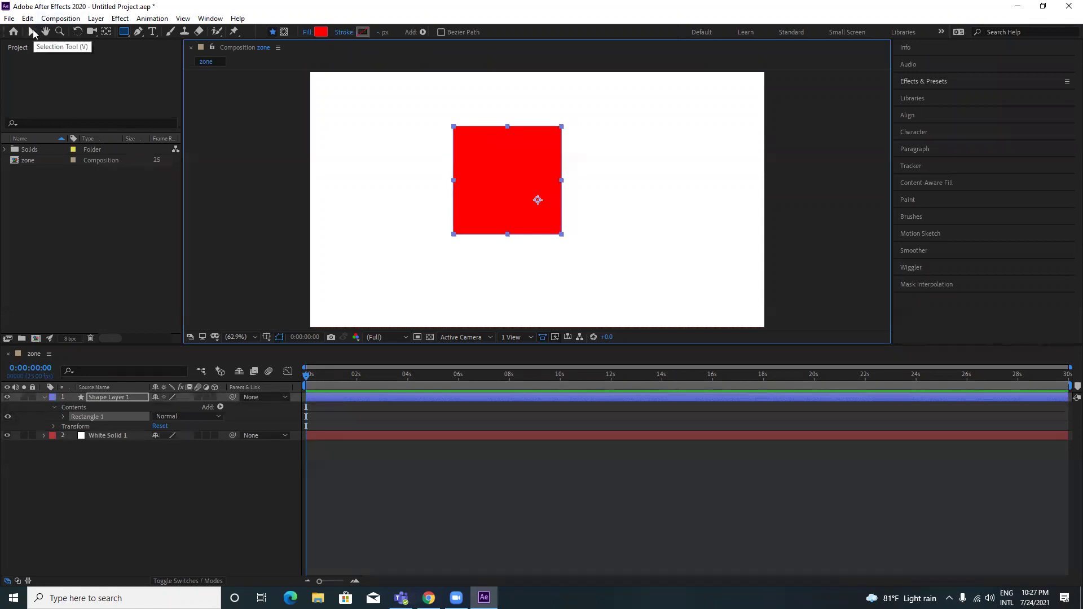
Step: Move the red square down and to the right, close to the centre of the composition, with the Selection tool
left_click(33, 34)
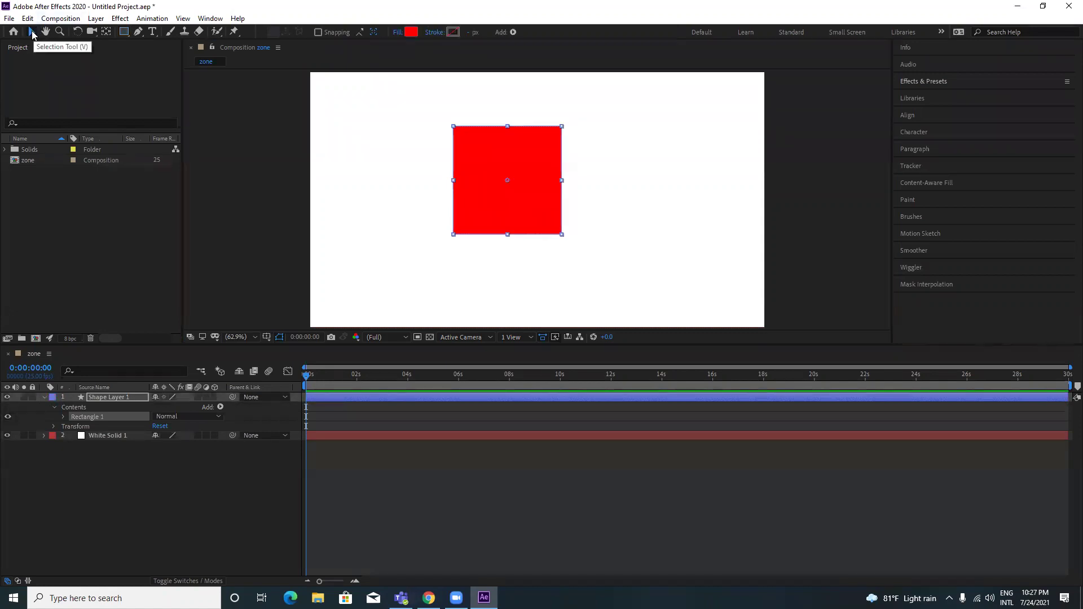
left_click(485, 156)
left_click_drag(485, 157, 516, 186)
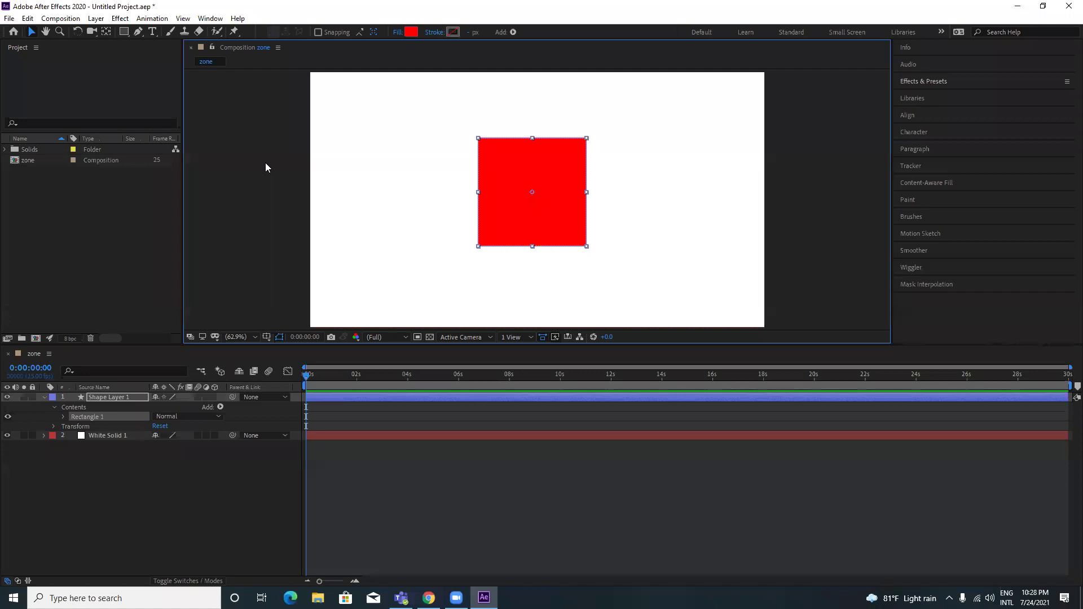
Step: Show the rulers, place a vertical and a horizontal guide crossing at the red square's centre, and deselect the square
key("ctrl+r")
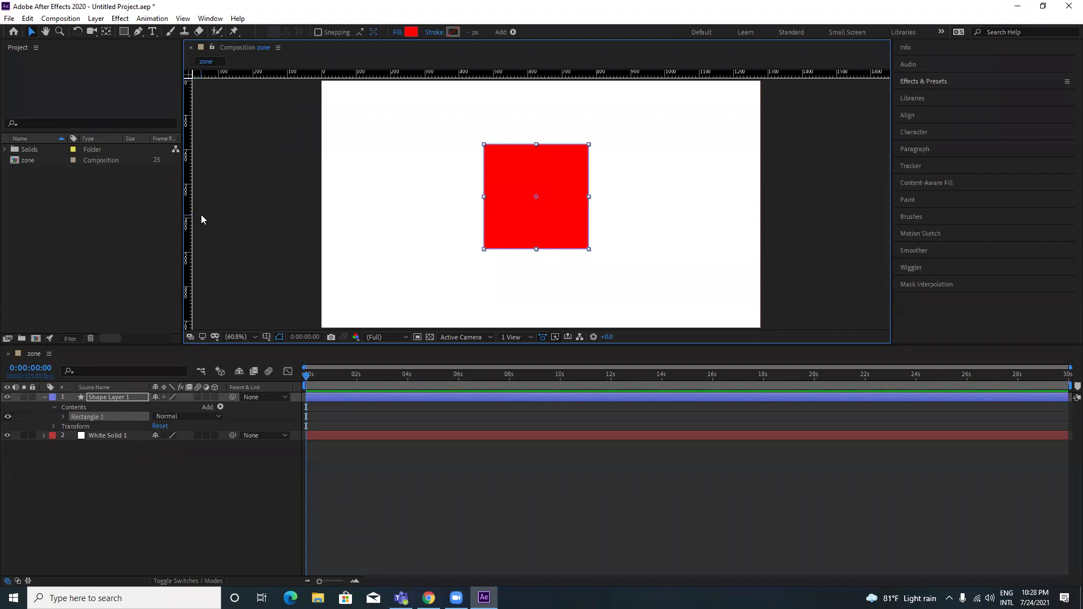
left_click_drag(189, 173, 527, 174)
left_click_drag(530, 168, 535, 168)
left_click_drag(532, 94, 544, 196)
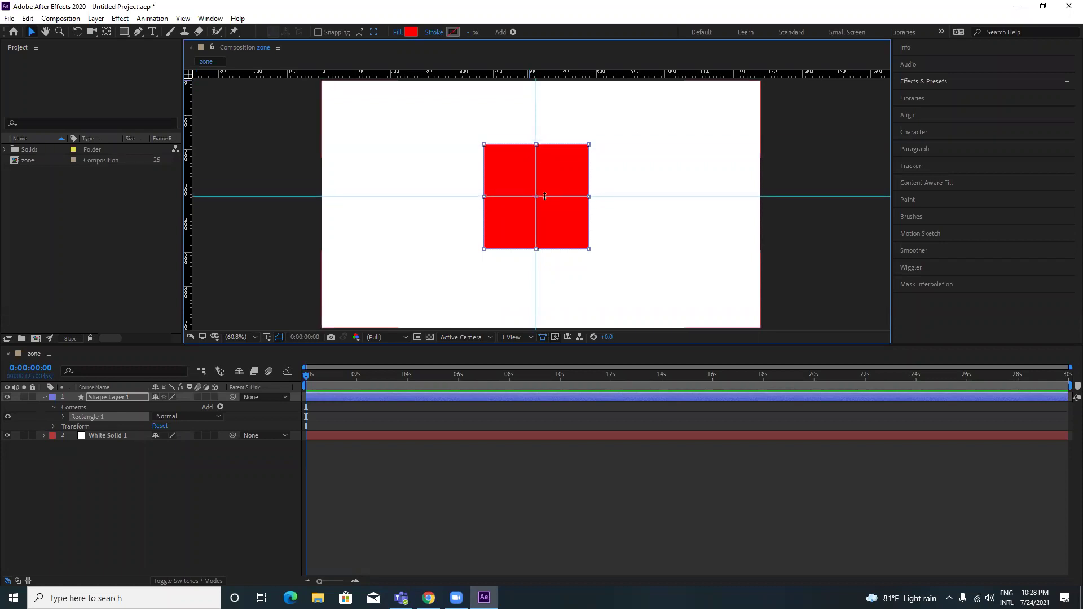
left_click(279, 126)
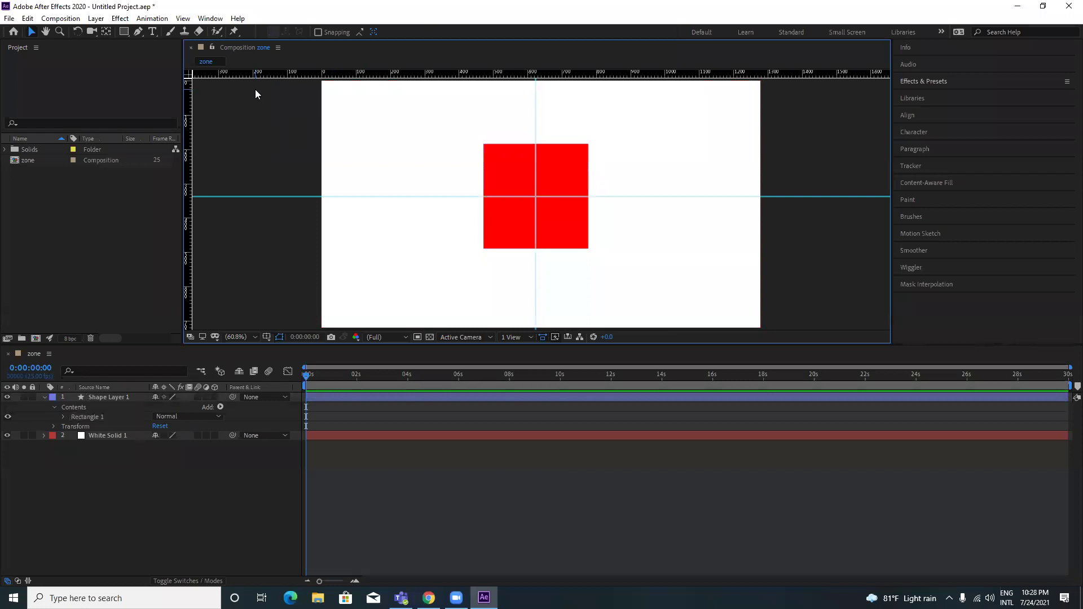
Step: Hide the rulers and remove both guides from the composition view
key("ctrl+r")
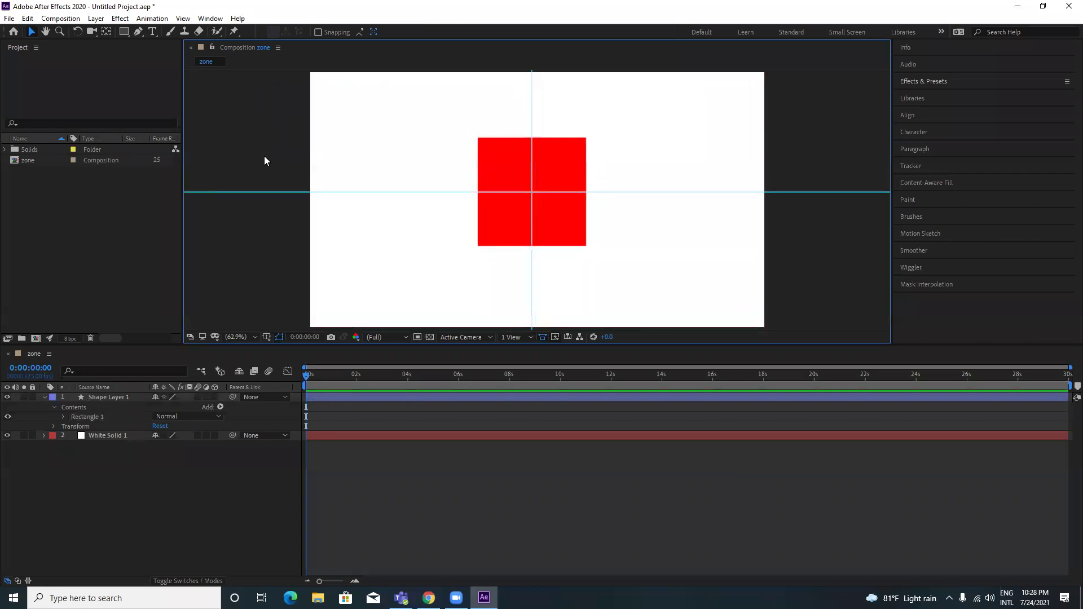
left_click_drag(254, 192, 257, 41)
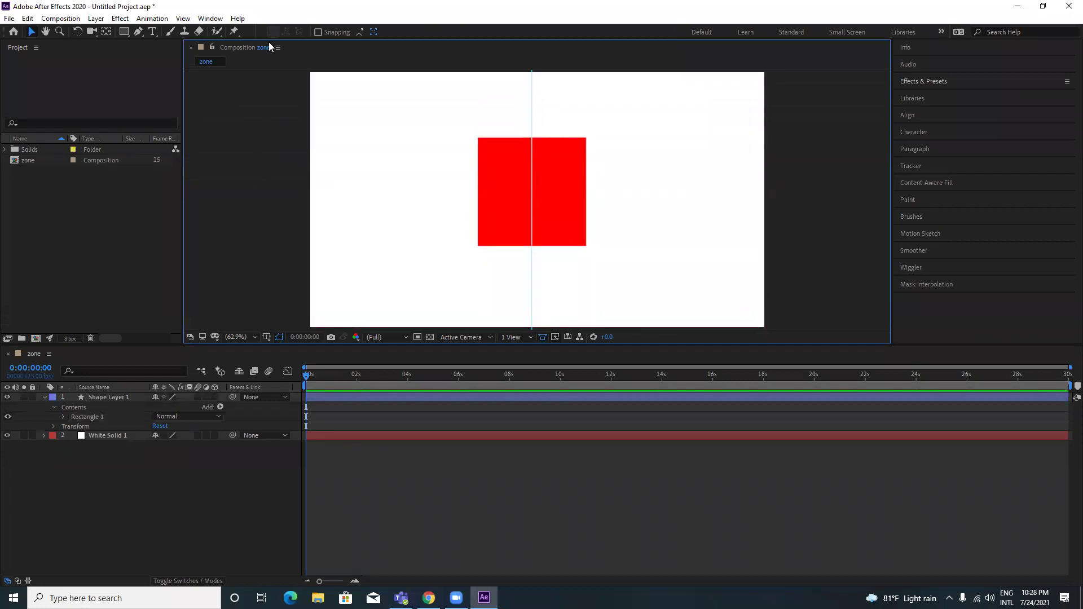
left_click_drag(531, 169, 178, 93)
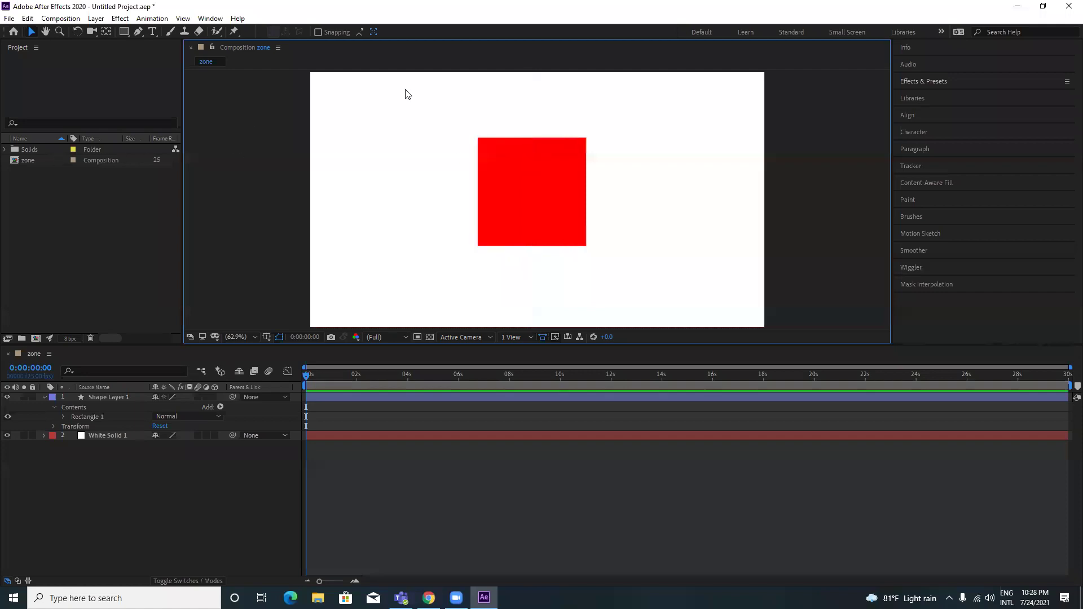
Step: Move the red square slightly down and right, and bring its anchor point to the square's centre with the Pan Behind tool
left_click(509, 161)
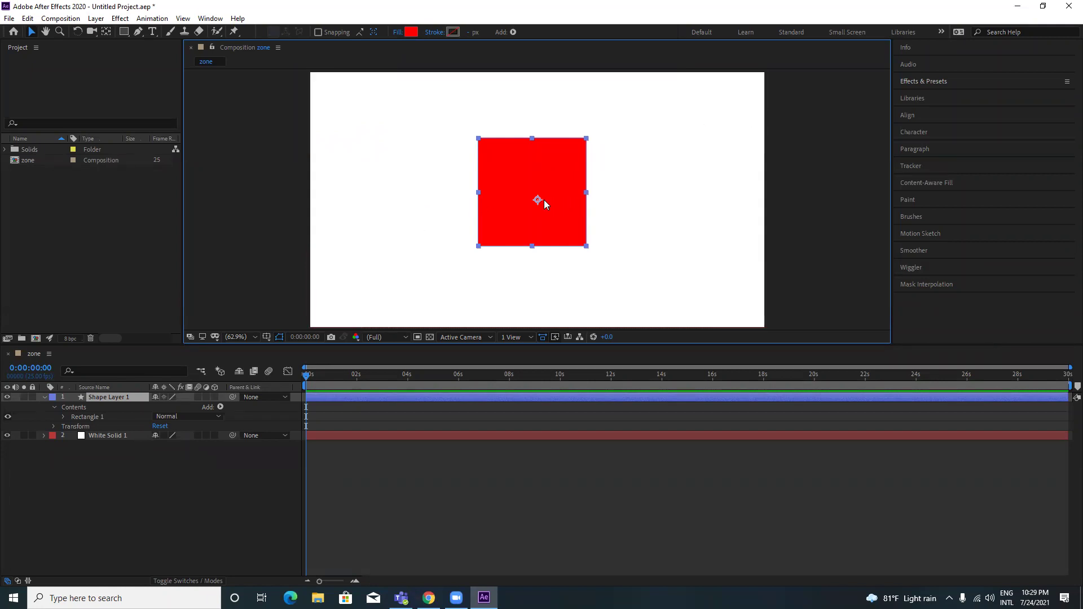
left_click_drag(550, 184, 571, 196)
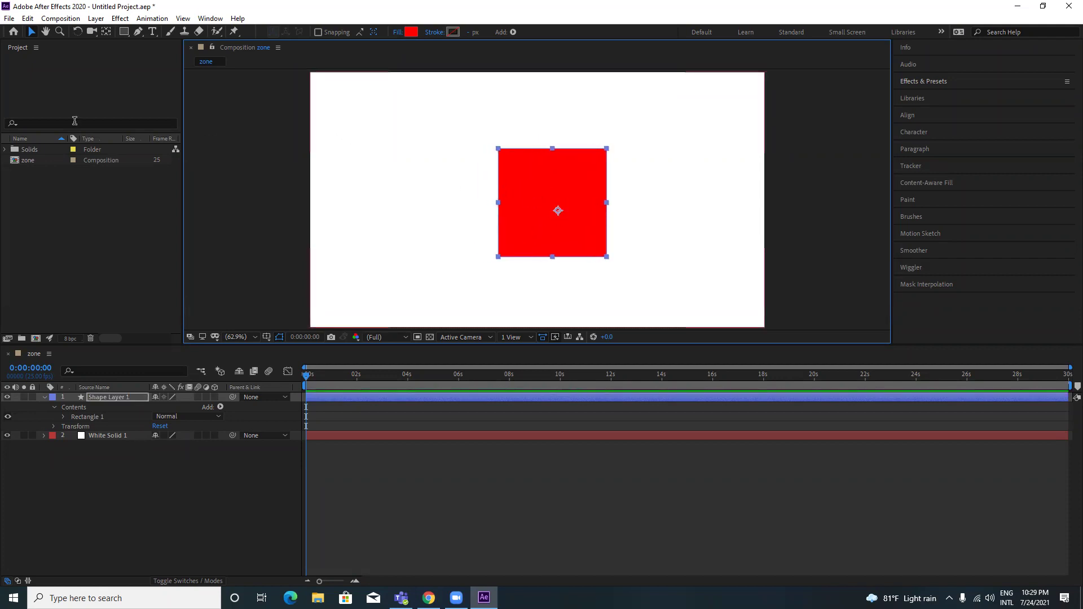
left_click(105, 33)
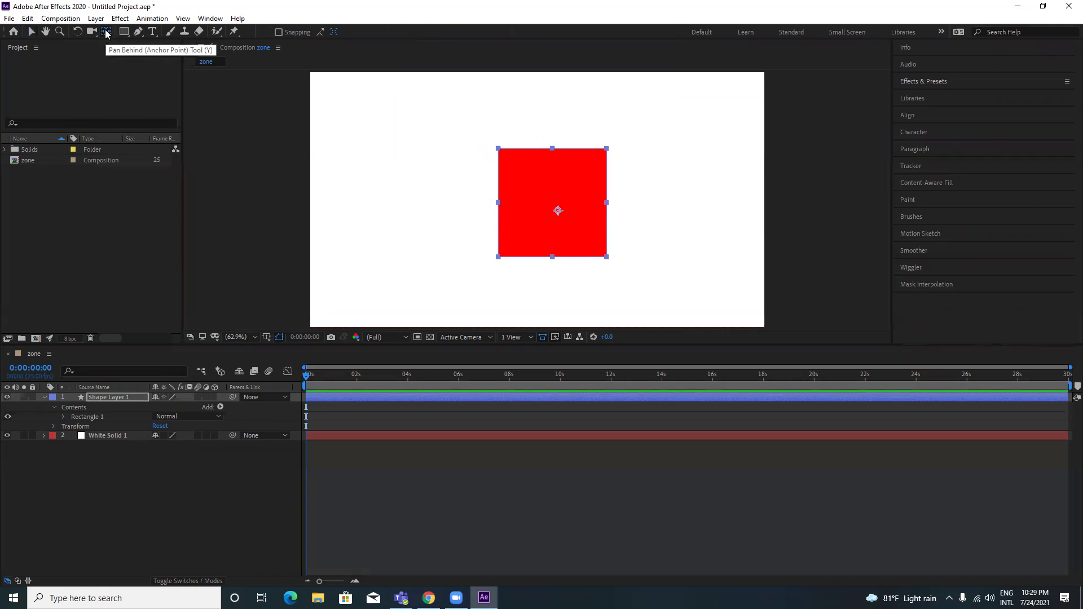
mouse_move(558, 212)
left_mouse_down()
mouse_move(519, 162)
mouse_move(477, 134)
mouse_move(553, 204)
left_mouse_up()
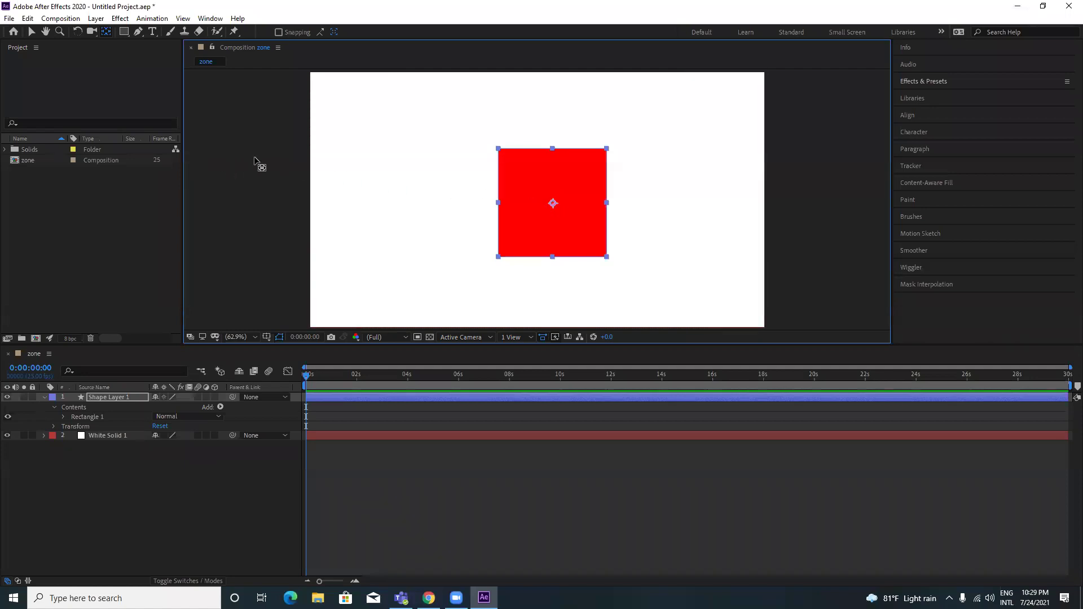
Step: Show the rulers and place a vertical and a horizontal guide crossing at the red square's anchor point
key("ctrl+r")
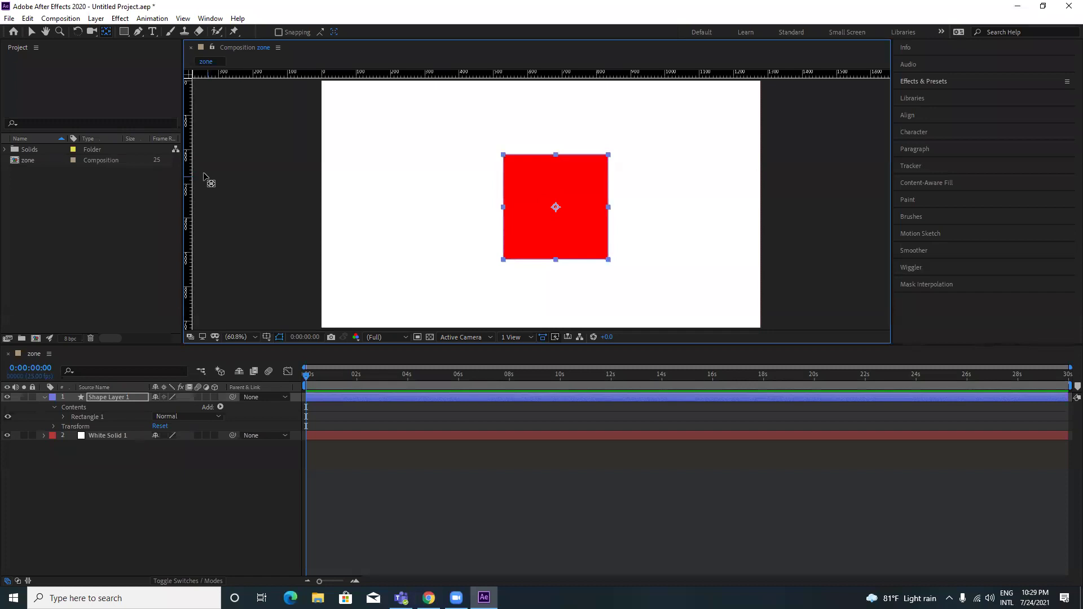
left_click_drag(188, 178, 556, 173)
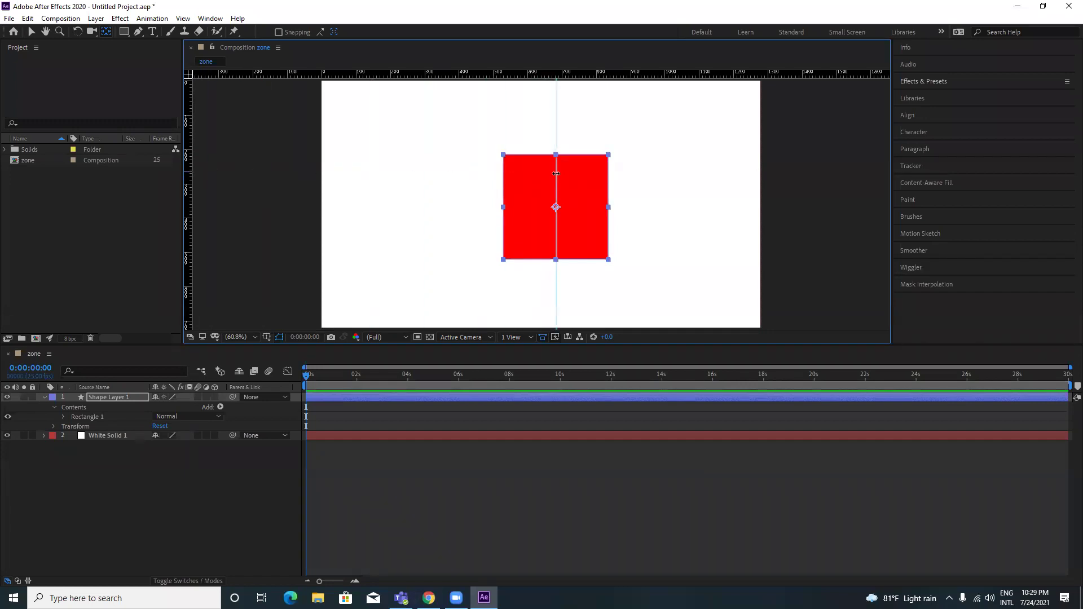
left_click_drag(560, 75, 558, 206)
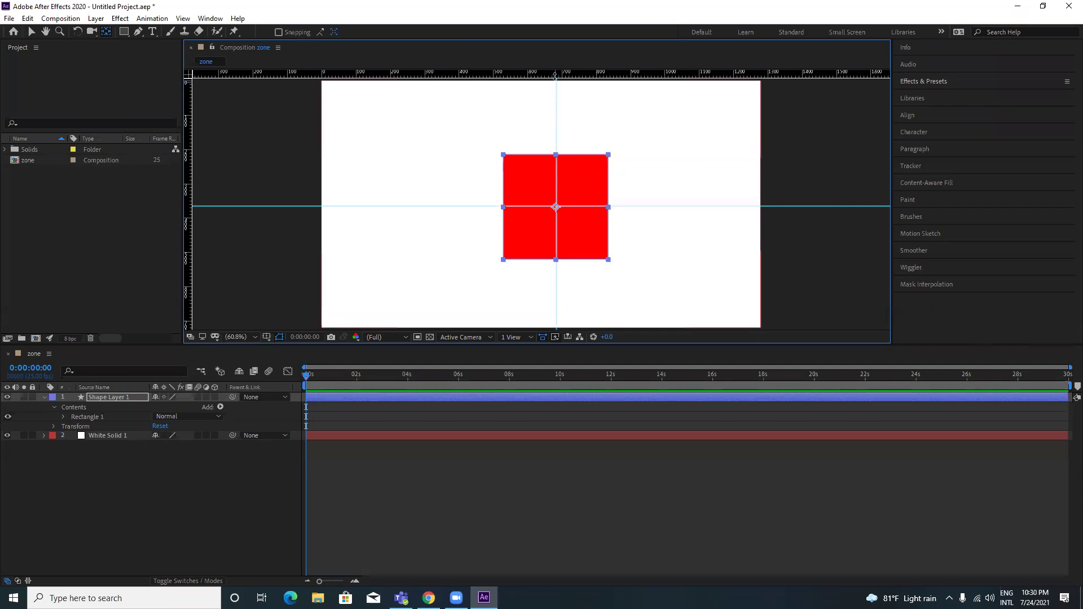
Step: Remove the two guides crossing at the anchor point, hide the rulers, and deselect the red square
left_click(31, 31)
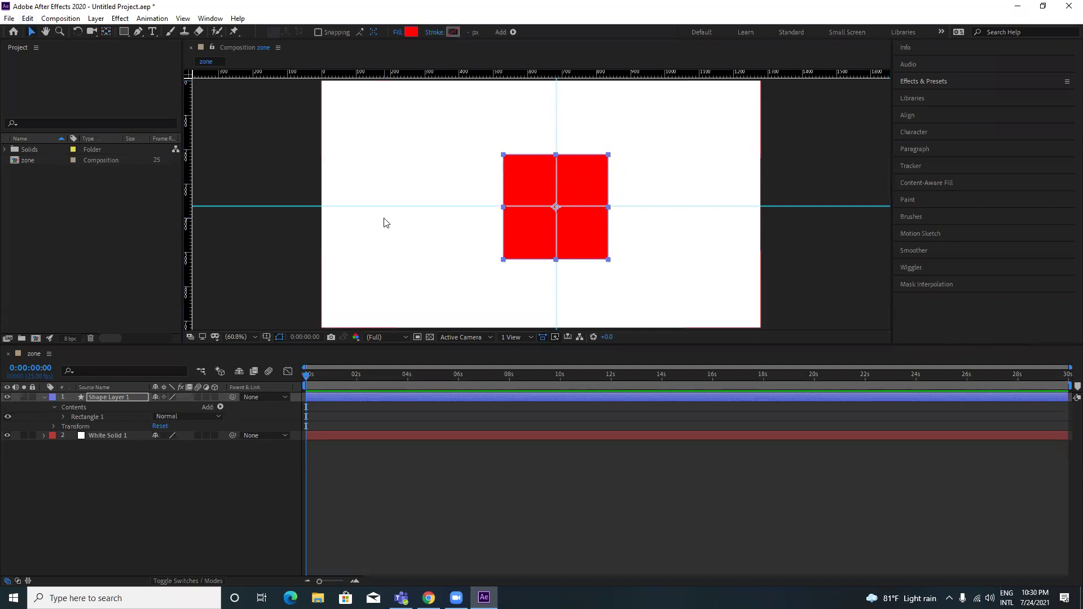
scroll(398, 224, "up", 1)
left_click_drag(431, 150, 435, 54)
left_click_drag(554, 112, 11, 111)
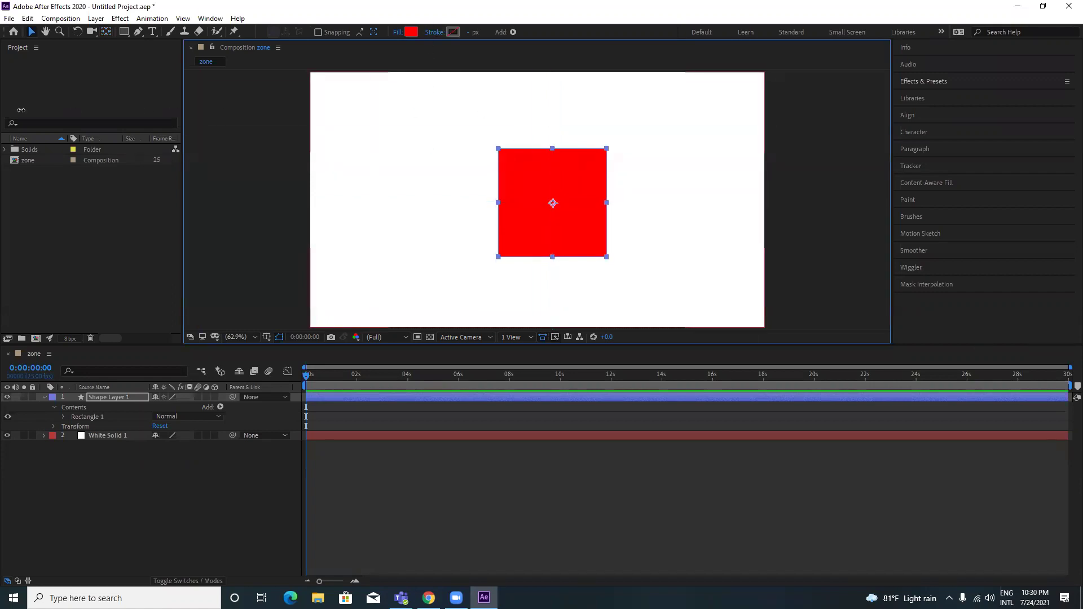
left_click(252, 143)
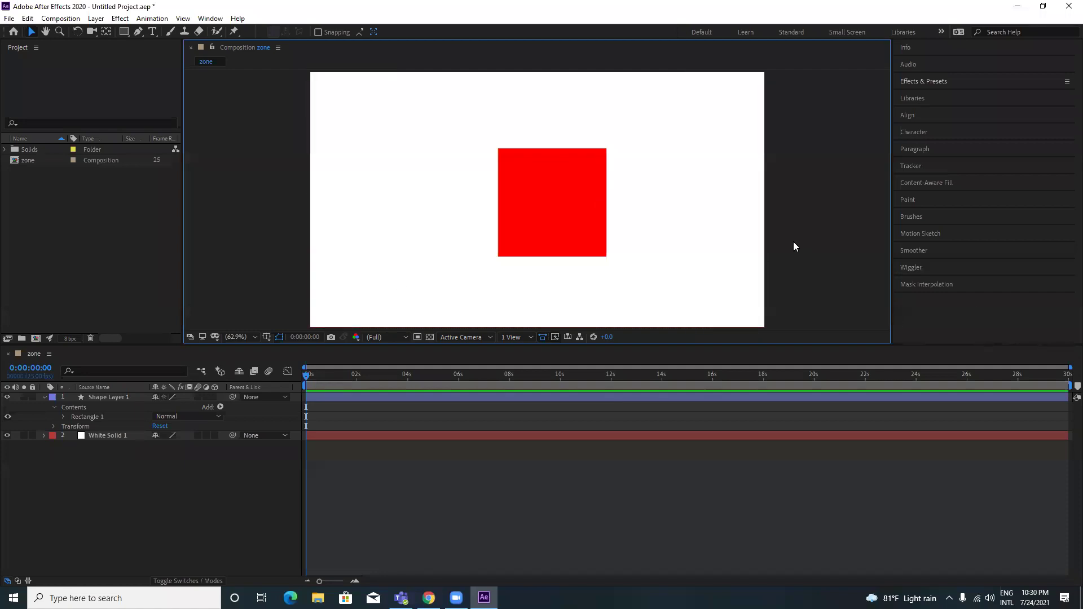
Step: Move the red square up and left toward the composition's centre, and lower the timeline's upper edge to enlarge the composition view
left_click(567, 202)
left_click_drag(565, 186, 534, 190)
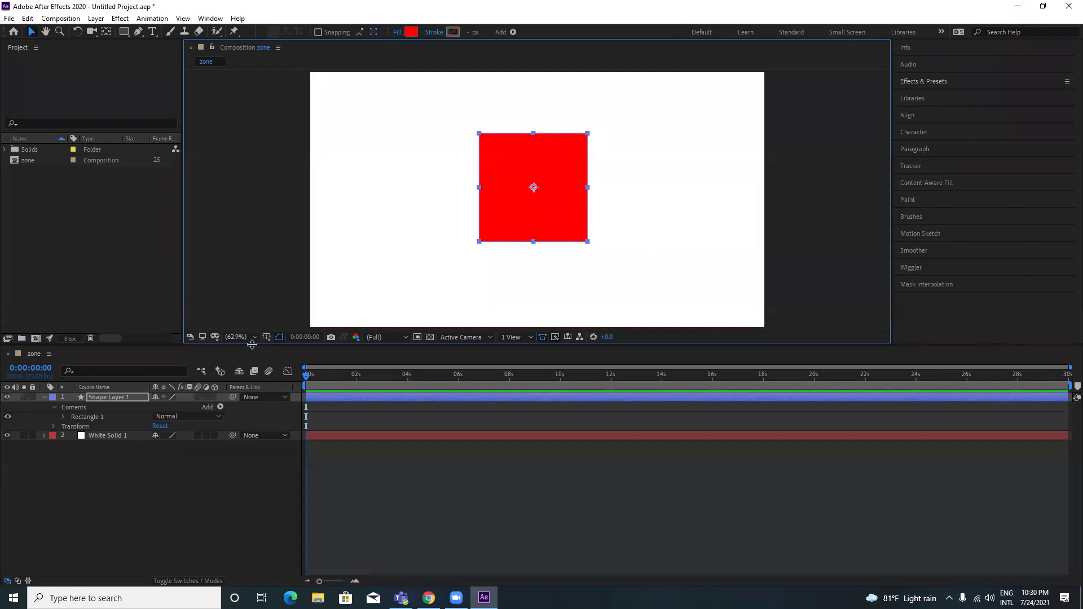
left_click_drag(251, 353, 249, 373)
left_click(385, 492)
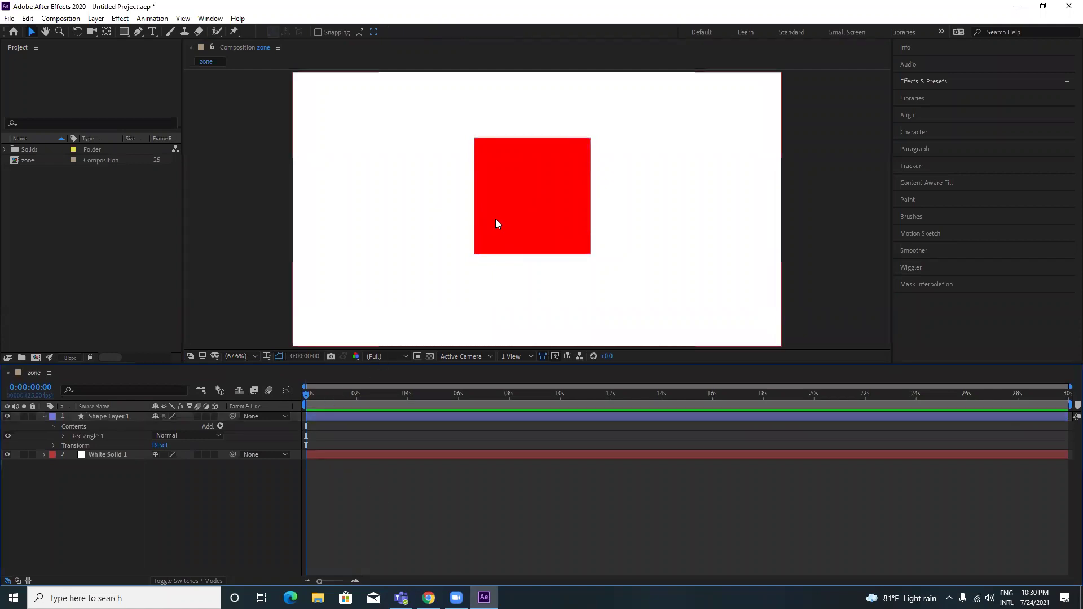
Step: Nudge the red square slightly down toward the composition's vertical centre and deselect it
left_click(521, 189)
left_click_drag(528, 172, 528, 179)
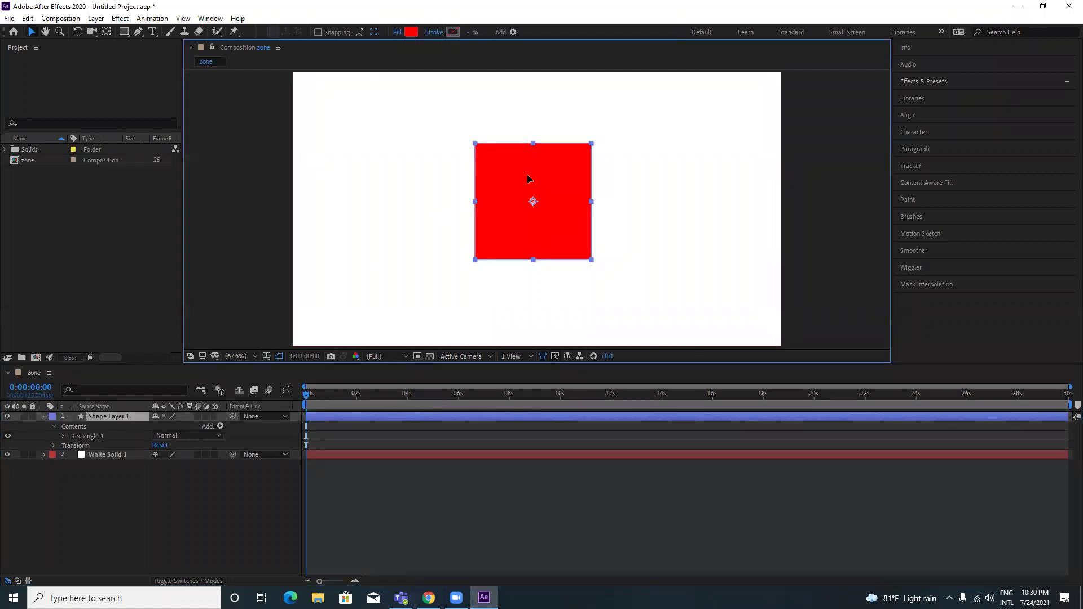
left_click(228, 160)
Step: Select the red square again and collapse the properties of Shape Layer 1 in the timeline
left_click(553, 203)
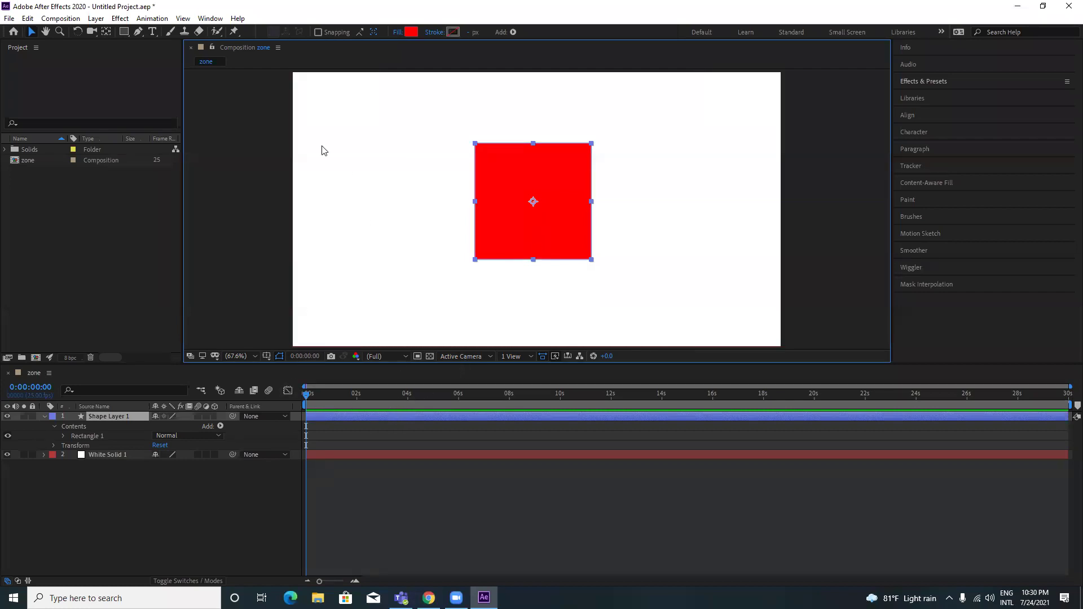
left_click(262, 107)
left_click(526, 168)
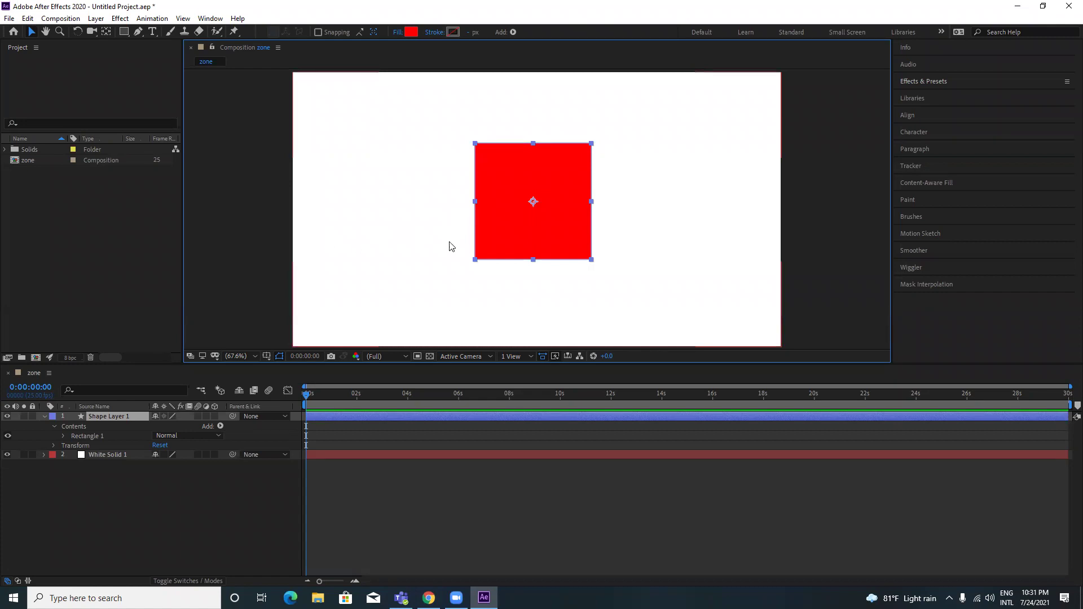
left_click(45, 415)
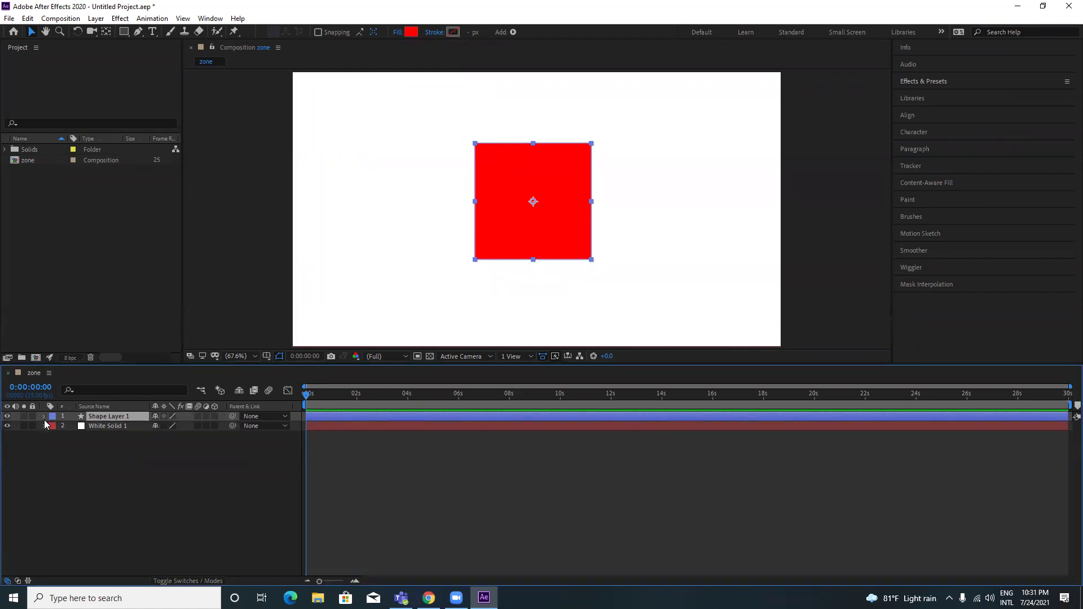
Step: Expand Shape Layer 1's Transform properties and add Opacity keyframes at 0 seconds and 2 seconds
left_click(44, 417)
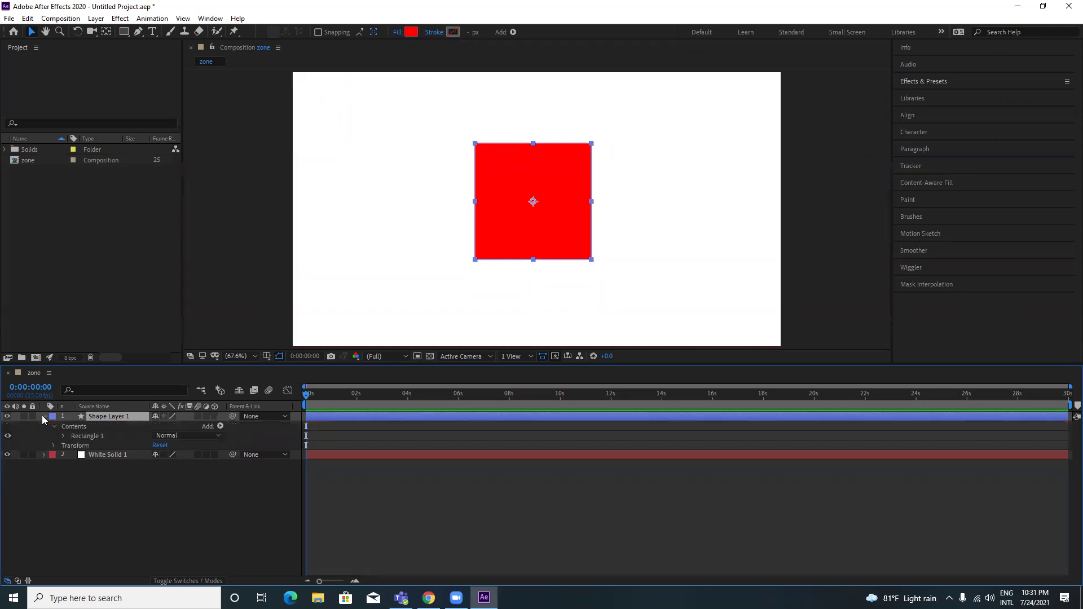
left_click(54, 446)
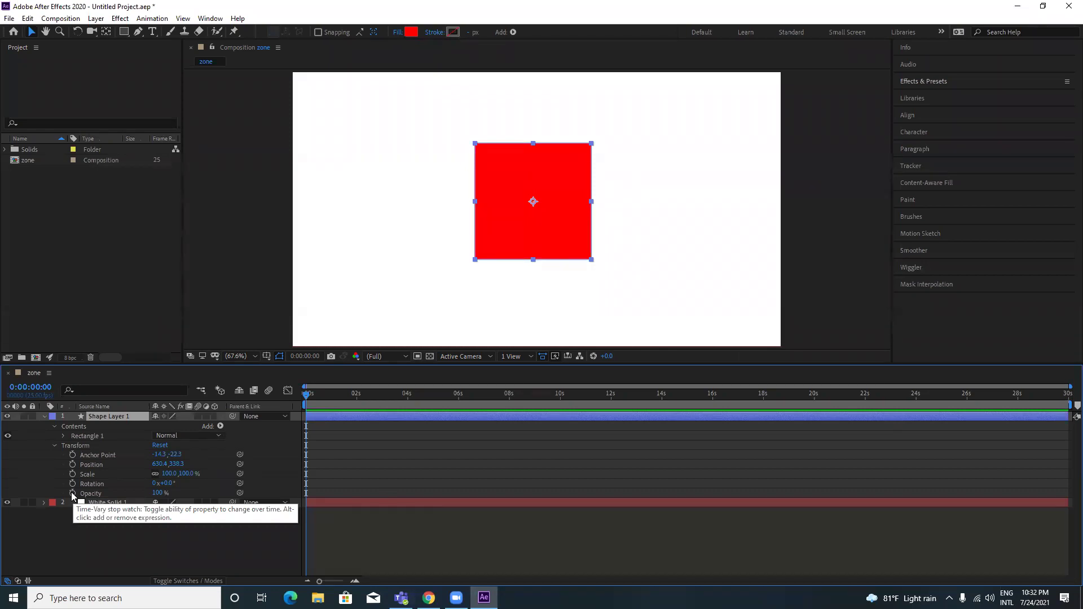
key("alt+shift+t")
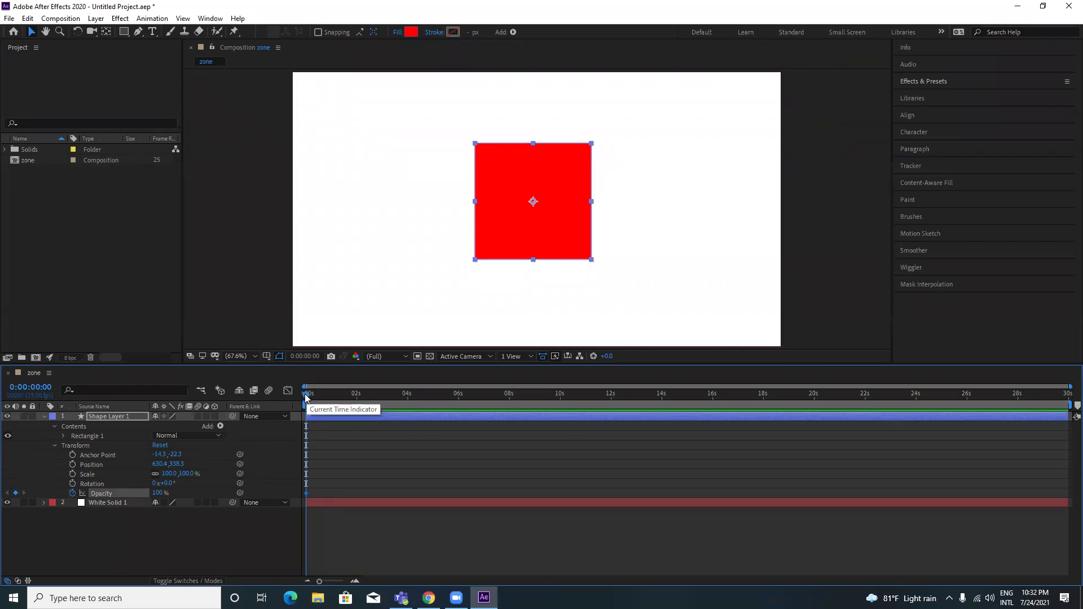
left_click_drag(307, 396, 355, 394)
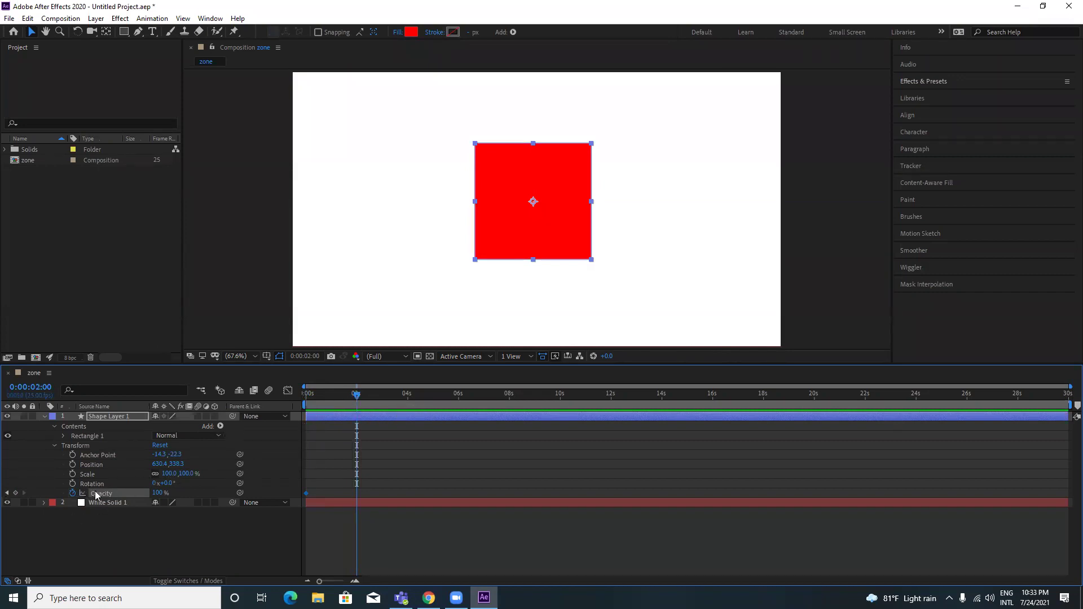
left_click(16, 494)
Step: Return to the start of the timeline and set the first Opacity keyframe to 0%
left_click_drag(356, 397, 293, 397)
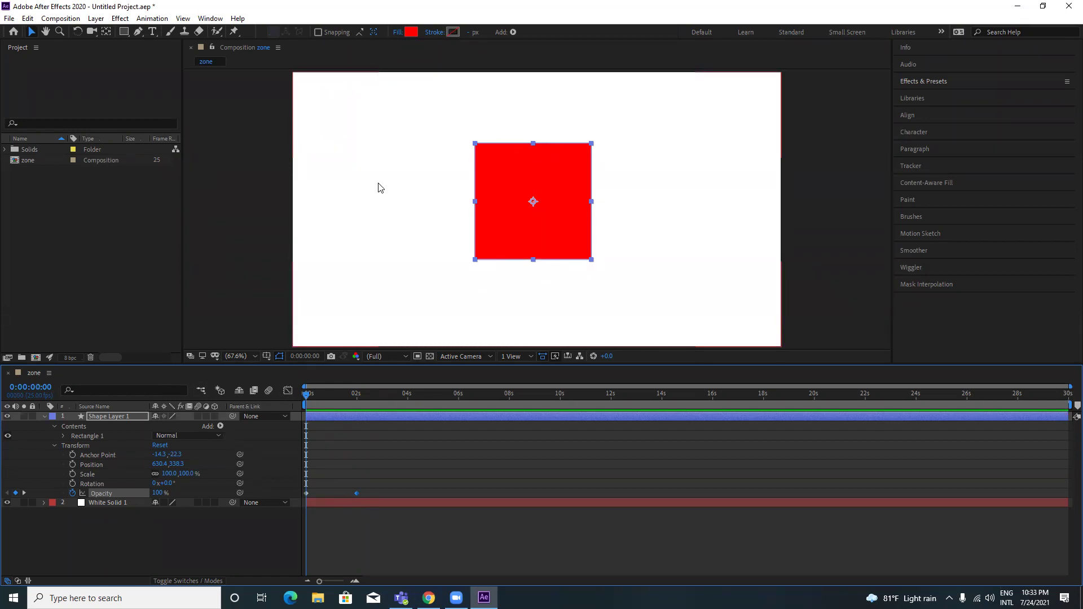
left_click(307, 493)
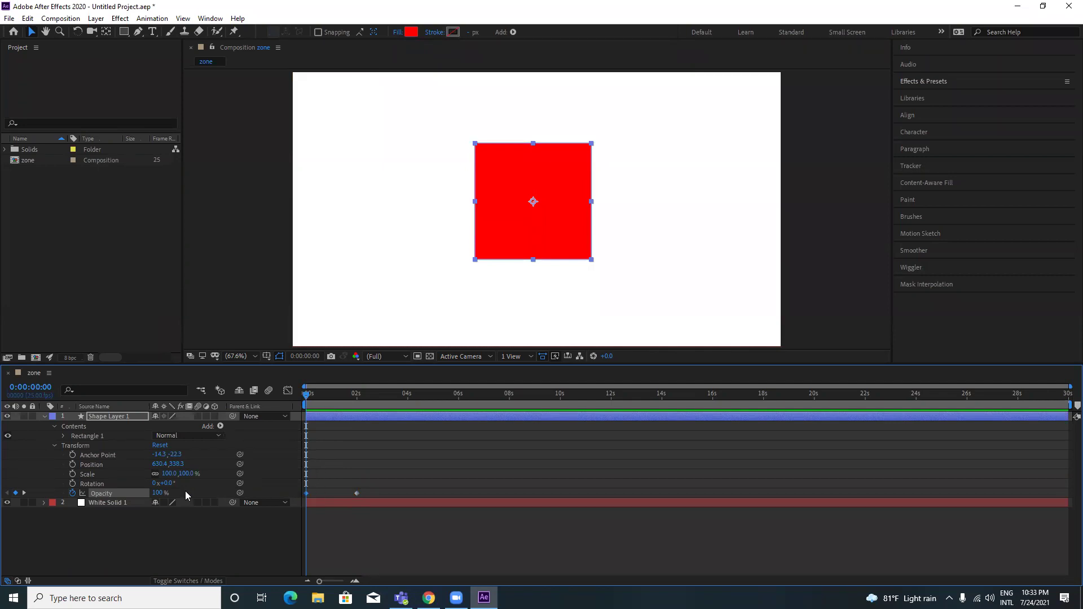
type("0")
key("Return")
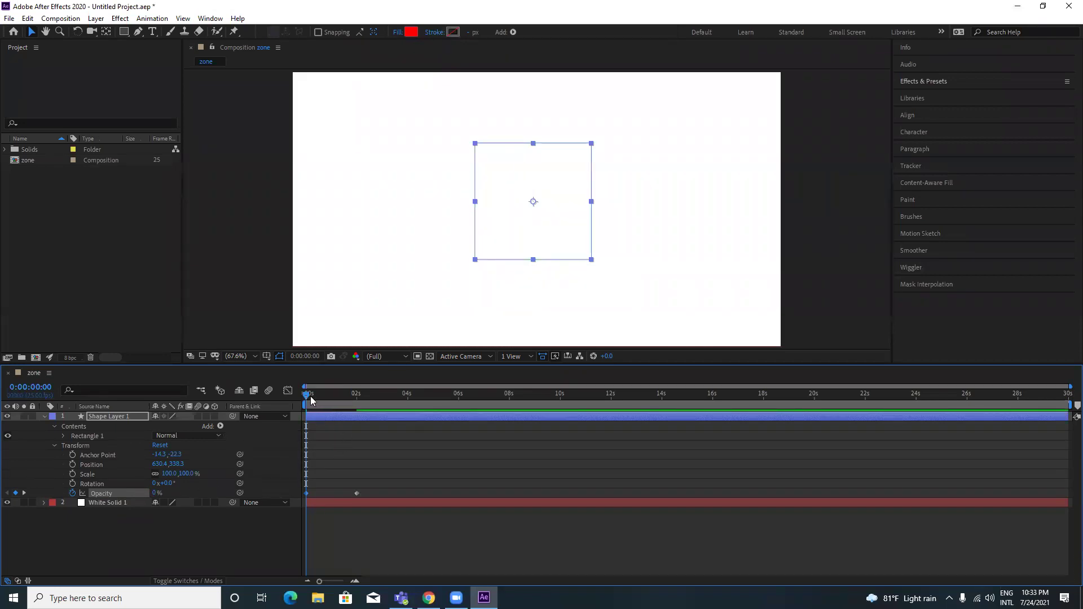
Step: Scrub between 0 and 2 seconds and play the square's opacity fade from the start twice
left_click_drag(308, 399, 357, 395)
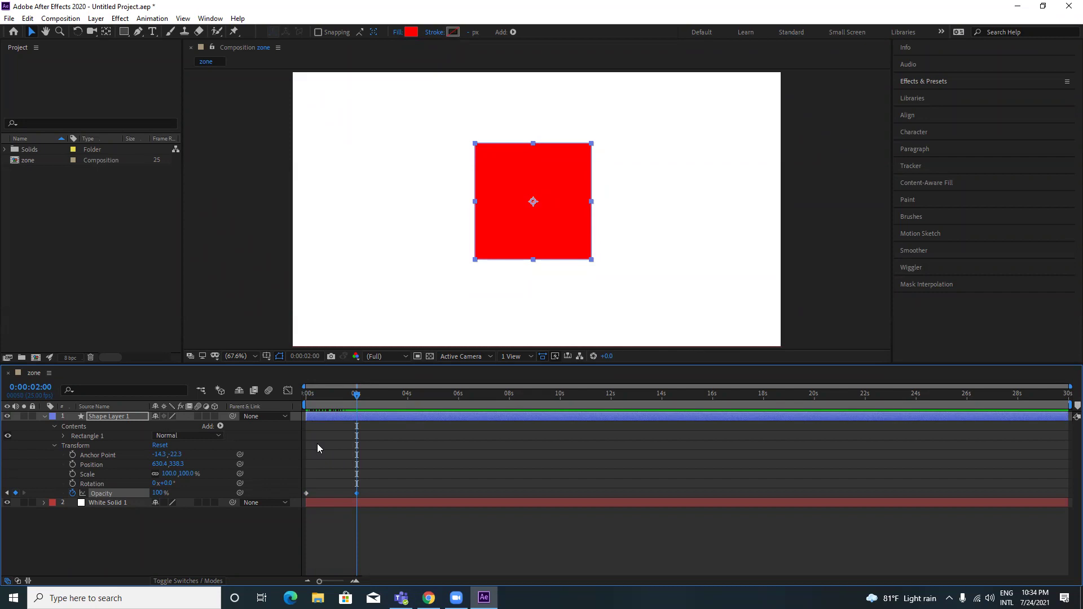
left_click_drag(357, 397, 283, 408)
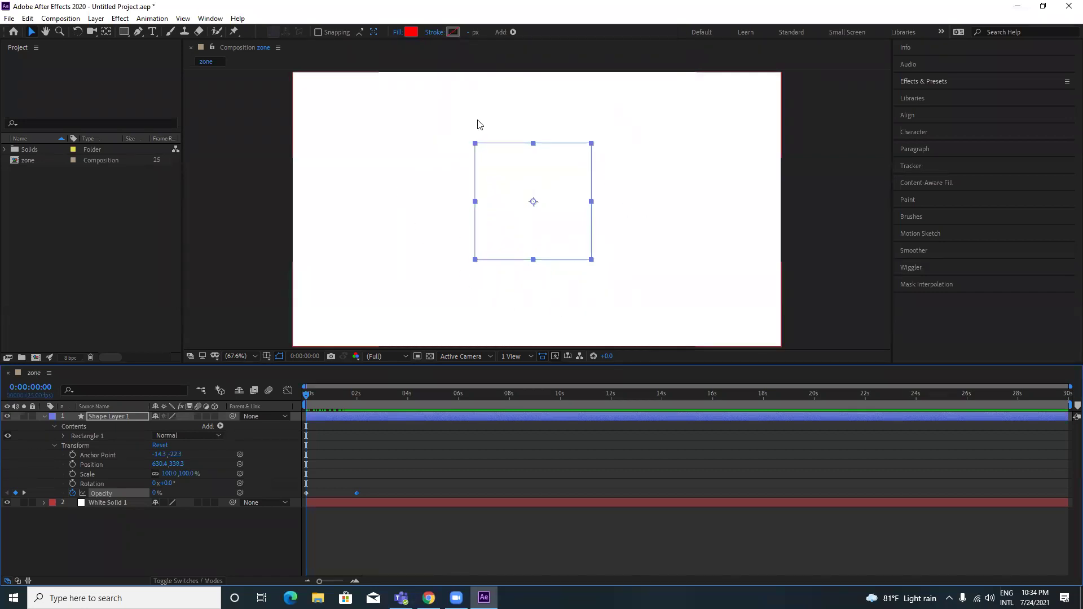
key("space")
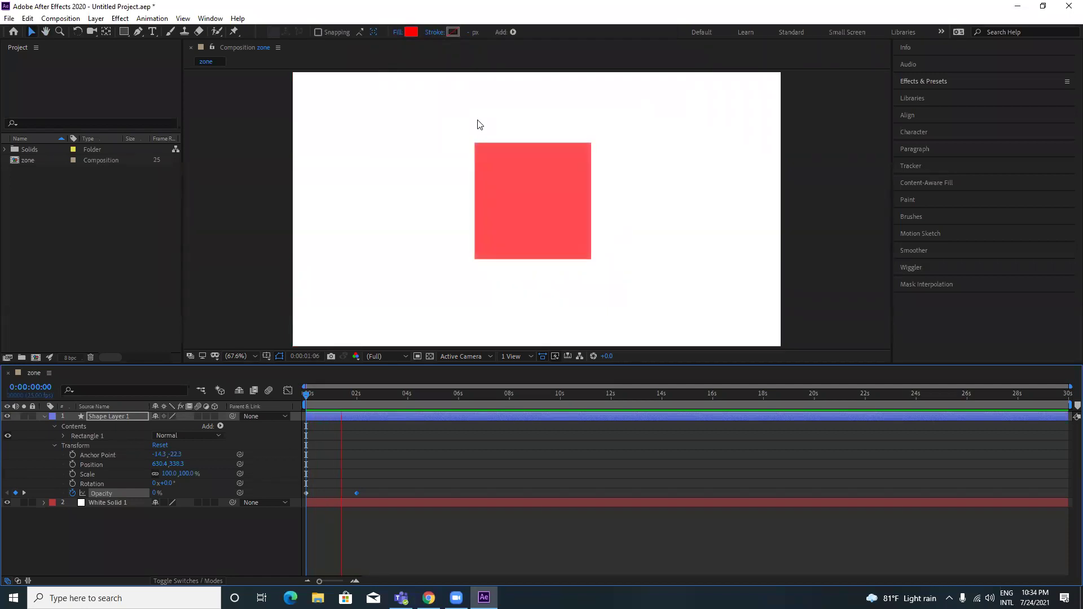
key("space")
left_click_drag(394, 397, 293, 406)
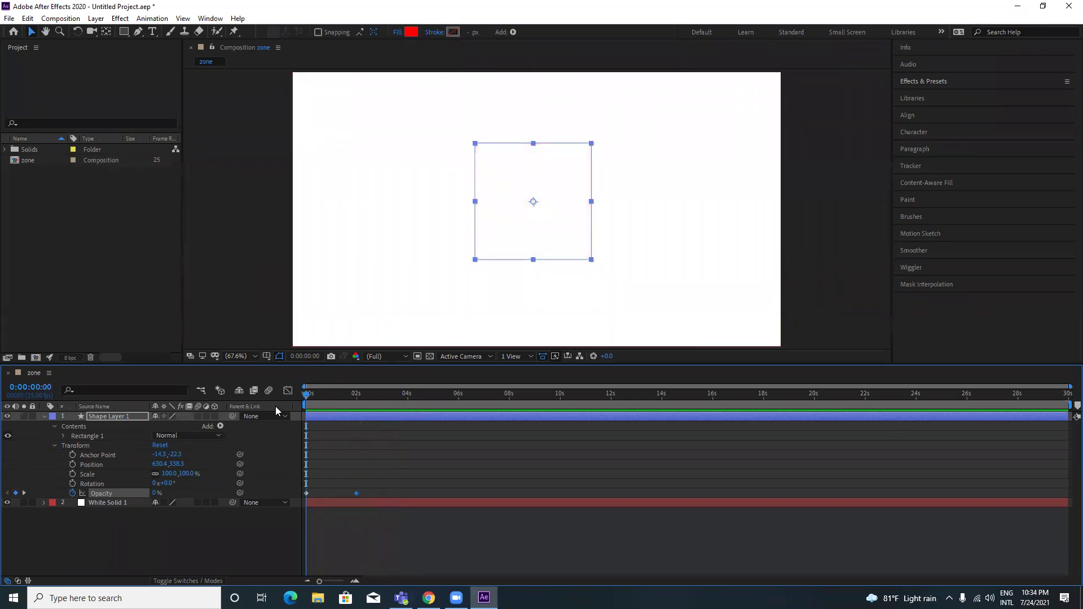
key("space")
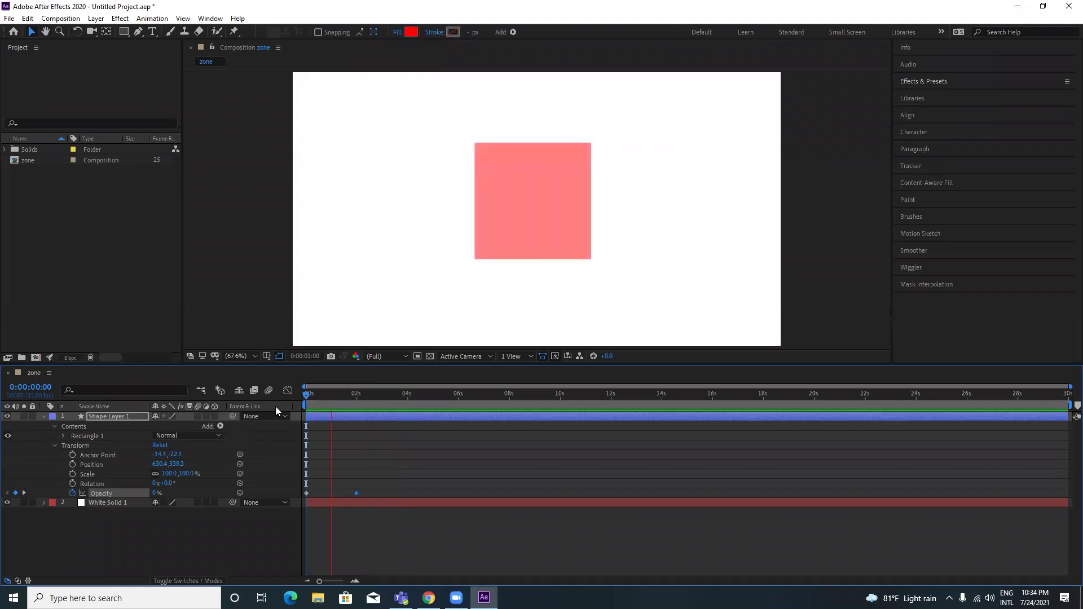
key("space")
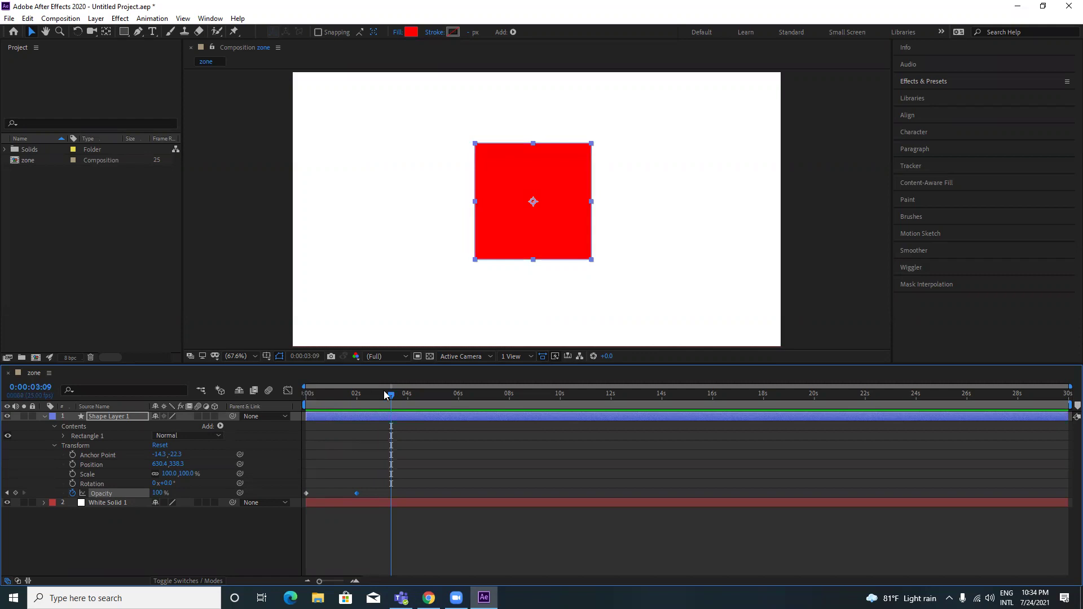
Step: Check the second Opacity keyframe near 2 seconds, then replay the fade from the start, finally with the square deselected
left_click_drag(392, 396, 358, 395)
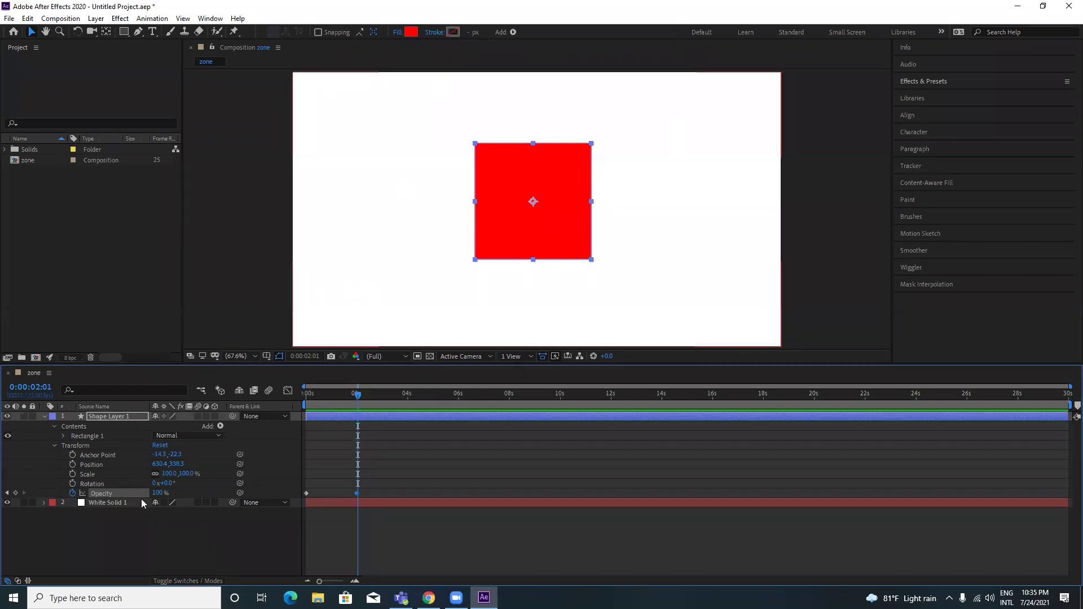
left_click_drag(357, 395, 297, 401)
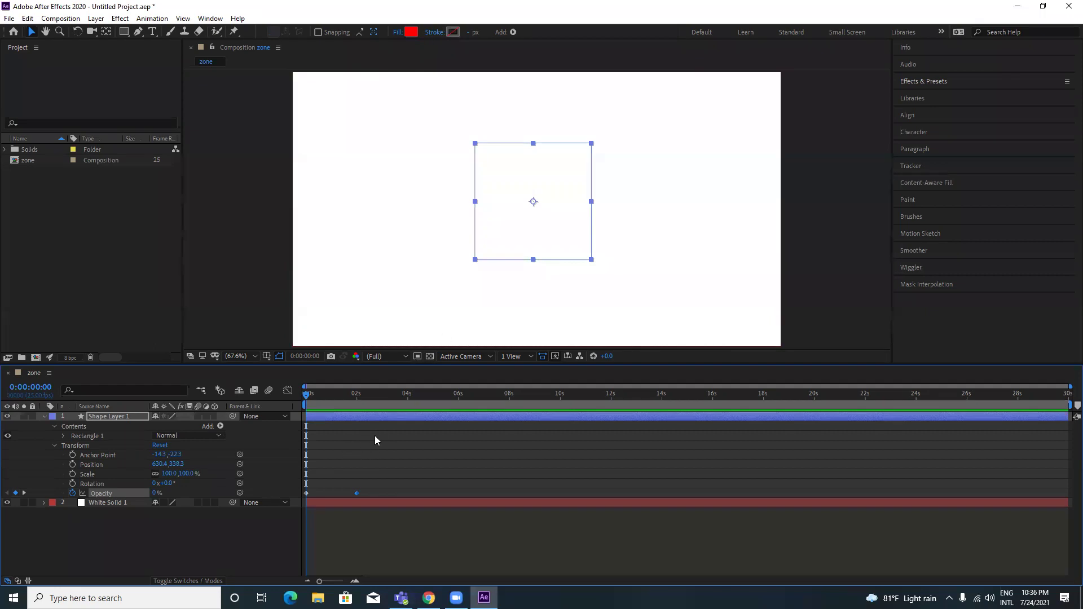
key("space")
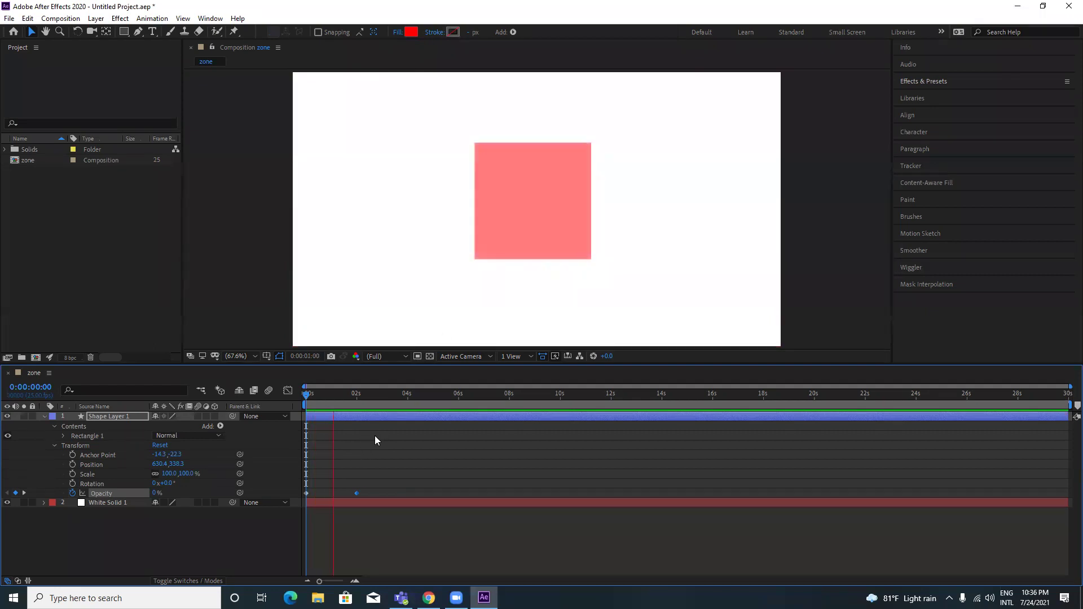
key("space")
left_click_drag(368, 393, 305, 393)
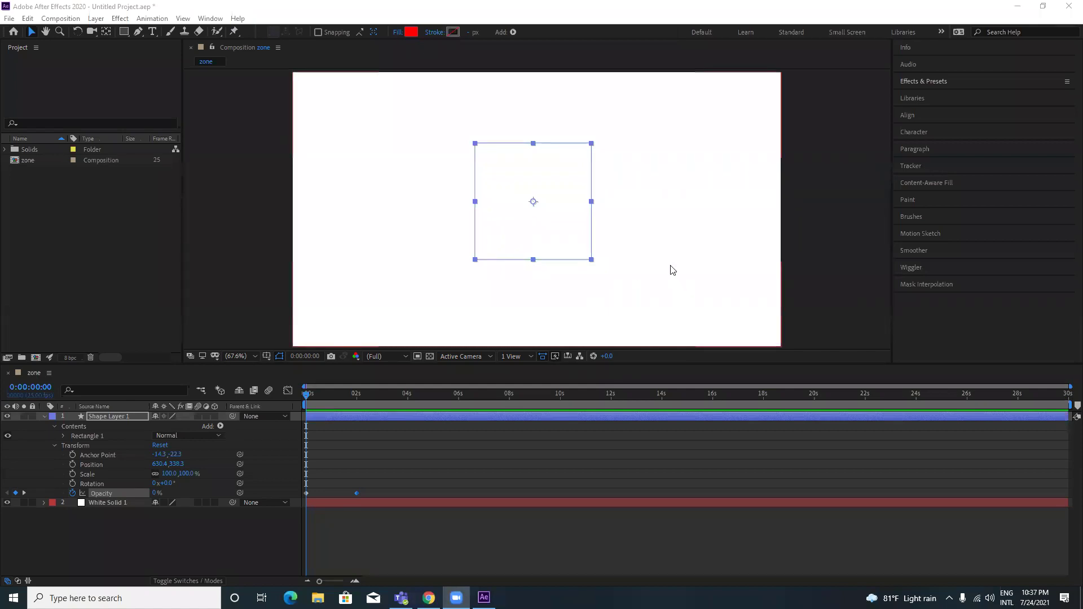
left_click(270, 180)
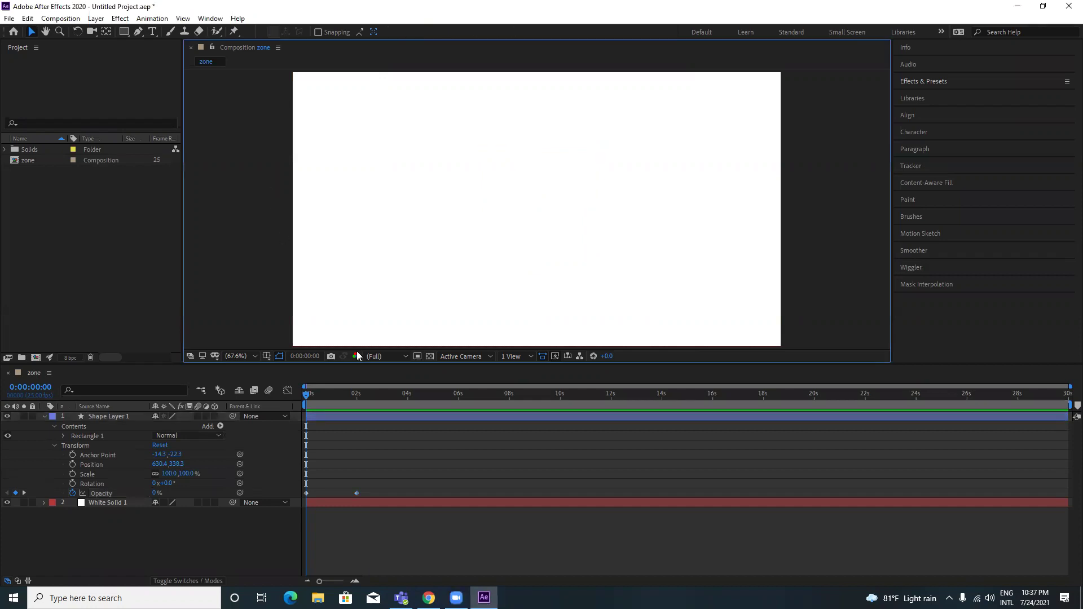
key("space")
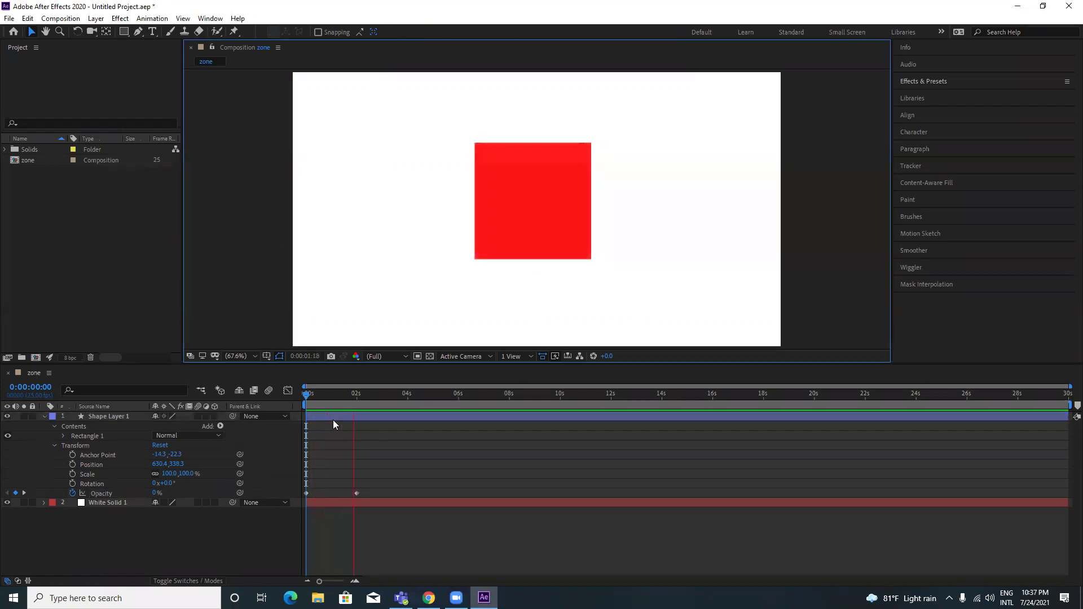
left_click(374, 395)
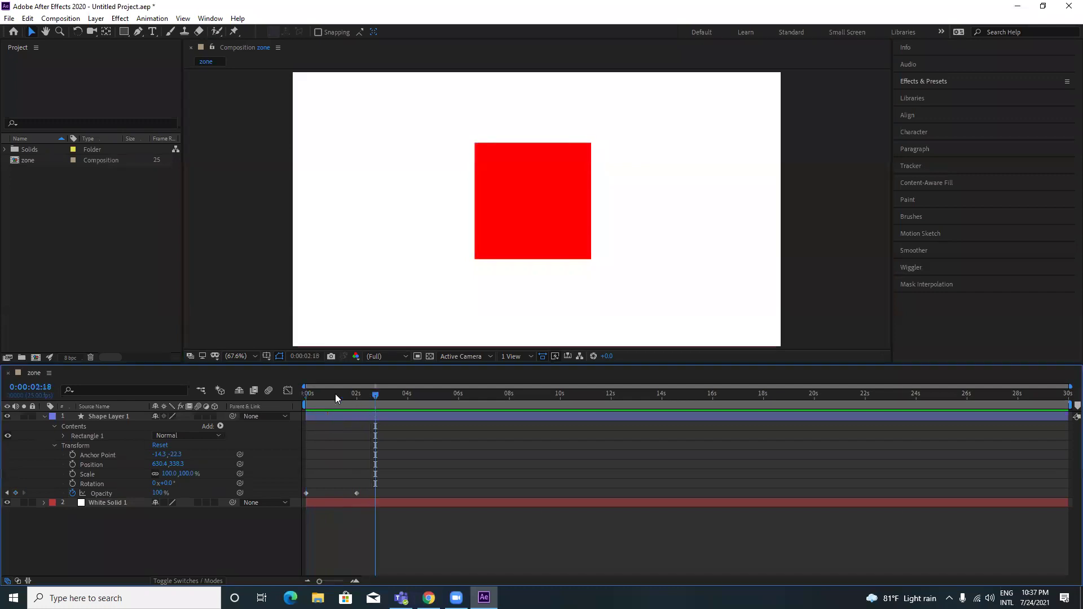
Step: Return to the start of the timeline and delete Shape Layer 1
left_click_drag(336, 394, 278, 394)
left_click(331, 415)
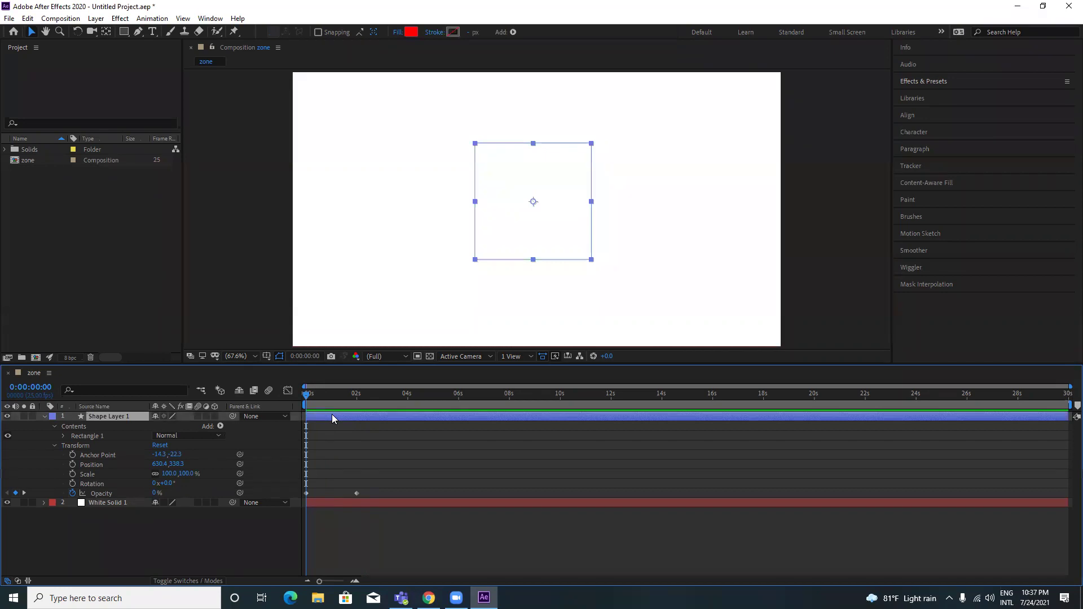
key("Delete")
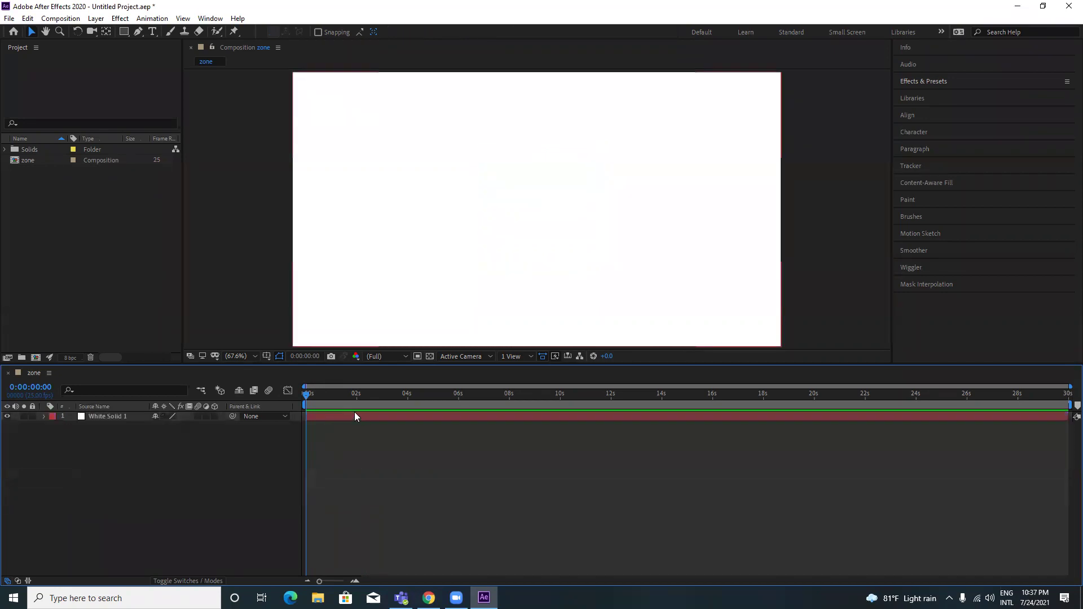
Step: Draw a red circle about 240 px wide with the Ellipse tool, move it to the composition's centre, and deselect it
left_click(125, 33)
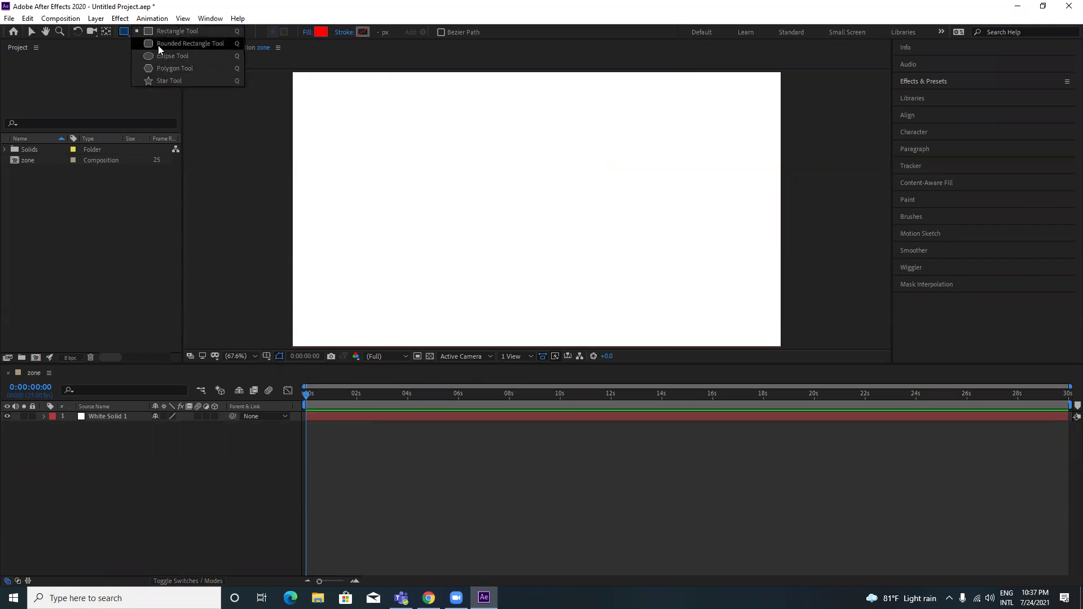
left_click(190, 55)
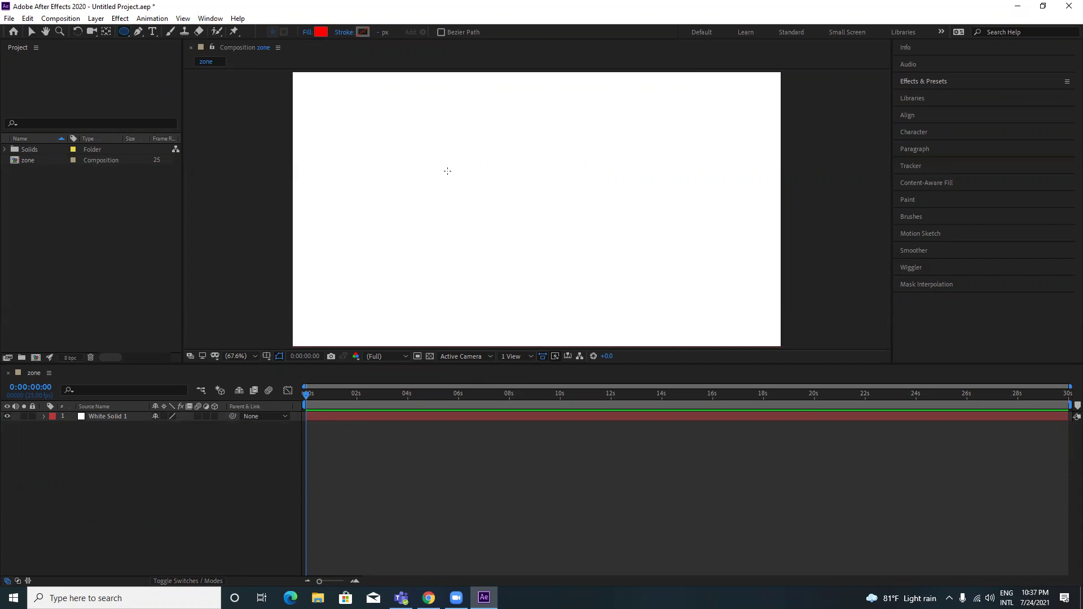
left_click_drag(448, 152, 528, 243)
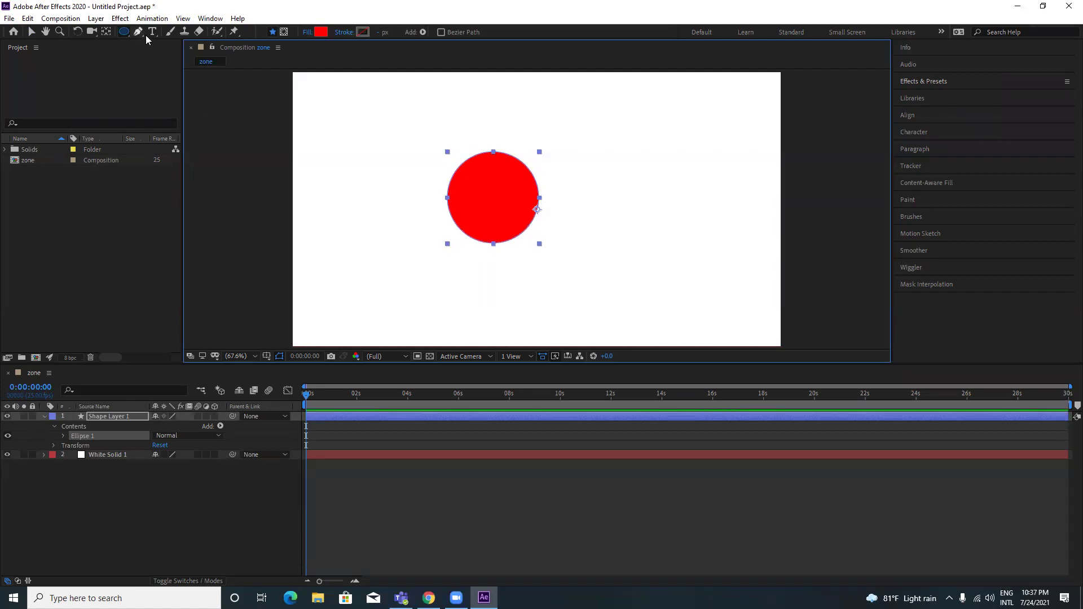
left_click(105, 31)
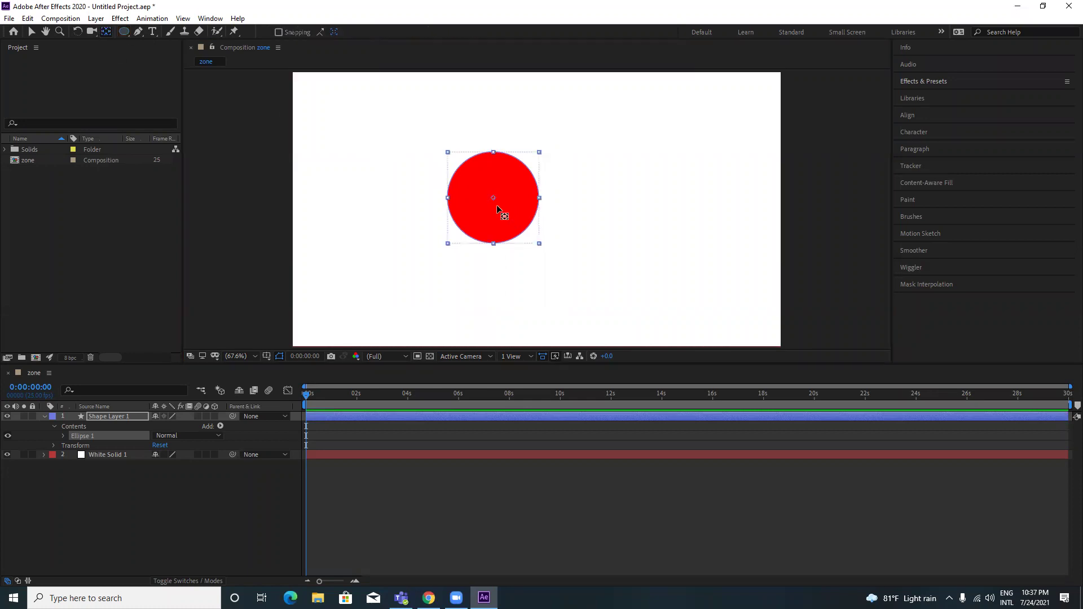
left_click_drag(499, 217, 543, 230)
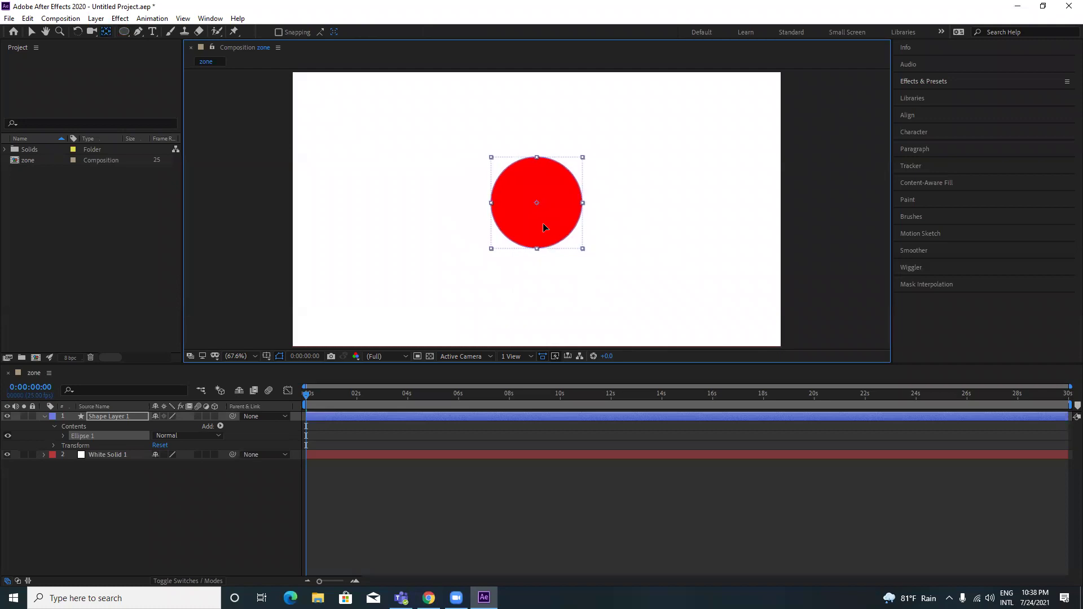
left_click(234, 161)
Step: Show the rulers and place a vertical guide at about 610 px and a horizontal guide at about 350 px, crossing over the circle
key("ctrl+r")
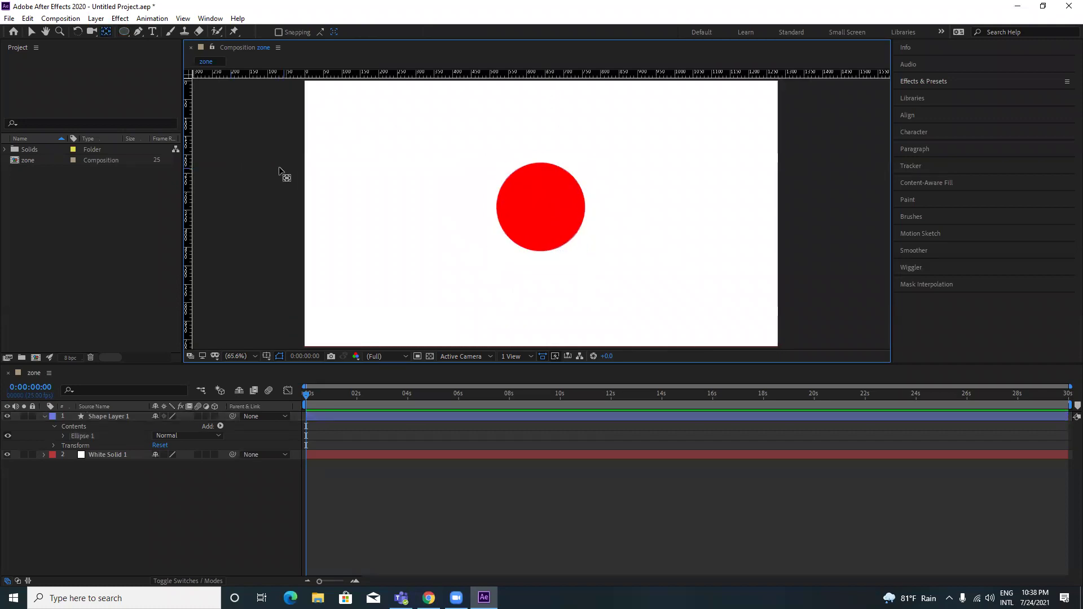
left_click_drag(188, 153, 530, 170)
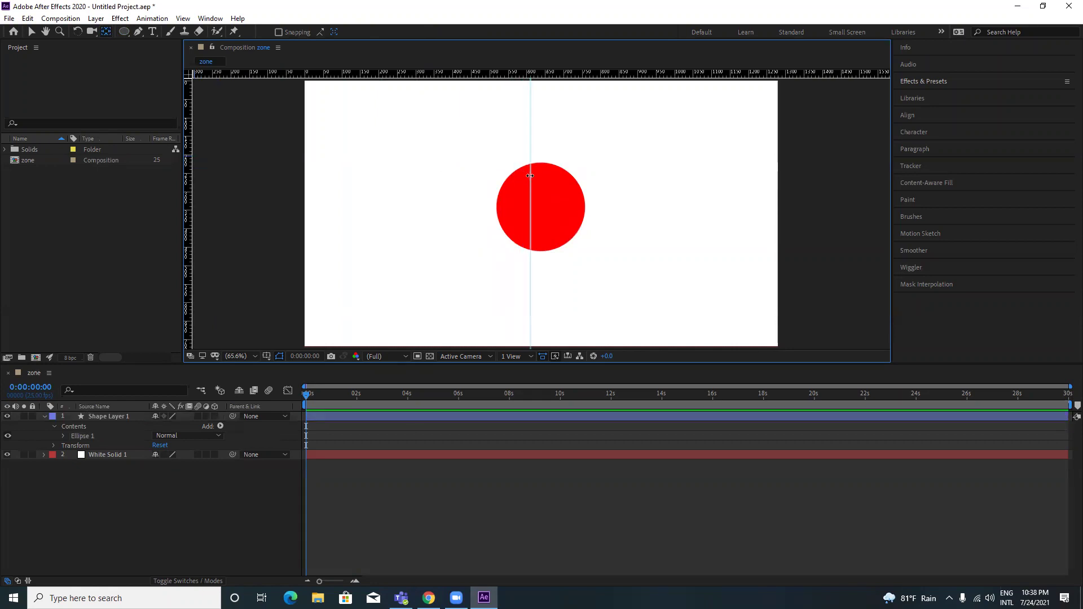
left_click_drag(526, 72, 504, 222)
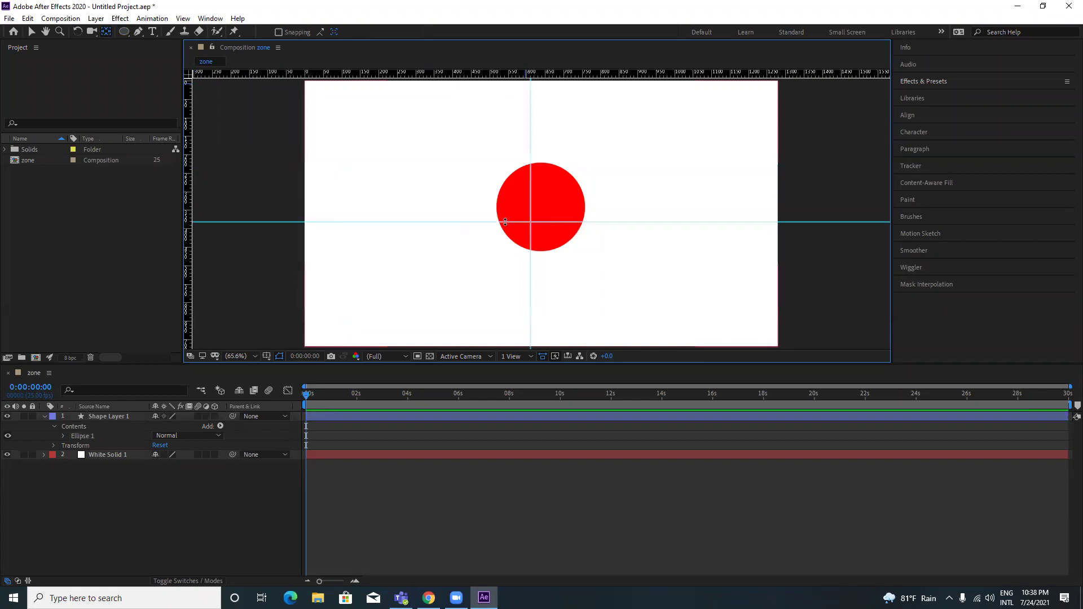
mouse_move(505, 222)
left_mouse_down()
mouse_move(500, 274)
mouse_move(523, 211)
left_mouse_up()
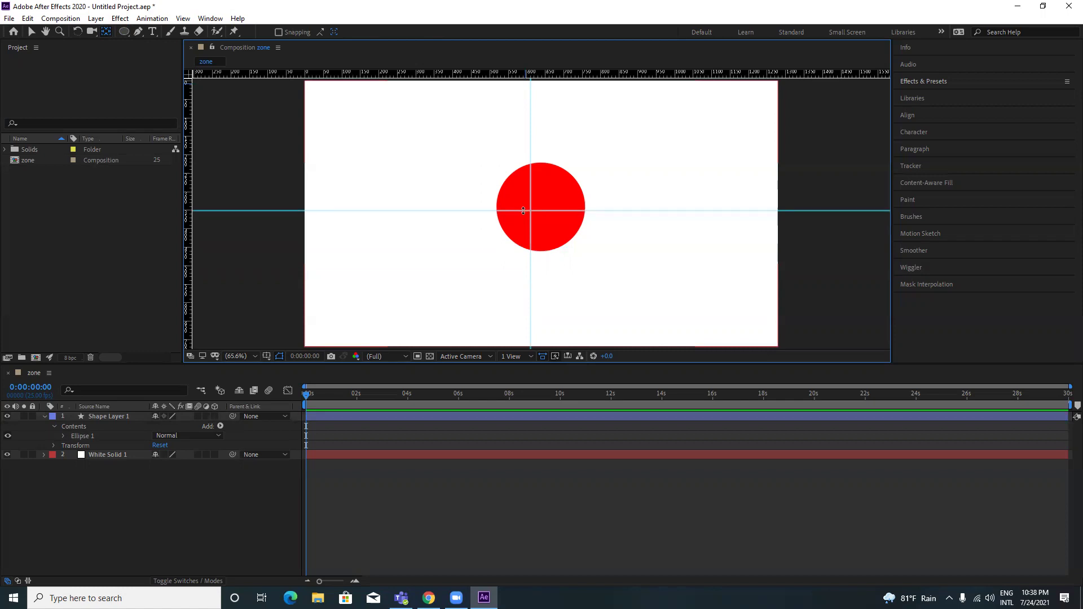
left_click_drag(523, 211, 524, 211)
Step: Select the red circle with the Selection tool and move it so its centre sits on the guides' crossing
left_click(469, 142)
left_click(527, 187)
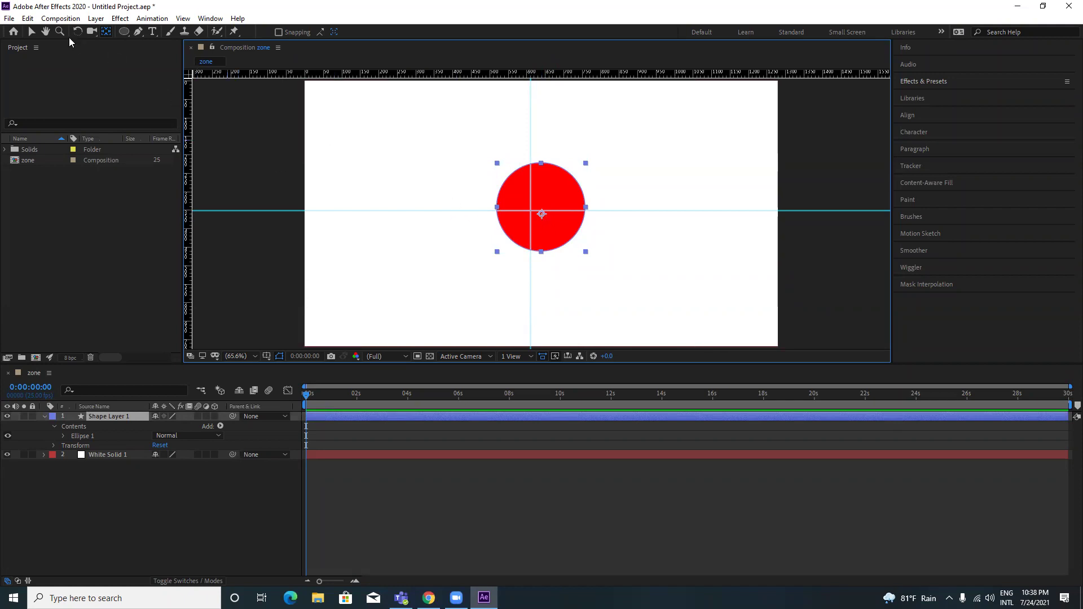
left_click(32, 32)
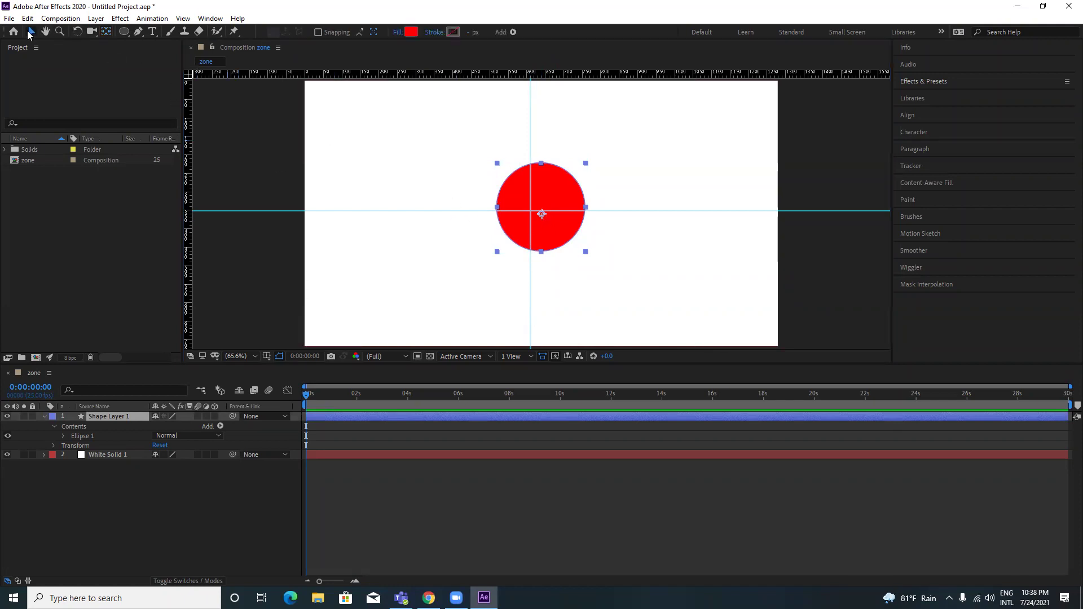
left_click_drag(544, 191, 540, 193)
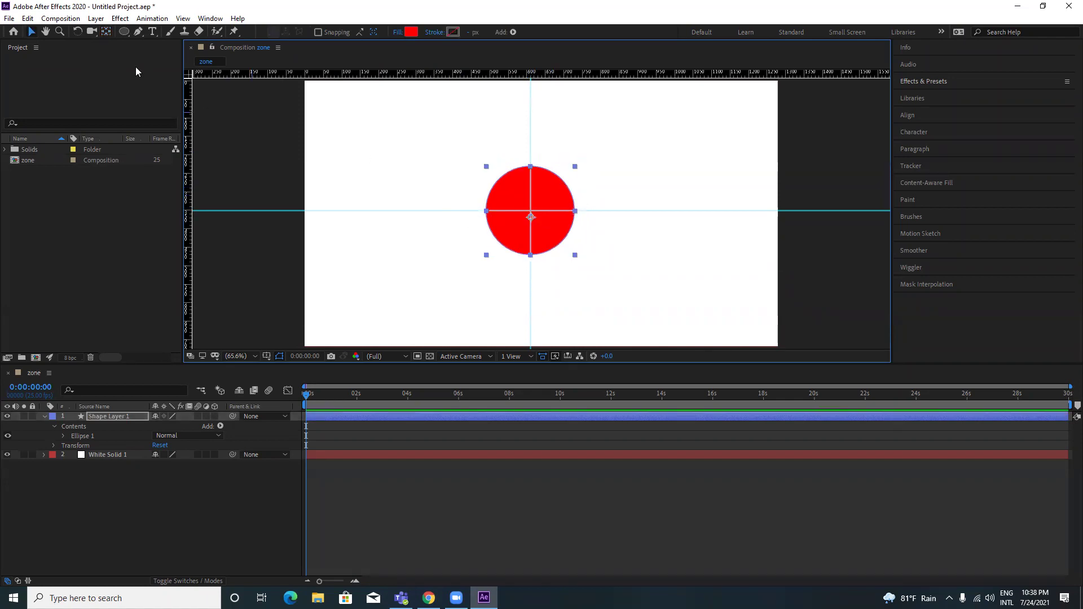
Step: Move the red circle's anchor point to its centre on the guides' crossing with the Pan Behind tool, then reselect the circle
left_click(106, 31)
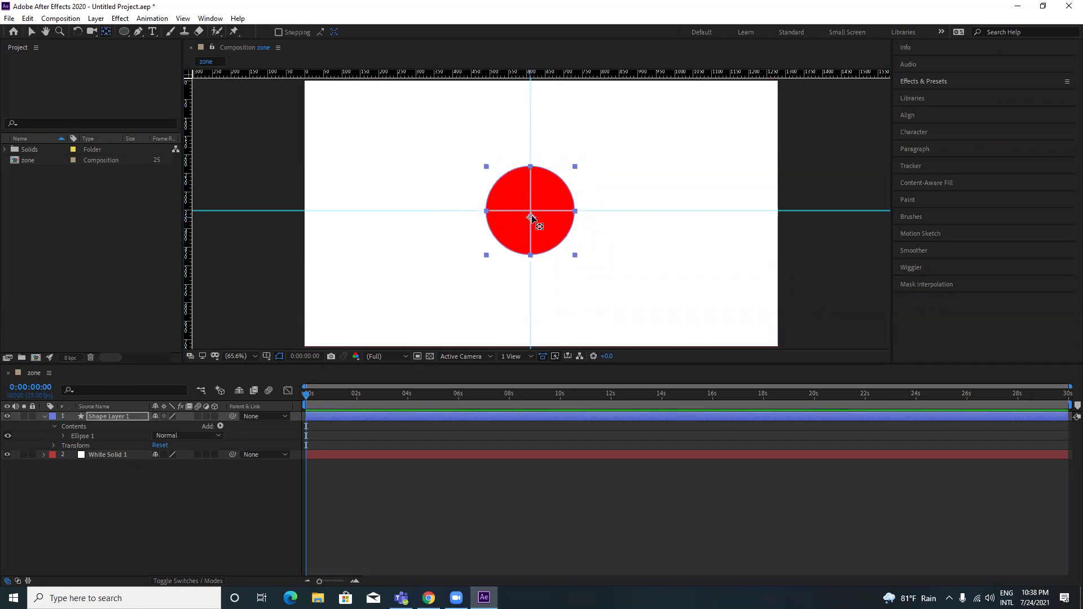
left_click(436, 159)
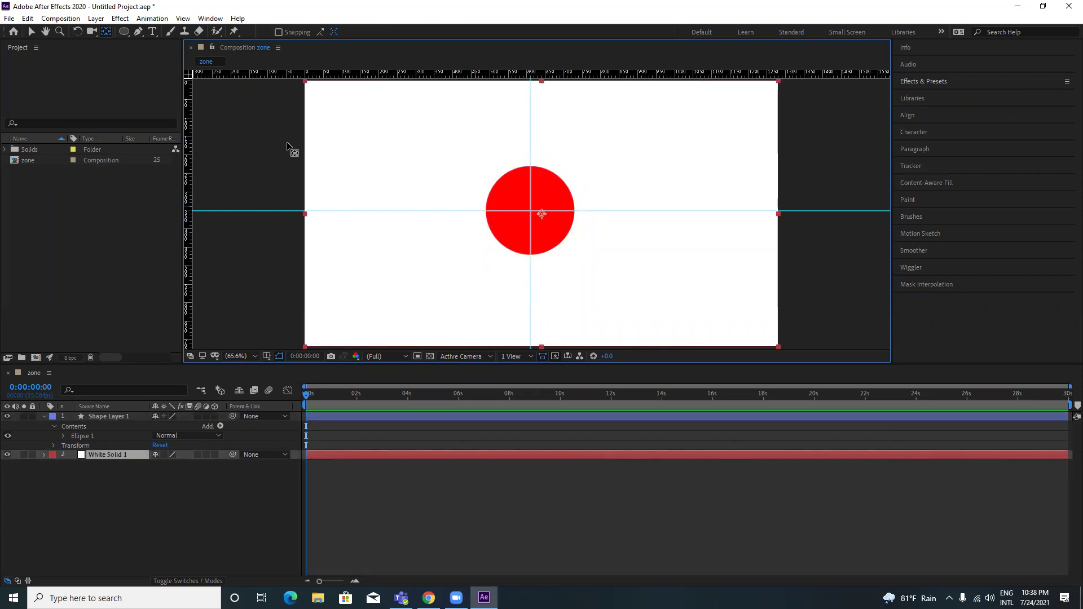
left_click(32, 33)
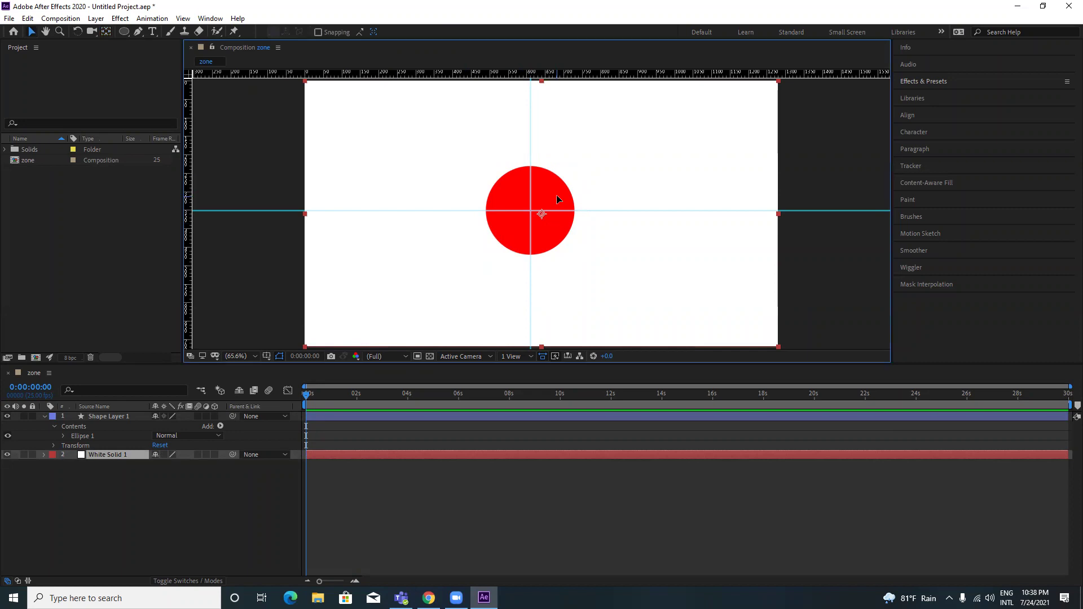
left_click(369, 421)
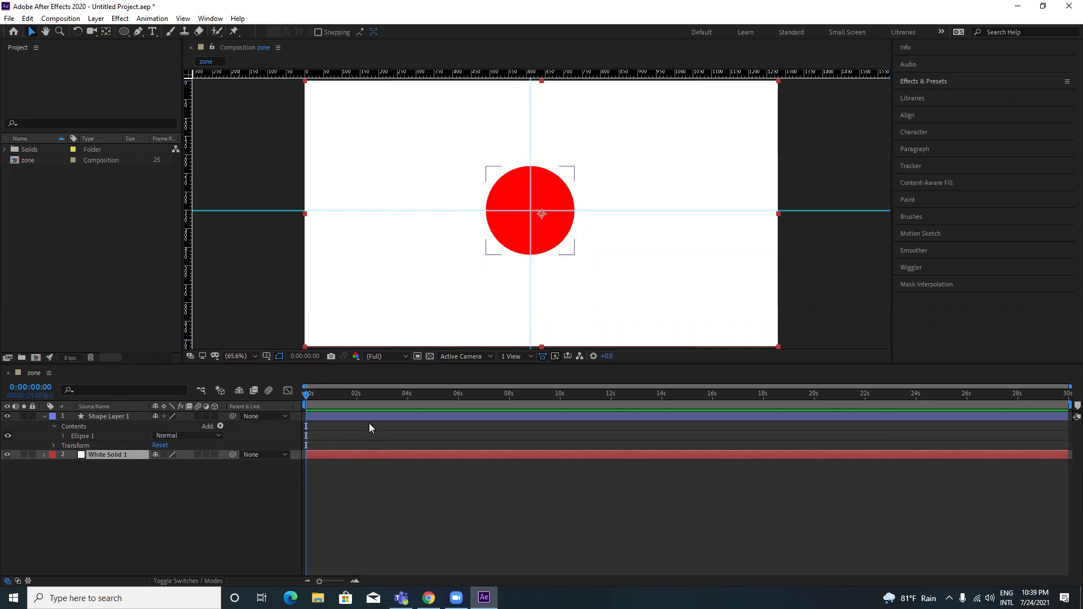
left_click(231, 162)
left_click(548, 236)
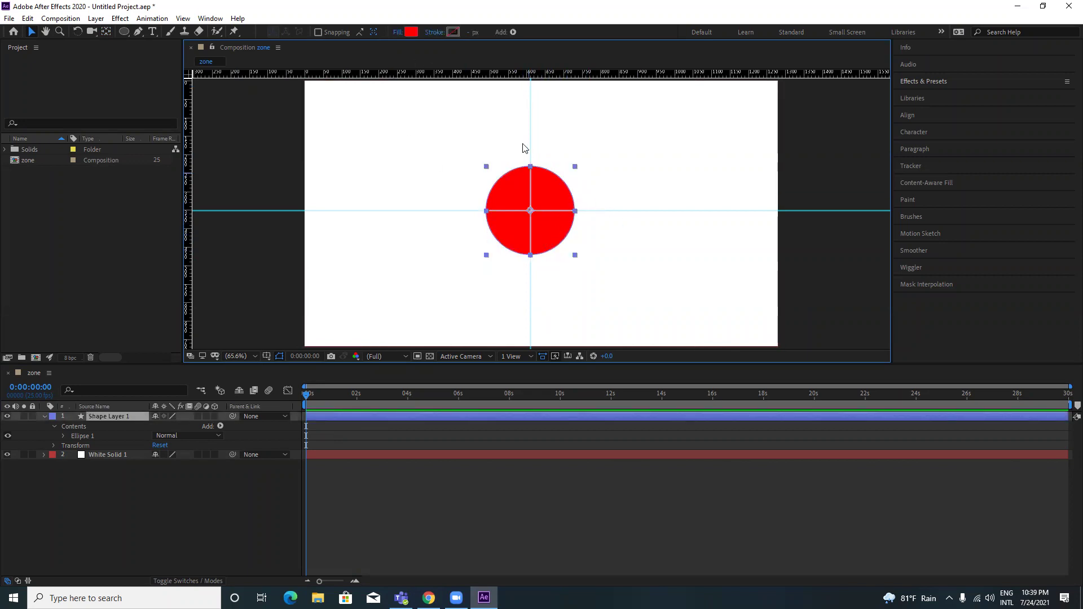
Step: Shift the vertical guide to about 622 px, align the red circle's centre with it, and deselect the circle
left_click_drag(531, 96, 535, 95)
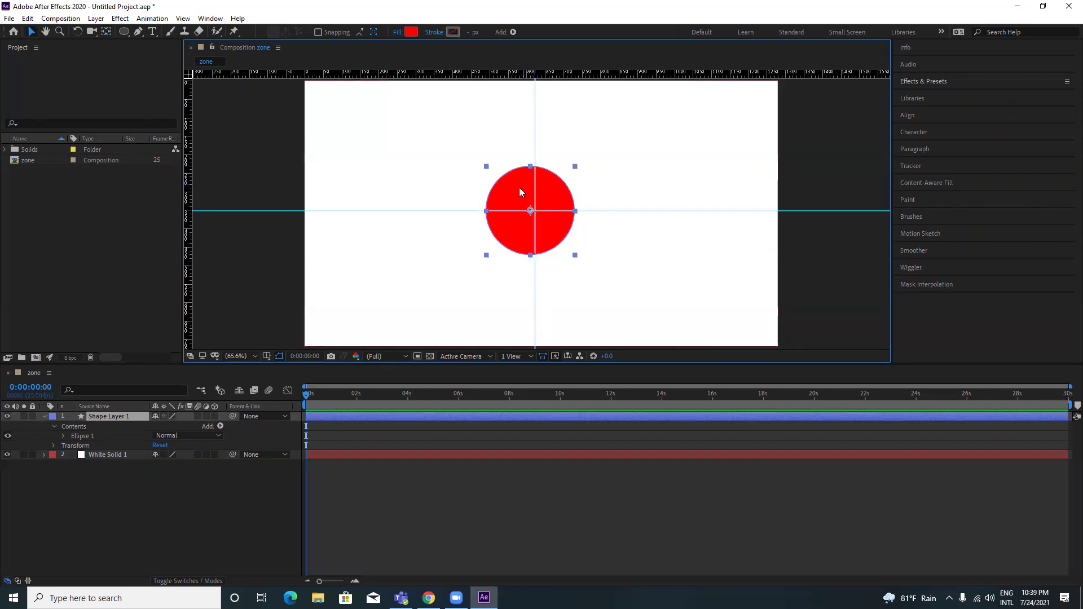
left_click_drag(520, 189, 523, 188)
left_click(416, 135)
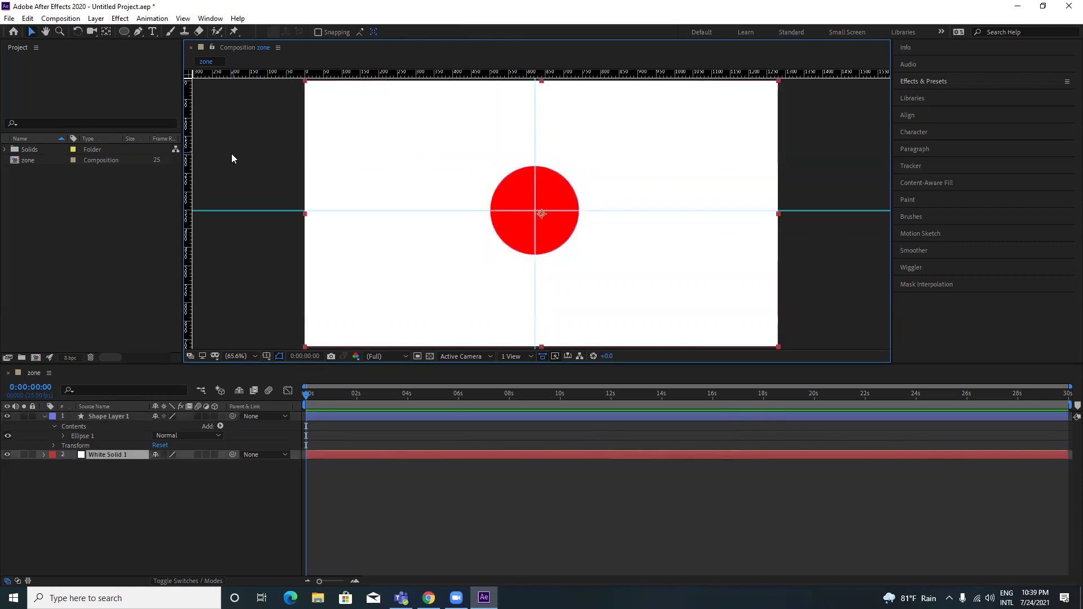
Step: Place two more vertical guides, at about 290 px and 995 px, on either side of the circle
left_click_drag(188, 163, 411, 173)
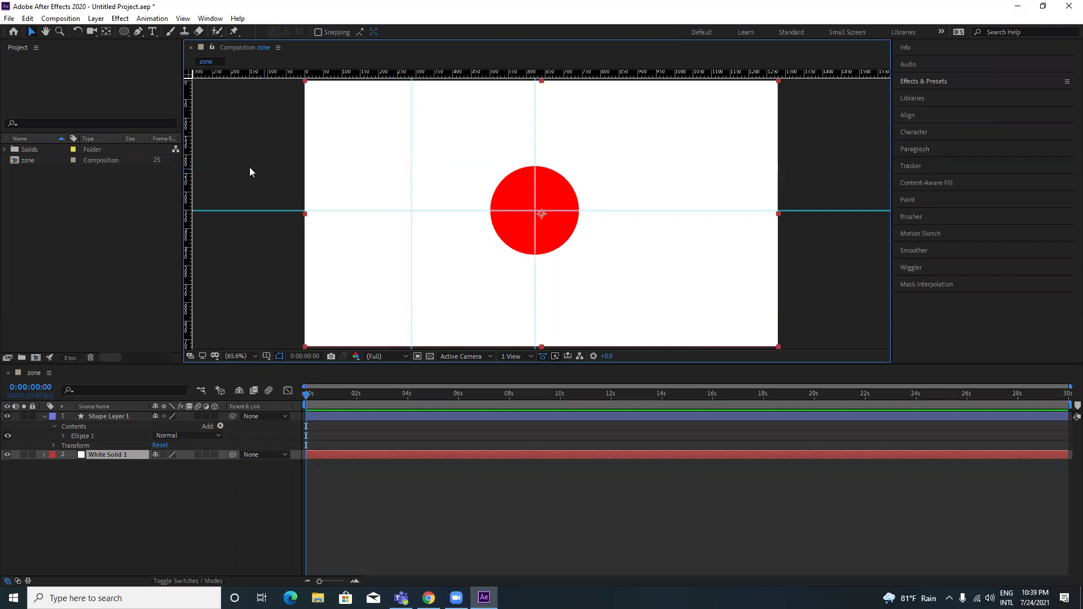
left_click_drag(189, 167, 672, 186)
Step: Reveal the circle layer's Transform properties and set a Position keyframe at 0 s
left_click(438, 416)
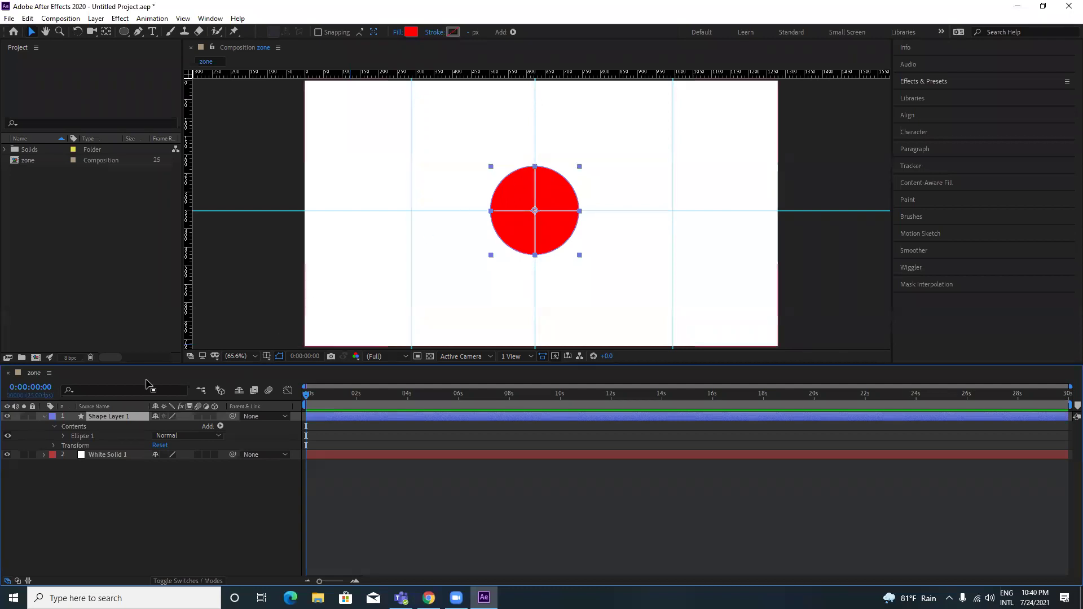
left_click(54, 446)
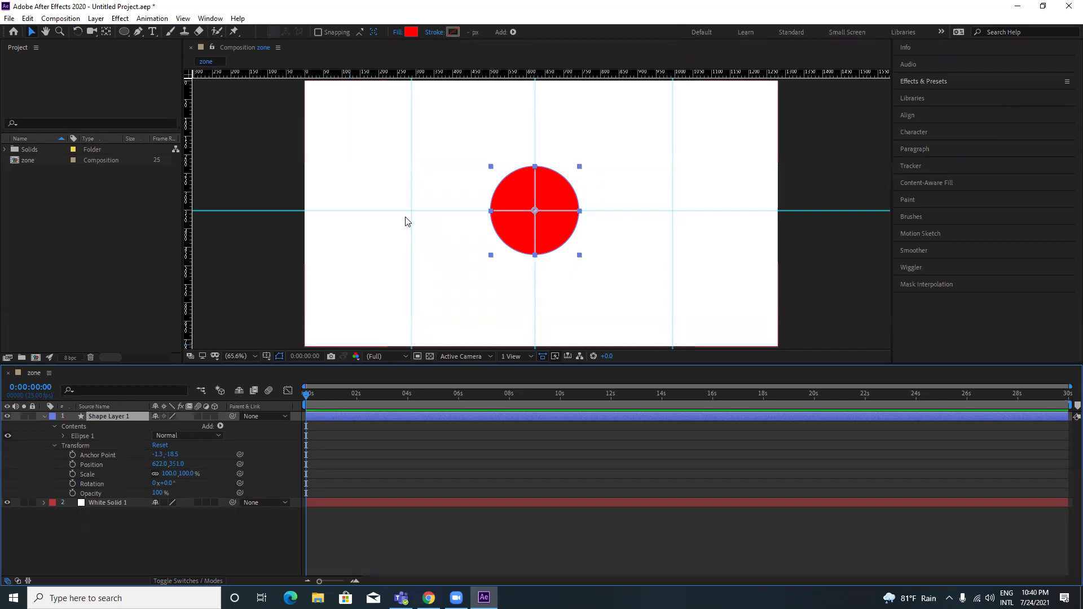
left_click(73, 466)
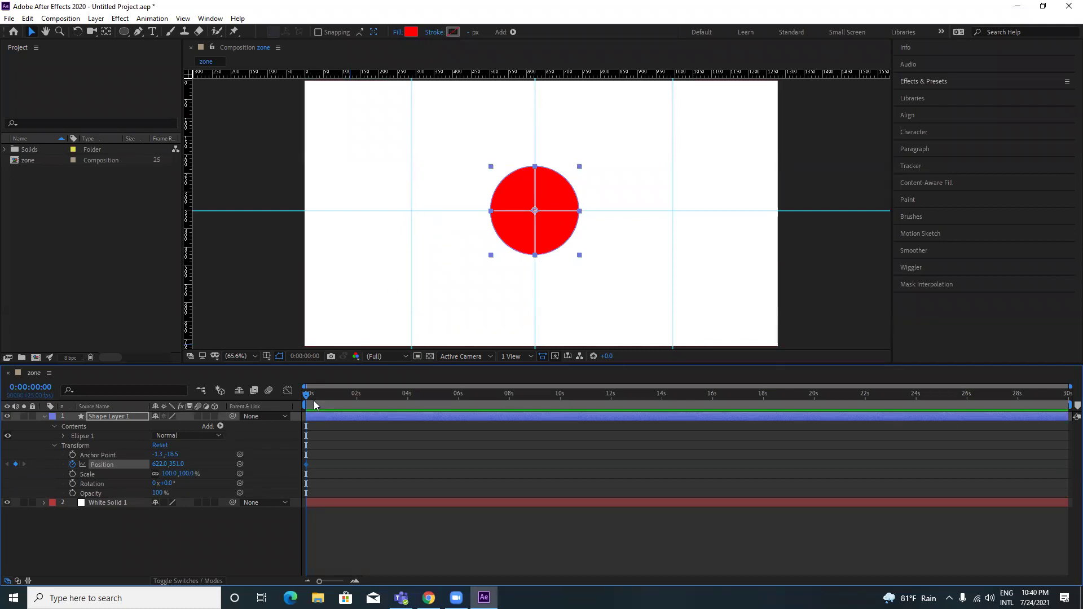
Step: Add a Position keyframe at 4 s with the circle on the left guide, at 288, 351
left_click_drag(306, 399, 405, 403)
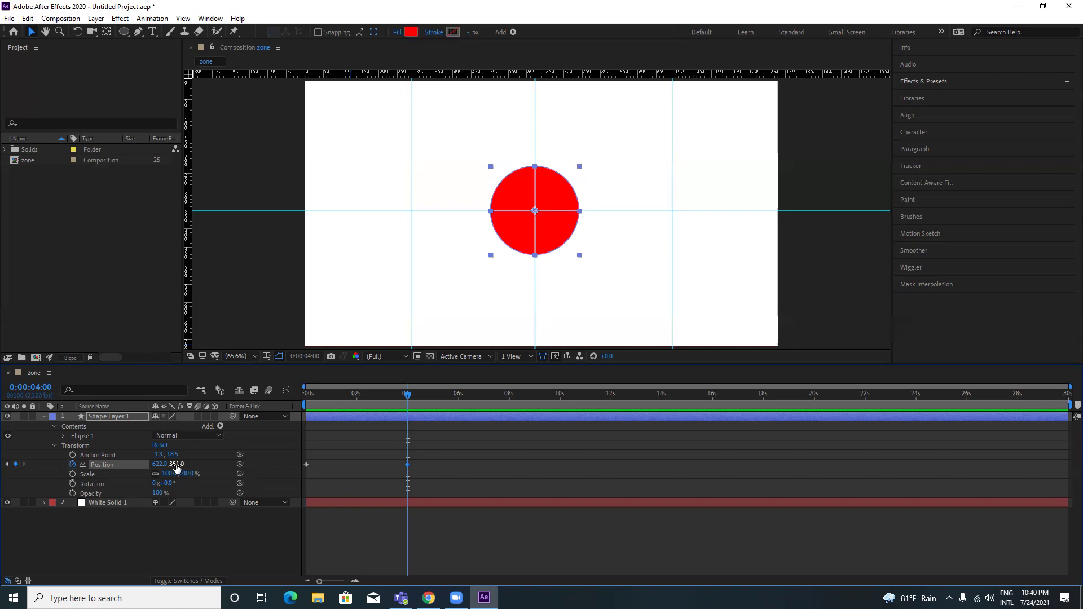
left_click_drag(174, 465, 173, 464)
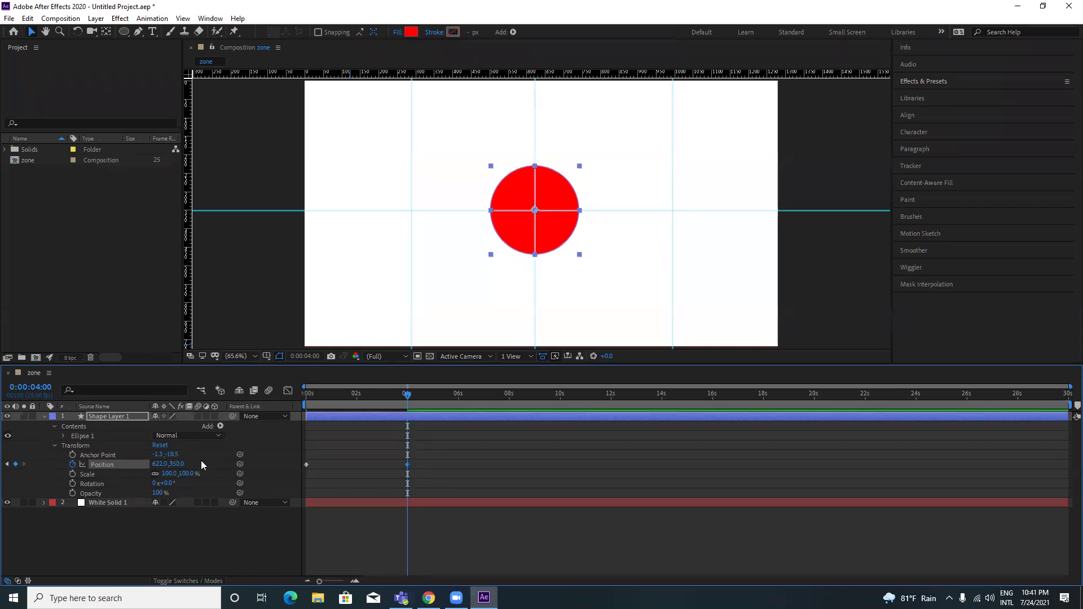
key("Down")
left_click_drag(160, 468, 5, 469)
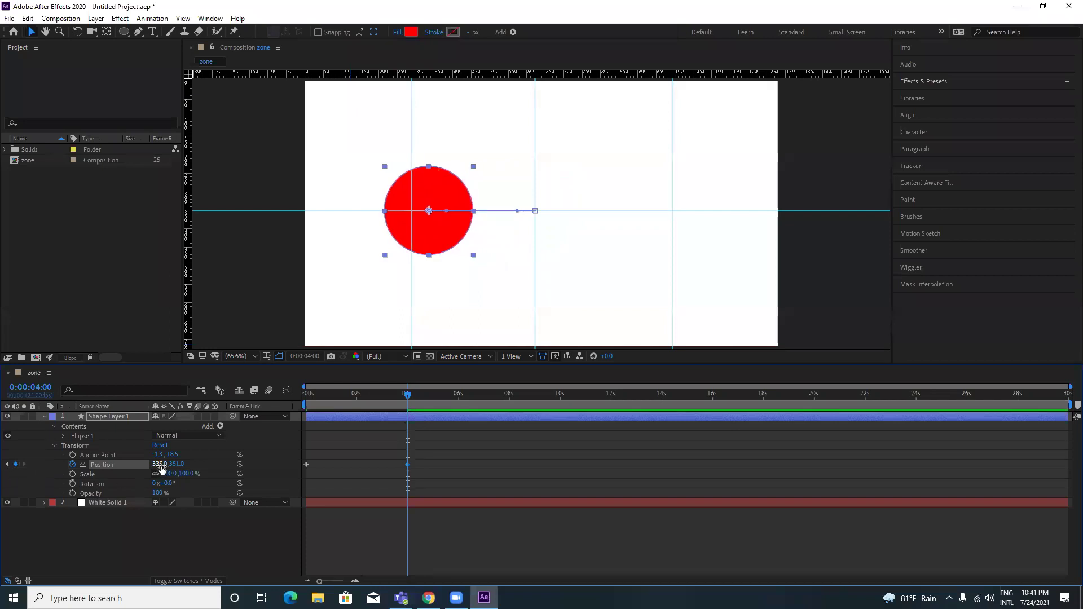
left_click_drag(158, 464, 135, 466)
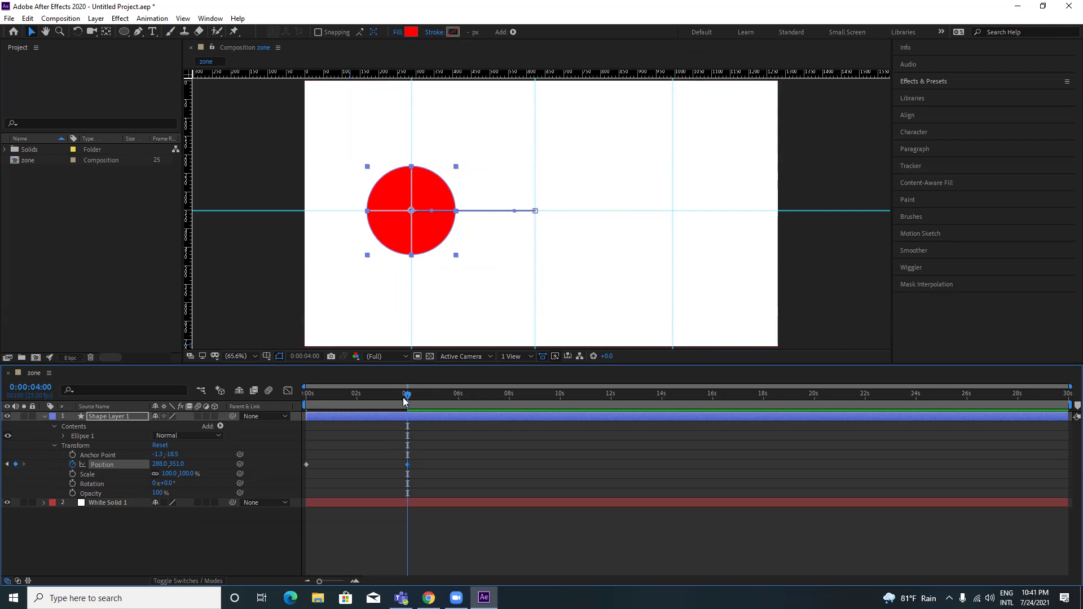
Step: Preview the circle's motion from the start of the timeline towards the left guide
left_click_drag(409, 397, 288, 393)
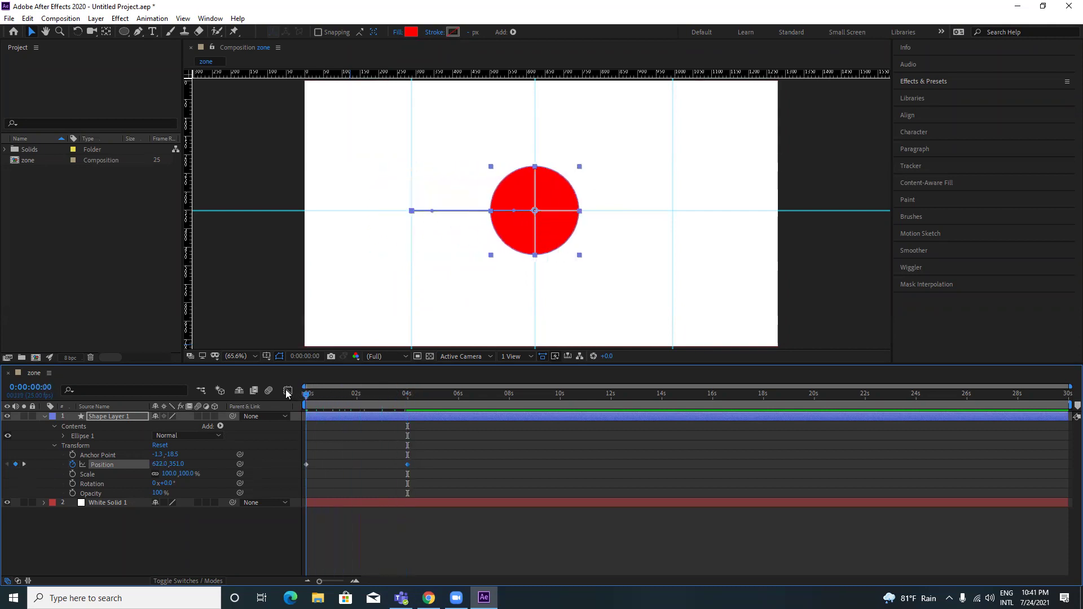
key("space")
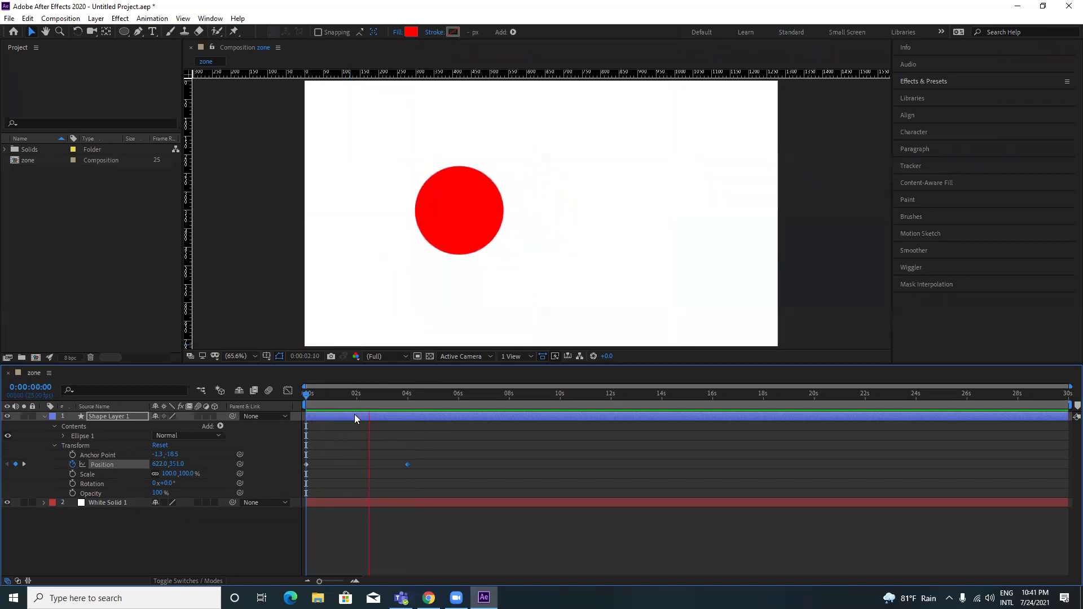
left_click(426, 397)
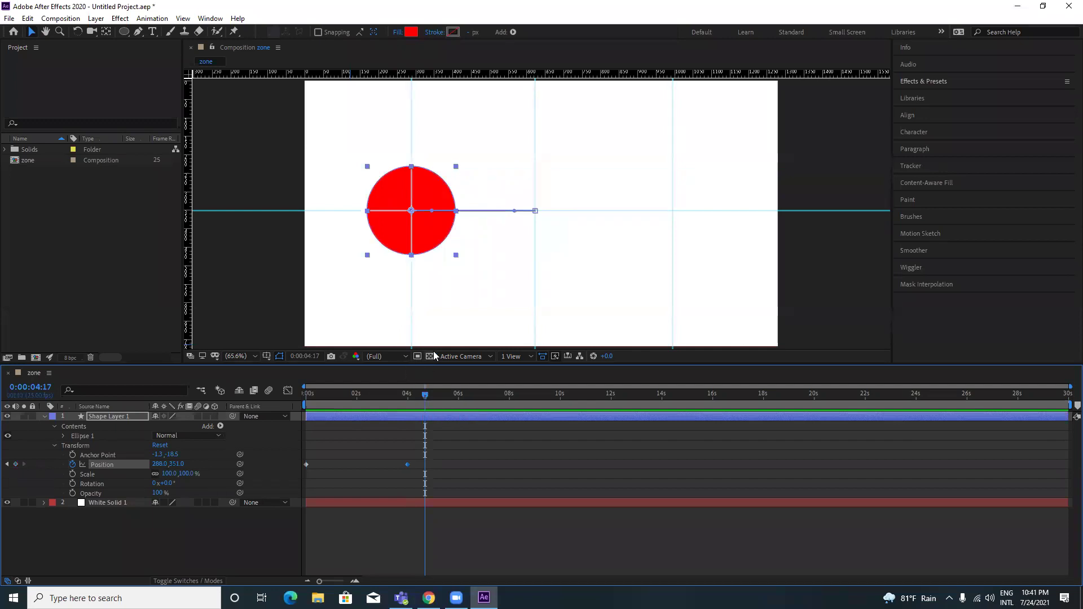
Step: Add a Position keyframe at 8 s with the circle back on the middle guide, at X 624
left_click(427, 394)
left_click_drag(433, 396, 509, 396)
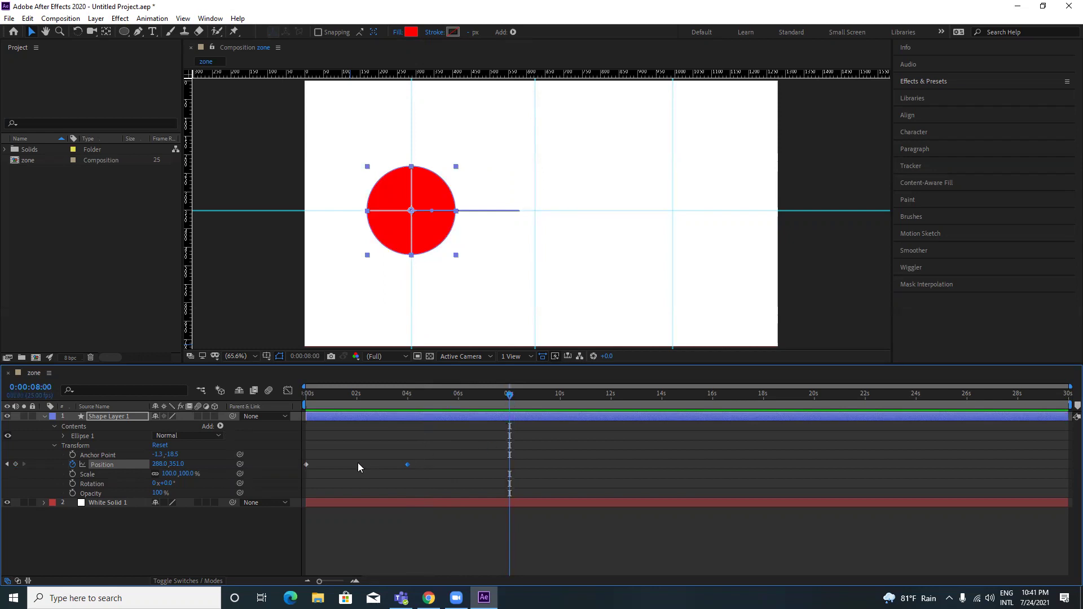
left_click(16, 464)
left_click_drag(162, 466, 353, 471)
Step: Play the animation from the start to check the circle's move to the left guide and back
left_click_drag(487, 400, 257, 382)
key("space")
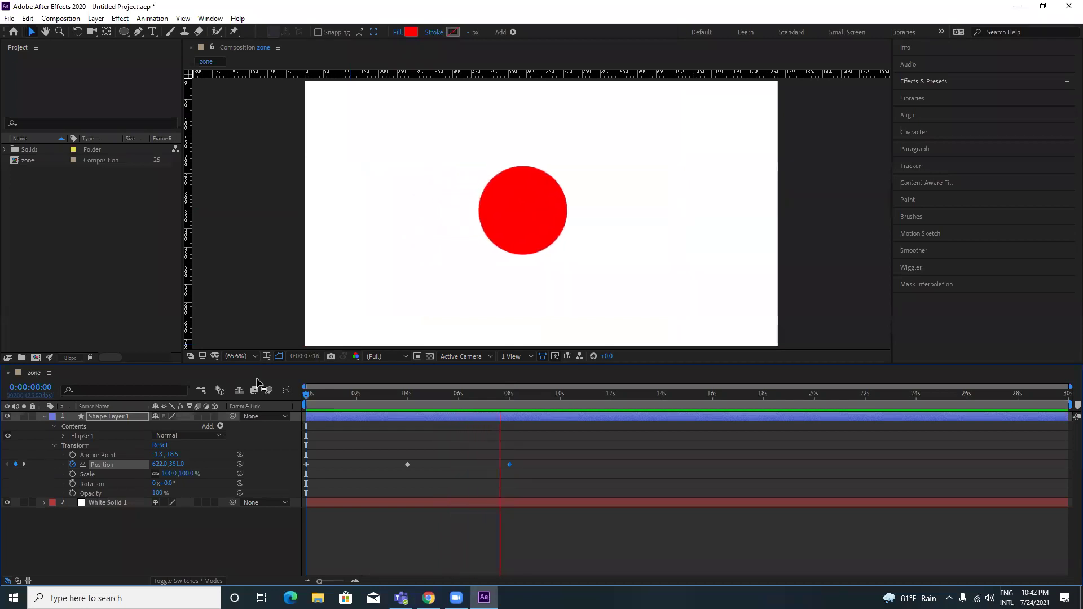
key("space")
Step: Add a Position keyframe at 12 s with the circle on the right guide, at X 996
left_click_drag(548, 397, 611, 398)
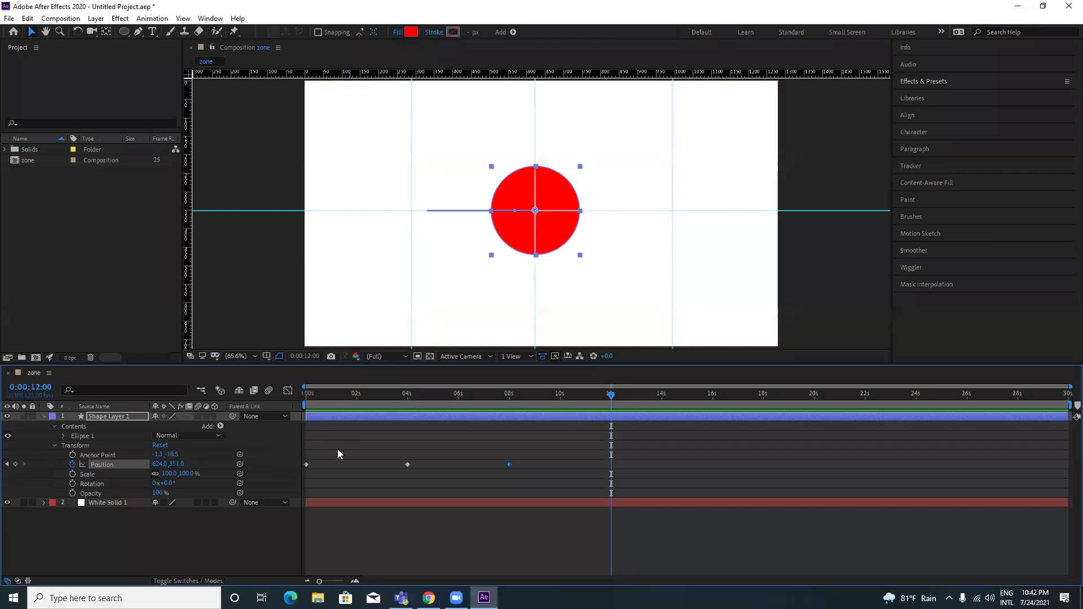
left_click(15, 464)
left_click_drag(156, 464, 369, 470)
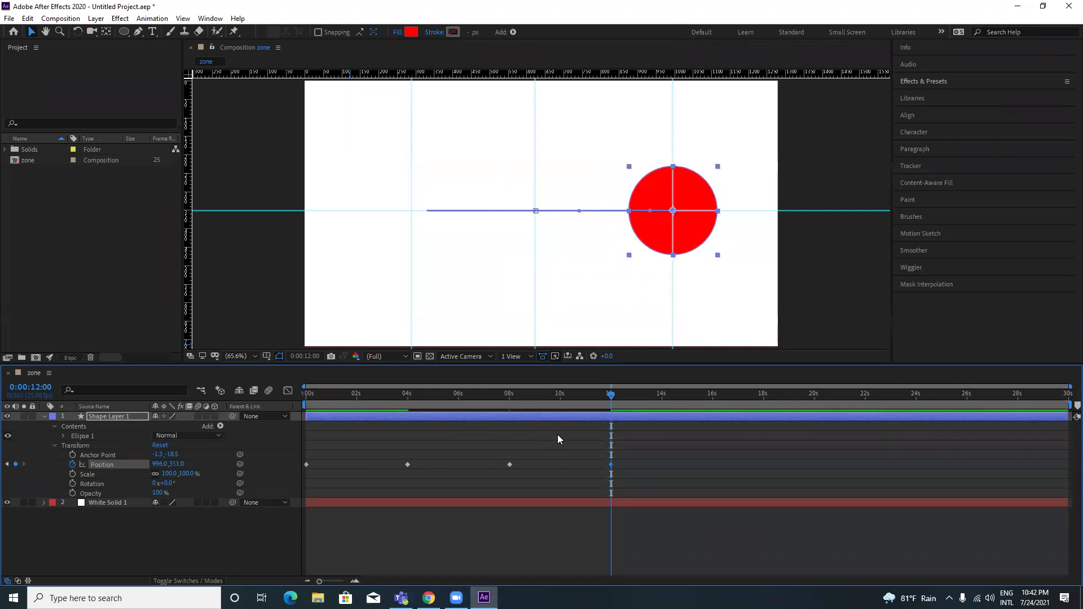
Step: Create a Position keyframe at 16 s that returns the circle to the middle guide, at X 624
left_click_drag(614, 395, 714, 405)
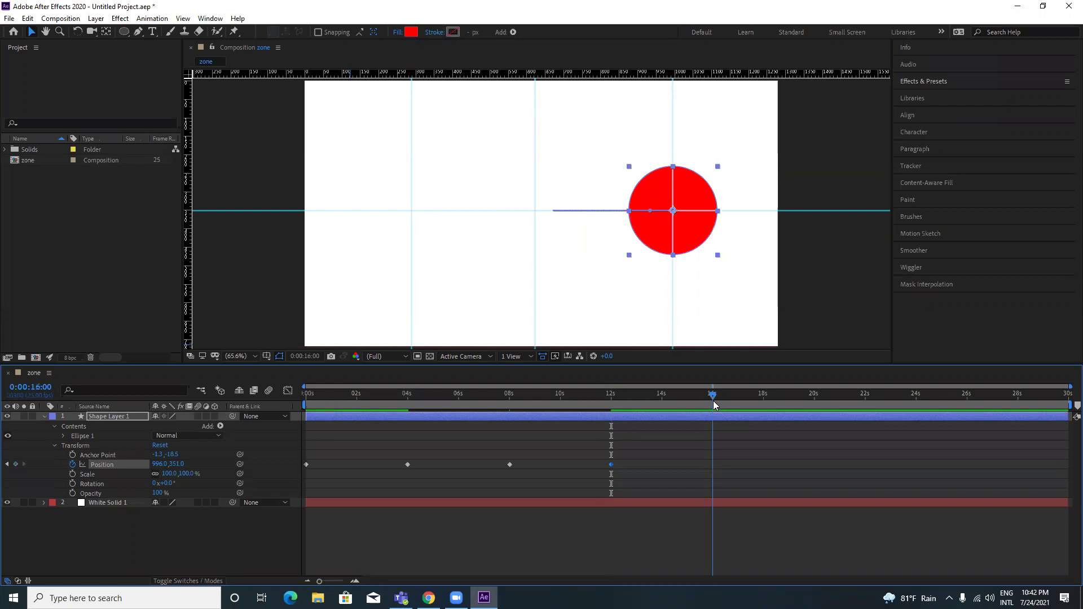
left_click_drag(714, 405, 714, 404)
left_click(160, 464)
type("960")
key("Return")
left_click_drag(133, 464, 5, 463)
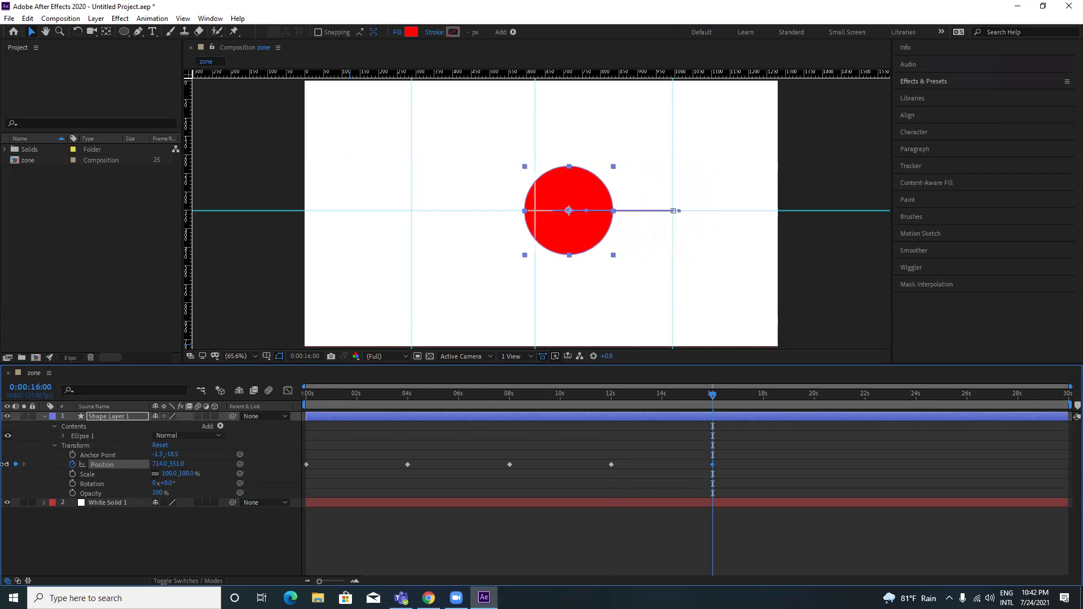
left_click_drag(157, 464, 111, 463)
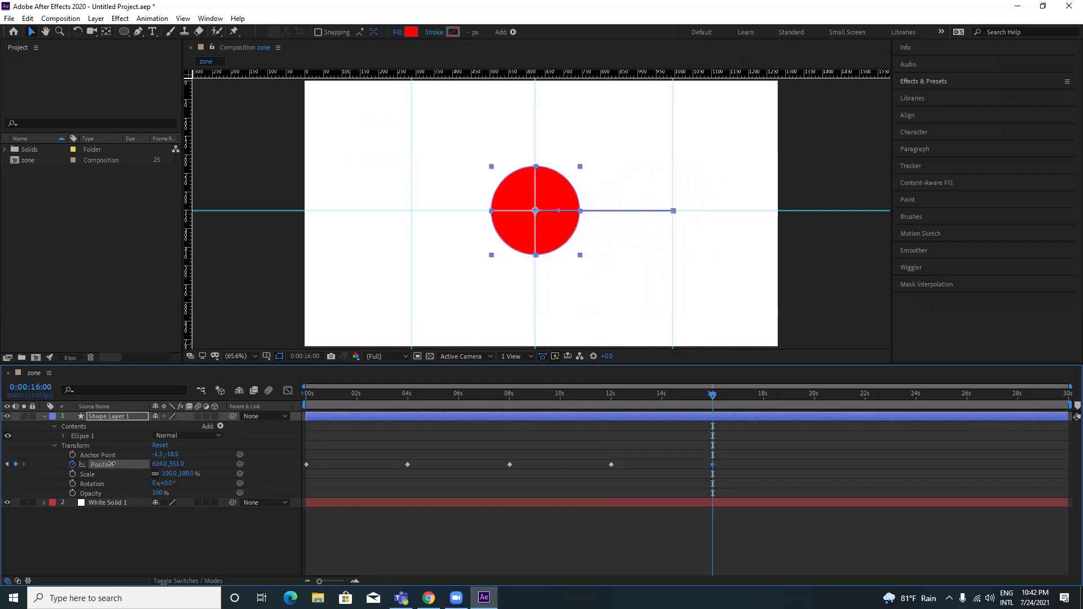
Step: Preview the full side-to-side motion from the start of the timeline past the 16 s keyframe
left_click_drag(713, 395, 269, 390)
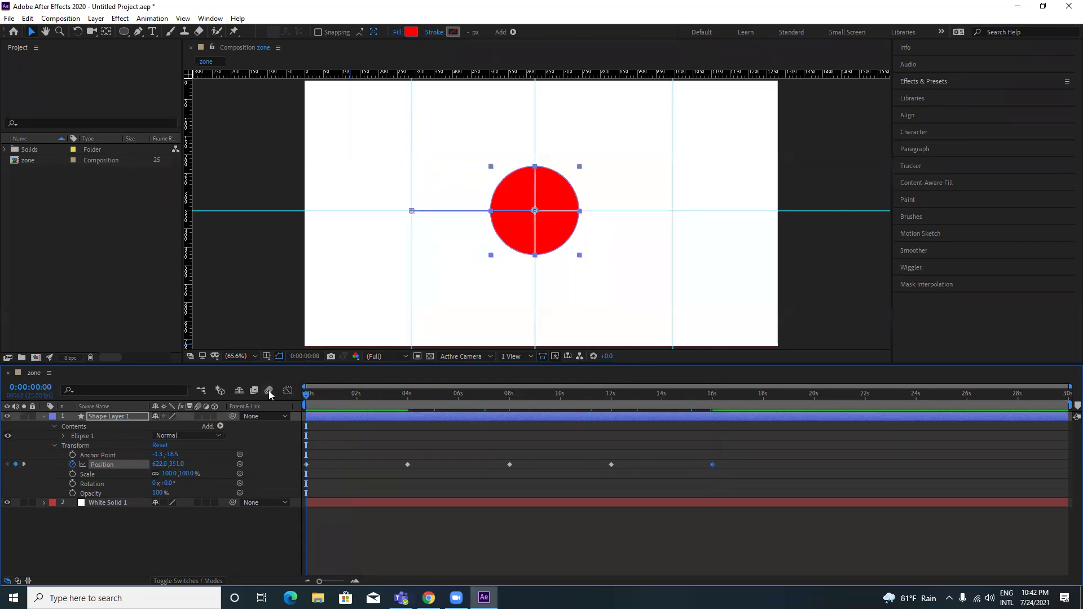
key("space")
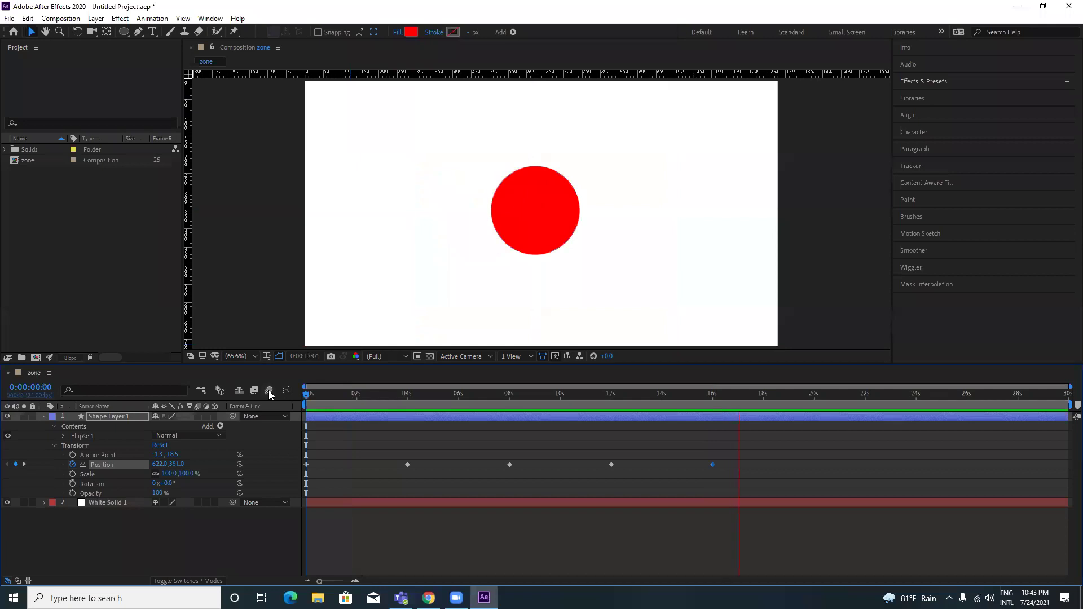
key("space")
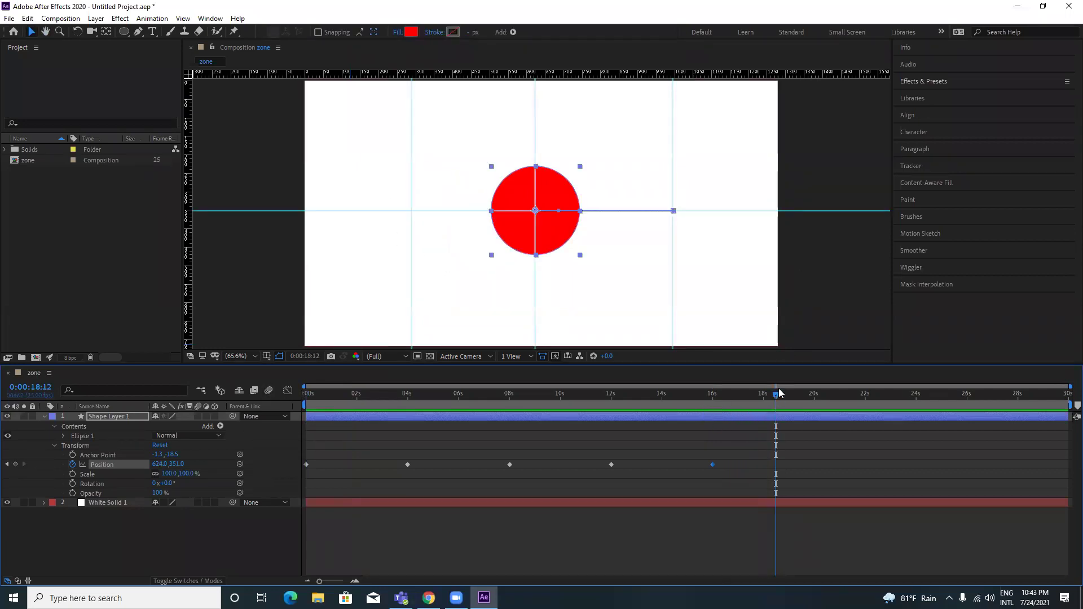
Step: Add Position keyframes at 0:00:19:24 with X 287 on the left guide and at 24 s with X 622 on the middle guide
left_click_drag(776, 399, 814, 394)
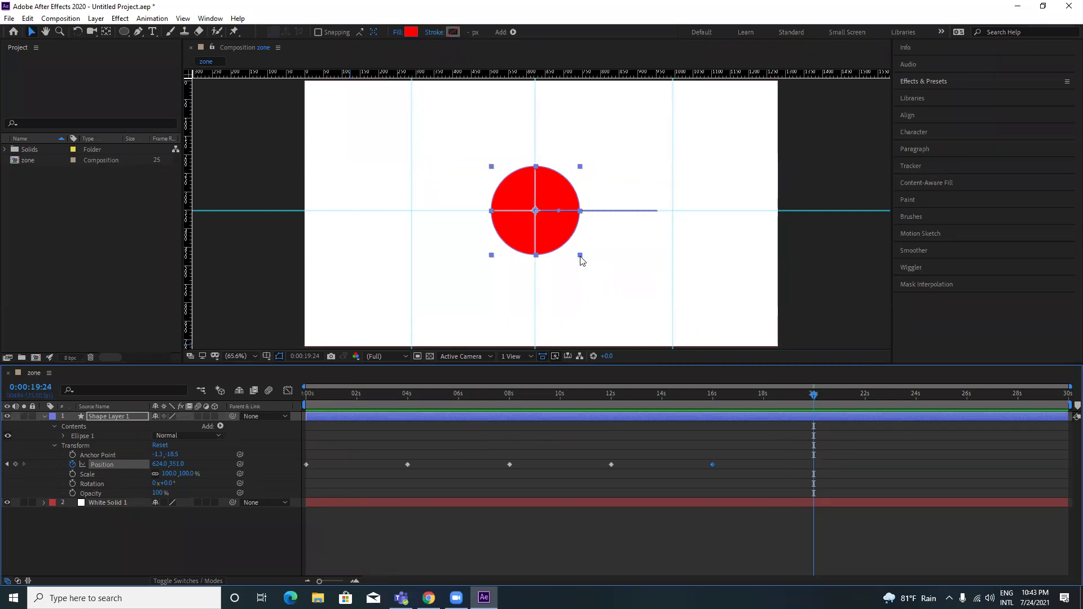
left_click(16, 465)
left_click_drag(162, 464, 37, 474)
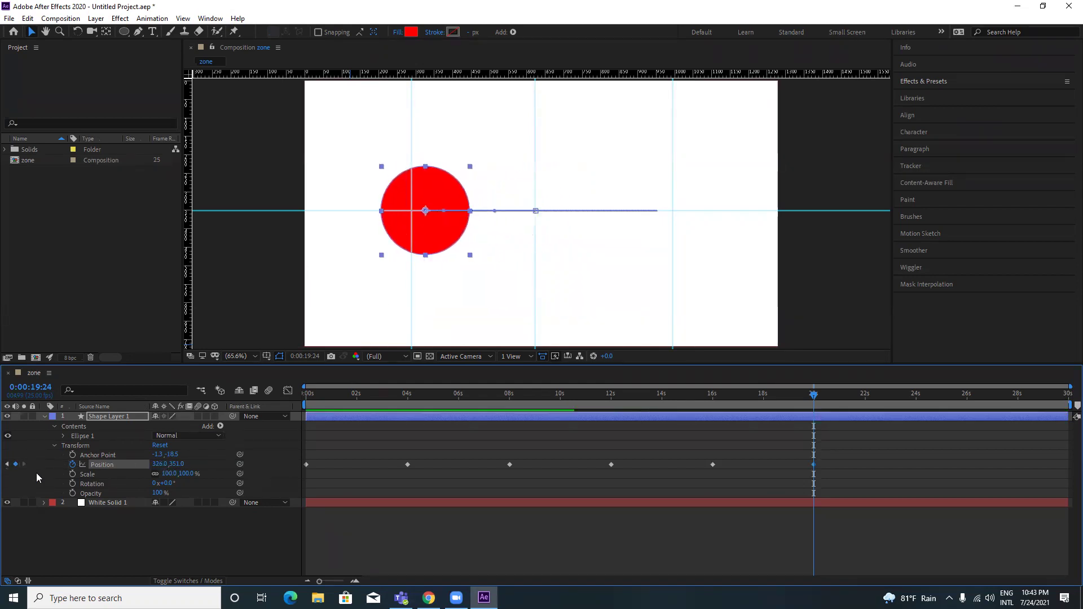
left_click_drag(154, 462, 134, 462)
left_click_drag(812, 398, 914, 393)
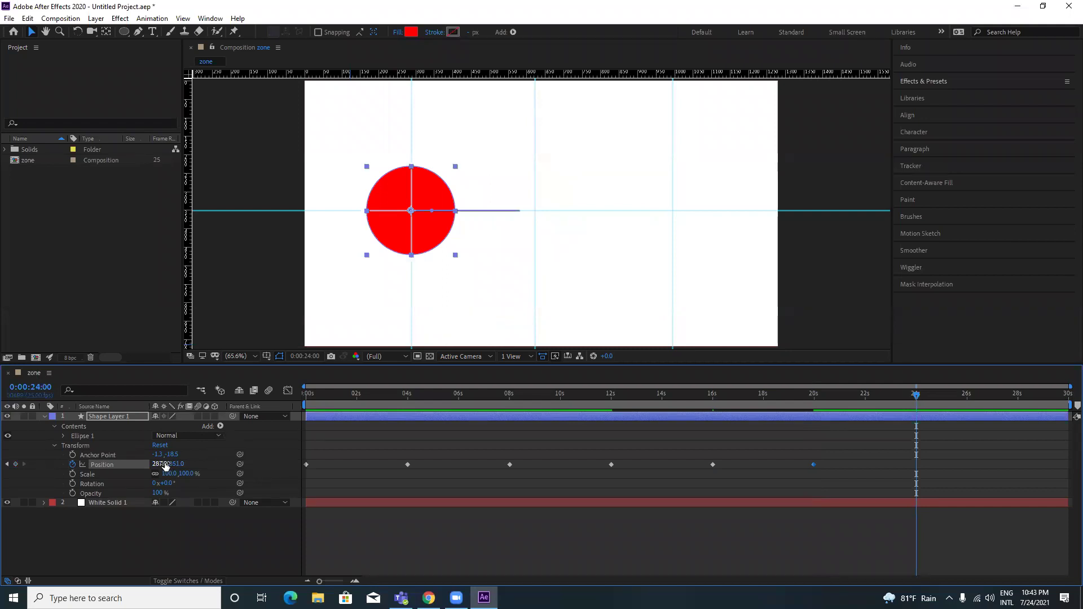
left_click_drag(160, 466, 350, 467)
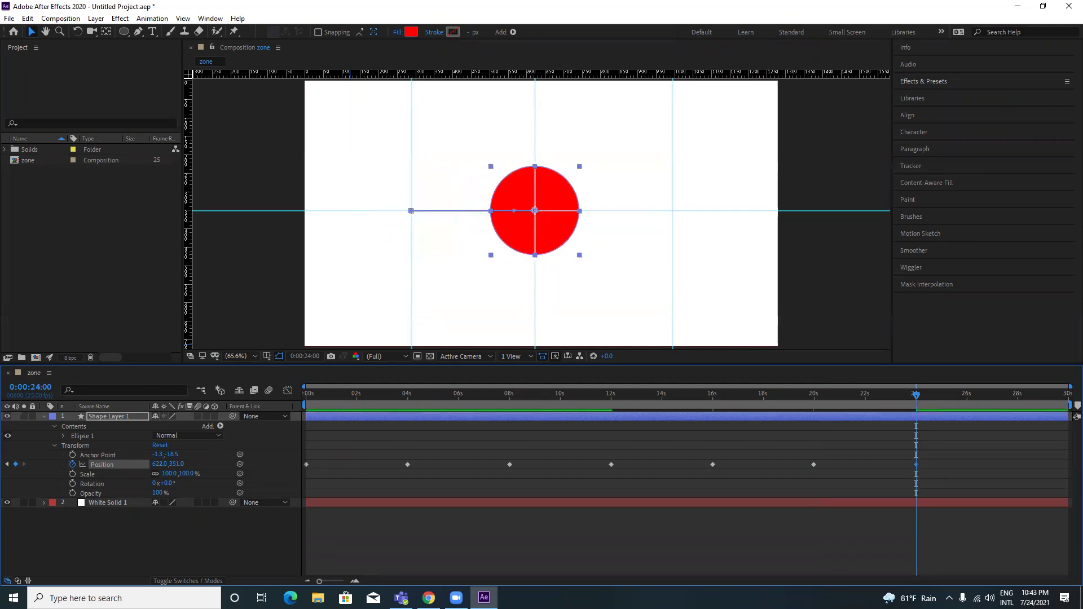
Step: Add a Position keyframe at 28 s with the circle on the right guide, at X 997, and go to the timeline's end
left_click_drag(983, 403, 1020, 401)
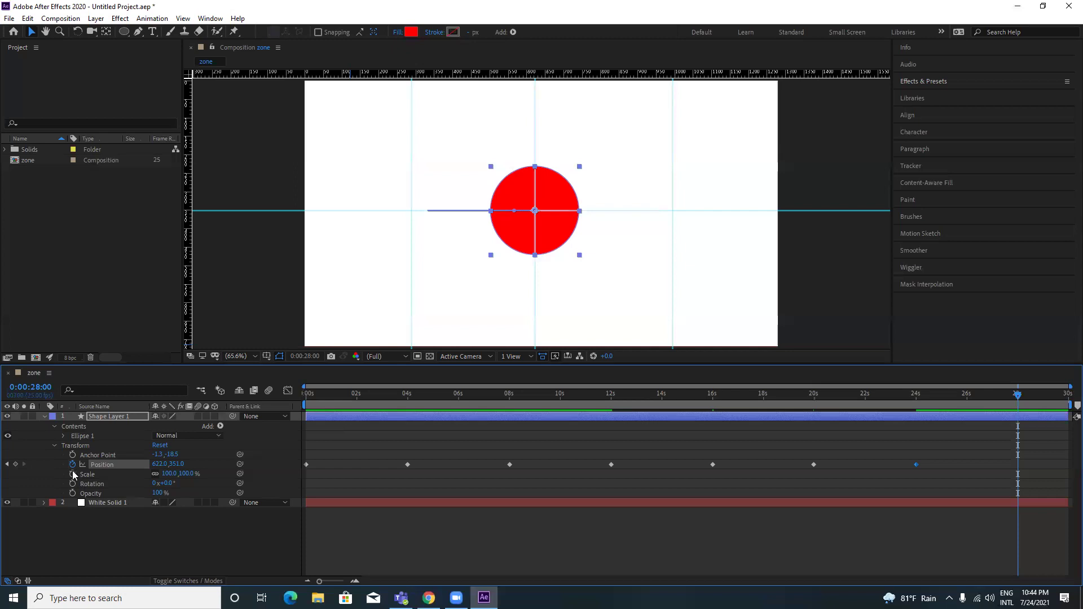
left_click(16, 464)
left_click_drag(159, 463, 369, 459)
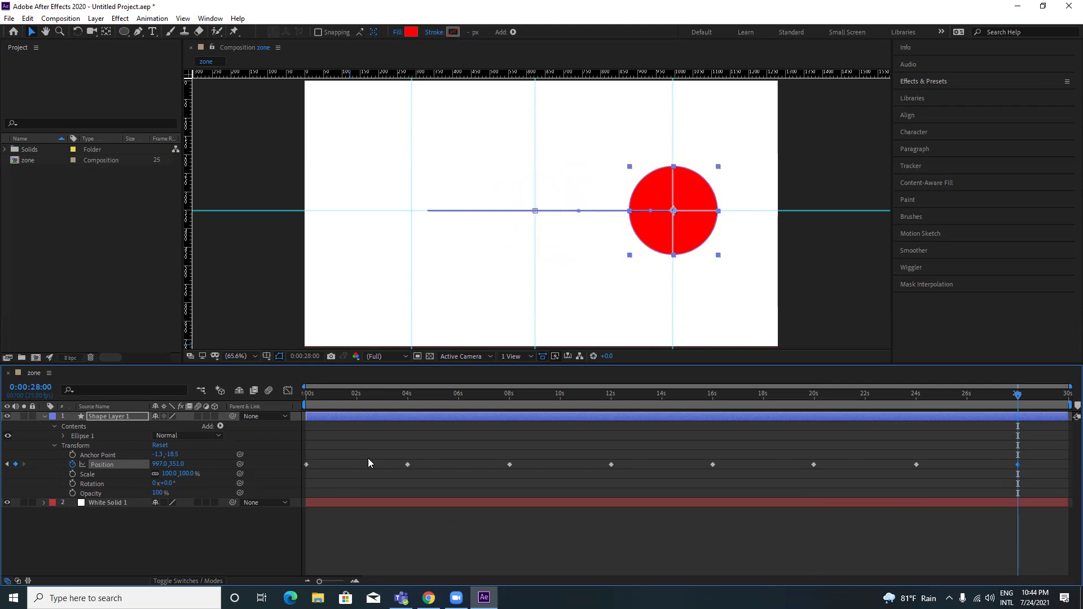
left_click_drag(1018, 393, 1066, 393)
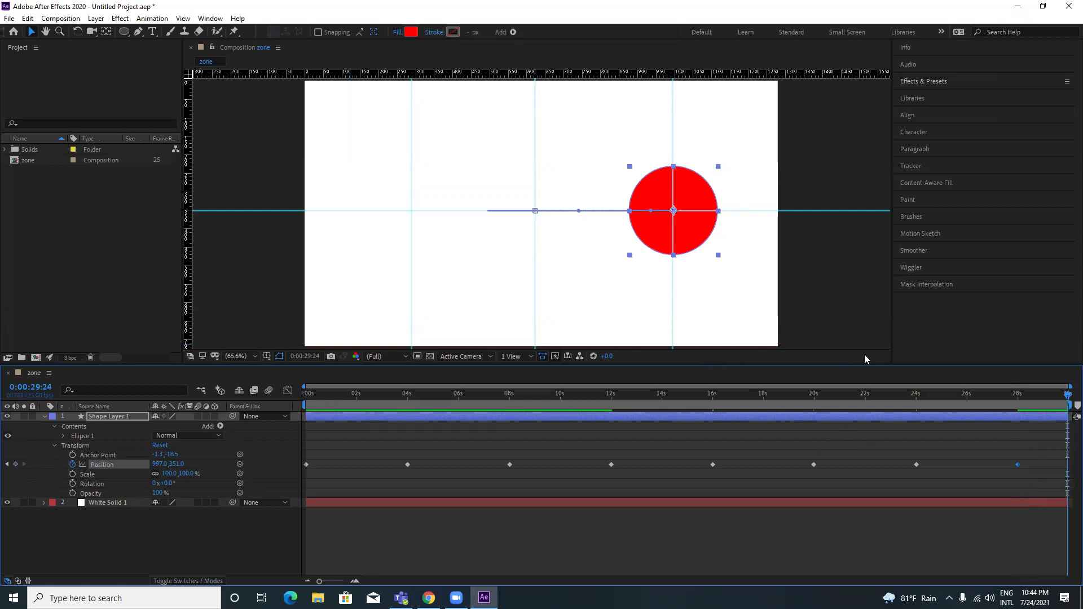
left_click(61, 19)
left_click(90, 31)
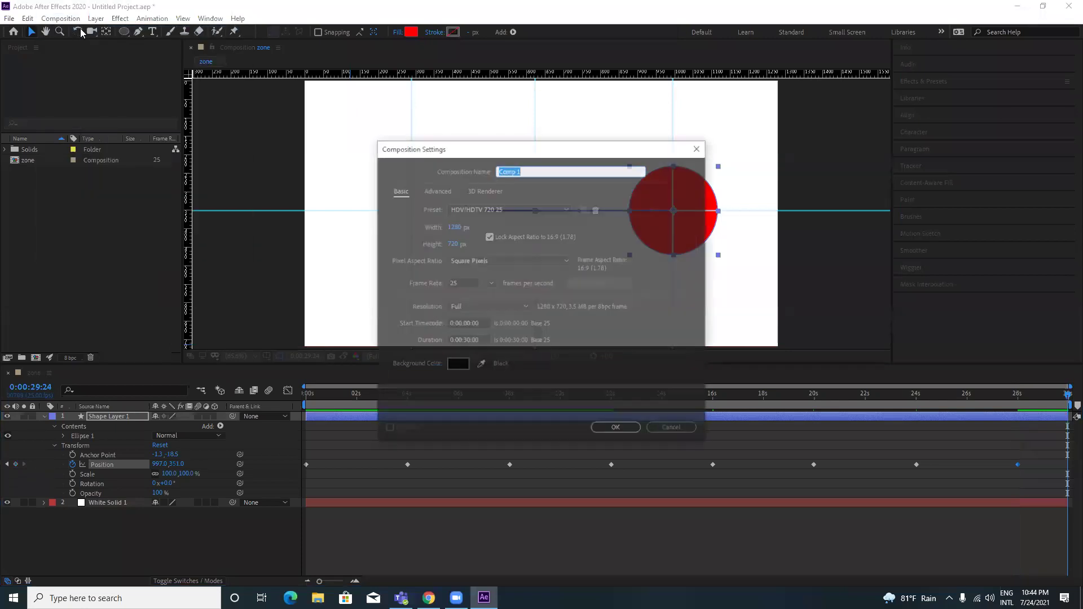
left_click(695, 150)
Step: Set the zone composition's duration to 34 seconds and extend both the circle and white solid layers to the new end
left_click(61, 19)
left_click(82, 48)
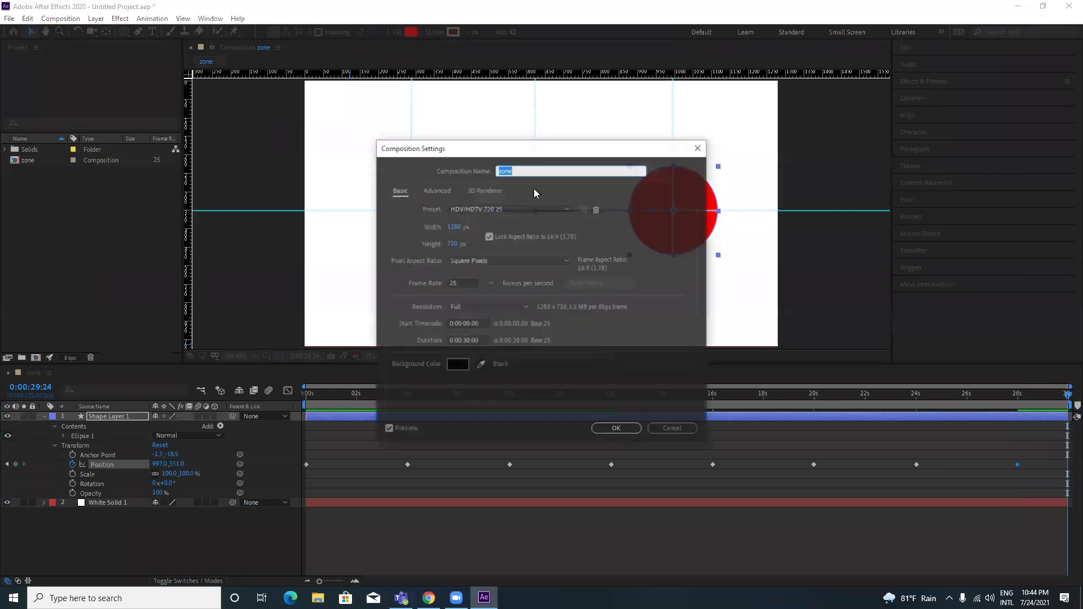
left_click(471, 340)
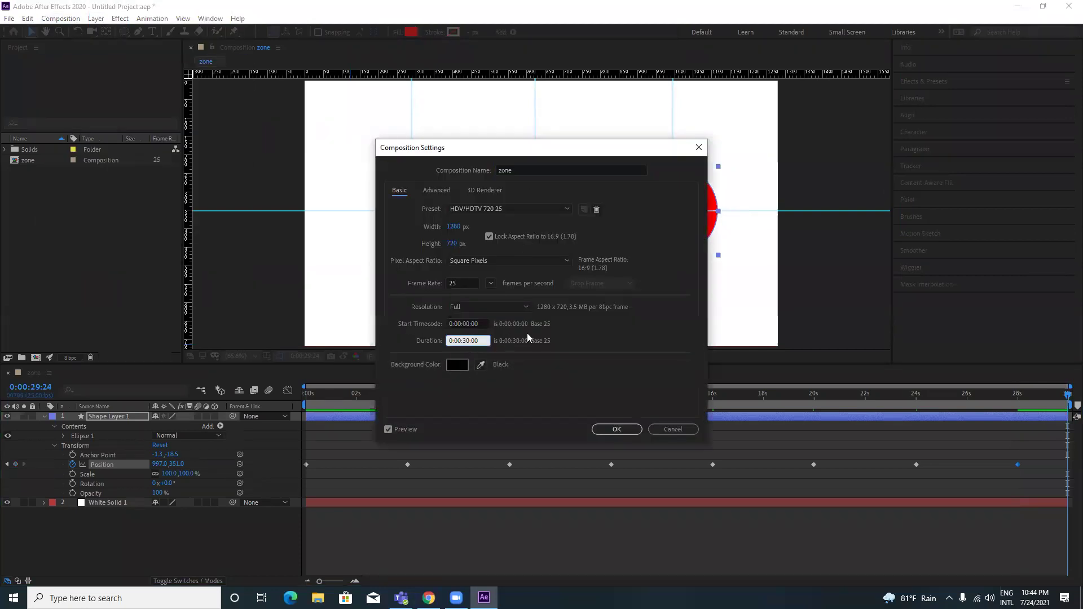
key("BackSpace")
type("4")
left_click(600, 428)
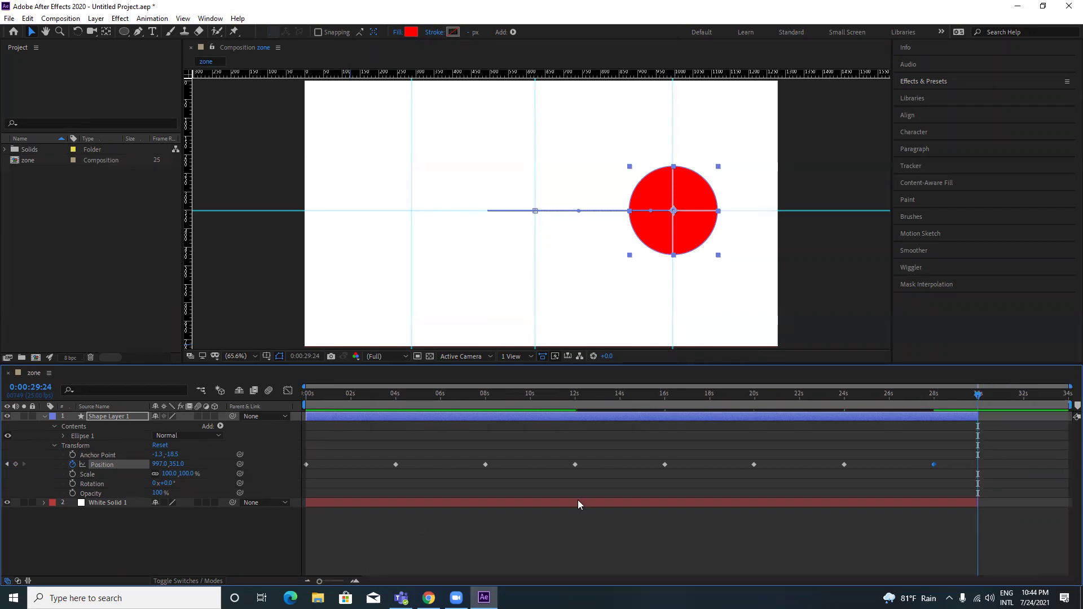
left_click_drag(978, 415, 1066, 407)
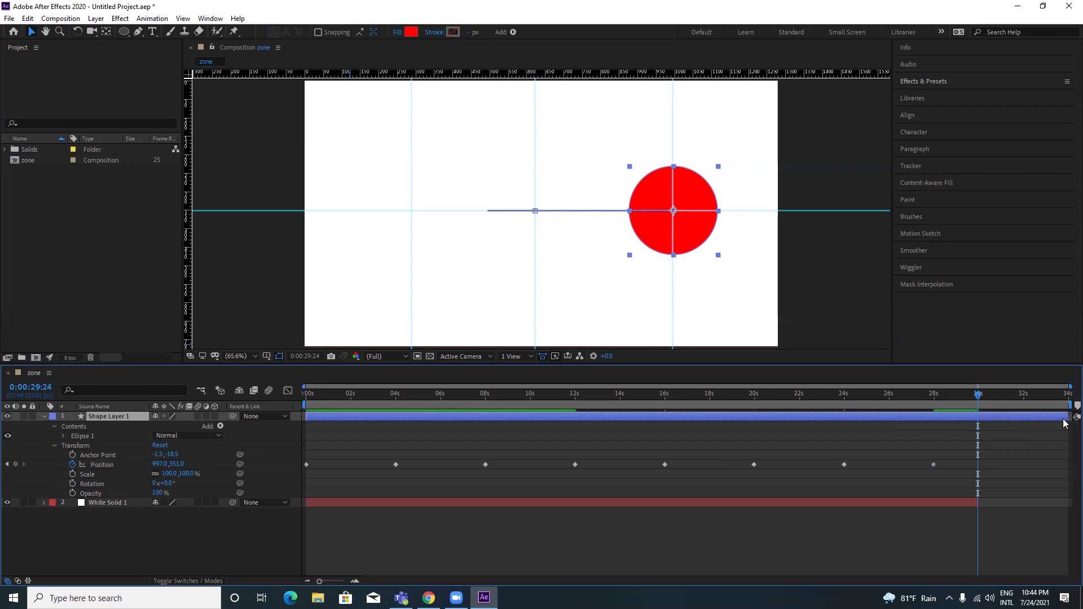
left_click_drag(980, 500, 1066, 501)
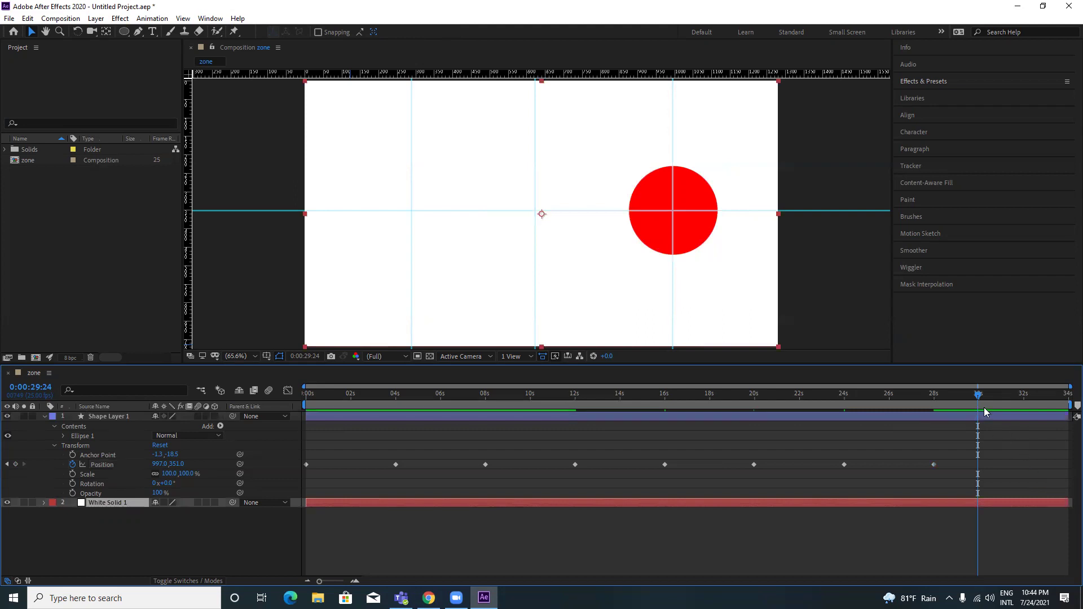
Step: Add a Position keyframe at 32 s with the circle on the middle guide, at X 623
left_click_drag(978, 398, 1024, 402)
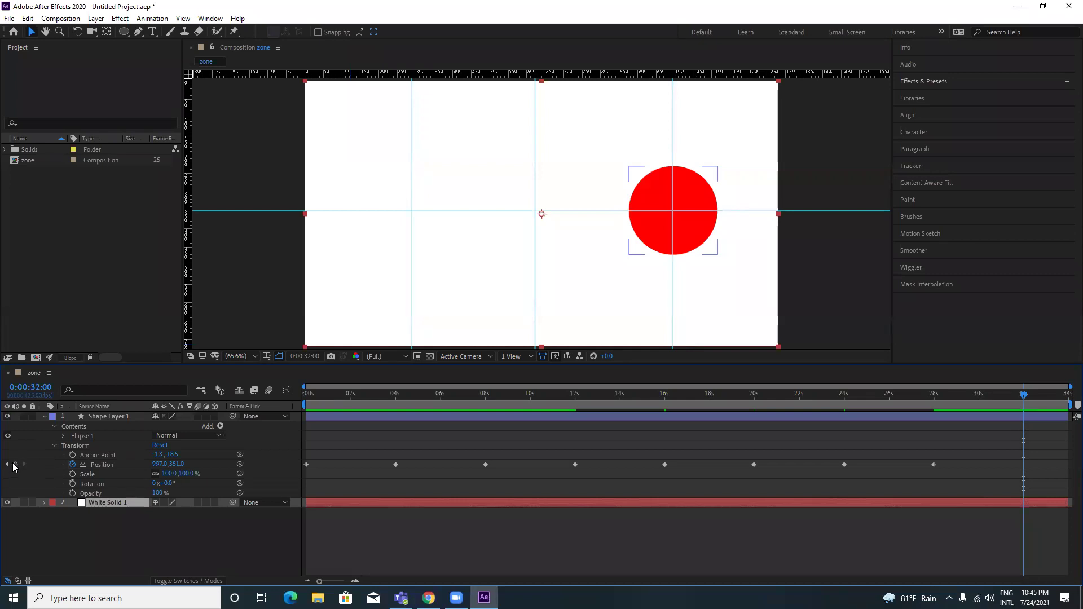
left_click(15, 464)
left_click_drag(157, 464, 5, 463)
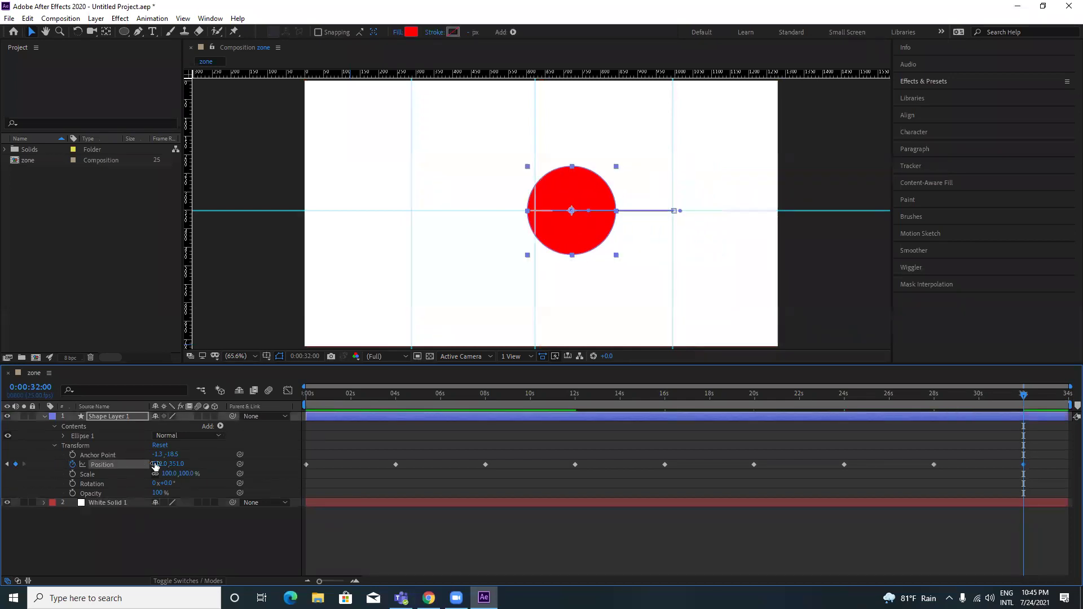
left_click_drag(160, 468, 91, 455)
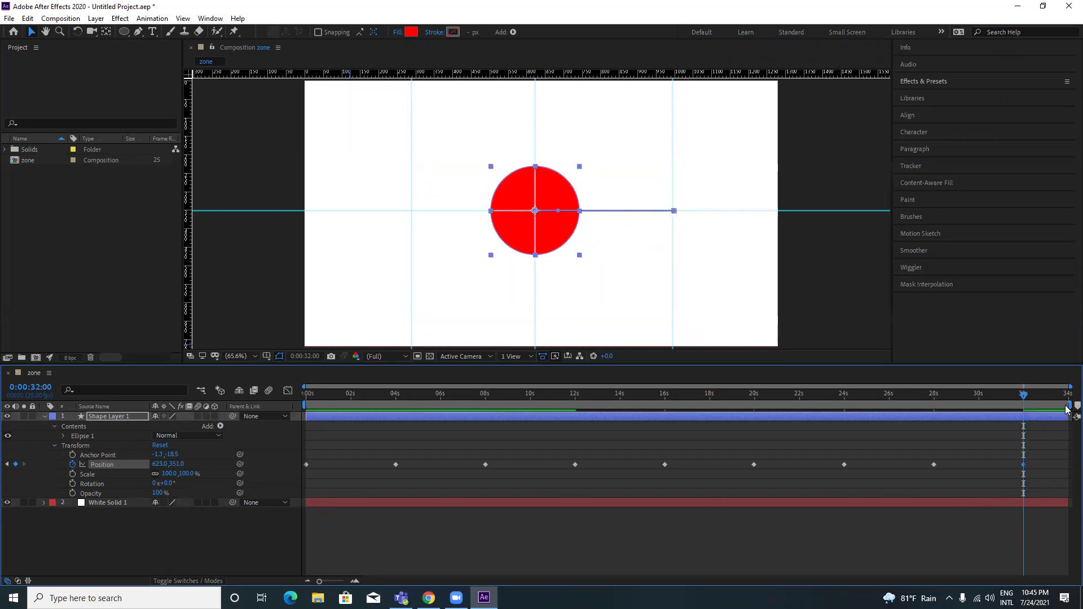
Step: End the work area at 32 s and preview the circle's side-to-side motion from the start
left_click_drag(1068, 405, 1025, 405)
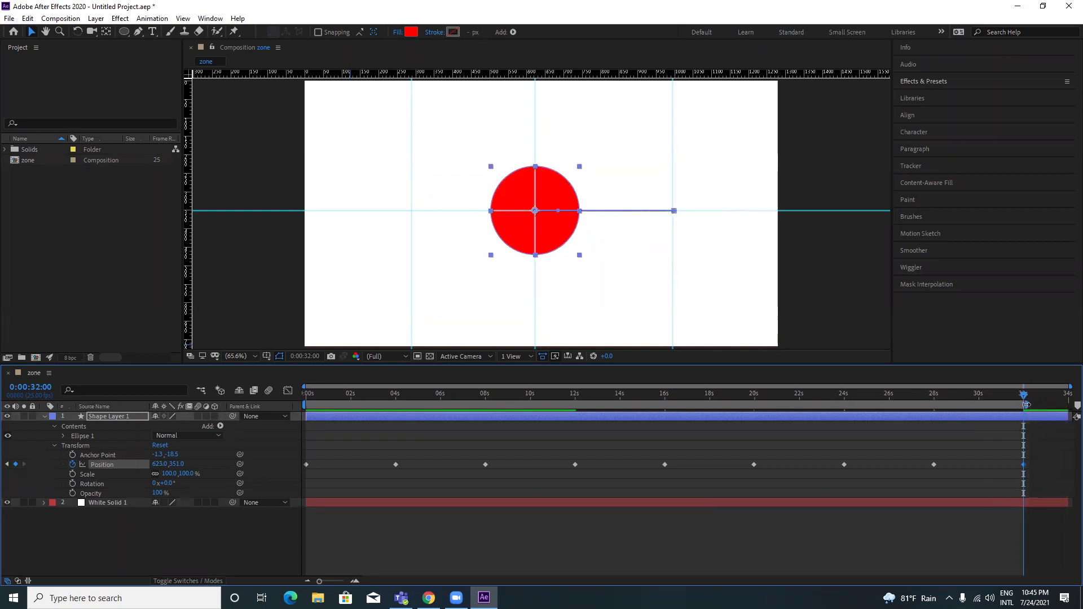
key("space")
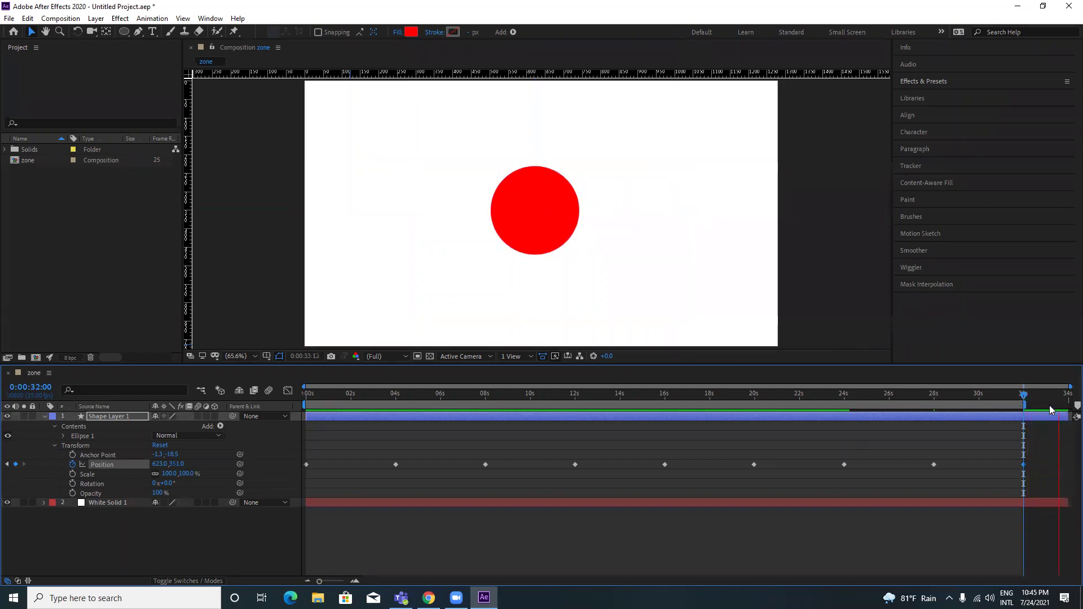
key("space")
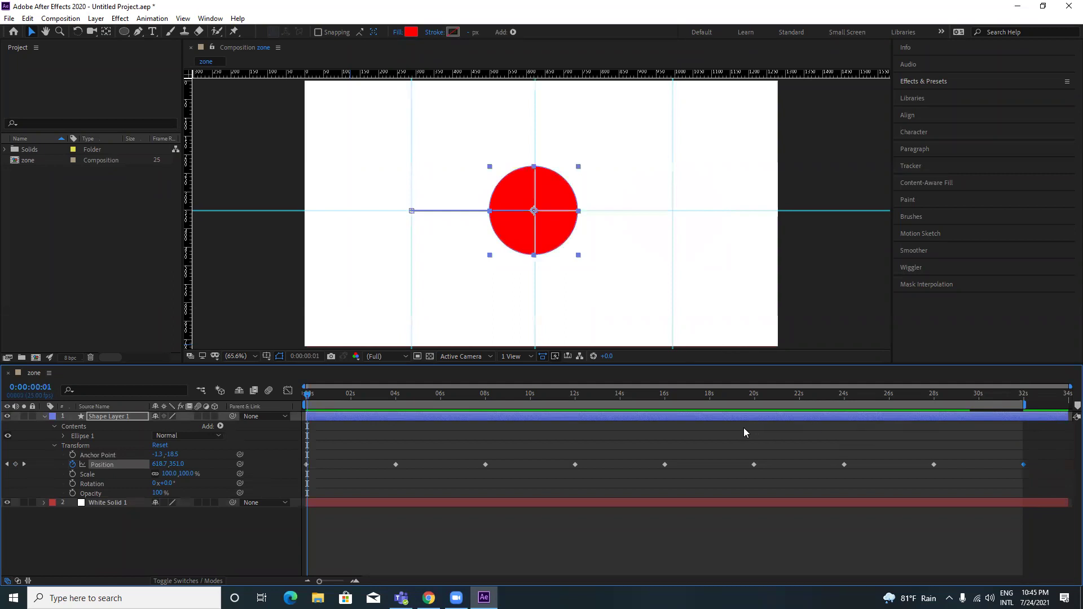
key("space")
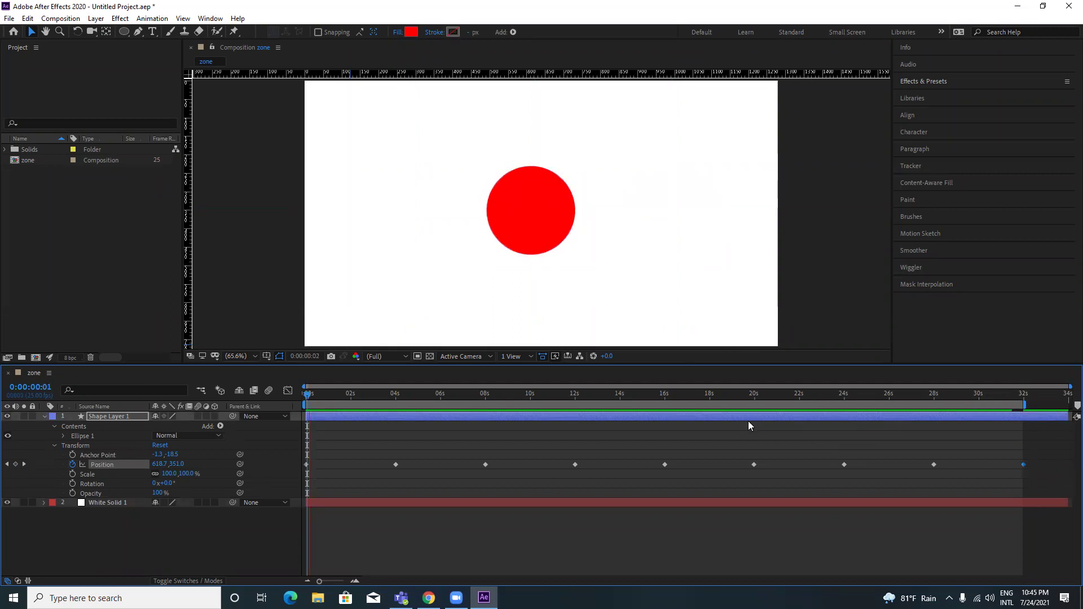
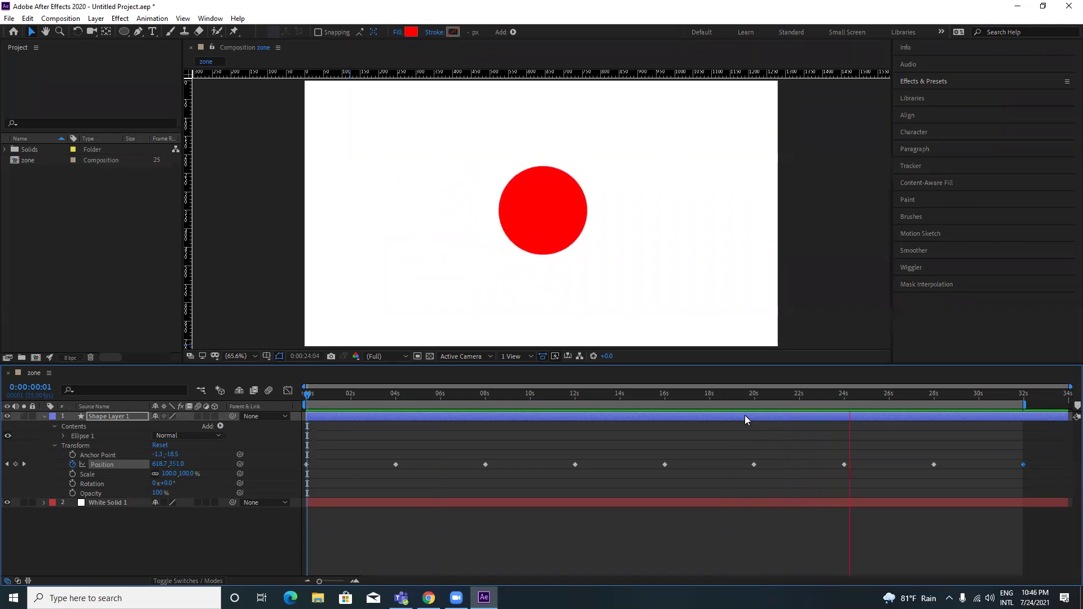
key("space")
Step: Enable Scale keyframing on the circle layer at the start of the timeline, at 100%
left_click_drag(865, 397, 299, 402)
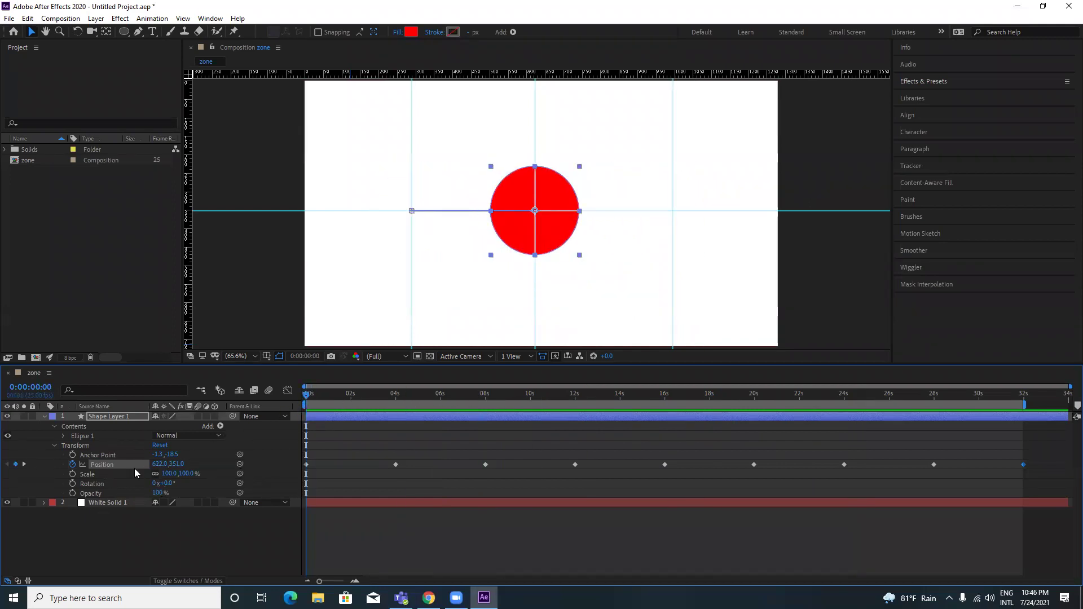
left_click(81, 476)
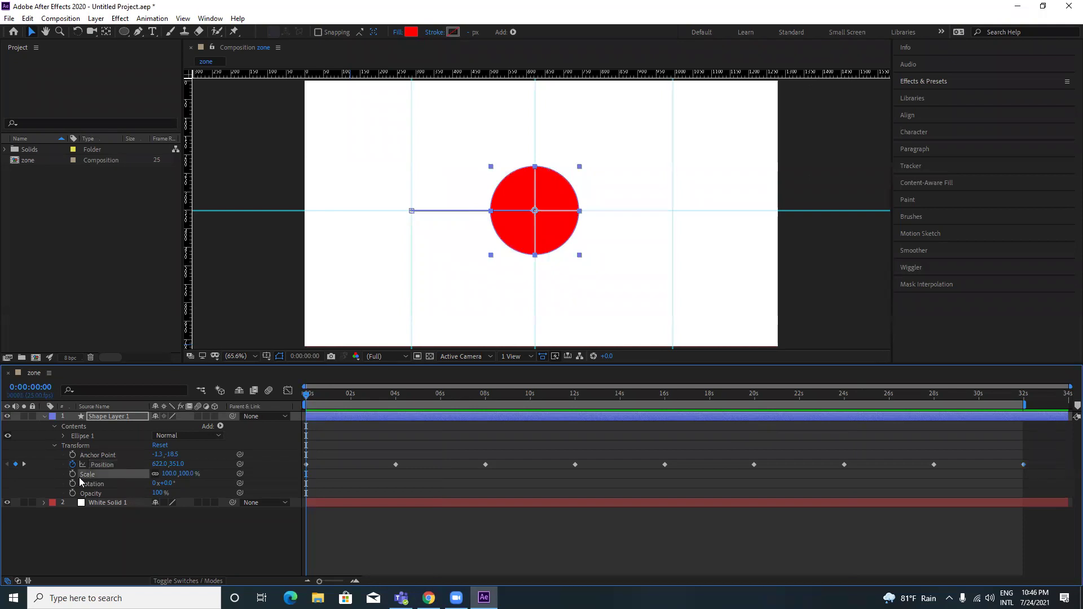
left_click(376, 419)
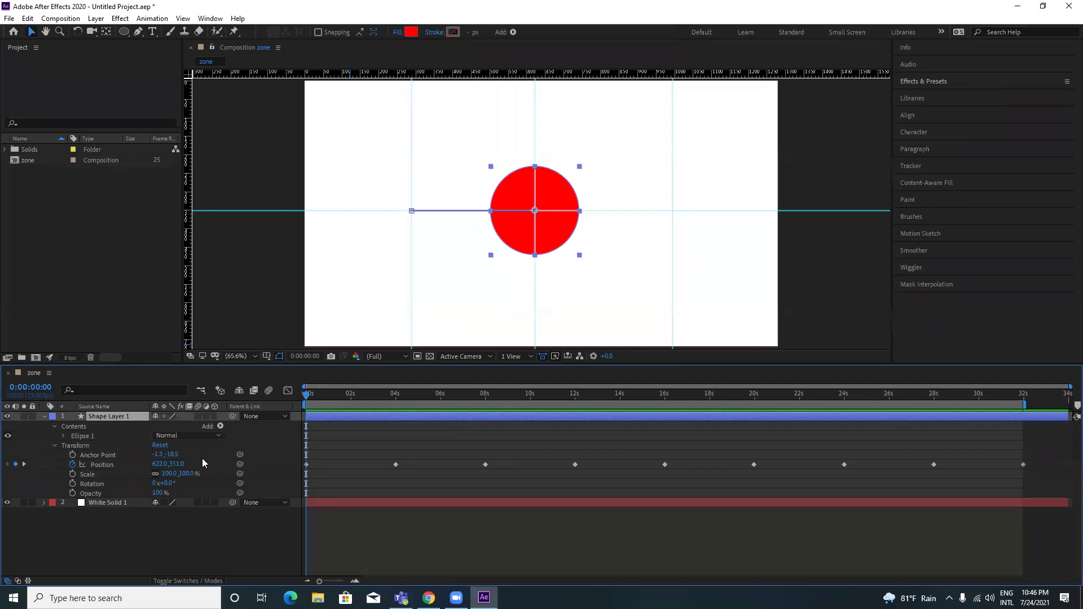
left_click(72, 474)
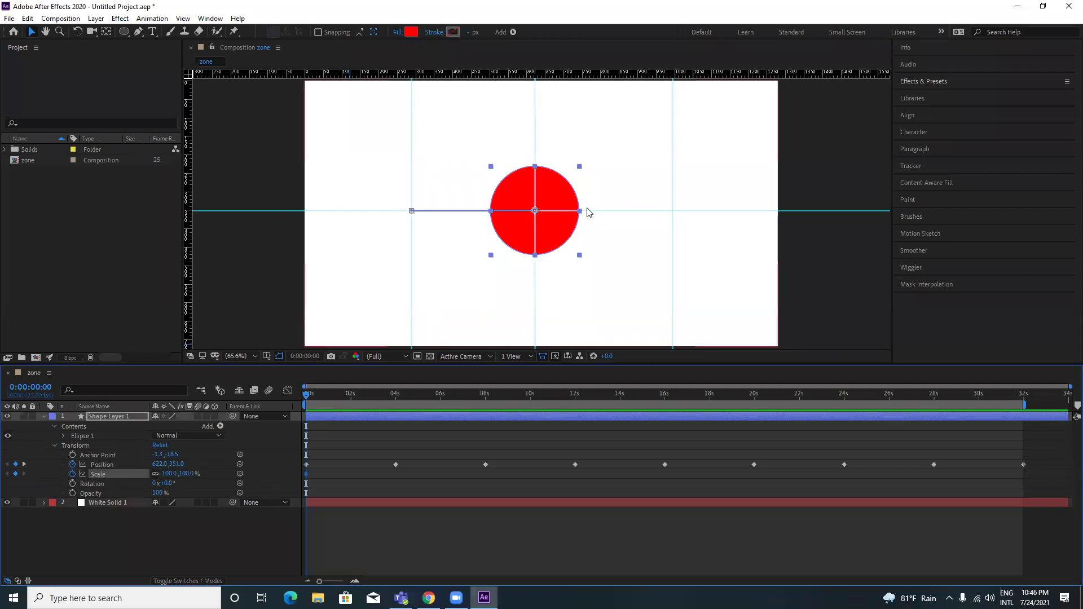
Step: Add a Scale keyframe at 4 s that shrinks the circle to 60%
left_click_drag(305, 398, 394, 398)
left_click(395, 398)
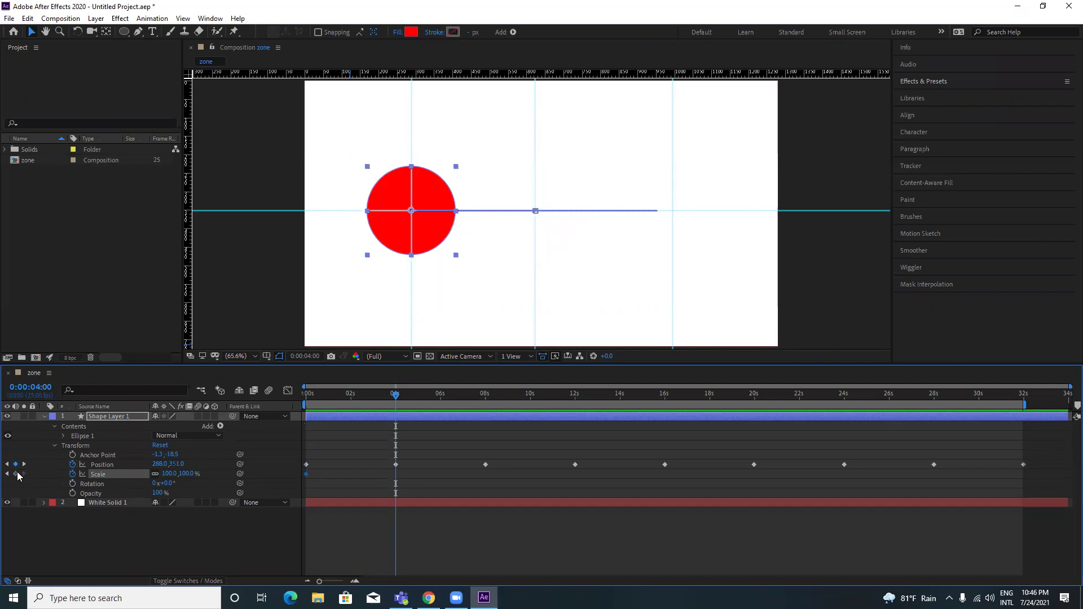
left_click(15, 474)
left_click(185, 474)
type("8")
key("Return")
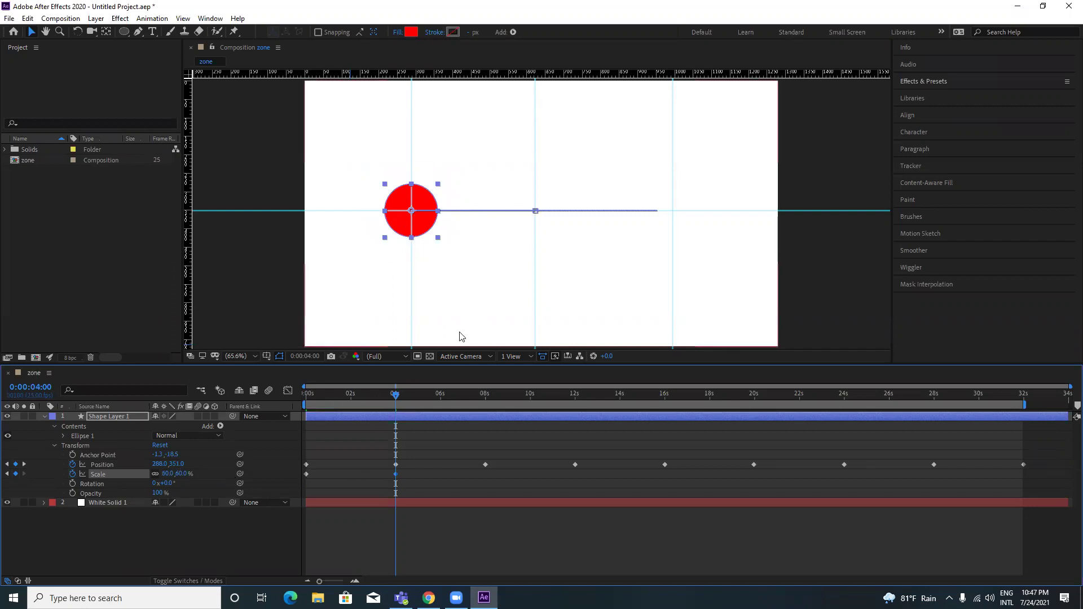
Step: Add a Scale keyframe at 8 s that shrinks the circle to 40%
left_click_drag(397, 399, 486, 393)
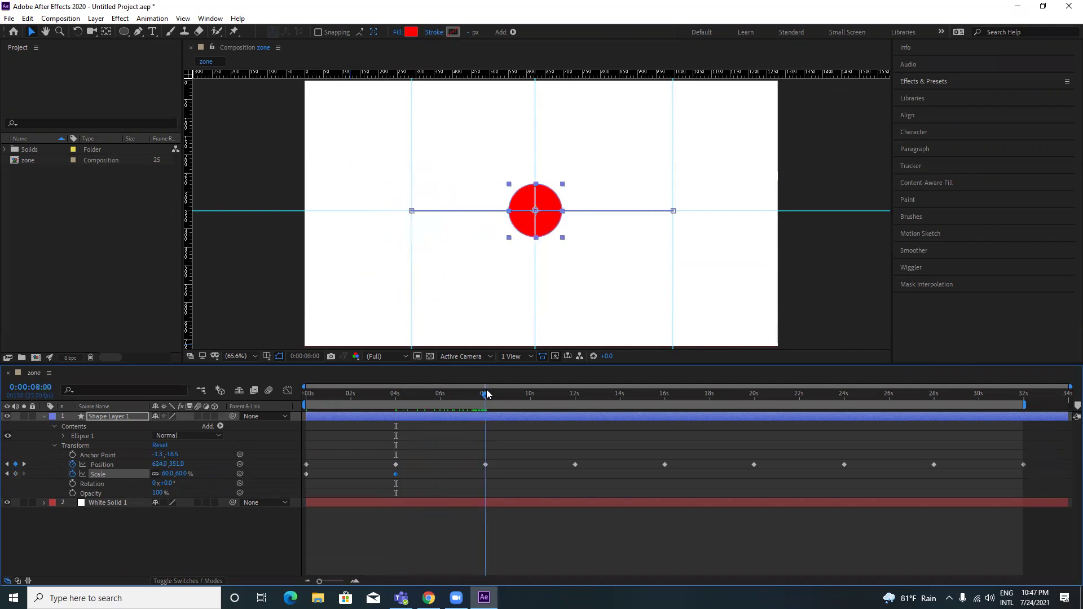
left_click(486, 464)
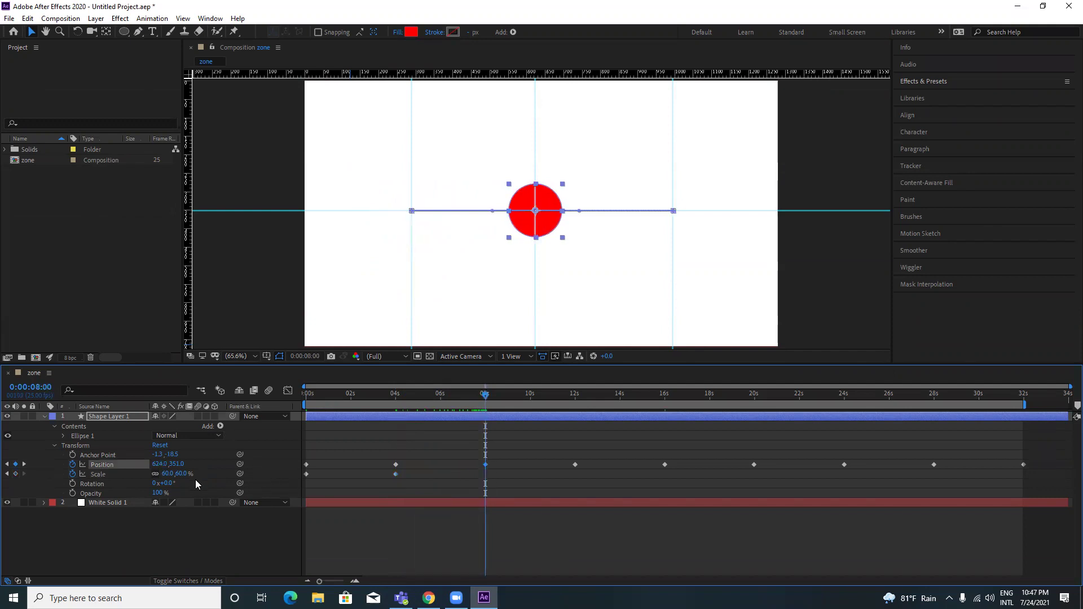
left_click(15, 474)
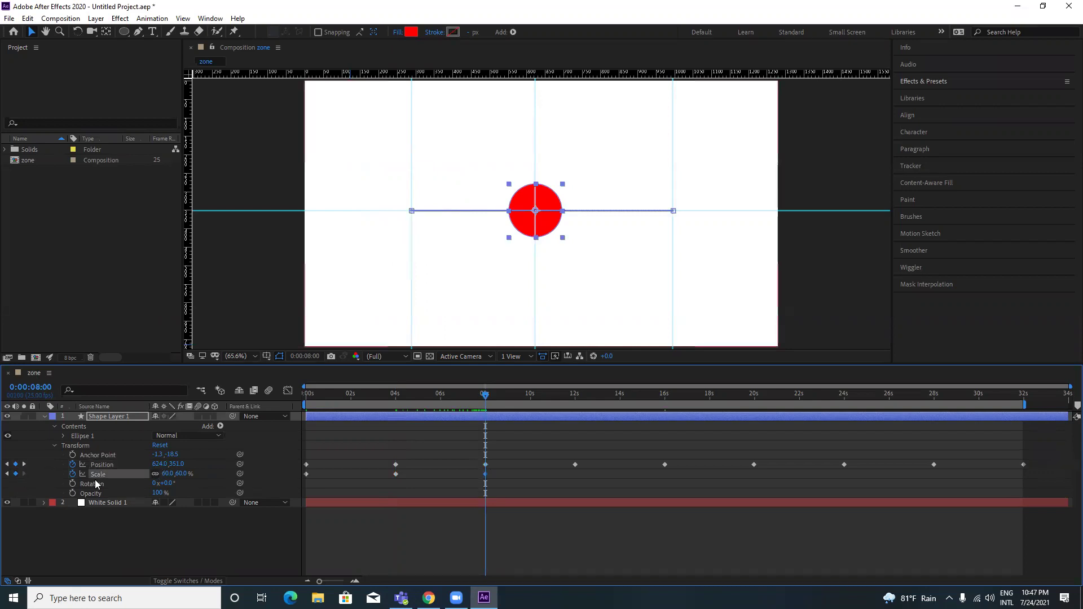
left_click(182, 474)
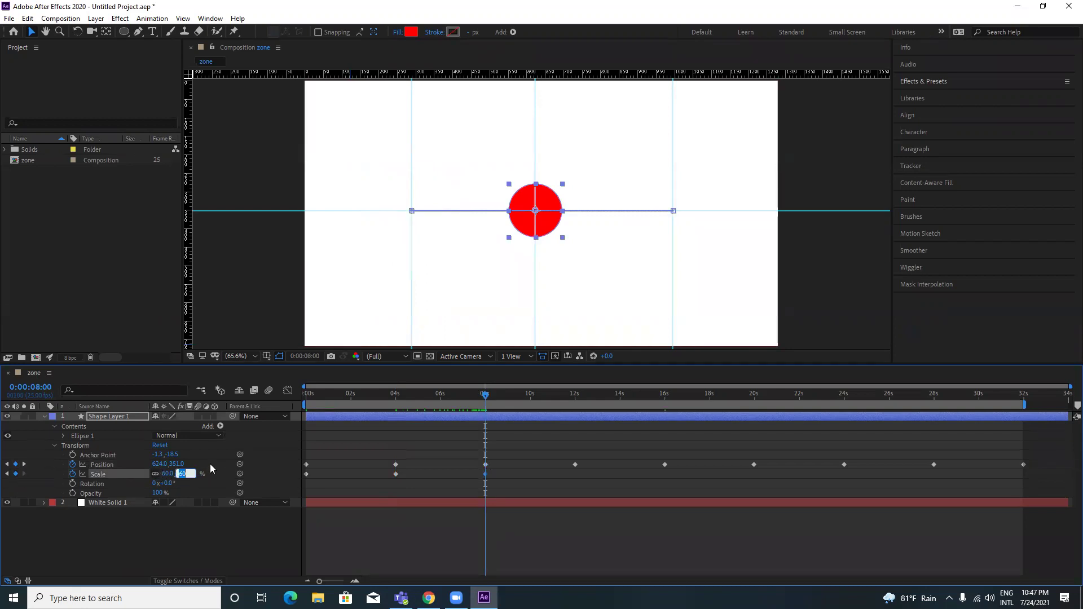
key("Return")
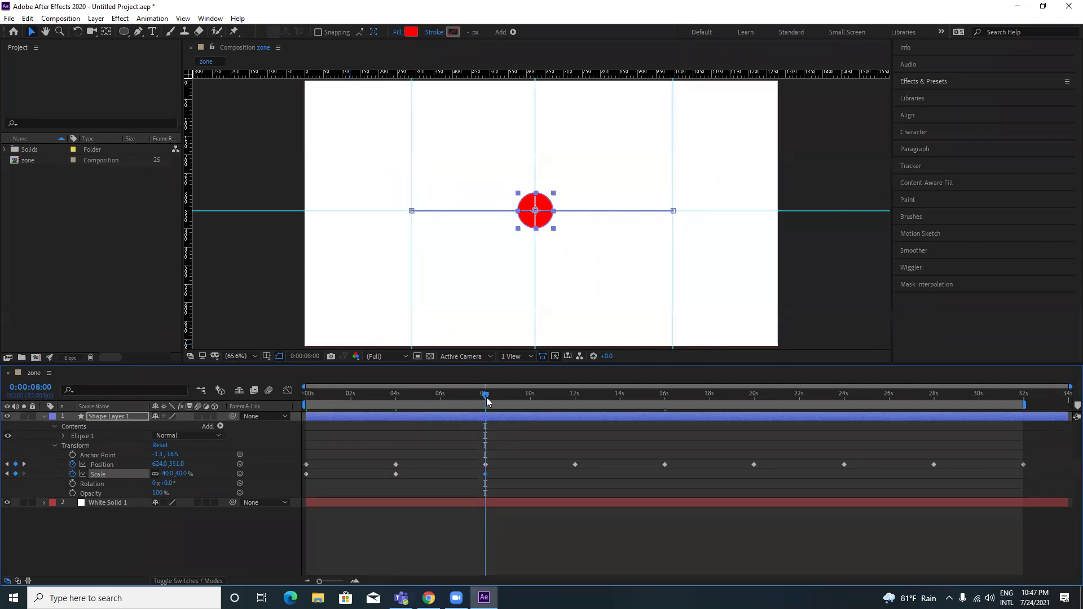
Step: Add a Scale keyframe at 12 s that enlarges the circle to 60%
left_click_drag(511, 394, 577, 390)
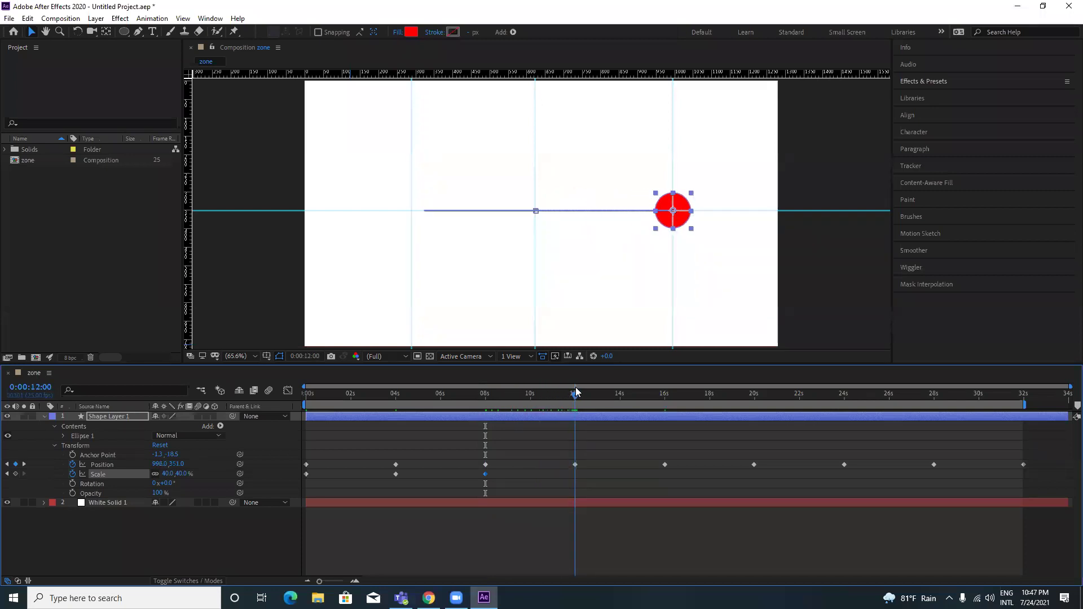
left_click(575, 464)
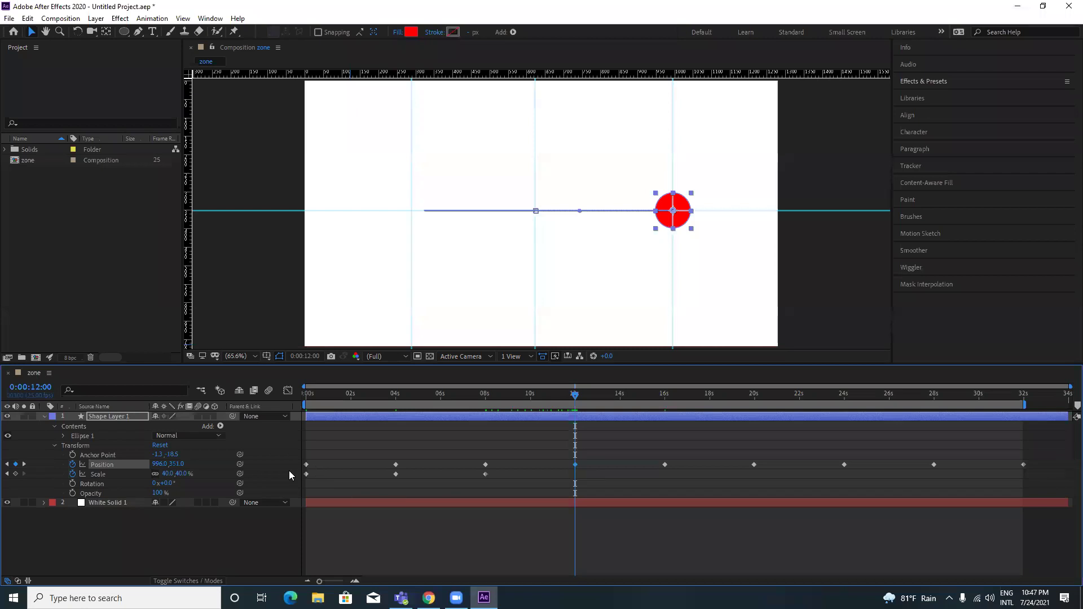
left_click(185, 474)
type("60")
key("Return")
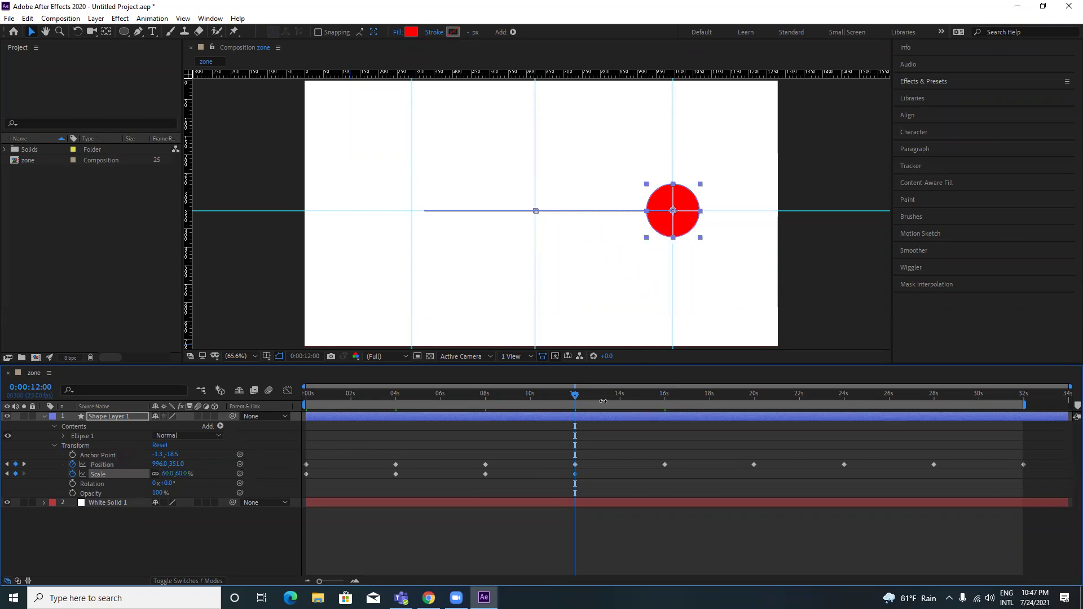
Step: Add a Scale keyframe at 0:00:15:24 that returns the circle to 100%
left_click_drag(585, 398, 665, 397)
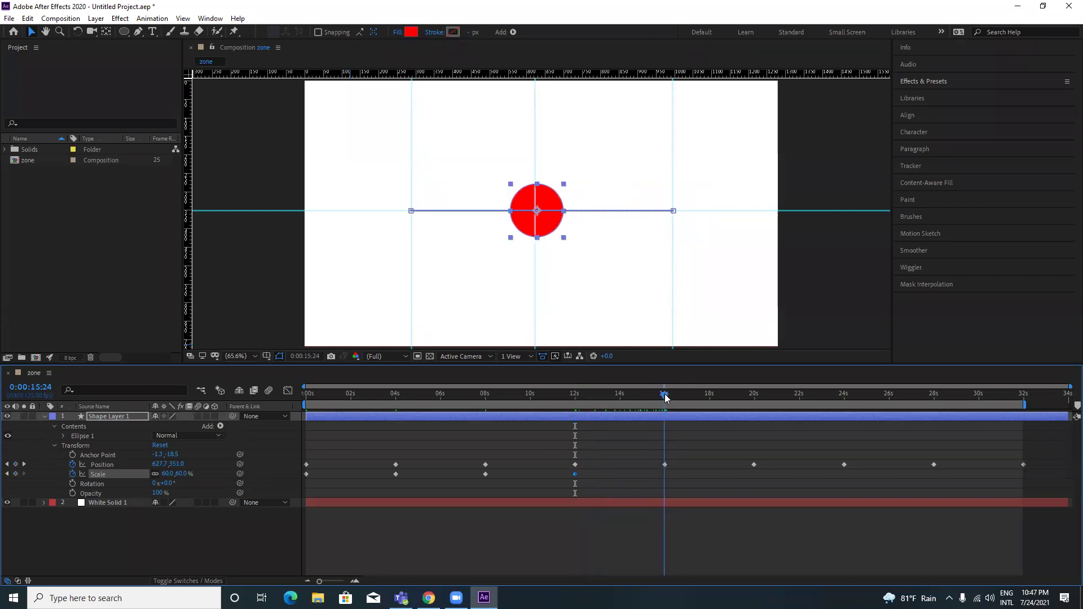
left_click(665, 465)
left_click(168, 474)
type("10")
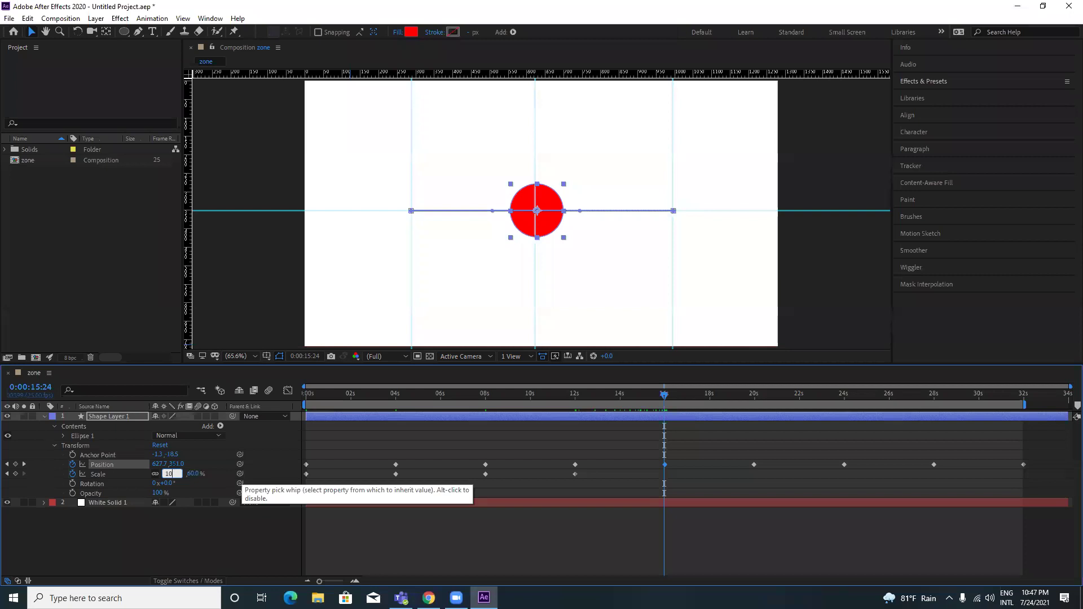
key("Return")
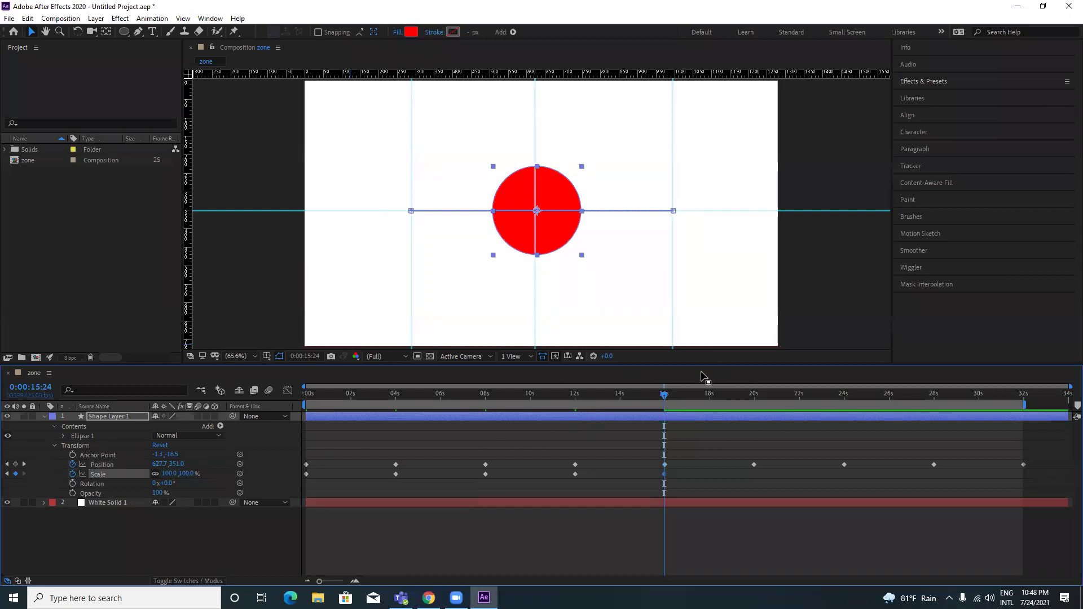
Step: Add a Scale keyframe at 20 s that reduces the circle to 60%
left_click_drag(665, 394, 757, 398)
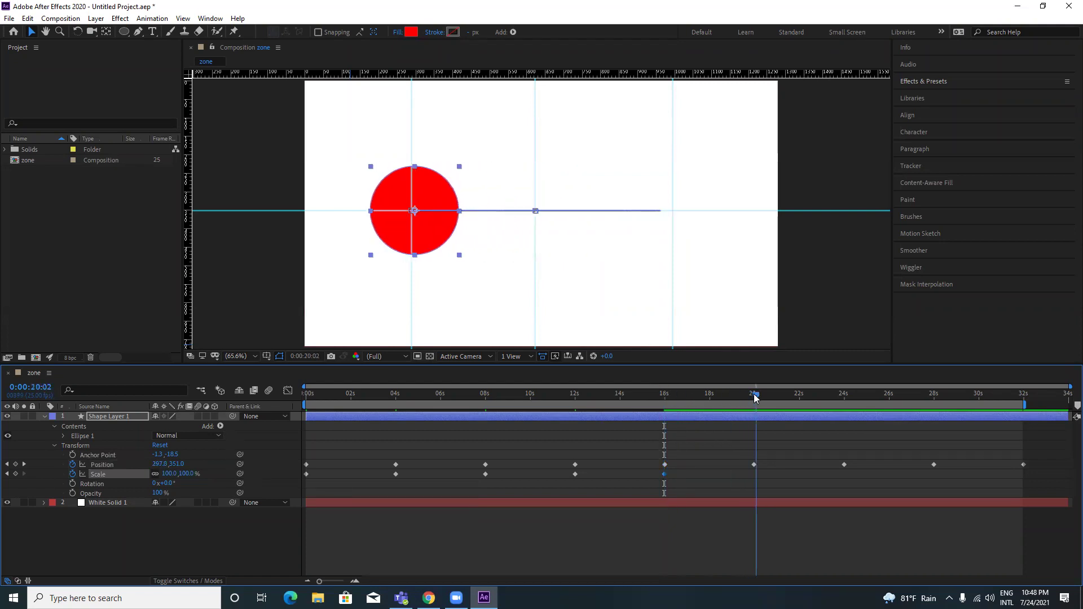
left_click(754, 465)
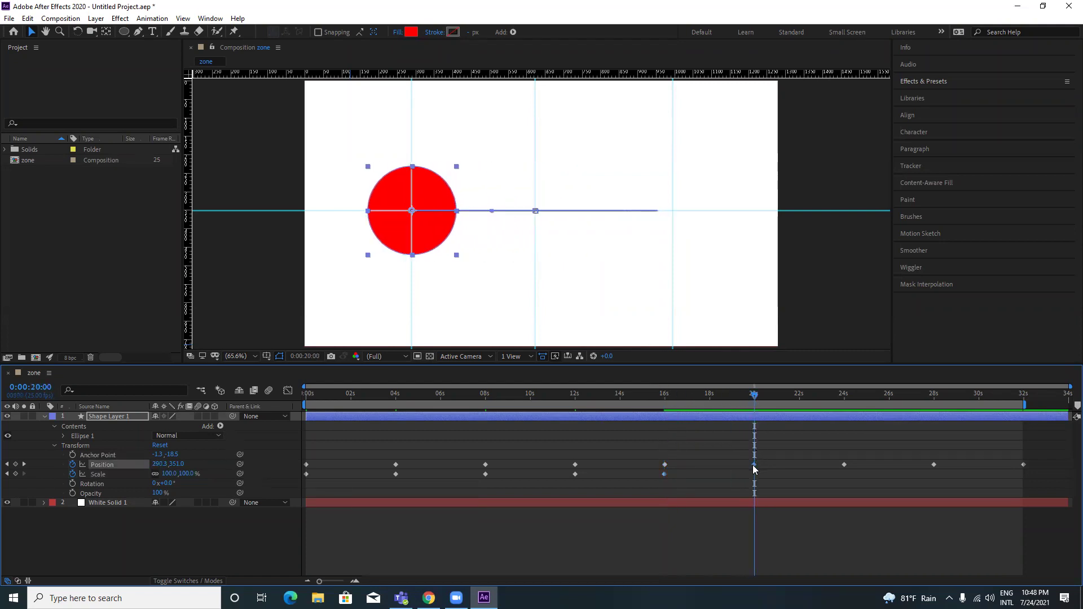
left_click(187, 474)
type("60")
key("Return")
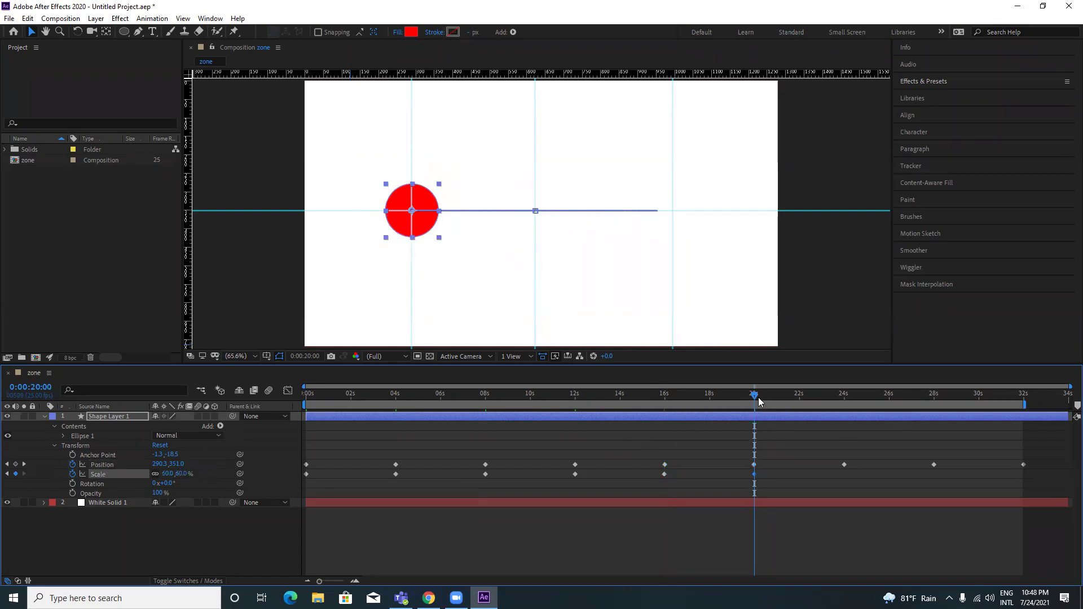
Step: Add a Scale keyframe at 24 s that shrinks the circle to 40%
left_click_drag(759, 396, 844, 395)
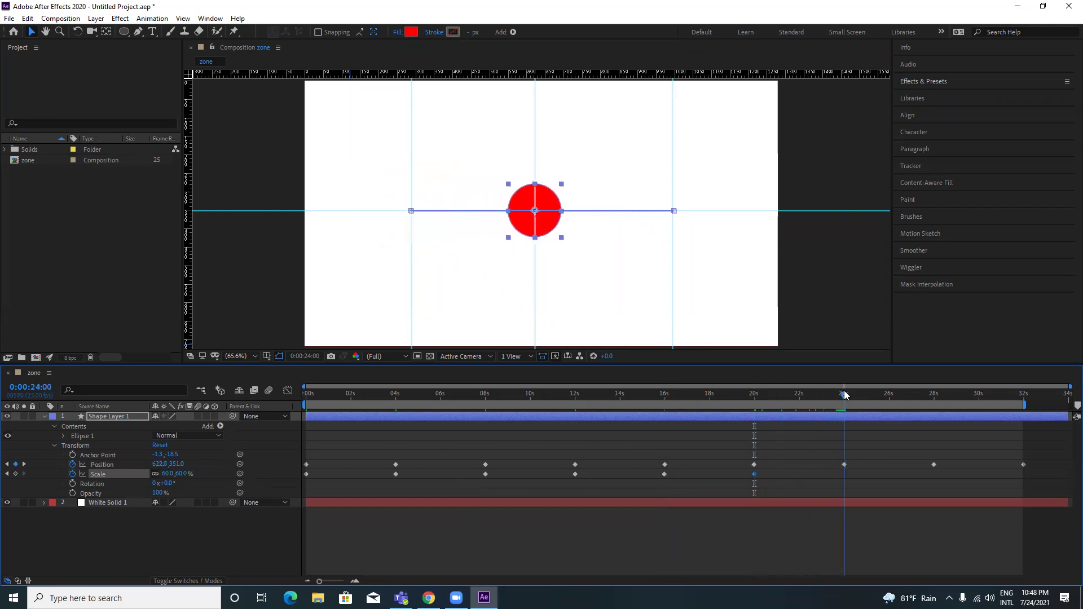
left_click(845, 464)
left_click(181, 474)
type("40")
key("Return")
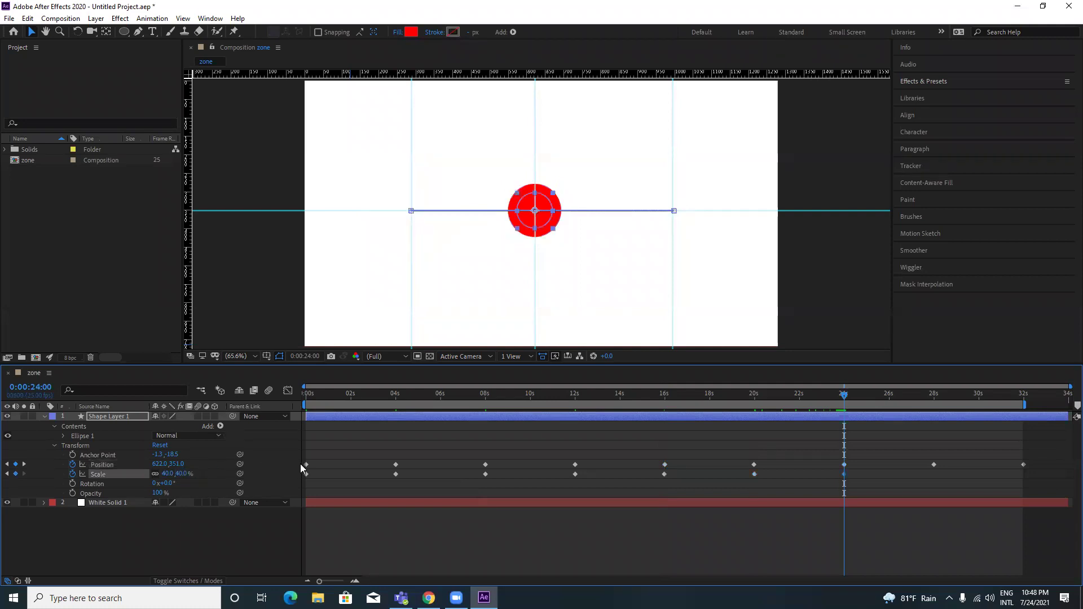
Step: Add a Scale keyframe at 28 s that enlarges the circle to 60%
left_click_drag(845, 398, 934, 400)
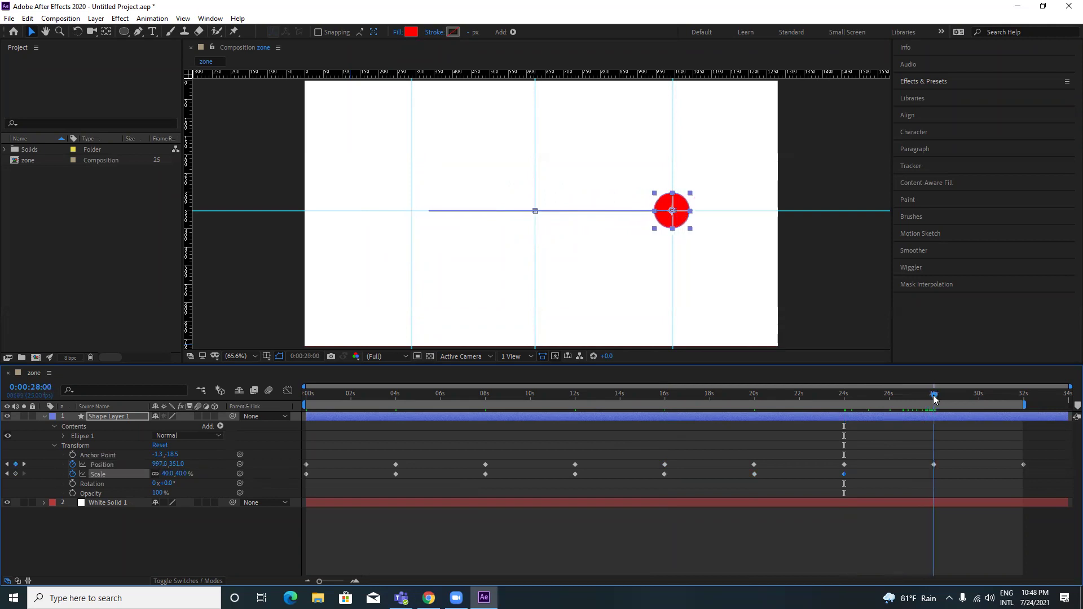
left_click(934, 465)
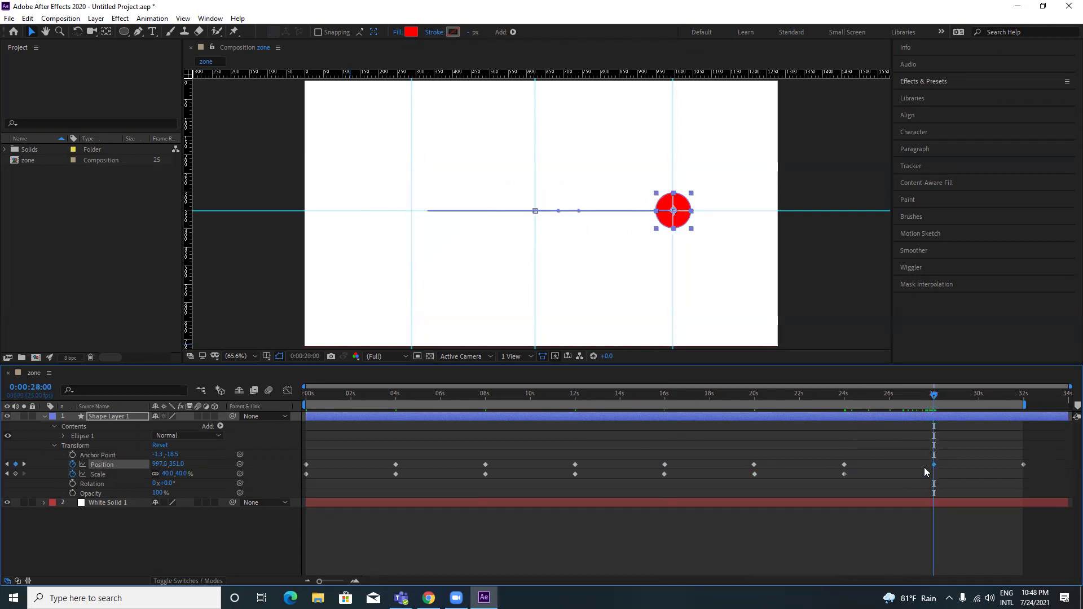
left_click(182, 474)
type("60")
key("Return")
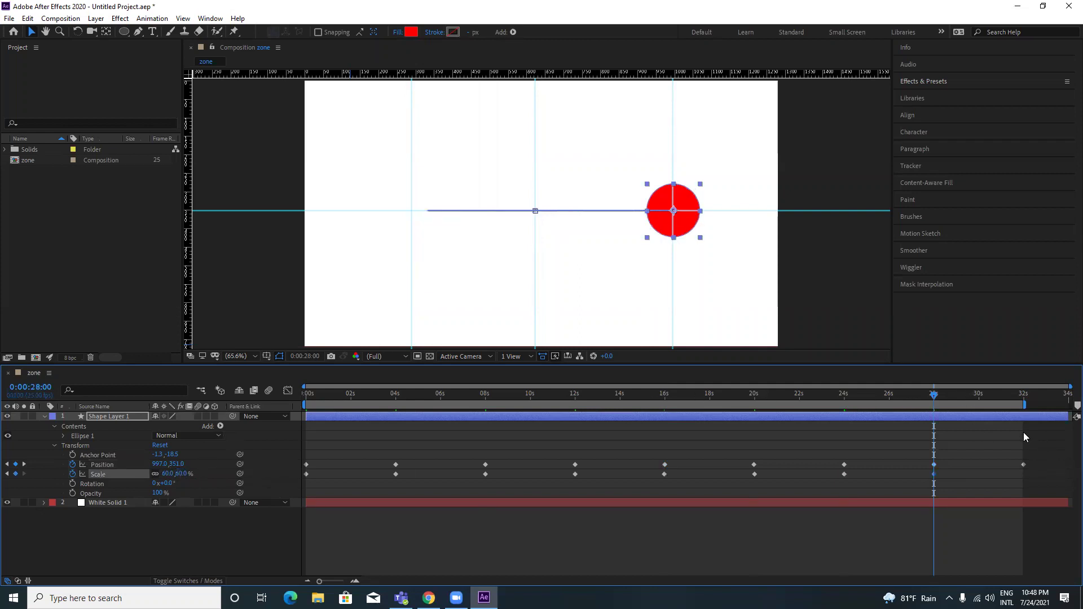
Step: Add a Scale keyframe at 0:00:31:23 that returns the circle to 100%
left_click_drag(931, 398, 1023, 397)
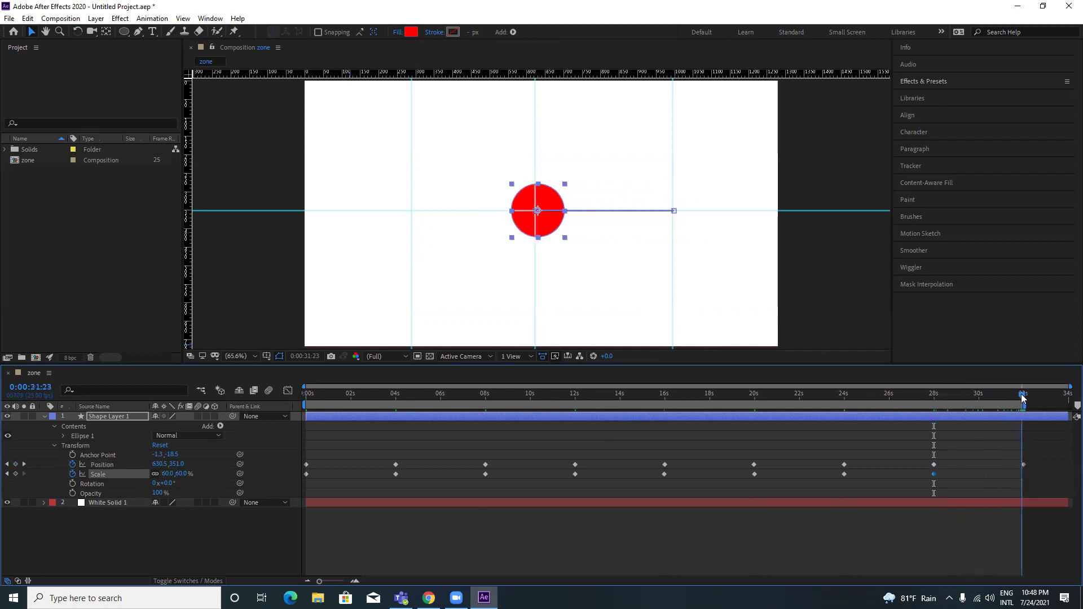
left_click(1023, 464)
left_click(179, 475)
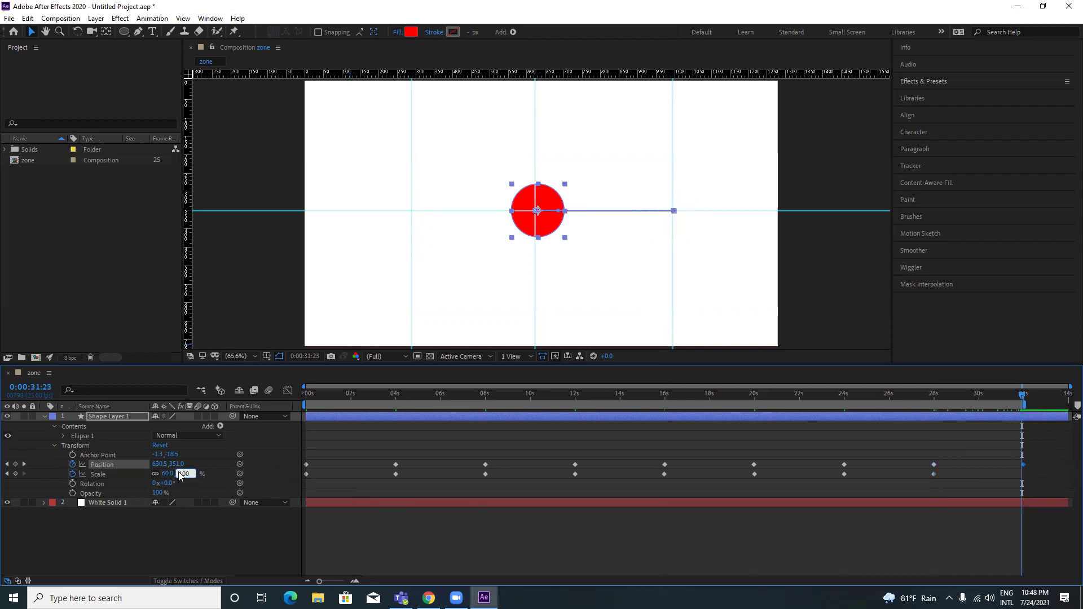
type("100")
key("Return")
Step: Play the animation from the start to check the circle's combined movement and scaling, and stop the playback
left_click_drag(1022, 394, 192, 384)
key("space")
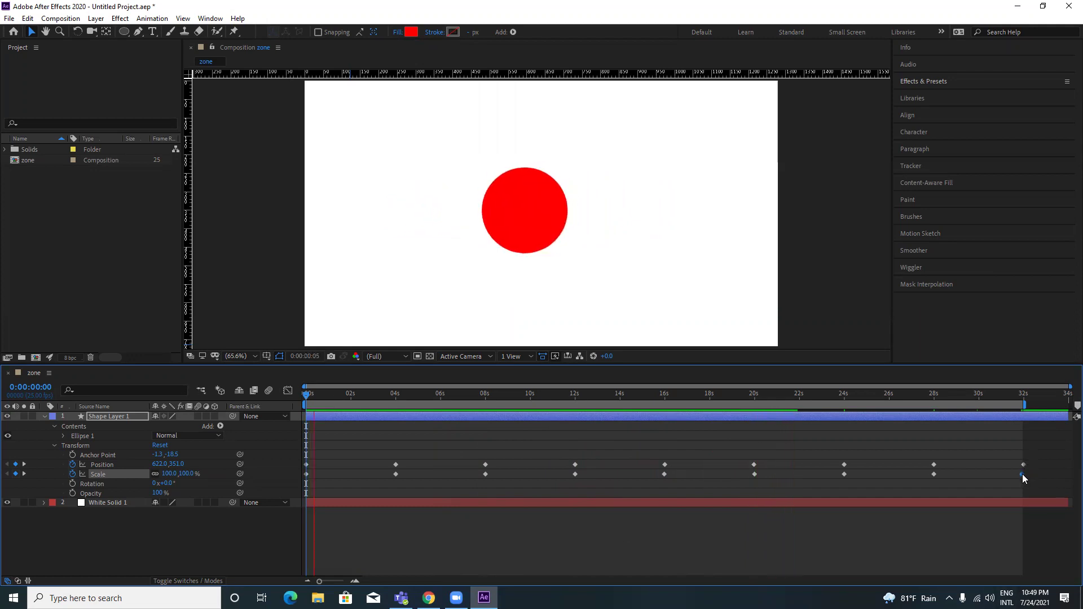
mouse_move(1025, 475)
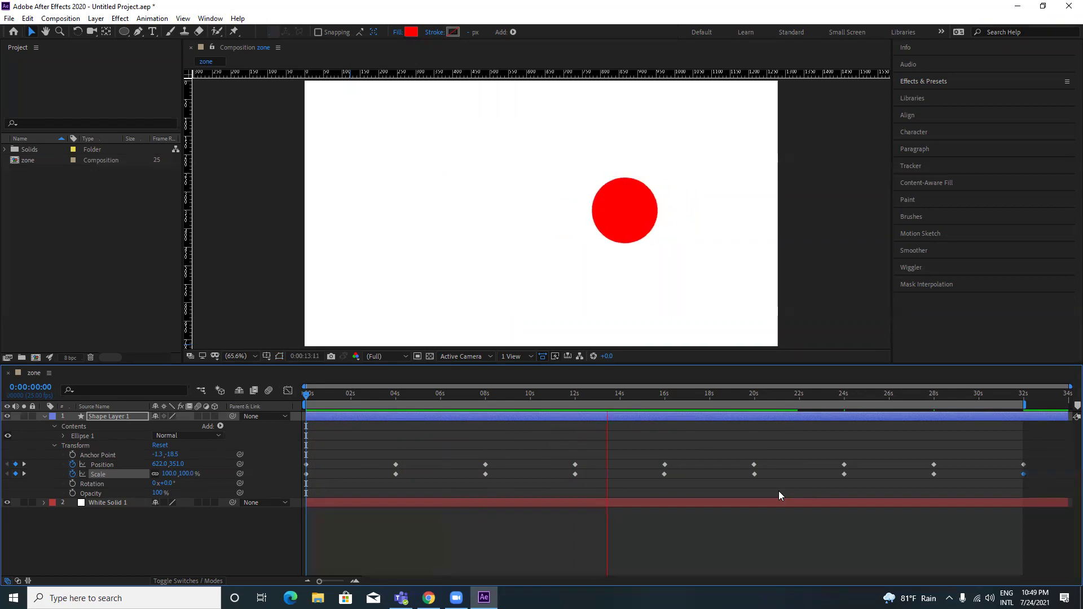
key("space")
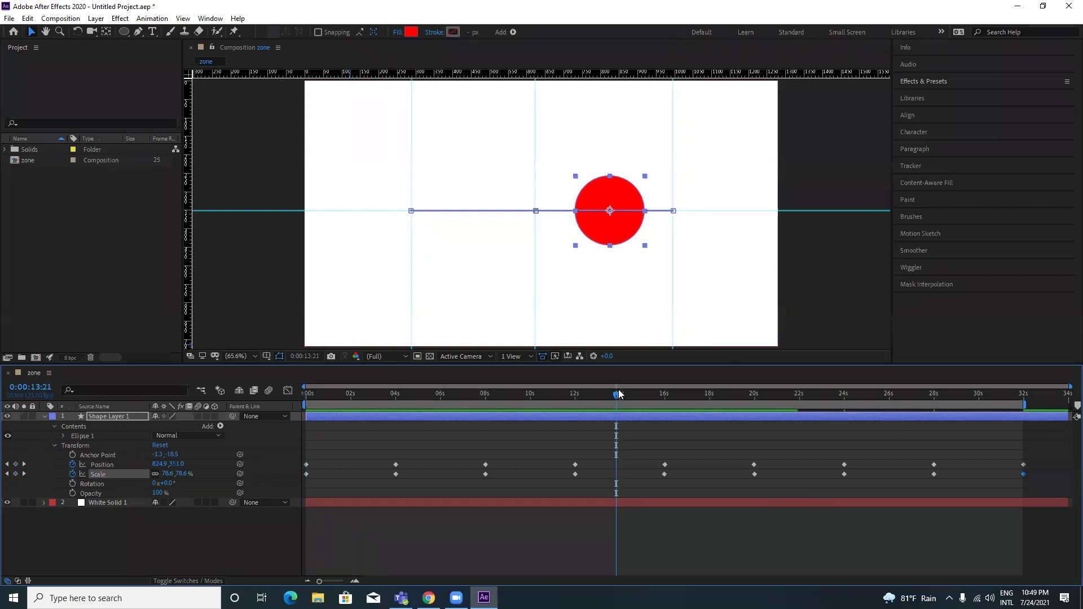
Step: Turn on Opacity keyframing for the circle layer at 0 s
left_click_drag(617, 394, 604, 394)
left_click_drag(466, 396, 294, 405)
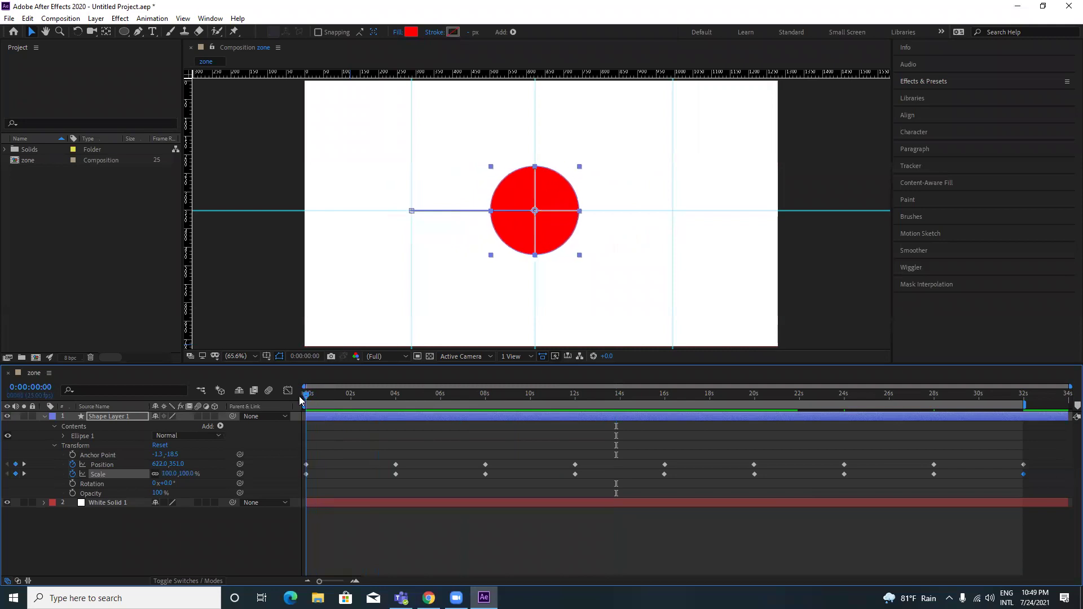
left_click(73, 495)
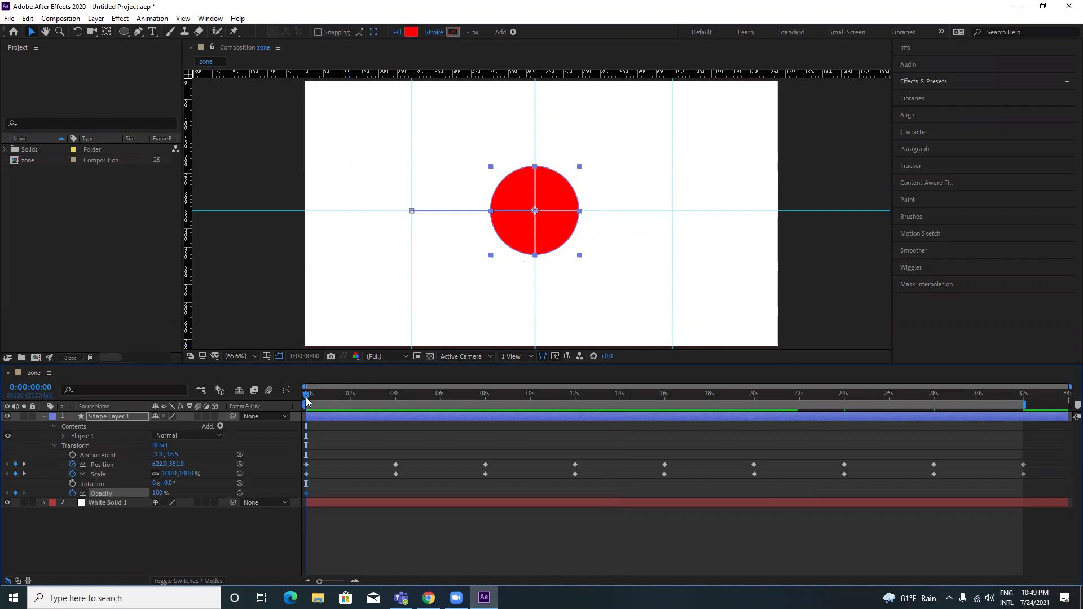
Step: Add an Opacity keyframe at 4 s that fades the circle to 50%
left_click_drag(307, 395, 393, 393)
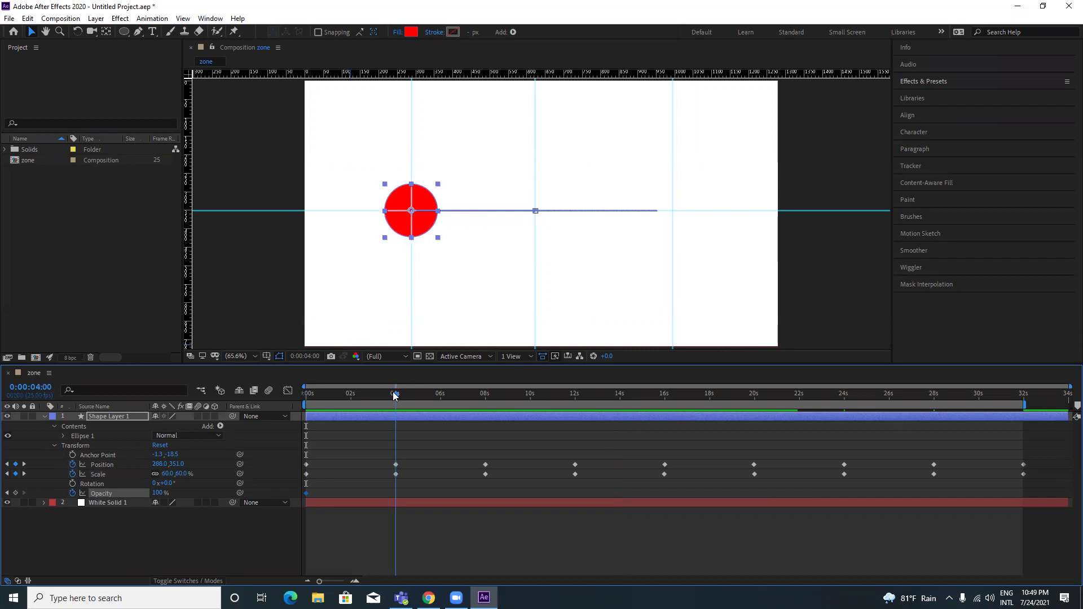
left_click(396, 475)
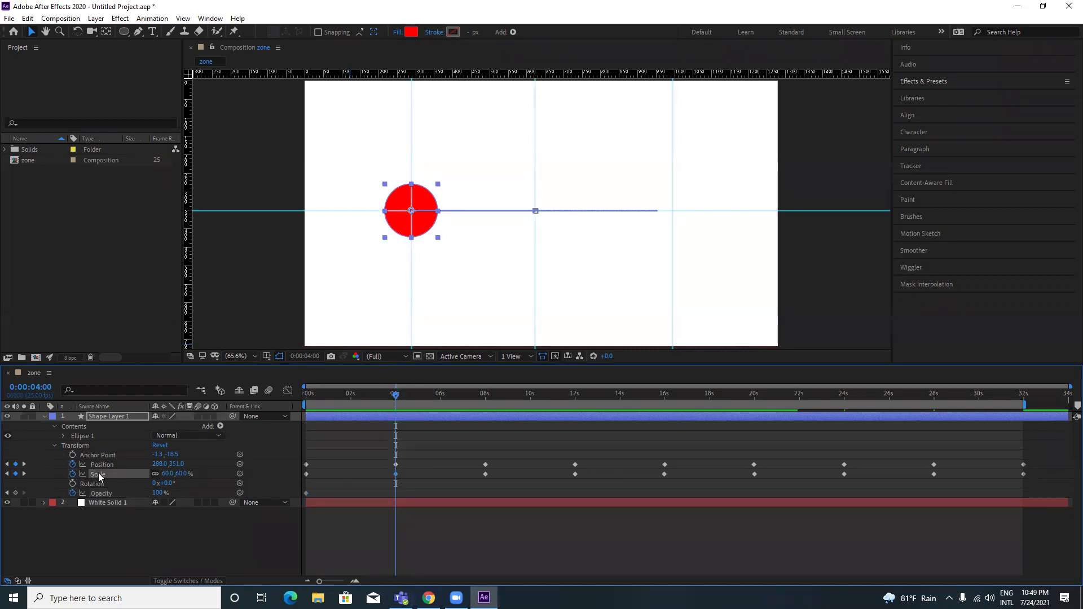
left_click(16, 493)
left_click(160, 493)
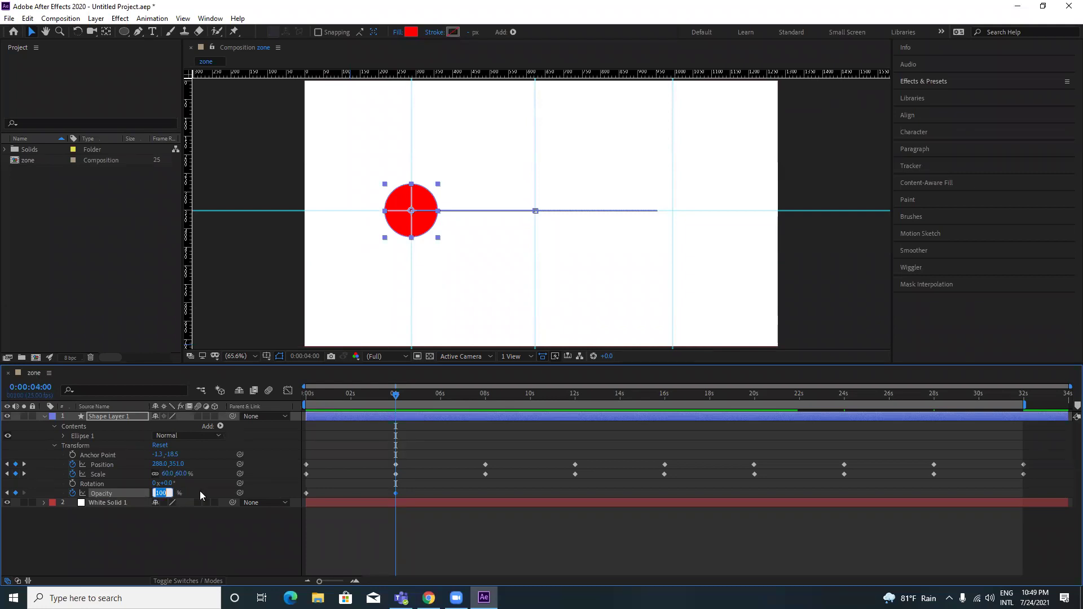
type("50")
key("Return")
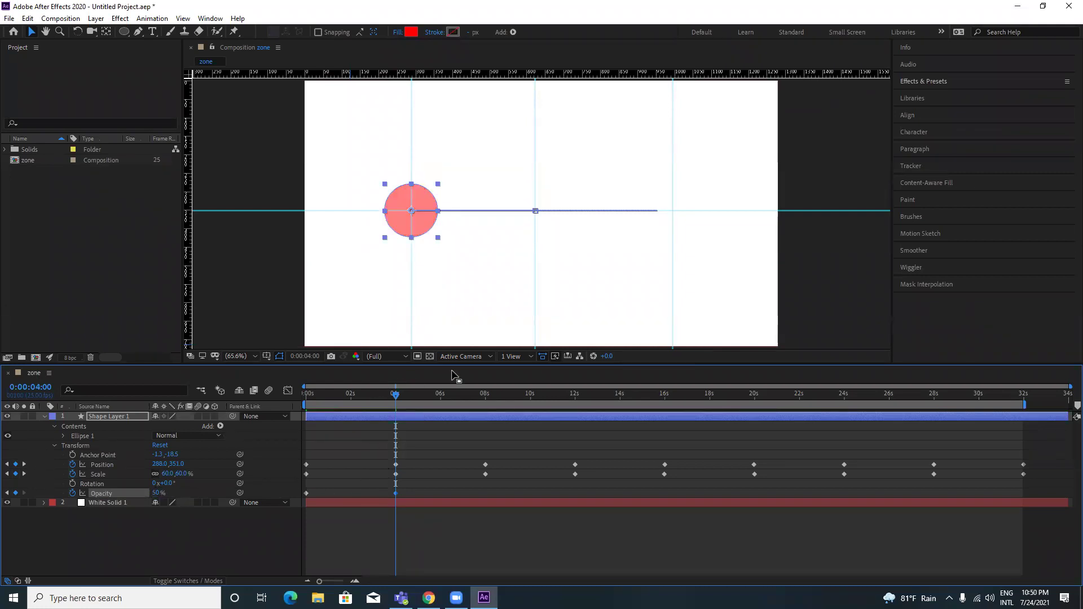
Step: Add an Opacity keyframe at 8 s that fades the circle to 40%
left_click_drag(394, 394, 485, 386)
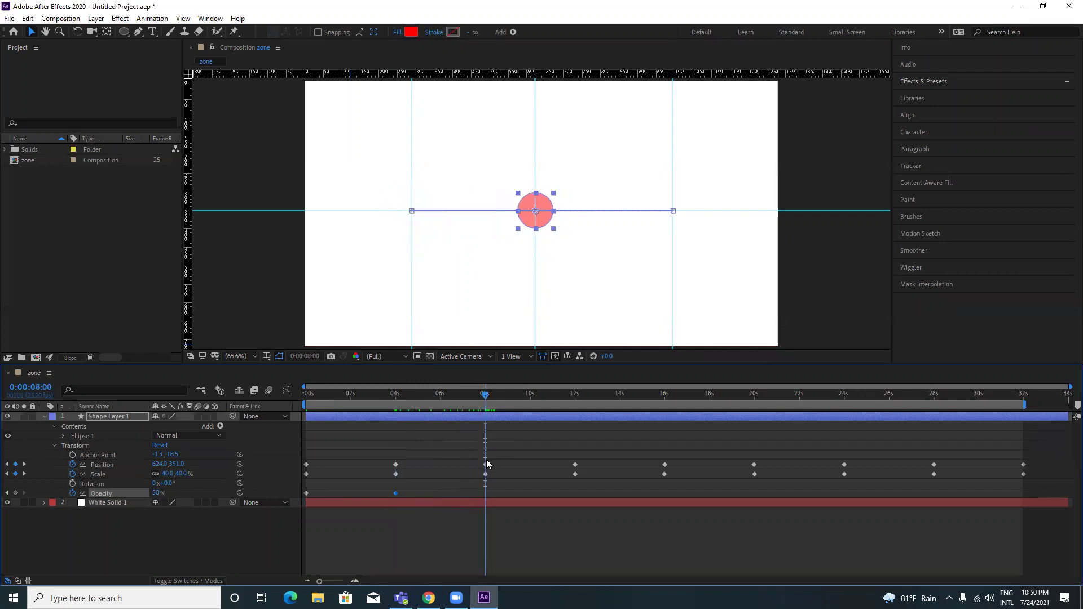
left_click(486, 474)
left_click(157, 494)
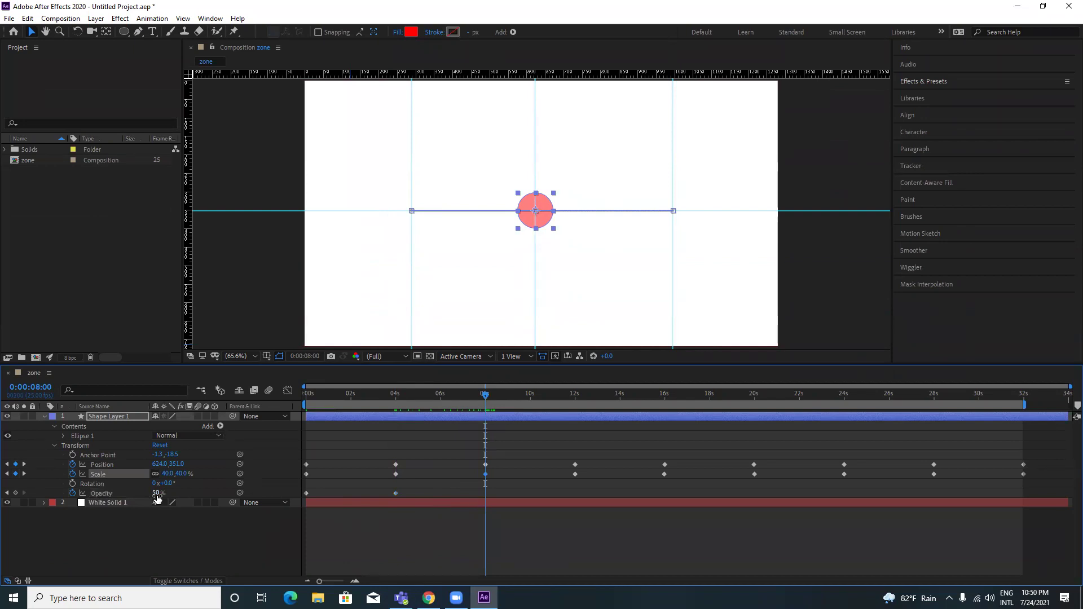
left_click(16, 495)
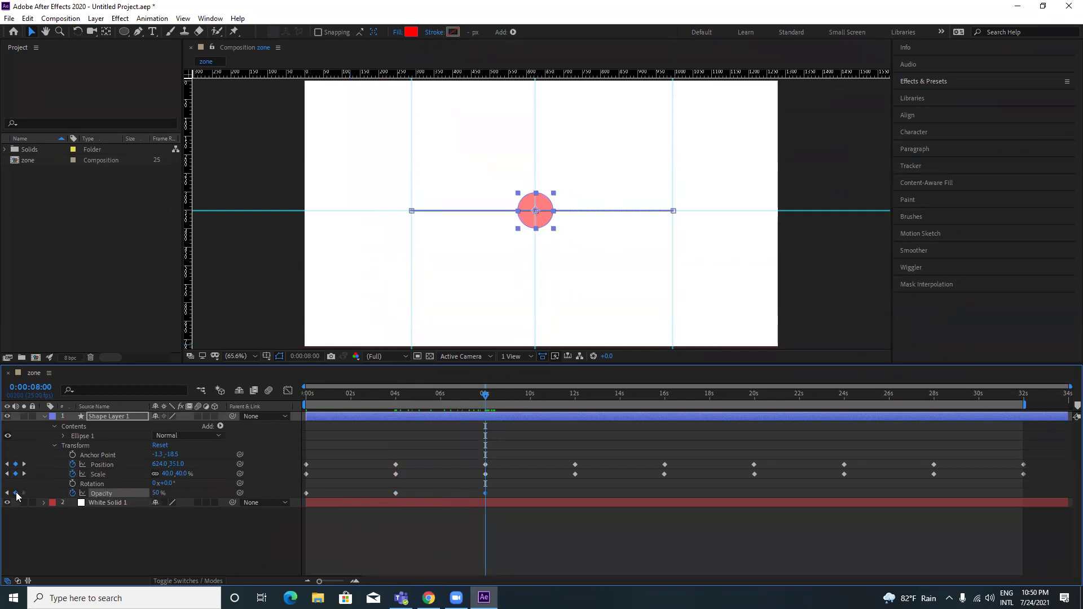
type("40")
key("Return")
left_click_drag(483, 395, 398, 401)
left_click(398, 494)
left_click(396, 493)
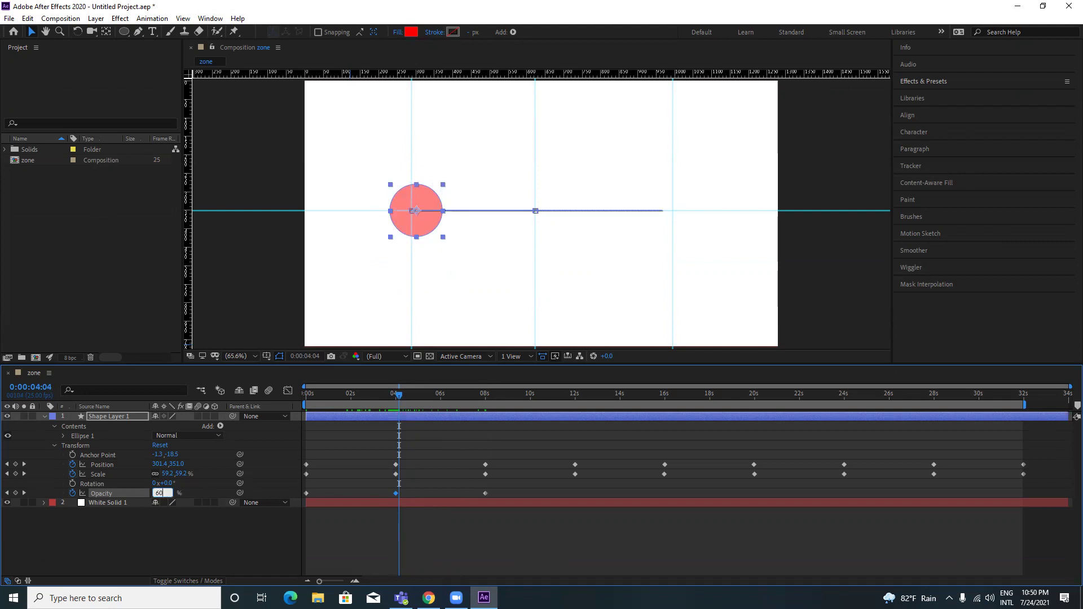
key("Return")
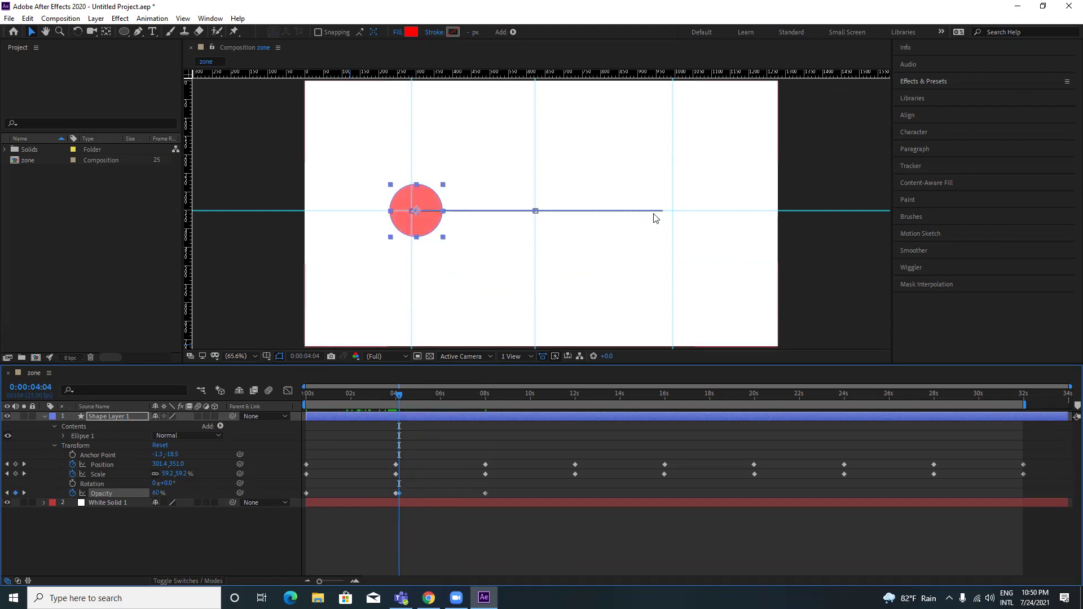
left_click_drag(402, 397, 428, 395)
key("ctrl+z")
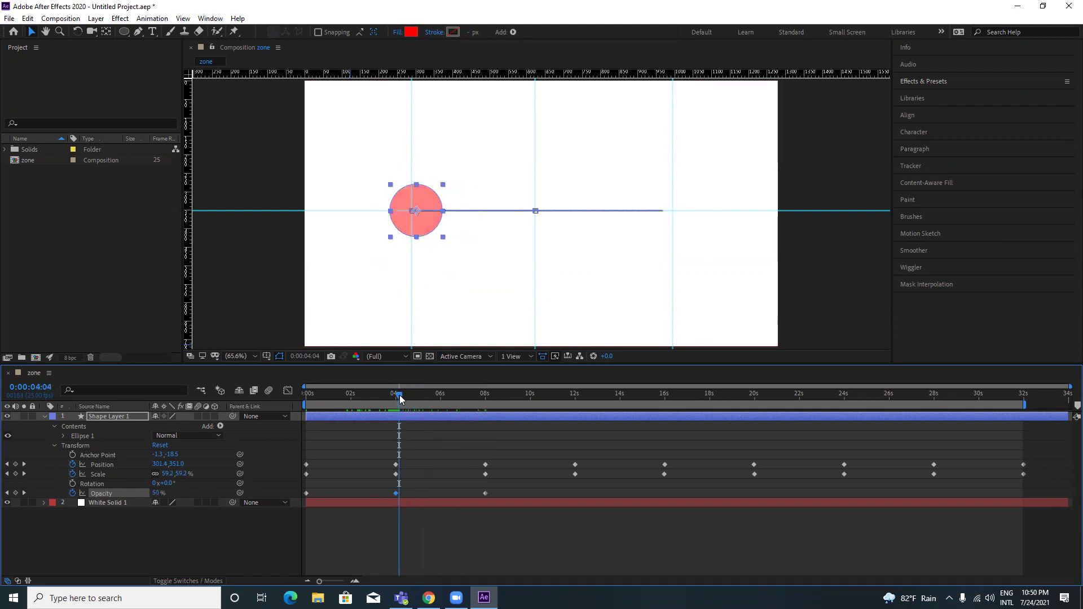
Step: Set the circle's existing Opacity keyframe at 4 s to 60%
left_click_drag(401, 397, 396, 397)
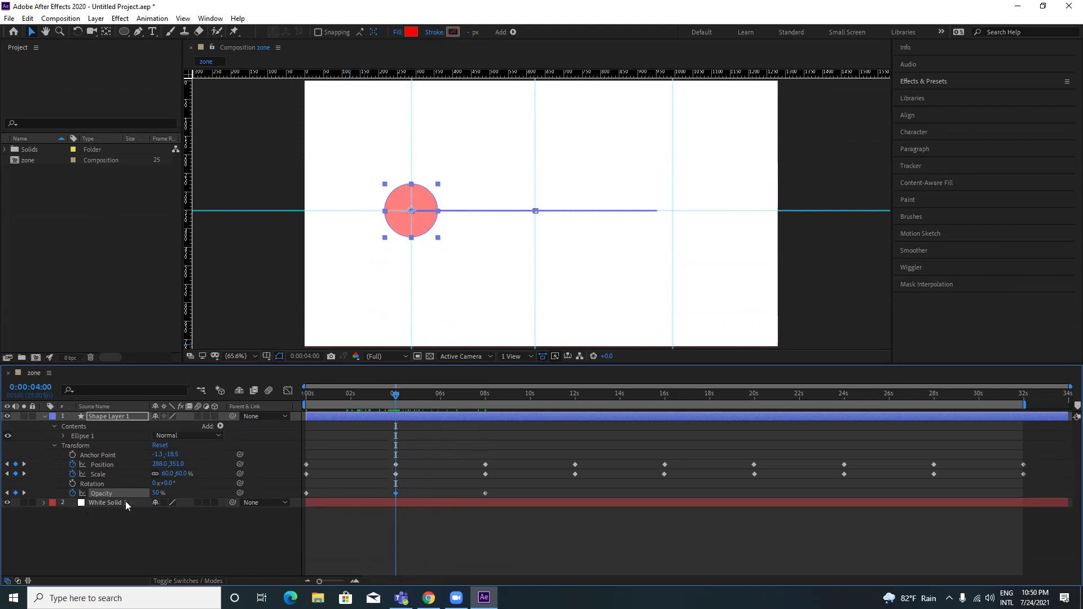
type("60")
key("Return")
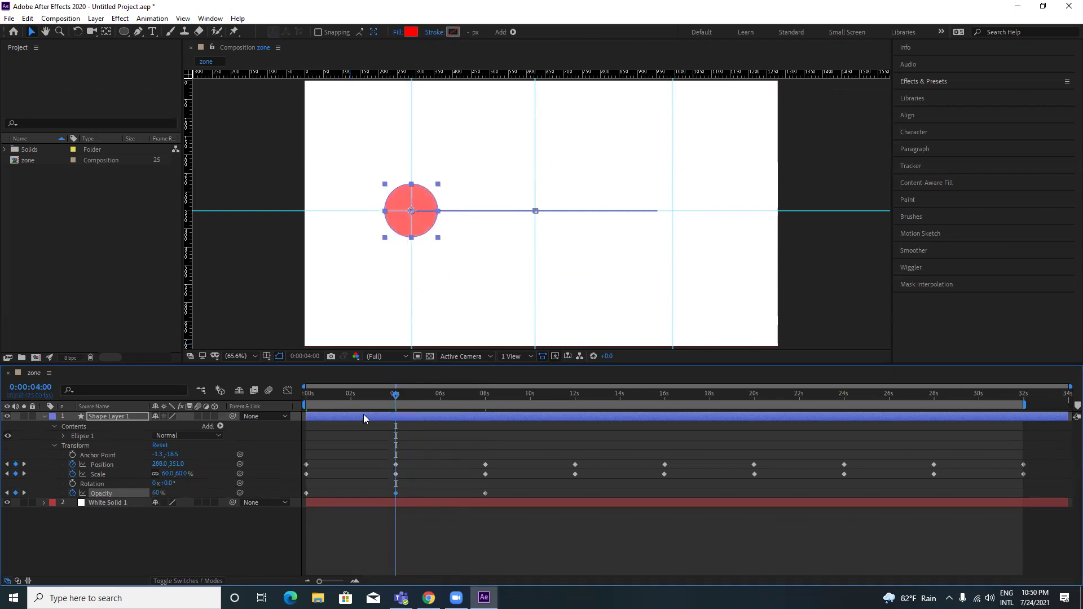
Step: Add an Opacity keyframe at 12 s that sets the circle to 60%
left_click_drag(399, 395, 577, 394)
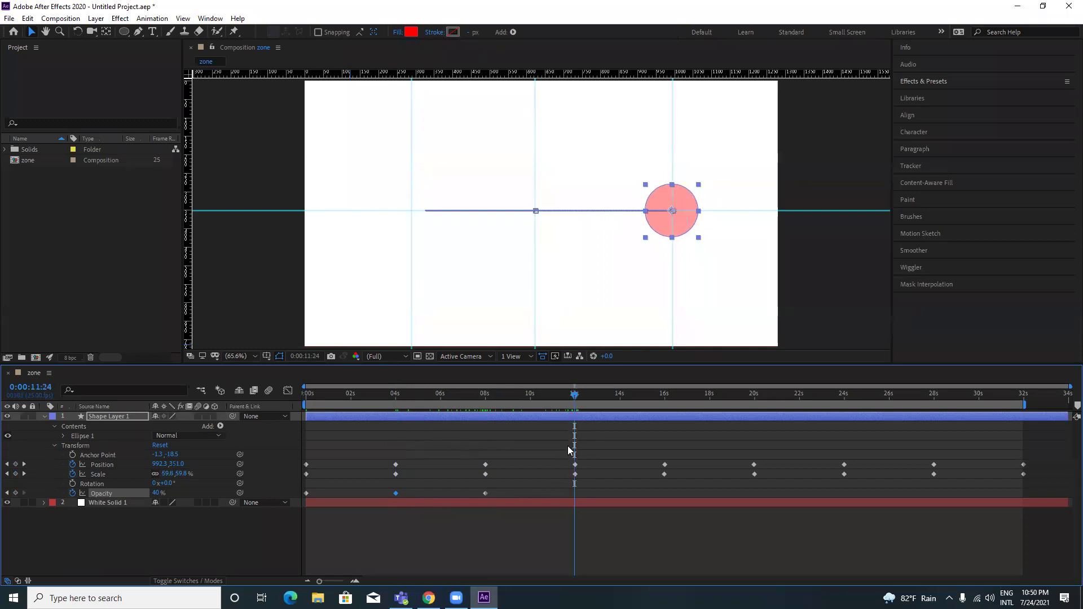
left_click(575, 474)
left_click_drag(576, 399, 577, 399)
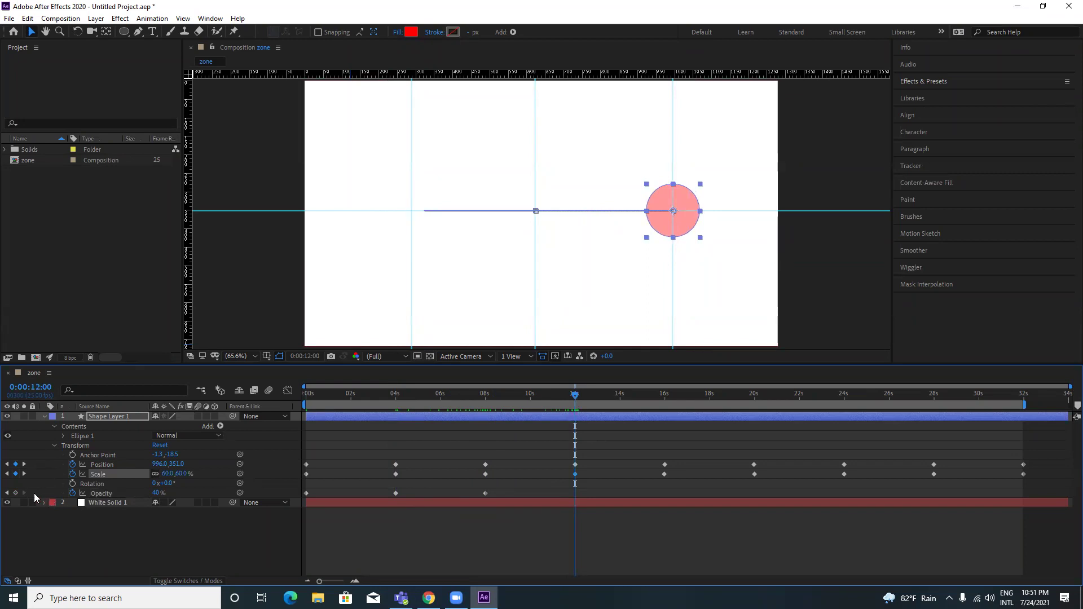
left_click(15, 494)
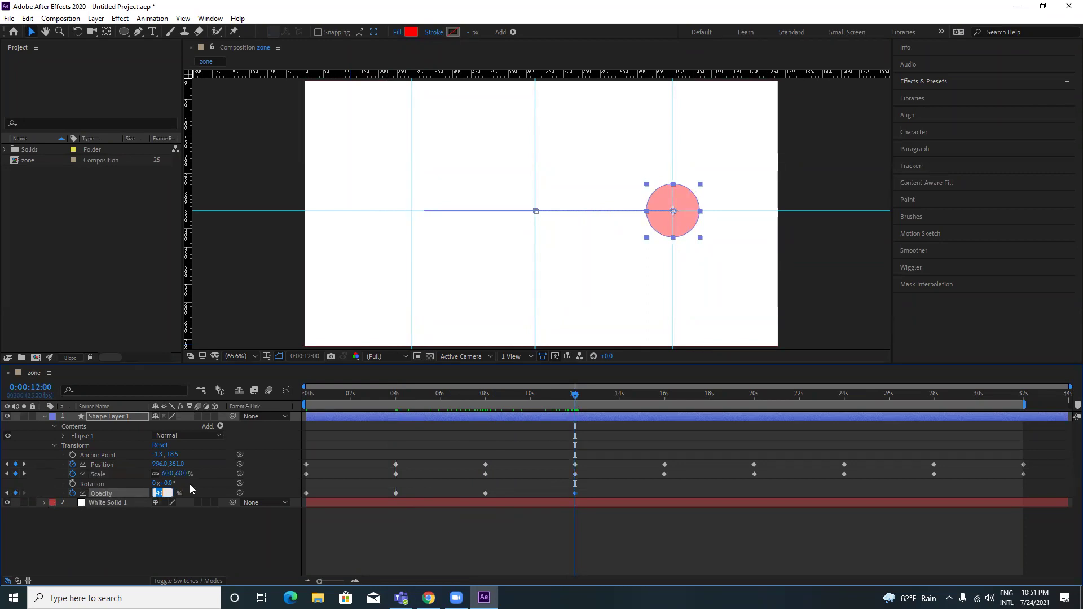
type("6")
key("Return")
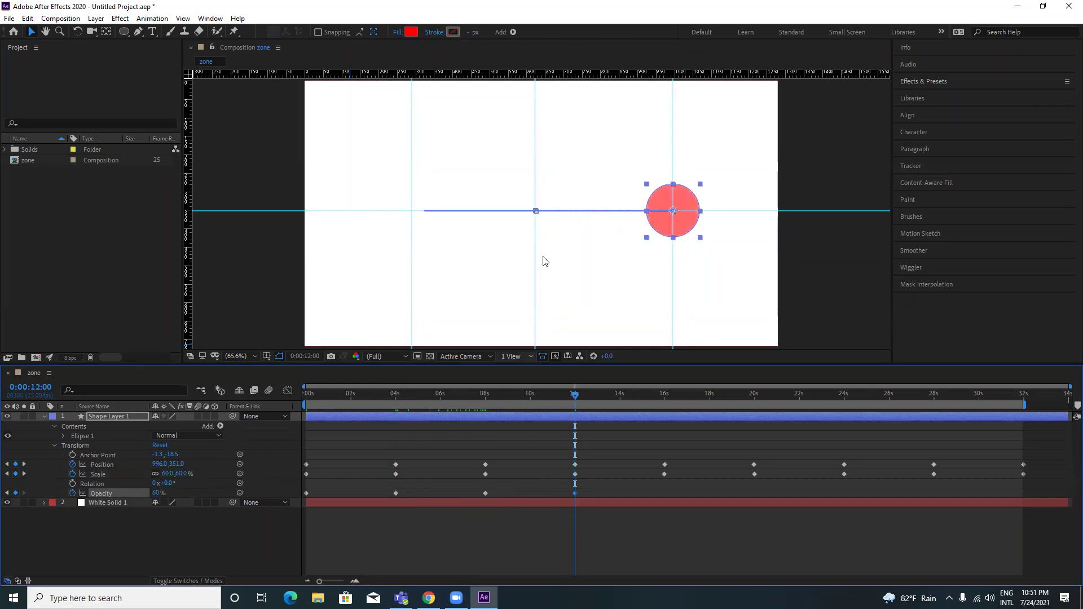
Step: Add Opacity keyframes of 100% at 0:00:15:24 and 60% at 0:00:19:24 for the circle
left_click_drag(575, 395, 663, 390)
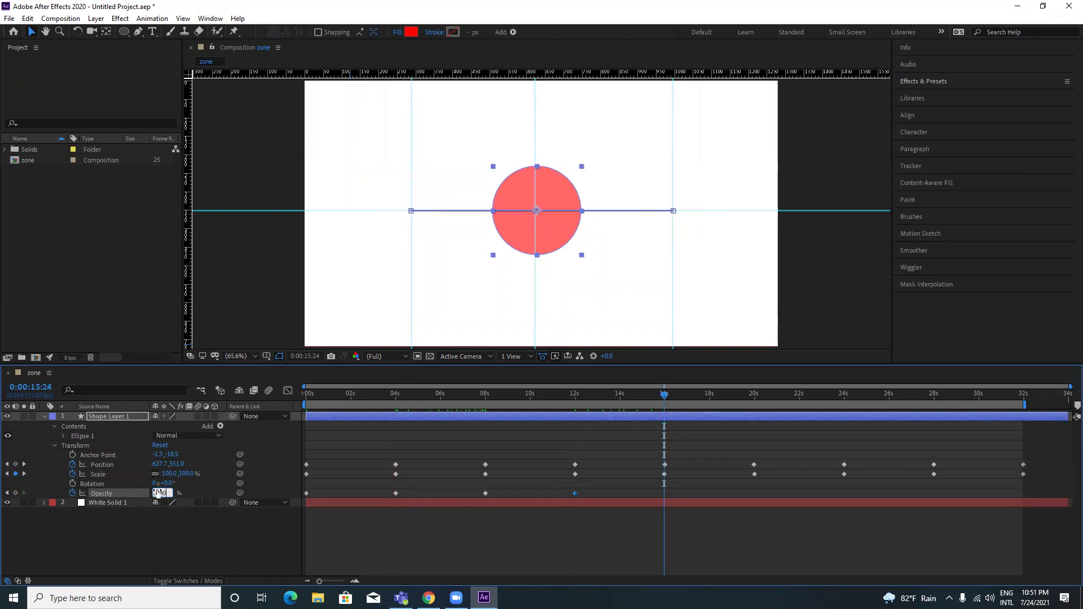
key("Return")
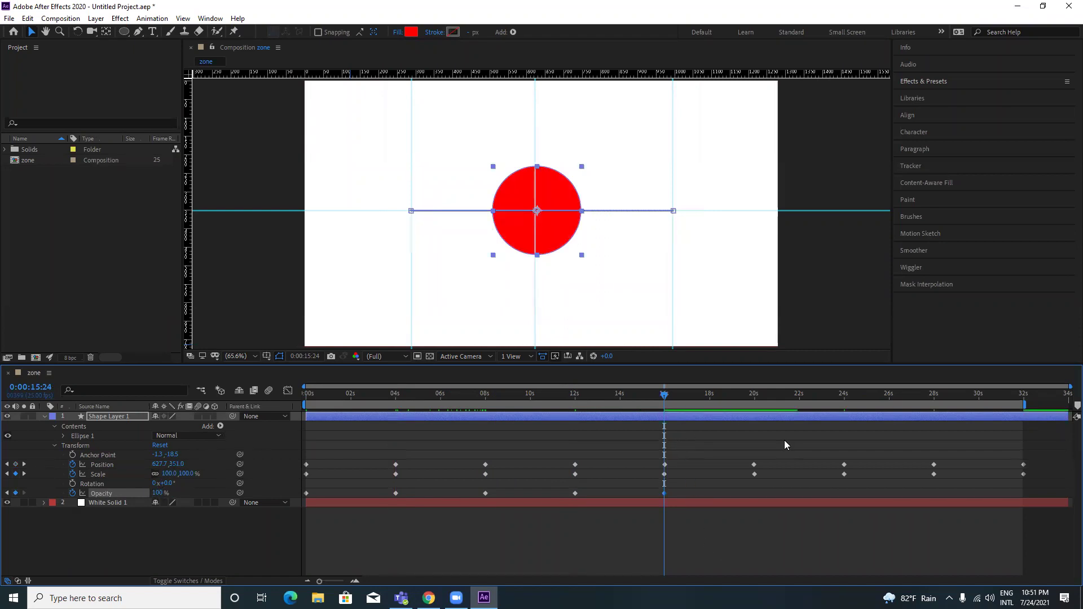
left_click_drag(665, 402, 751, 402)
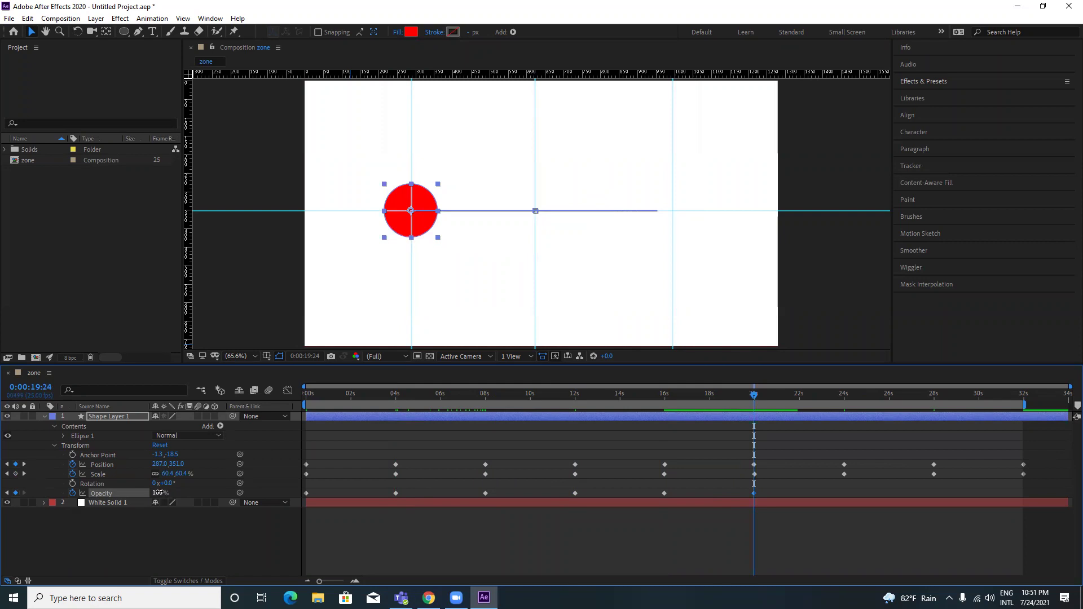
type("60")
key("Return")
Step: Add Opacity keyframes of 40% at 24 s and 60% at 28 s for the circle
left_click_drag(754, 396, 841, 402)
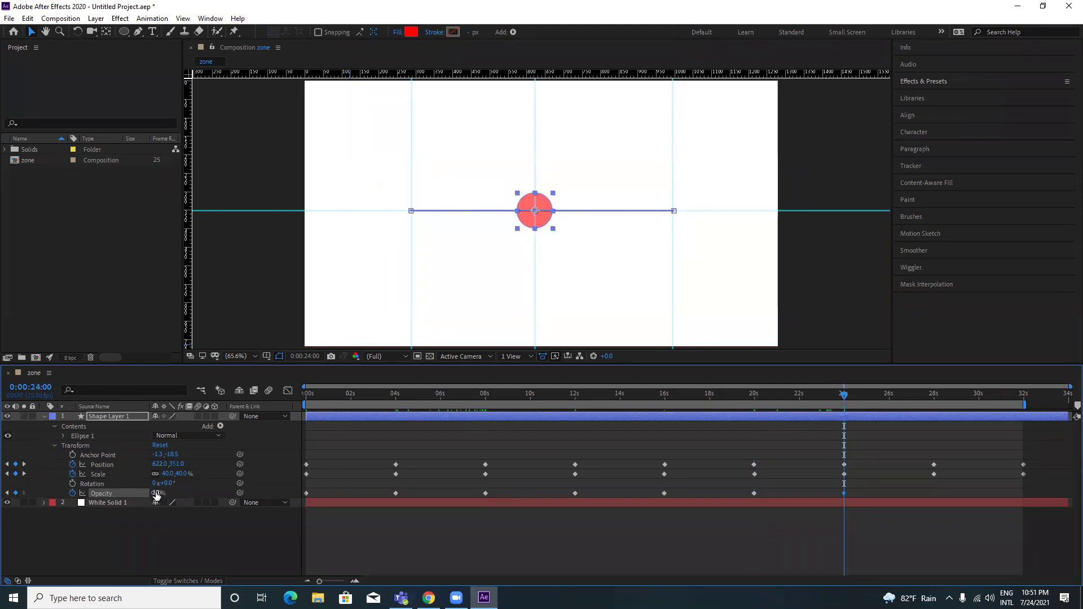
type("40")
key("Return")
left_click_drag(846, 404, 934, 398)
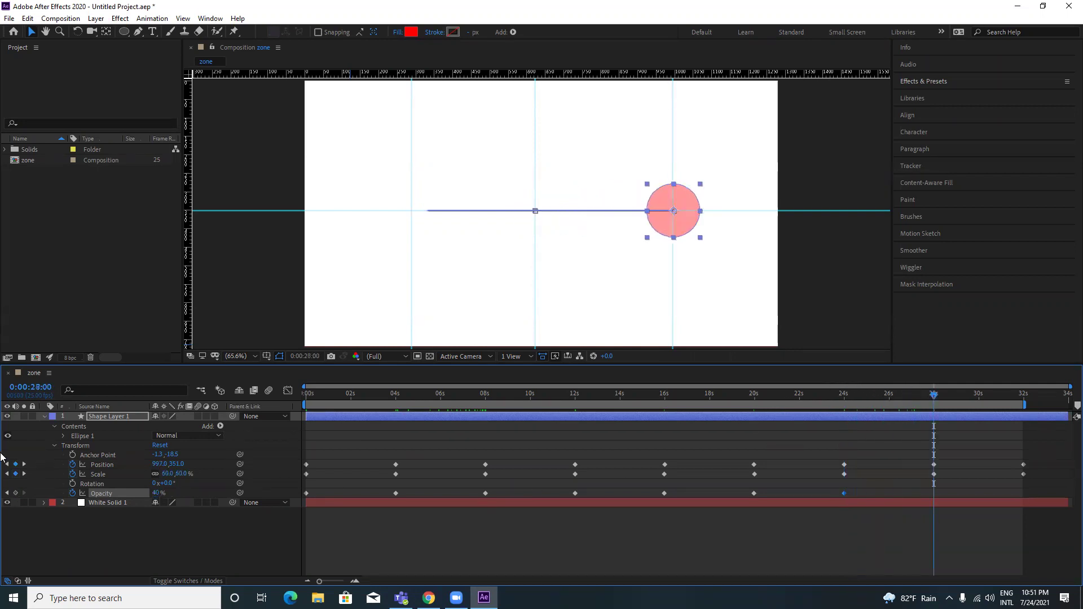
type("60")
key("Return")
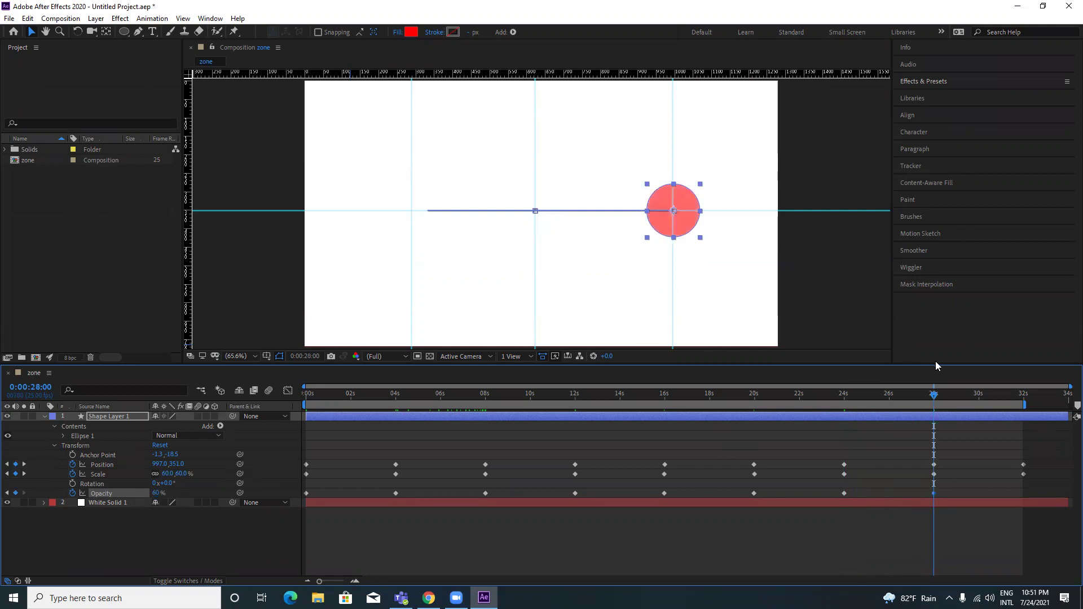
Step: Add a 100% Opacity keyframe at 32 s and play the finished animation from the start
left_click_drag(935, 399, 1026, 400)
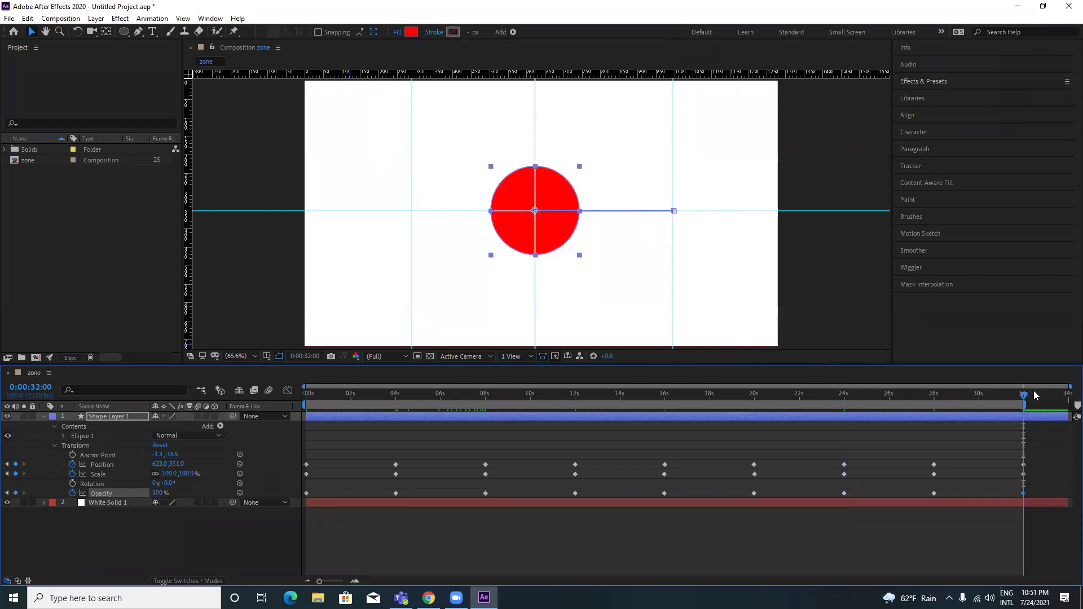
left_click_drag(1024, 399, 257, 441)
key("space")
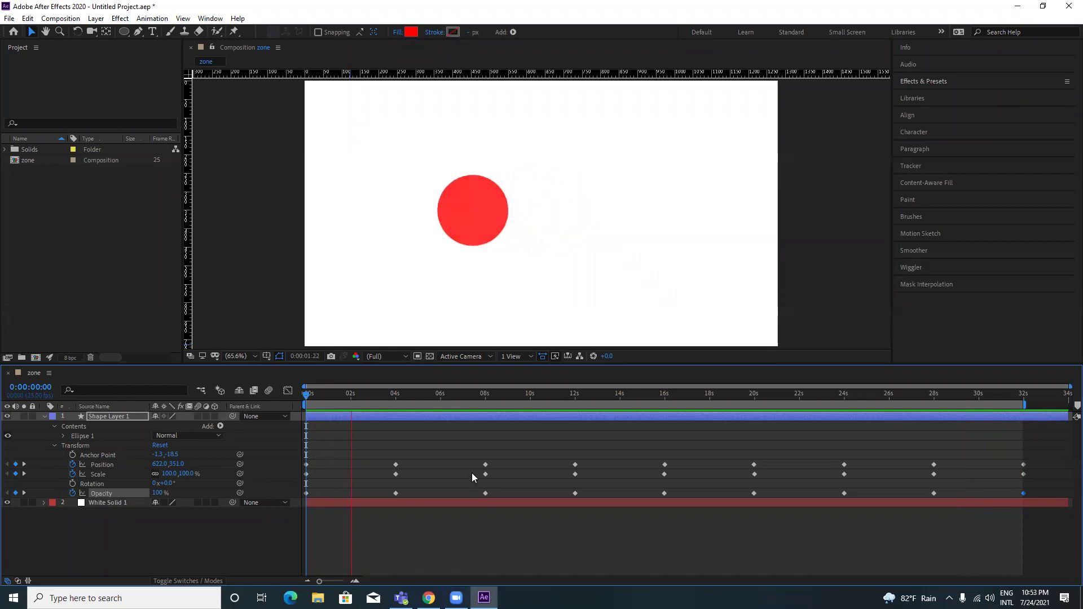
Step: Apply Easy Ease to all Position, Scale and Opacity keyframes of the red circle's layer
left_click(453, 415)
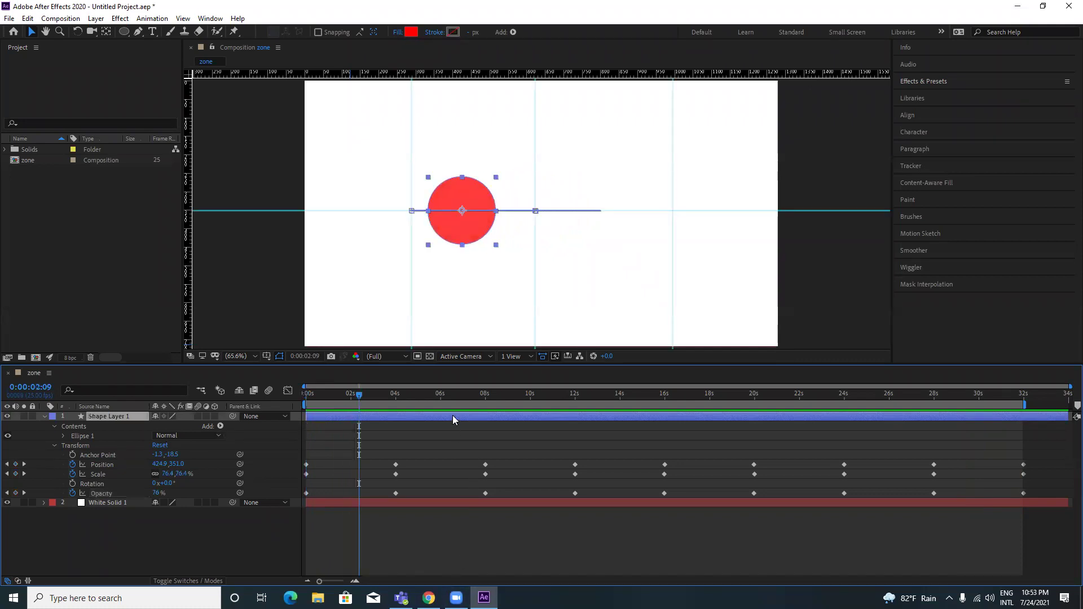
key("u")
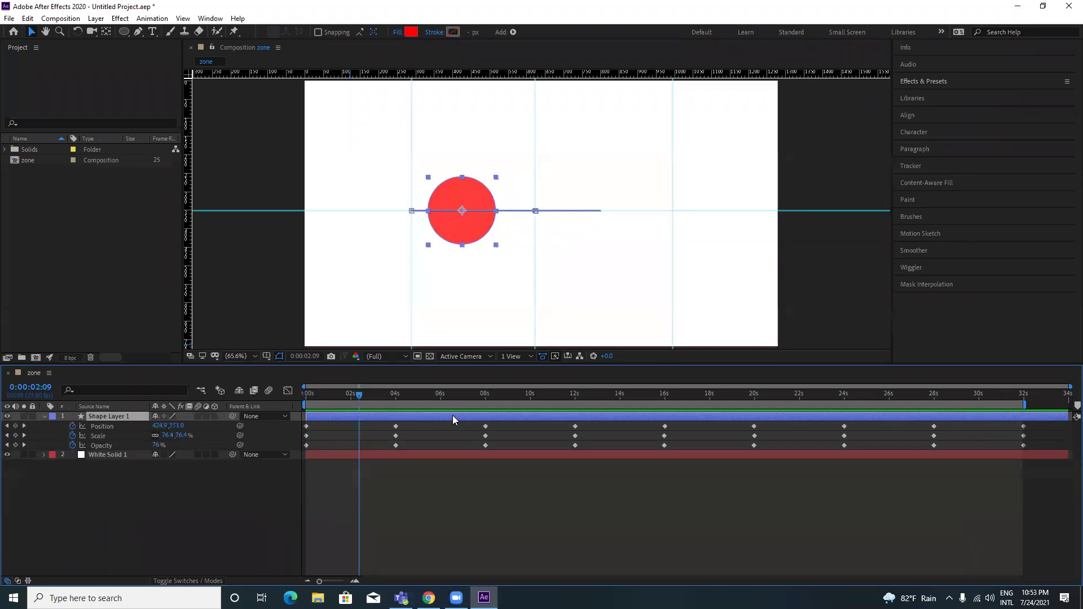
left_click_drag(1041, 426, 260, 445)
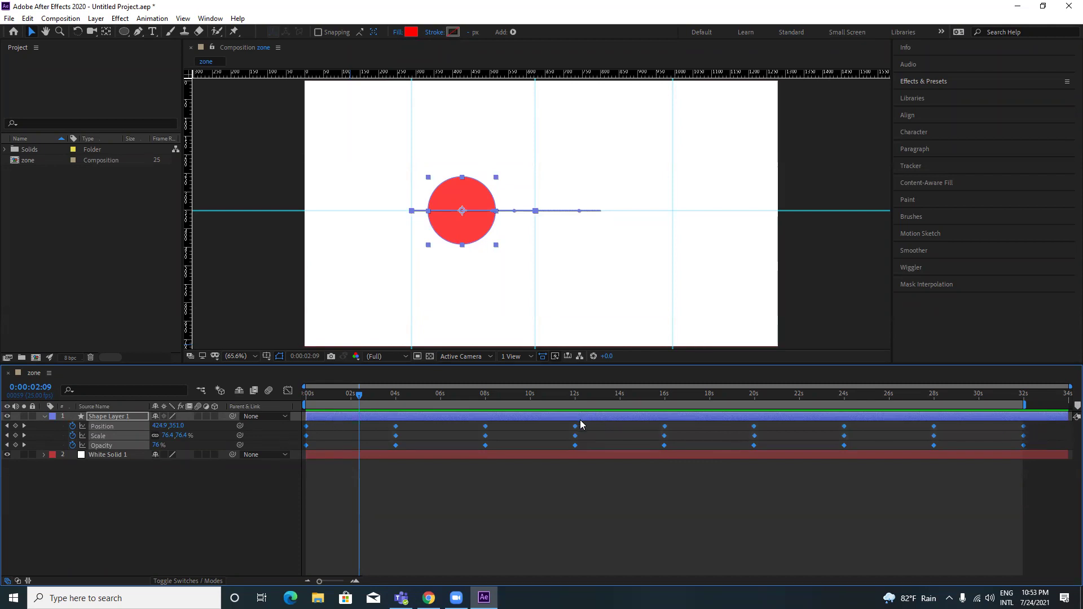
key("F9")
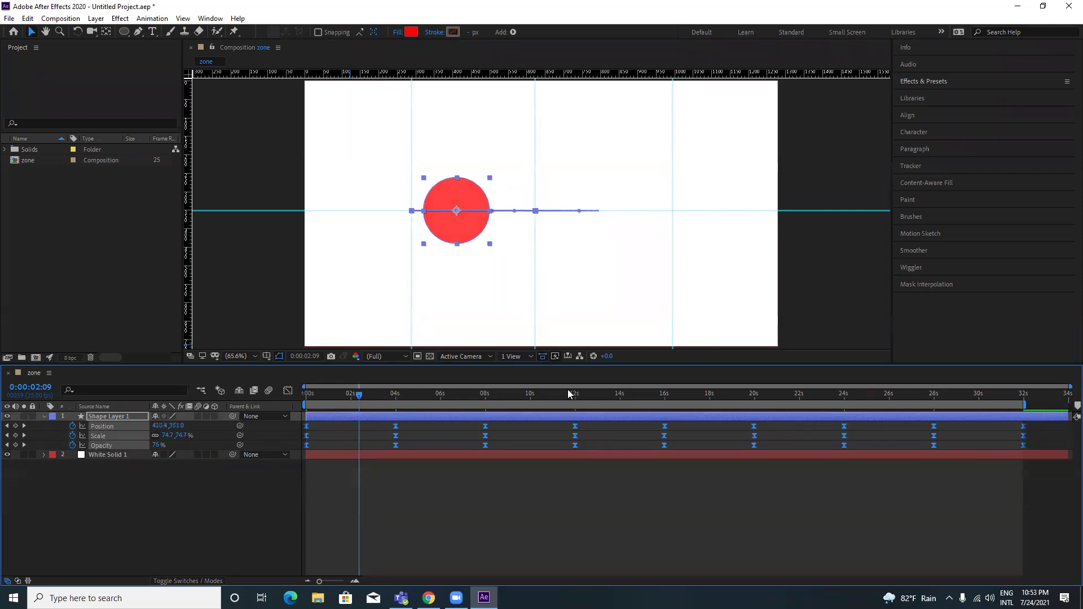
Step: Play the red circle's eased animation from the beginning, and place the current time at 0:00:11:24
left_click_drag(360, 395, 292, 402)
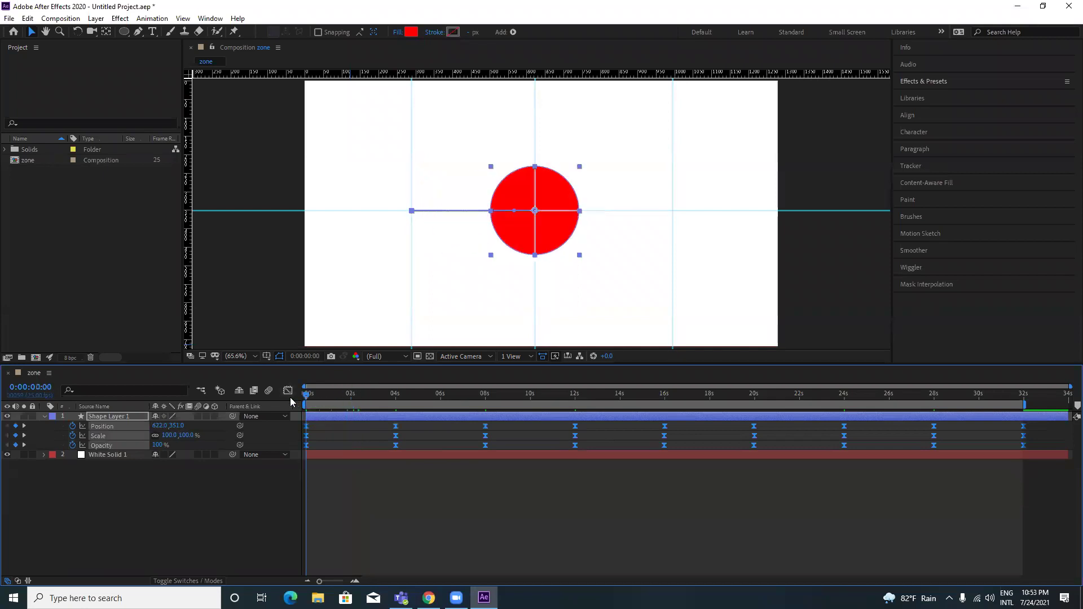
key("space")
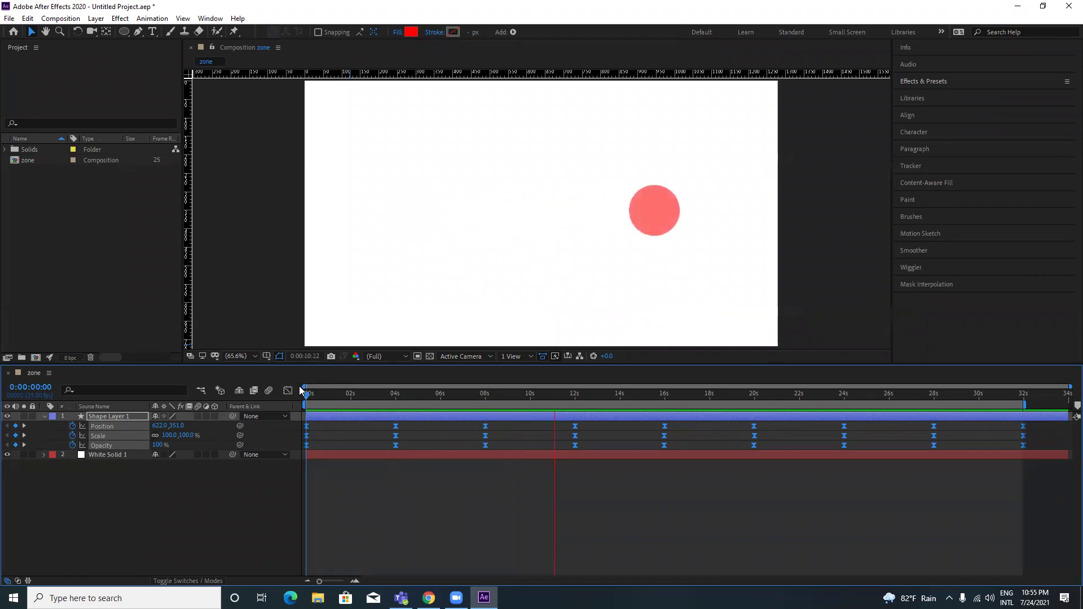
key("space")
left_click(499, 490)
left_click(475, 415)
left_click(497, 484)
left_click_drag(599, 397, 574, 395)
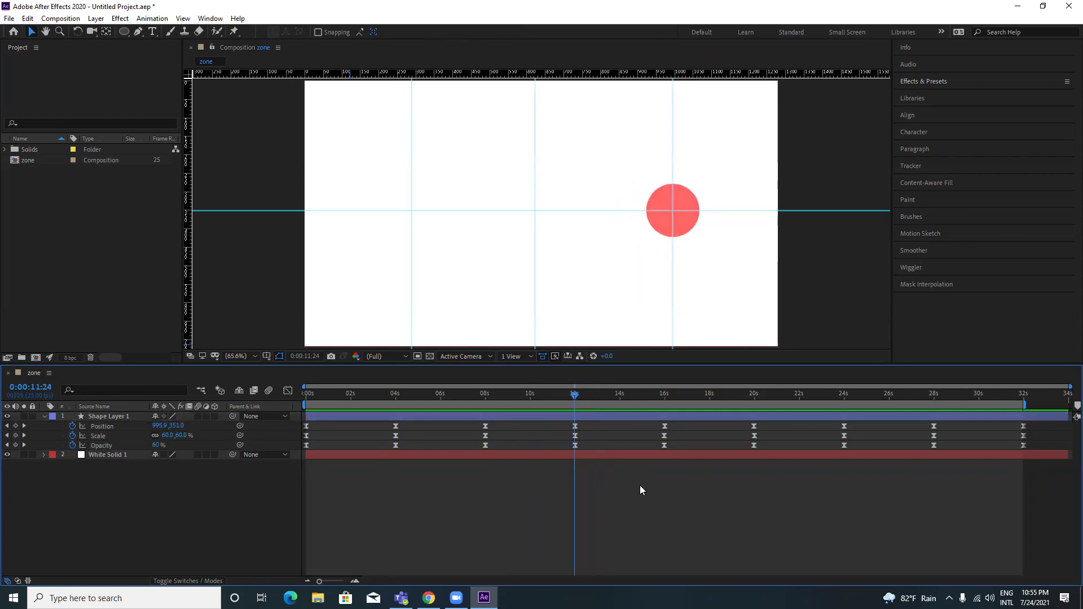
Step: Draw a yellow-filled circle near the centre of the composition on its own shape layer
left_click(125, 32)
left_click(321, 32)
left_click_drag(564, 324, 565, 350)
left_click(654, 230)
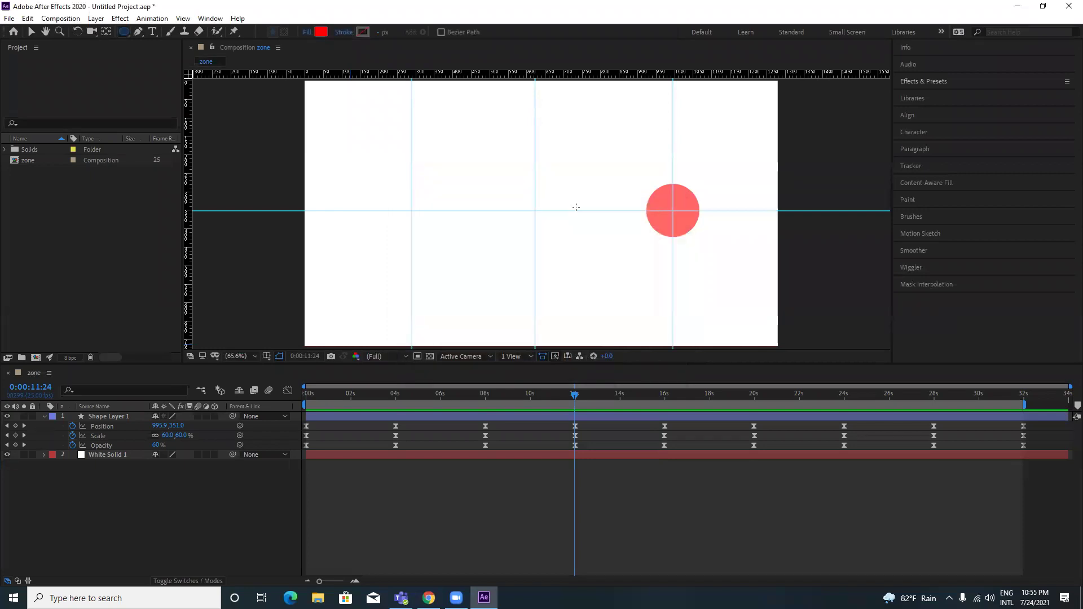
mouse_move(502, 173)
left_mouse_down()
mouse_move(537, 234)
mouse_move(605, 276)
mouse_move(584, 276)
left_mouse_up()
left_click(563, 249)
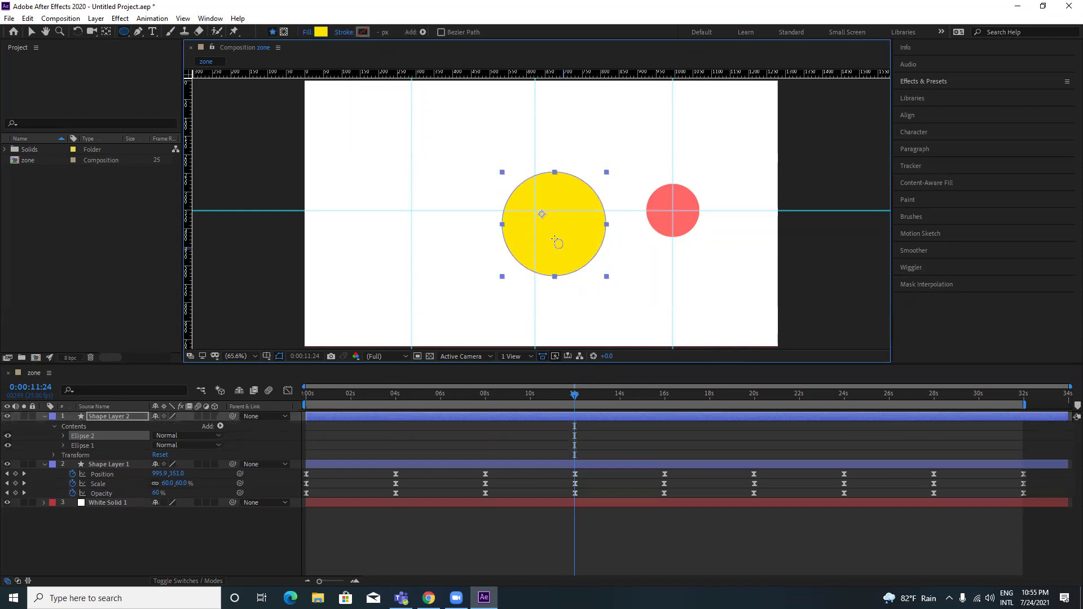
key("ctrl+z")
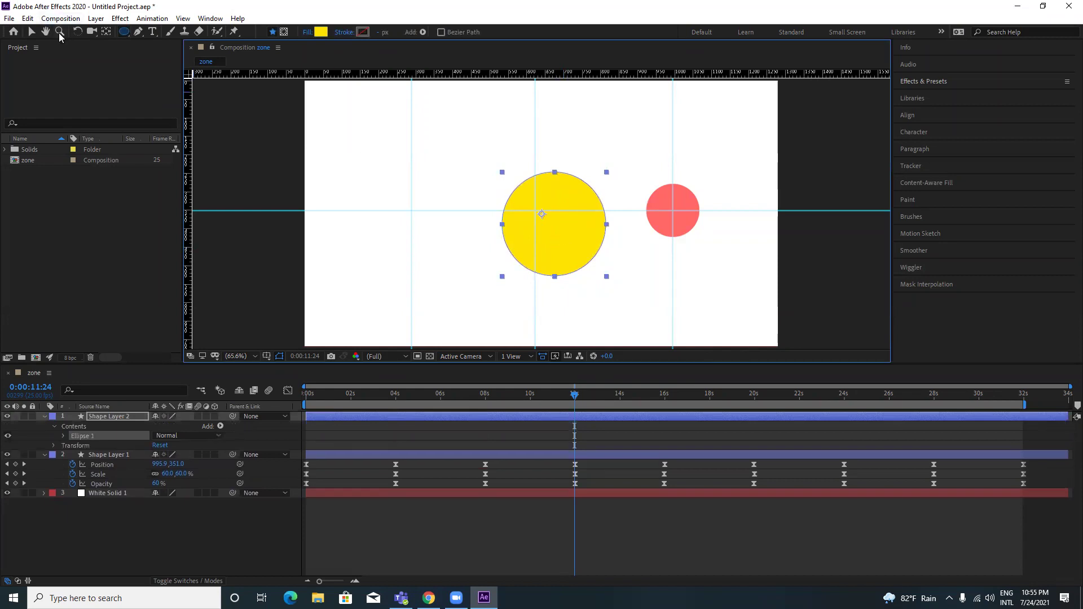
Step: Move the yellow circle so its centre sits on the crossing of the middle vertical and horizontal guides
left_click(104, 32)
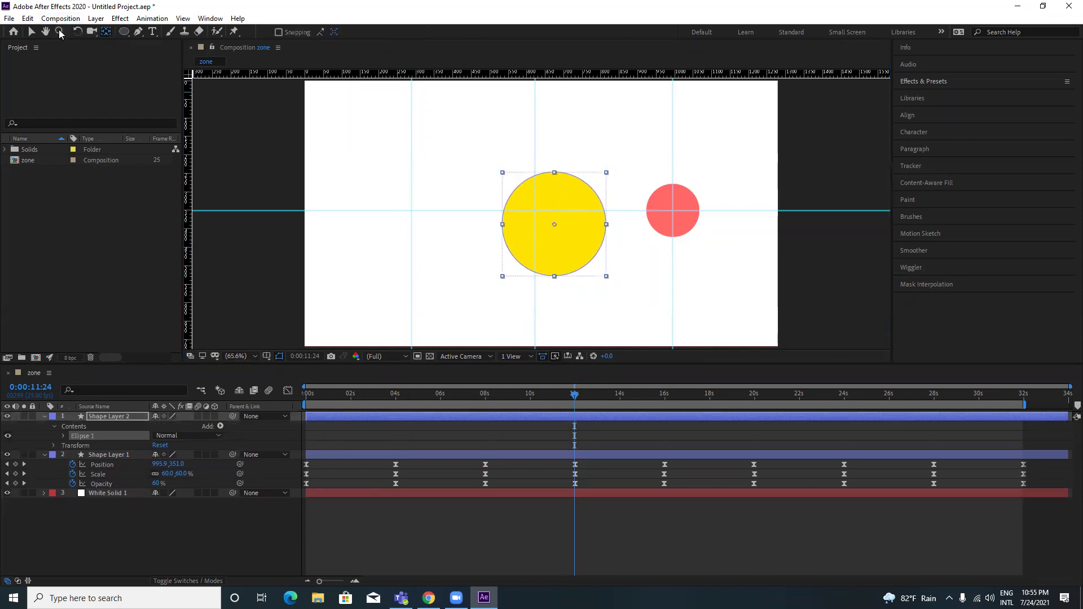
left_click(33, 32)
left_click(554, 207)
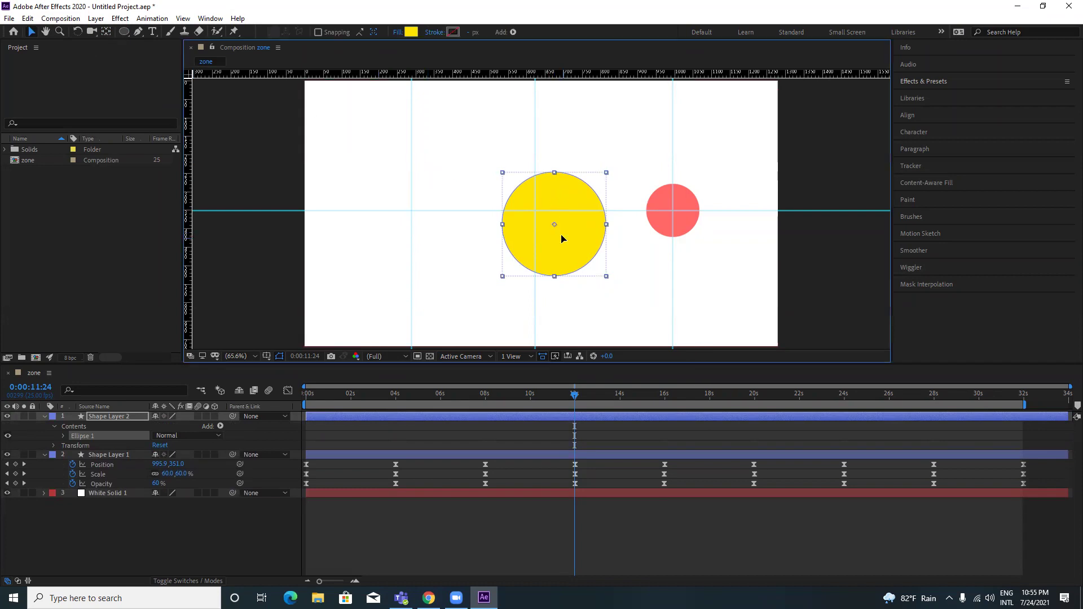
key("shift+Left")
key("shift+Left")
key("shift+Left")
key("shift+Left")
key("shift+Left")
key("shift+Up")
key("shift+Up")
key("shift+Up")
key("shift+Up")
left_click_drag(543, 225, 543, 223)
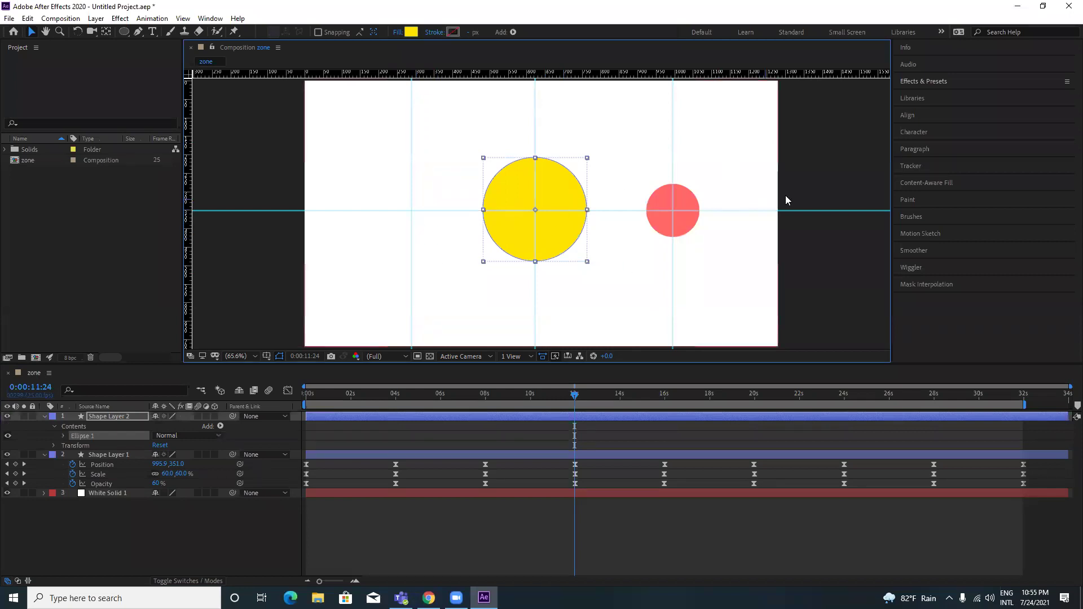
key("ctrl+shift+a")
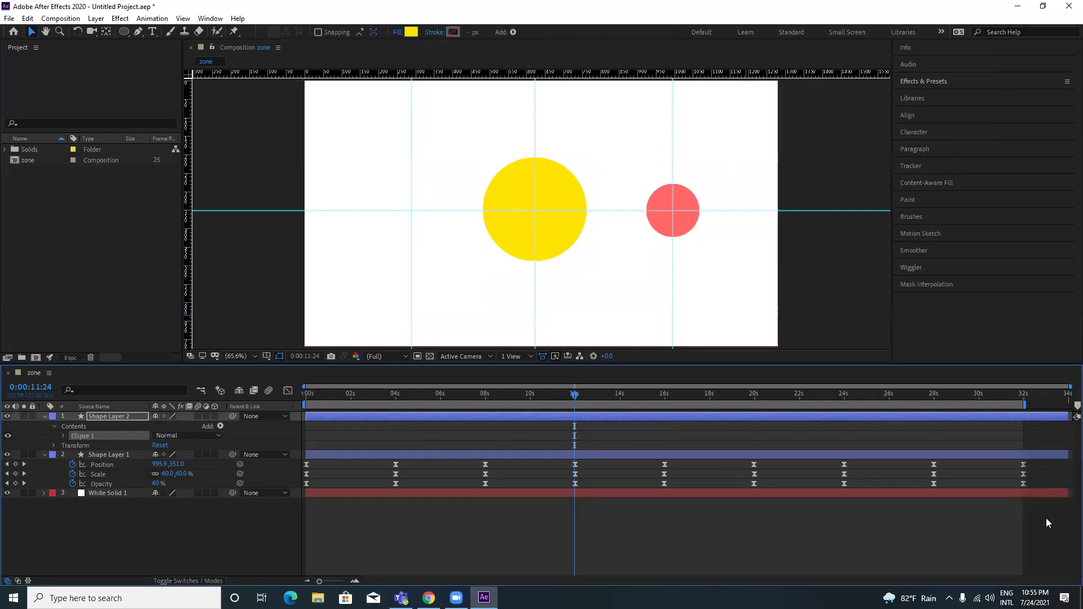
left_click(504, 207)
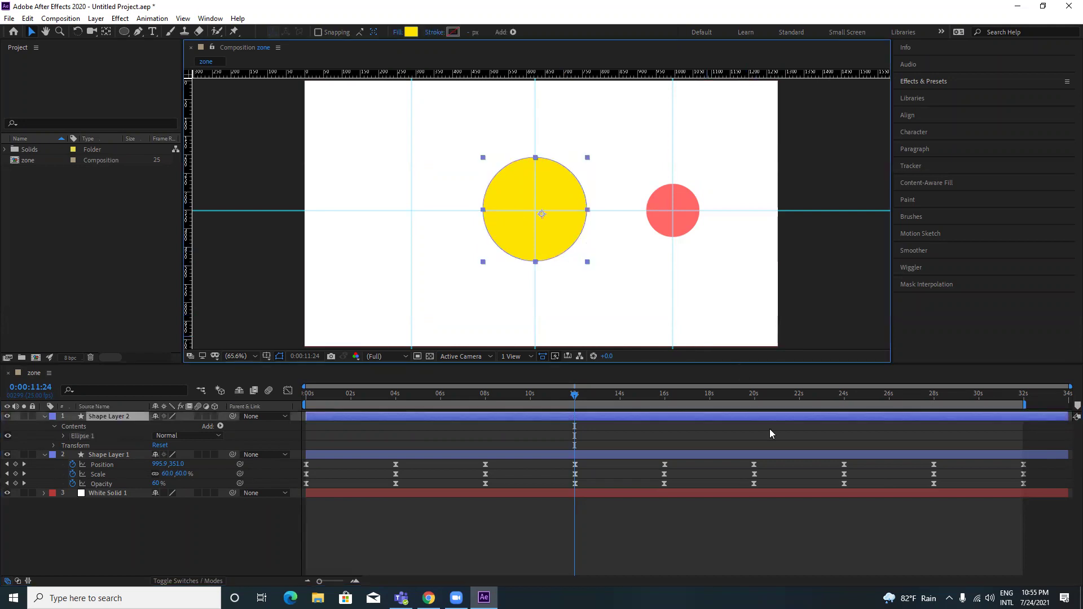
Step: Play the animation of both circles from the beginning, and return the current time to 0:00:00:00
left_click_drag(574, 395, 244, 391)
key("space")
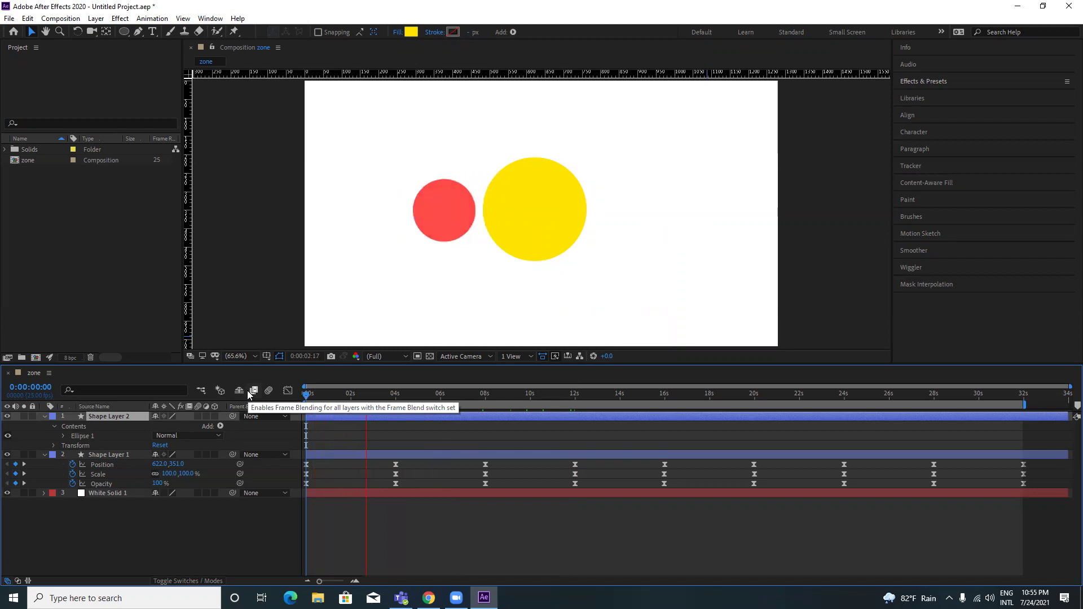
key("space")
left_click(1031, 534)
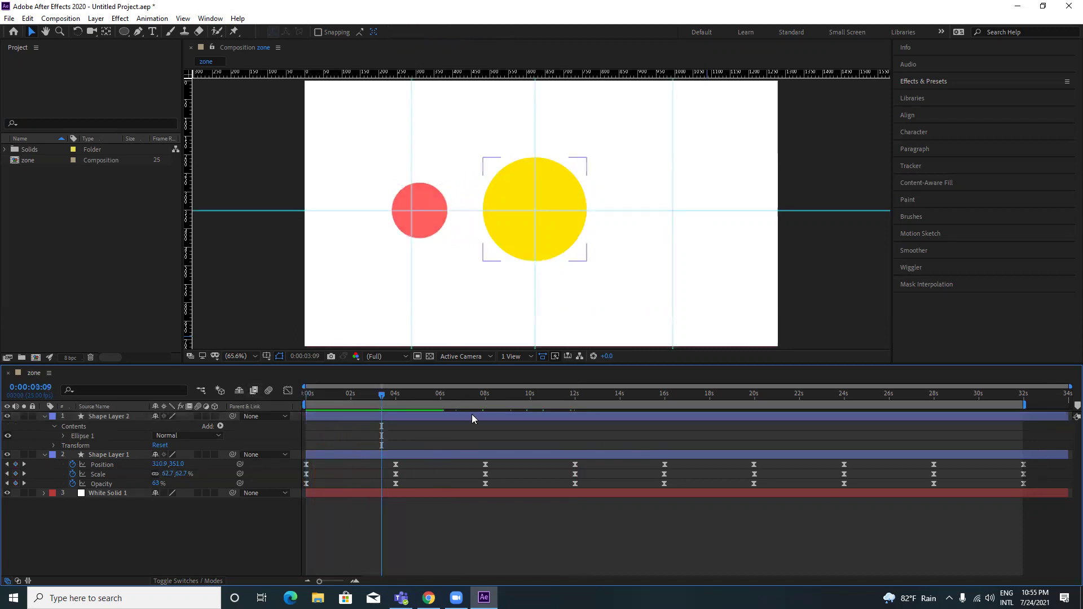
left_click(442, 416)
mouse_move(382, 395)
left_mouse_down()
mouse_move(293, 405)
mouse_move(398, 396)
mouse_move(746, 414)
mouse_move(963, 465)
mouse_move(876, 479)
mouse_move(562, 477)
mouse_move(281, 441)
left_mouse_up()
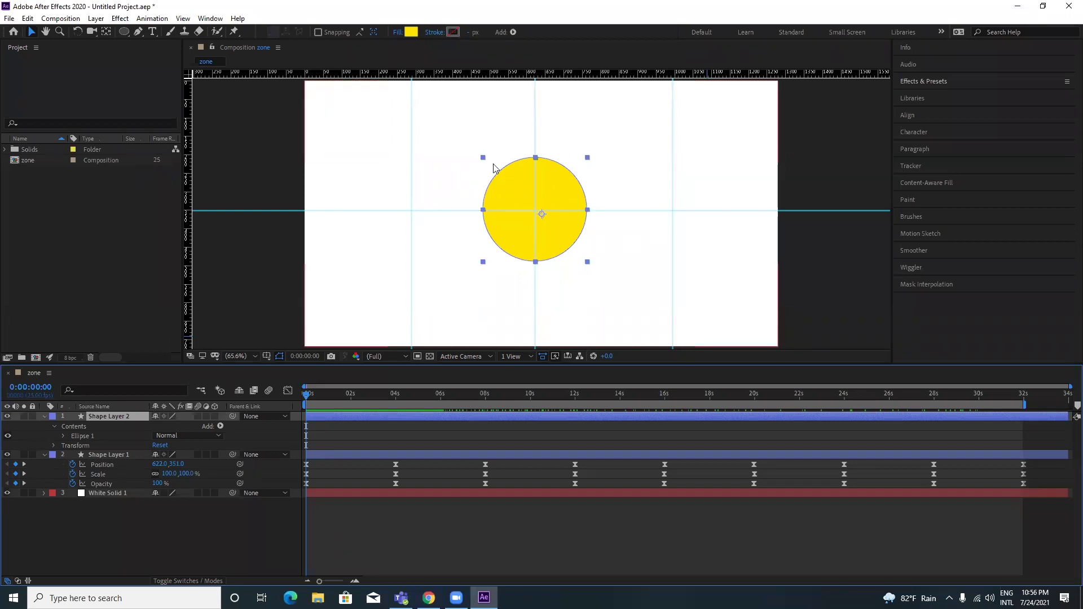
Step: Move the yellow circle's layer directly below the red circle's layer in the stacking order
key("F2")
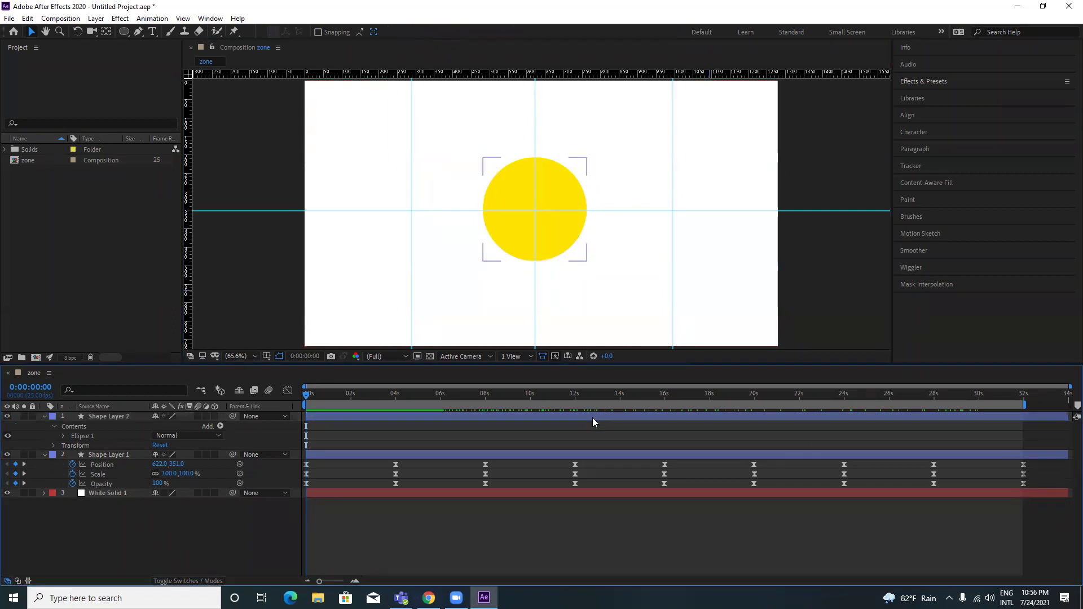
left_click(581, 418)
left_click_drag(552, 448, 562, 451)
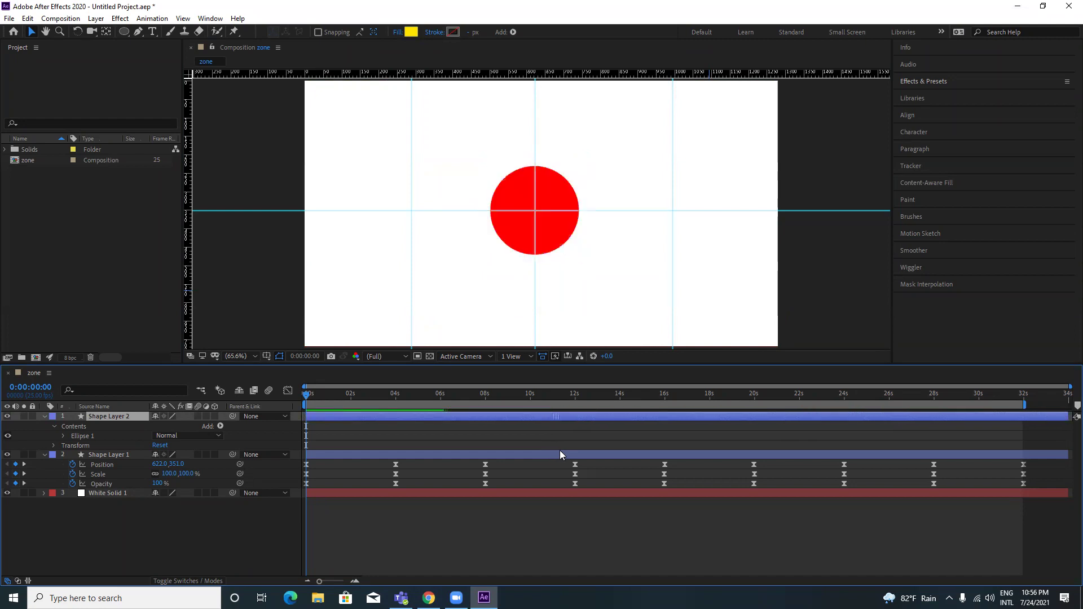
key("ctrl+z")
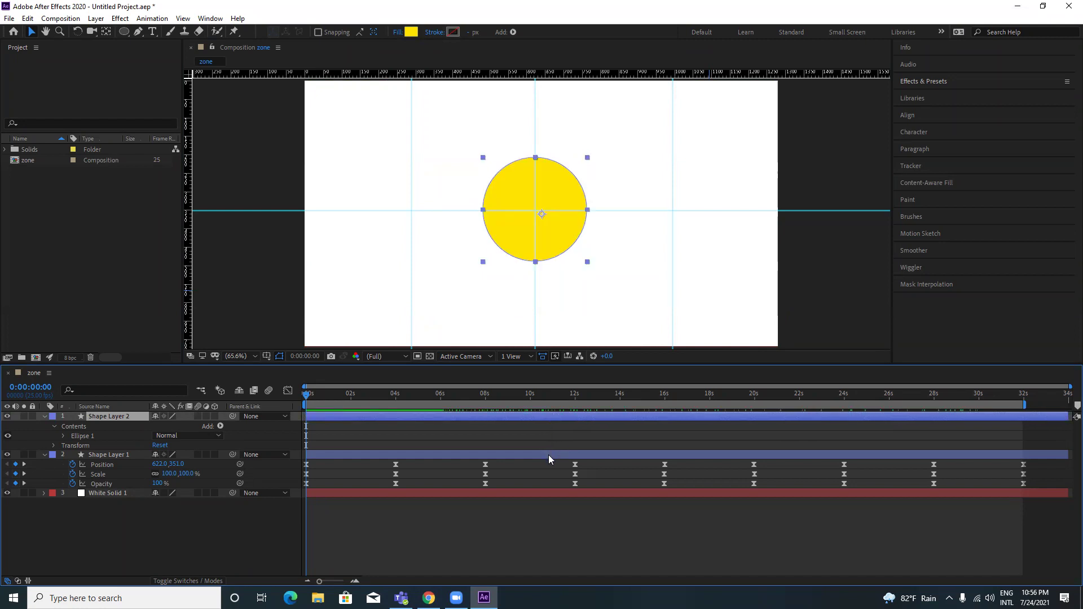
left_click_drag(117, 419, 108, 482)
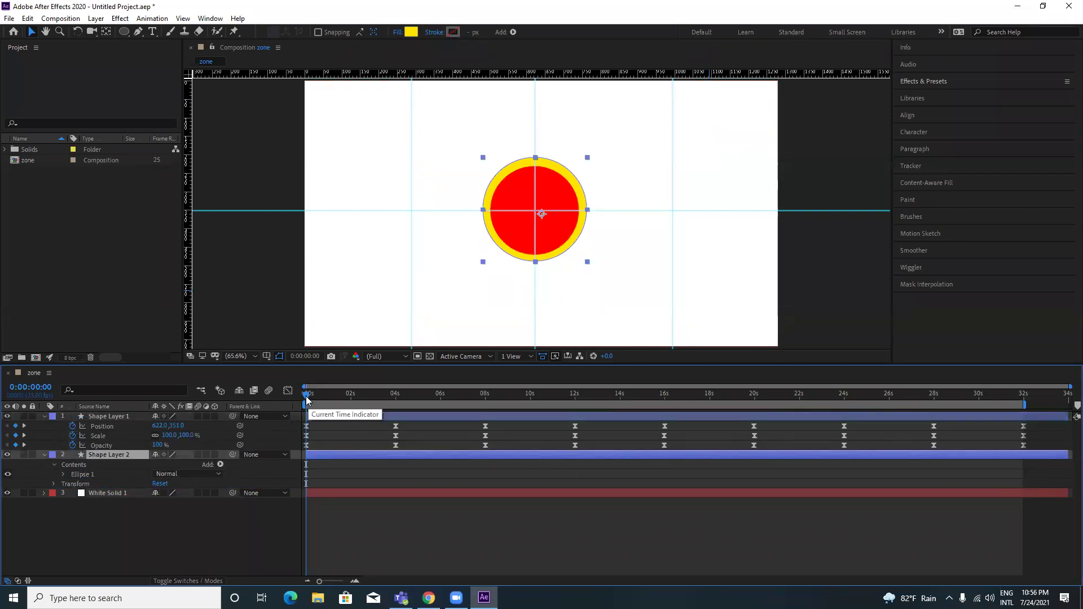
Step: Preview the new layer order and find the moment around 0:00:05:18 where the red circle reaches the yellow circle's edge
key("space")
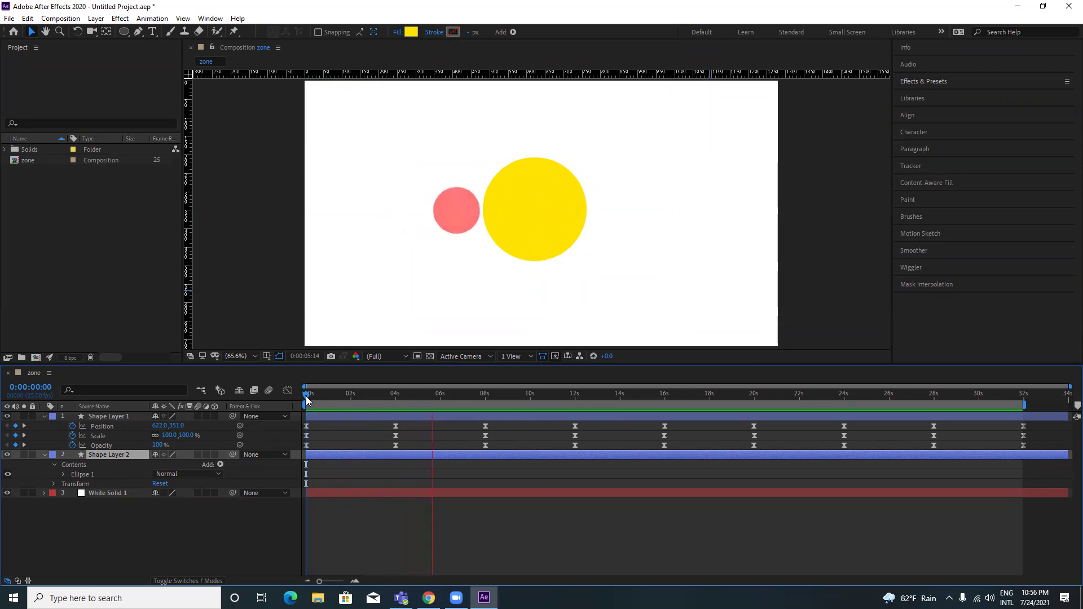
key("space")
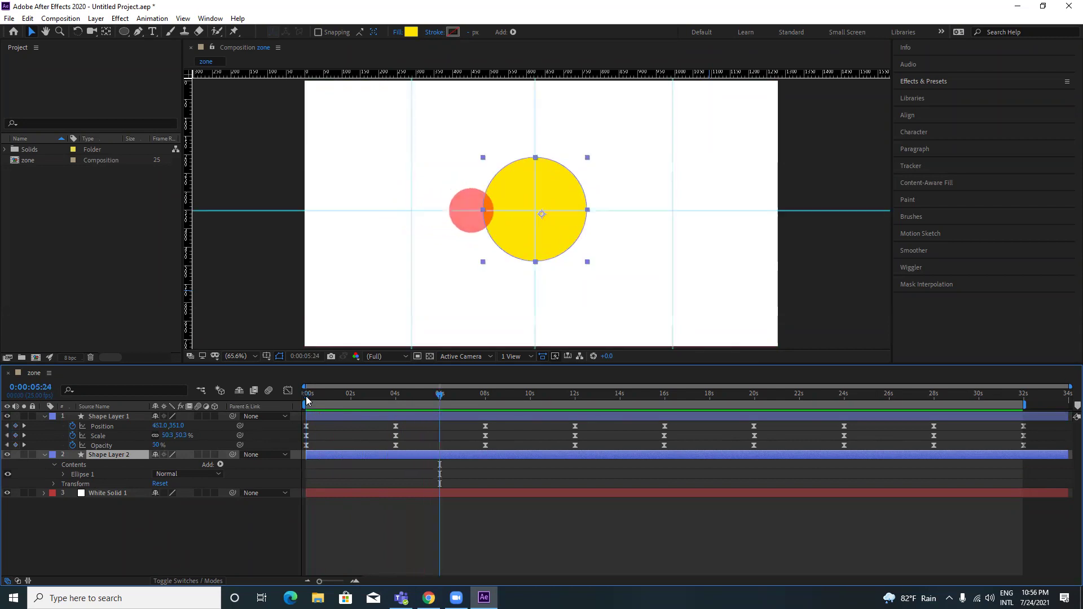
left_click(434, 396)
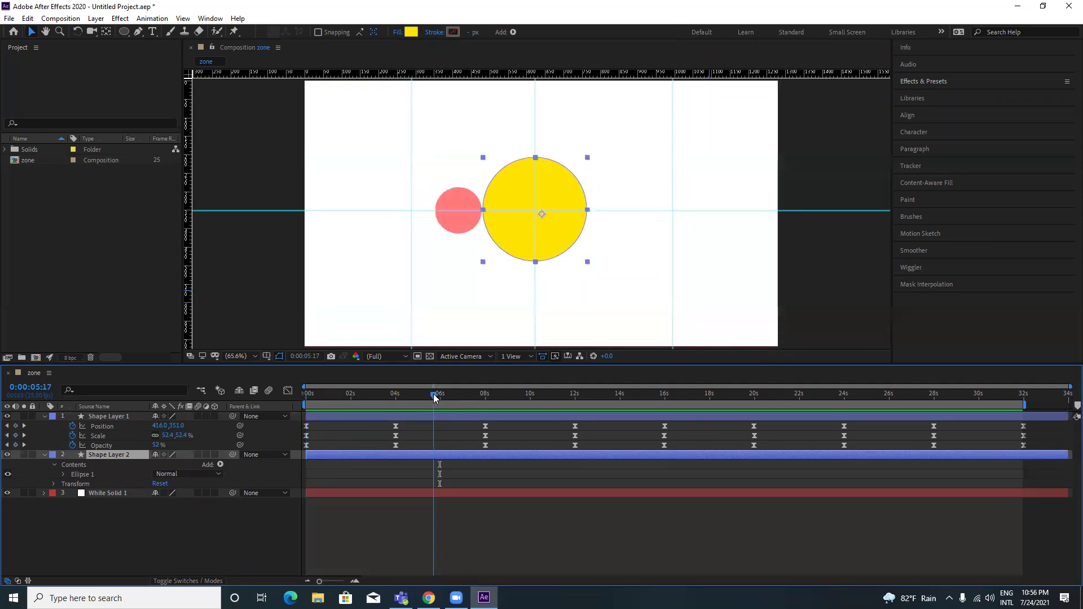
left_click_drag(433, 394, 658, 405)
left_click_drag(753, 429, 434, 464)
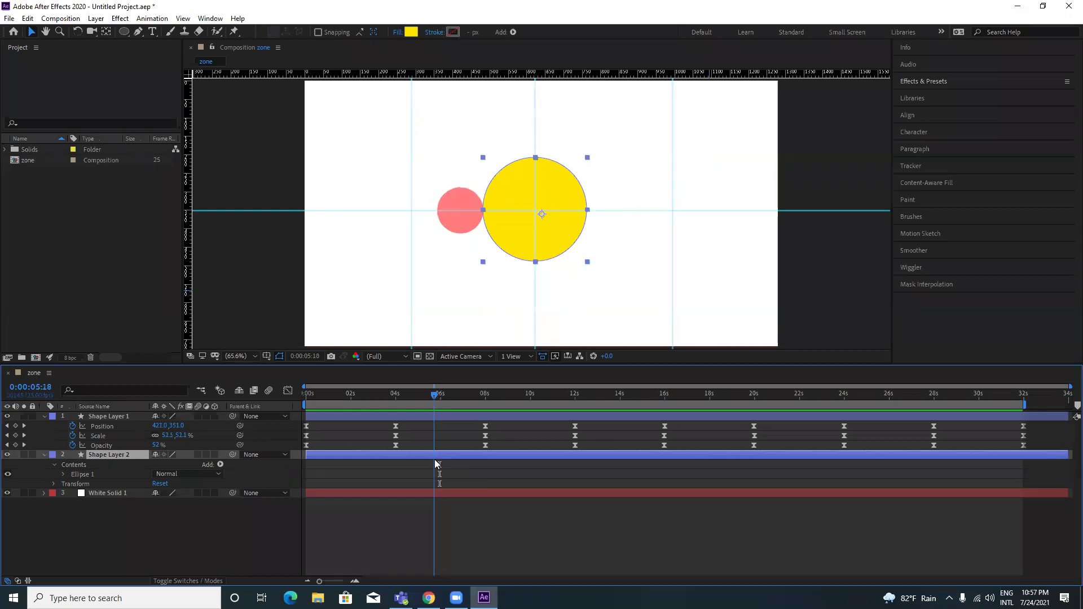
left_click_drag(475, 418, 471, 447)
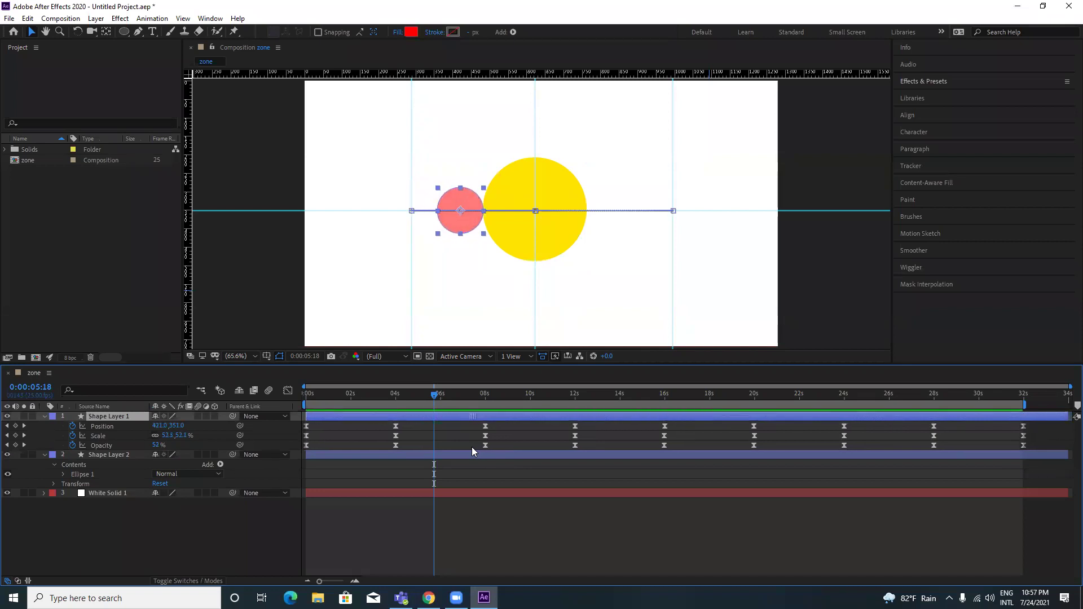
left_click_drag(472, 424, 486, 445)
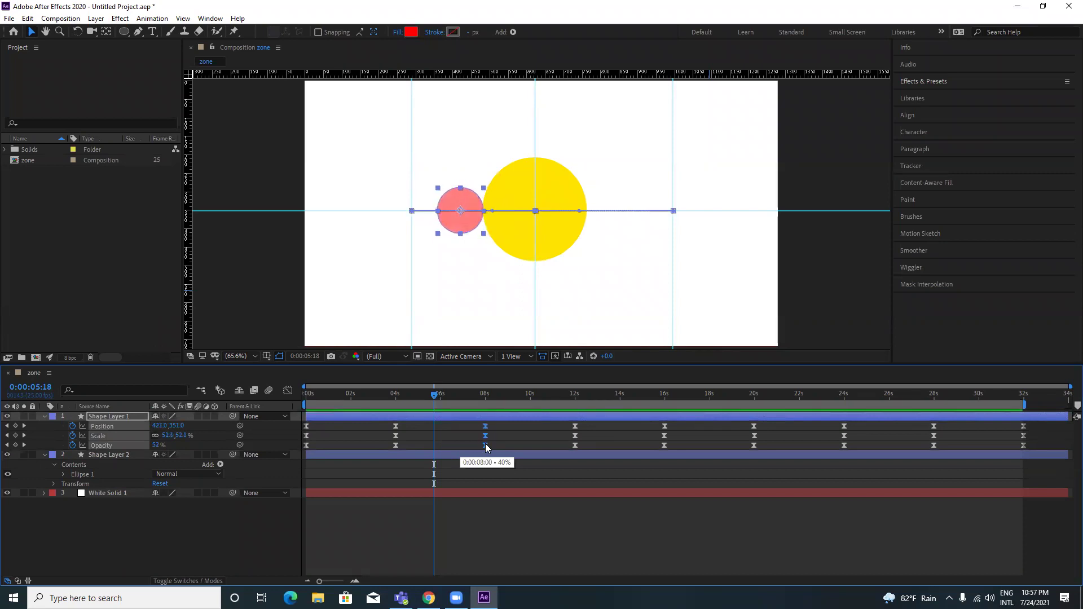
left_click(501, 513)
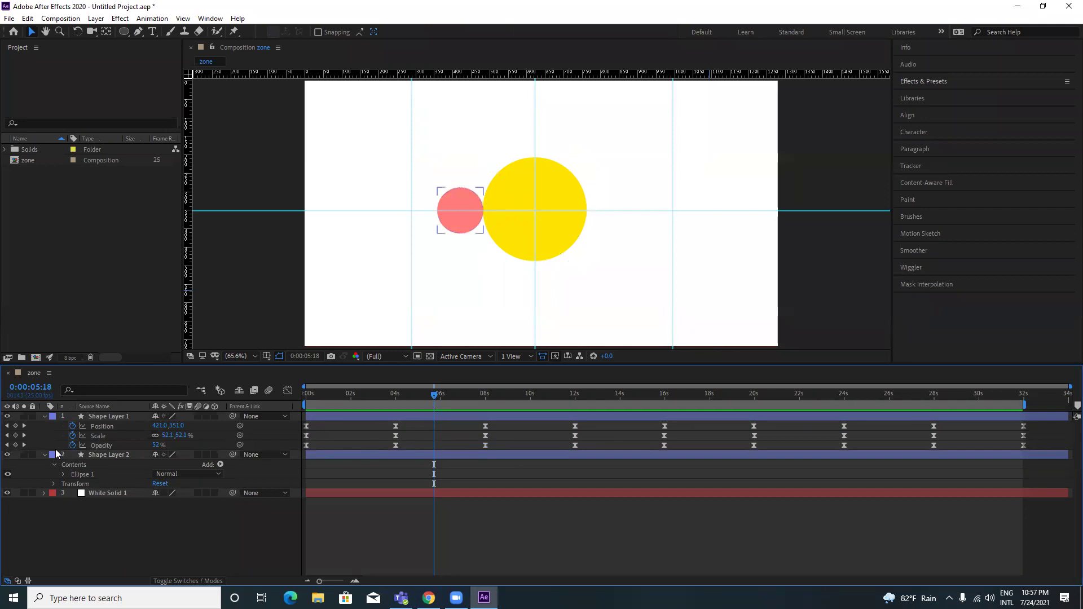
Step: Add an Opacity keyframe to the red circle at 0:00:05:18, and another at 0:00:05:21 set to 0%
left_click(15, 446)
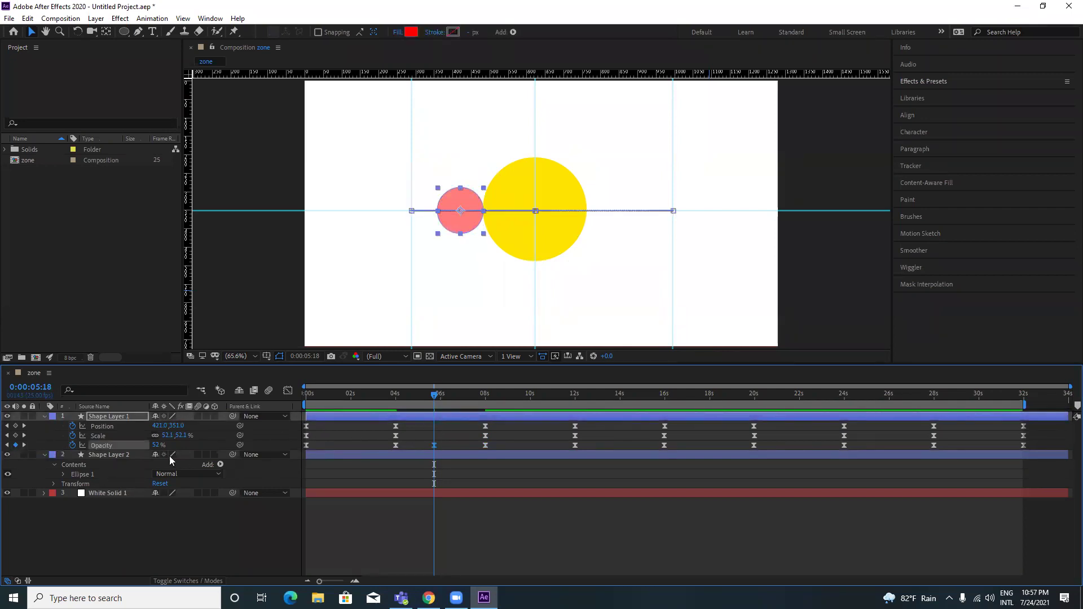
left_click_drag(435, 394, 437, 394)
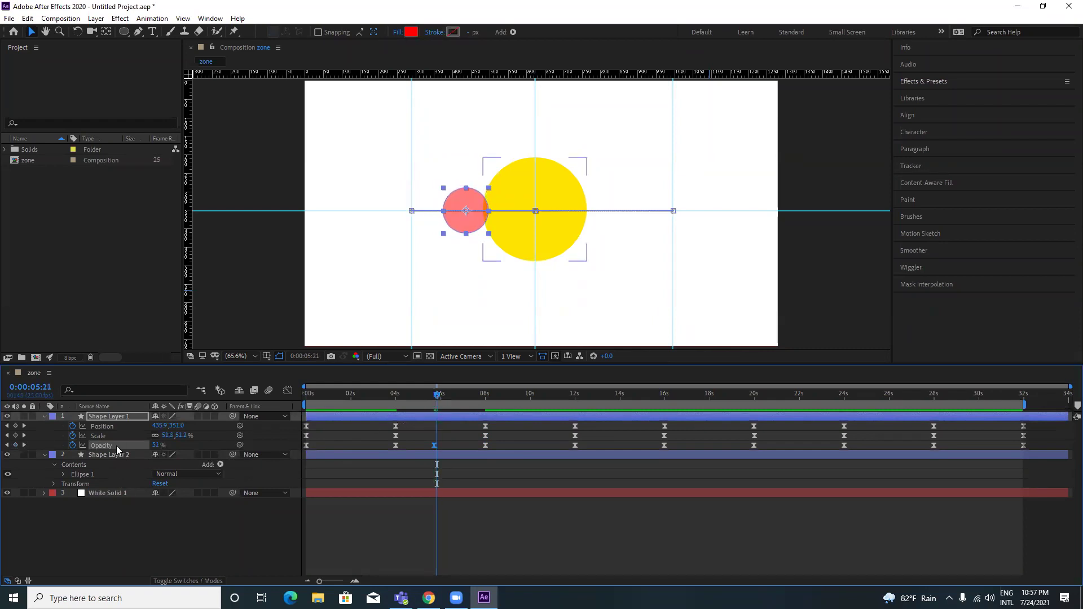
left_click(15, 445)
left_click(156, 445)
type("0")
key("Return")
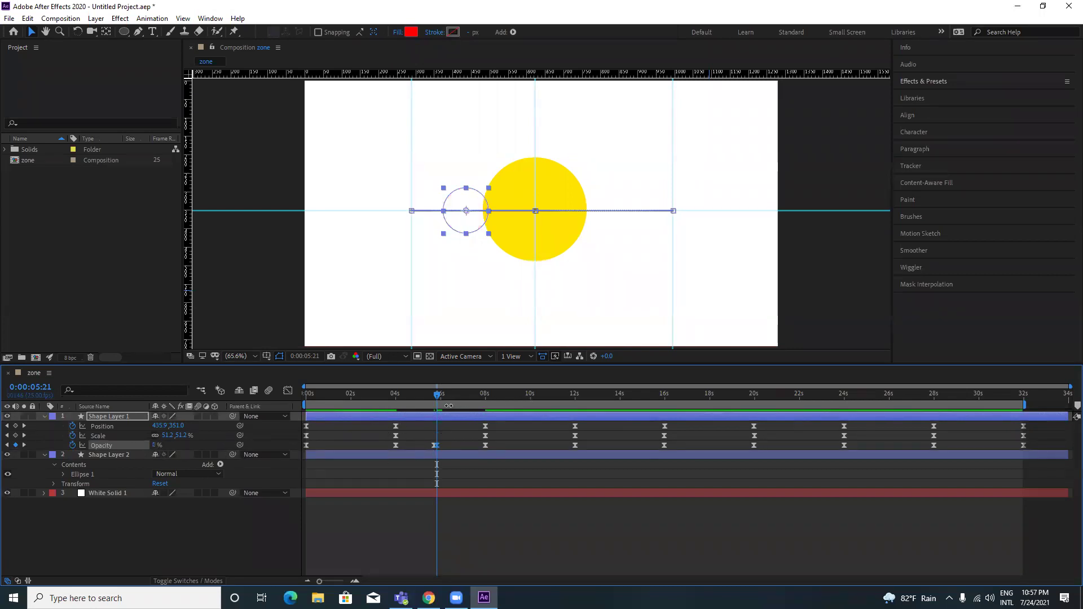
Step: Preview the red circle's opacity change, and delete its two added Opacity keyframes just before 6 seconds
left_click_drag(433, 396, 364, 398)
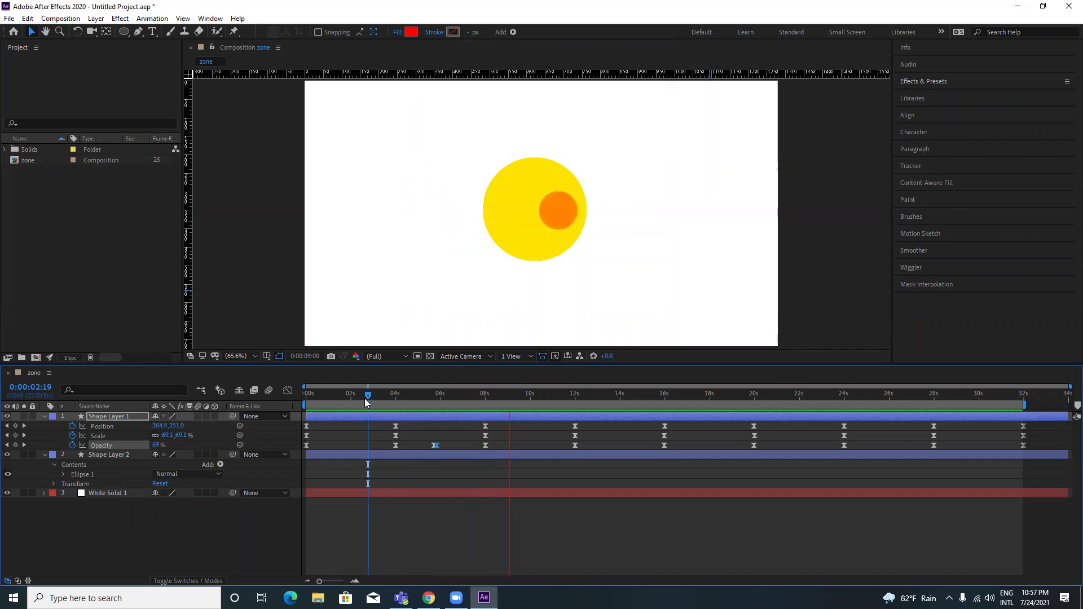
key("space")
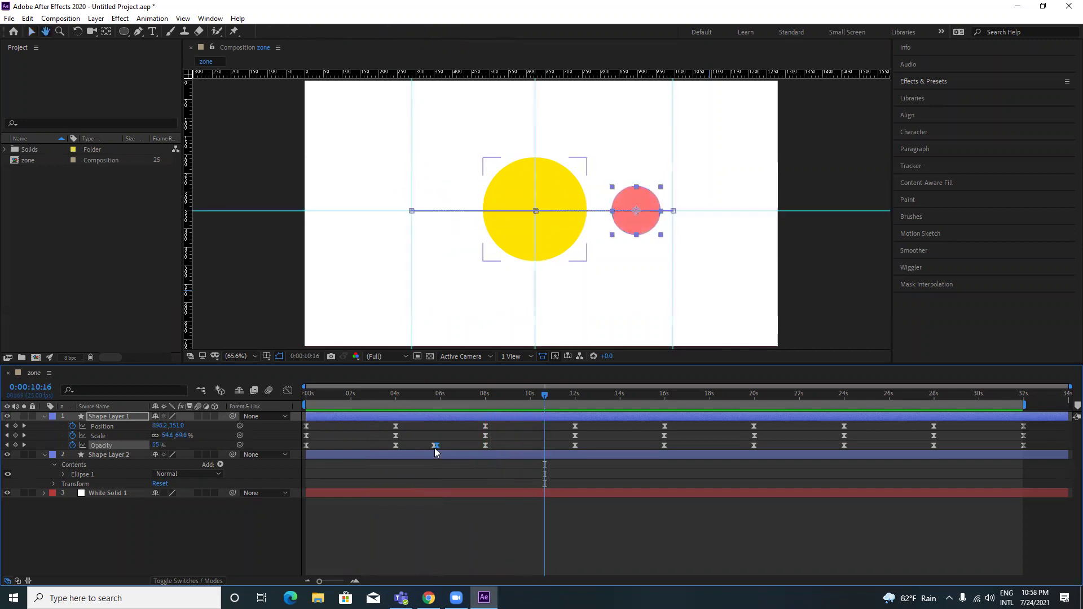
key("Delete")
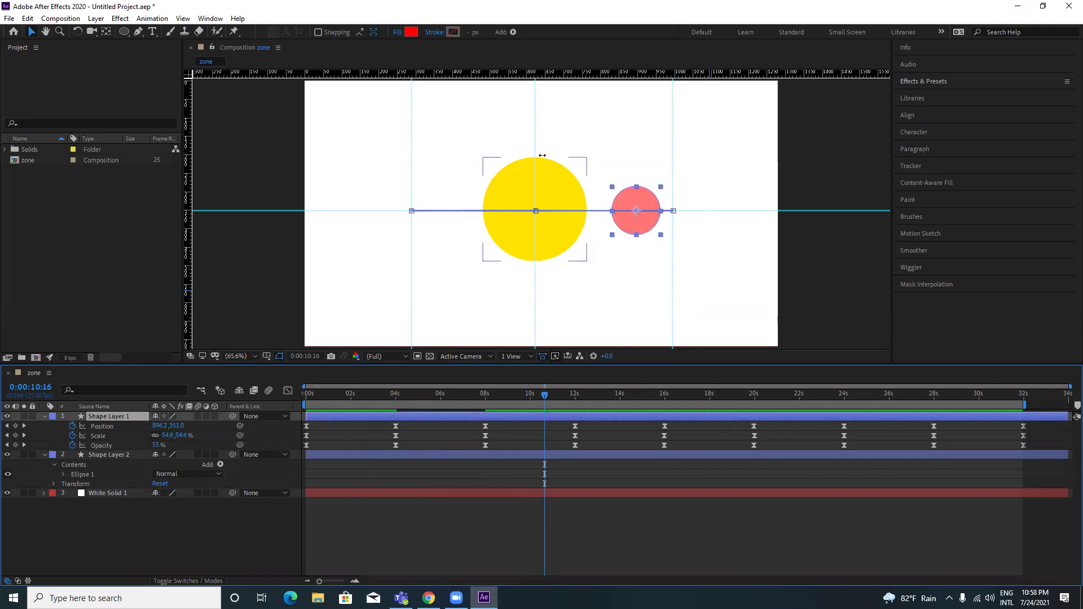
Step: Preview the animation from 0:00:03:08, and place the playhead at 0:00:04:00
left_click(550, 183)
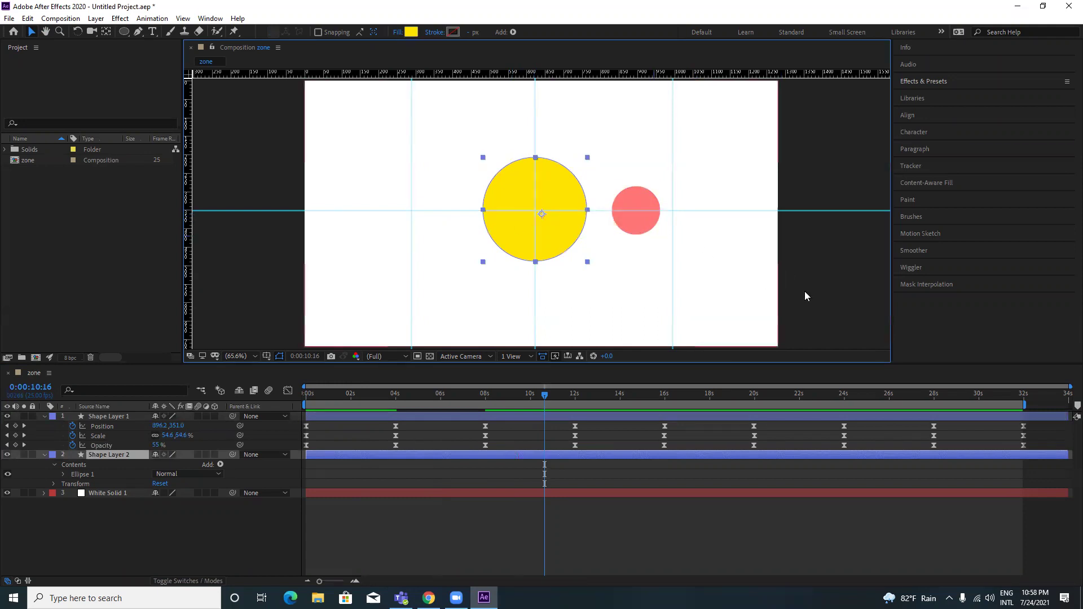
left_click(823, 264)
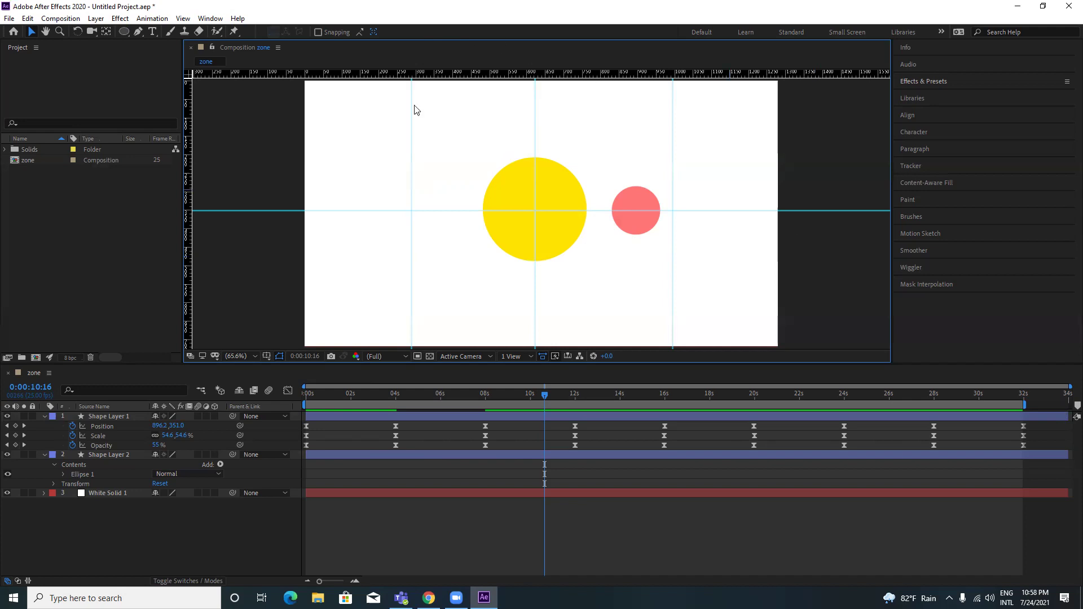
left_click_drag(548, 397, 380, 398)
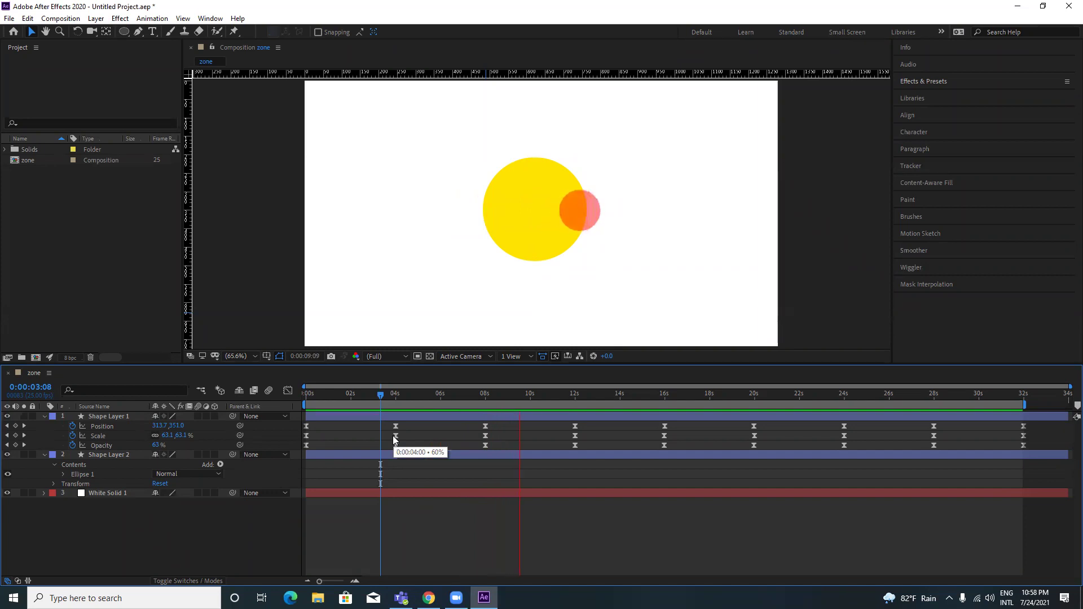
key("space")
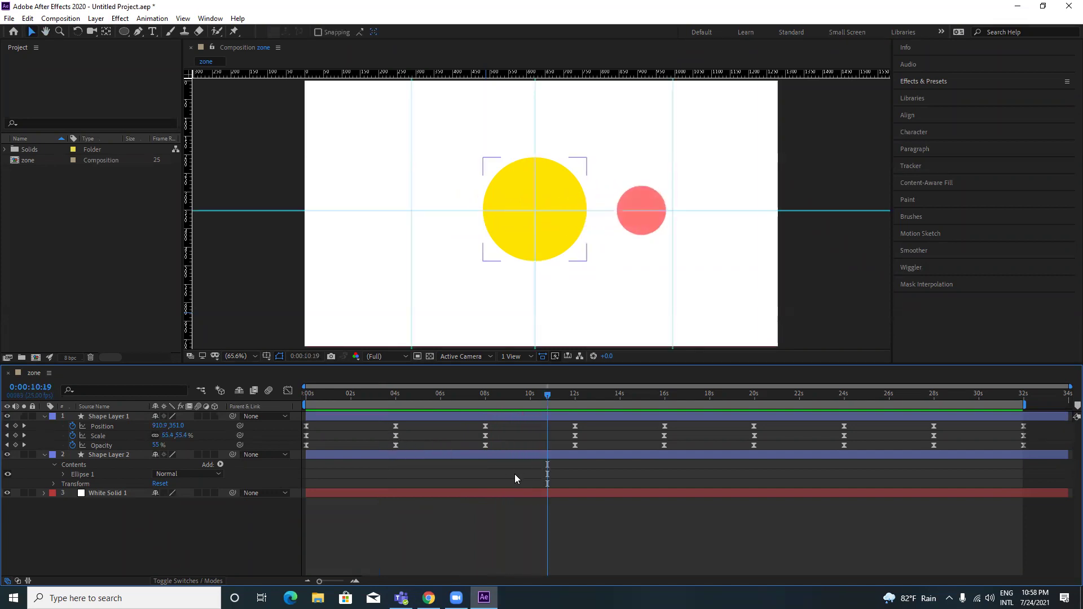
left_click(499, 520)
left_click_drag(547, 395, 395, 419)
mouse_move(398, 418)
left_mouse_down()
mouse_move(458, 416)
mouse_move(396, 424)
left_mouse_up()
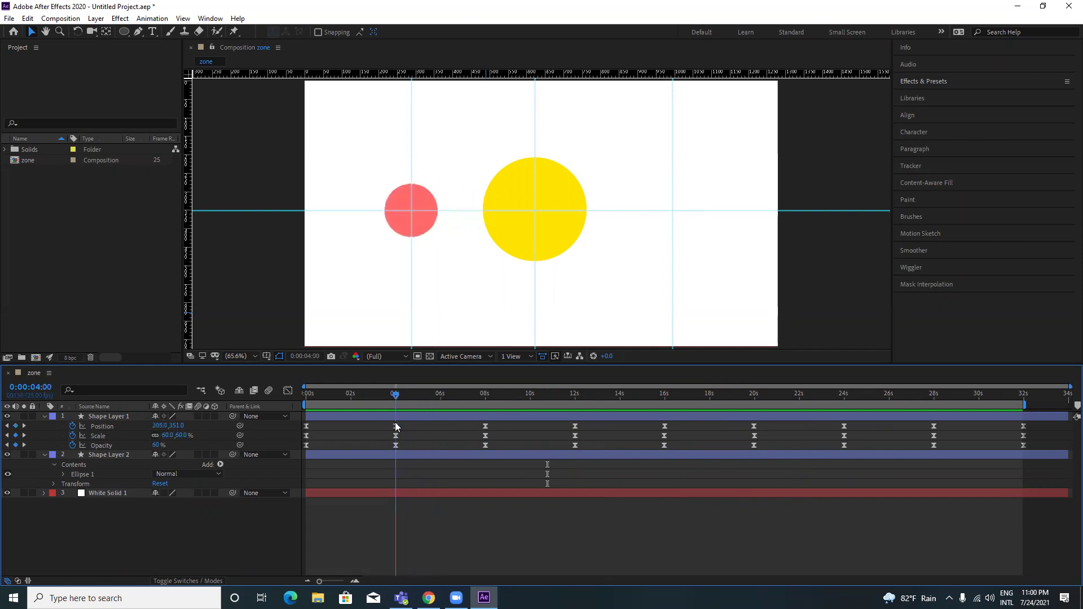
Step: Try to draw an ellipse over the yellow circle with the Ellipse tool on the red circle's layer, and delete it
left_click(409, 455)
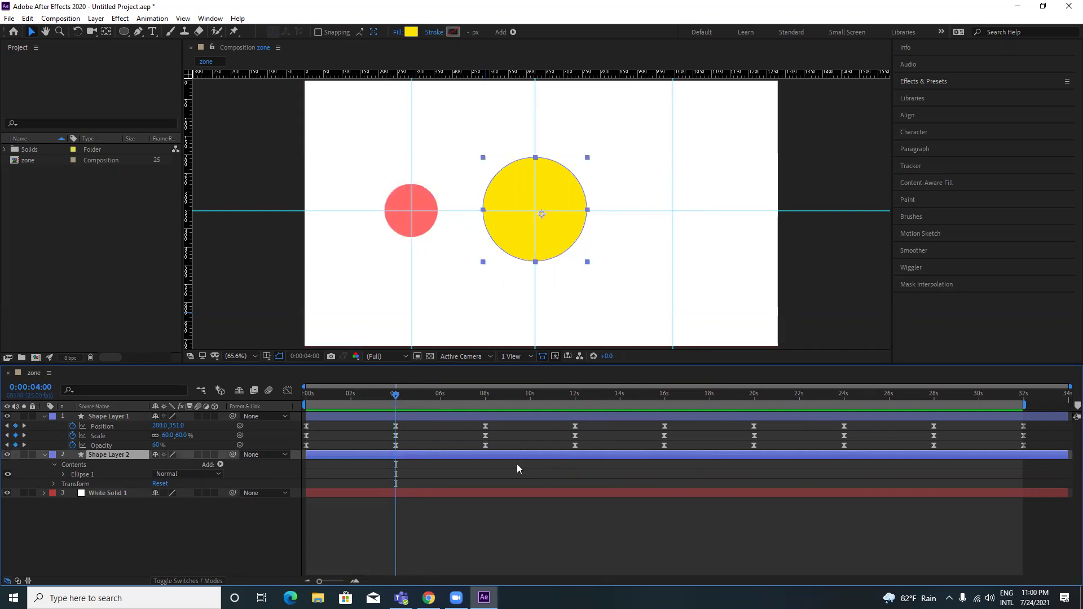
left_click(484, 526)
left_click(449, 414)
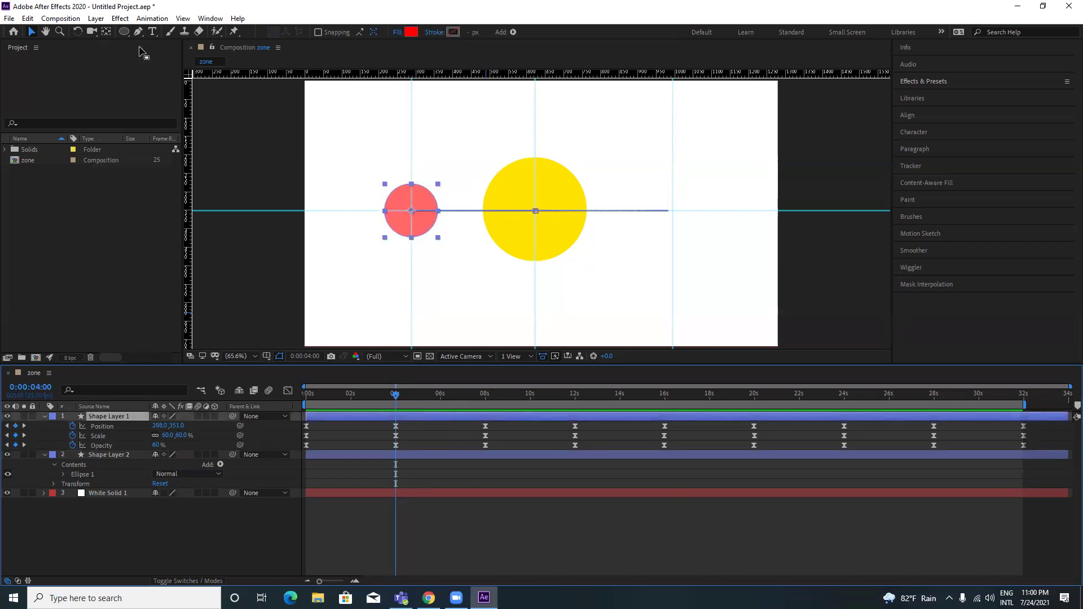
left_click(124, 32)
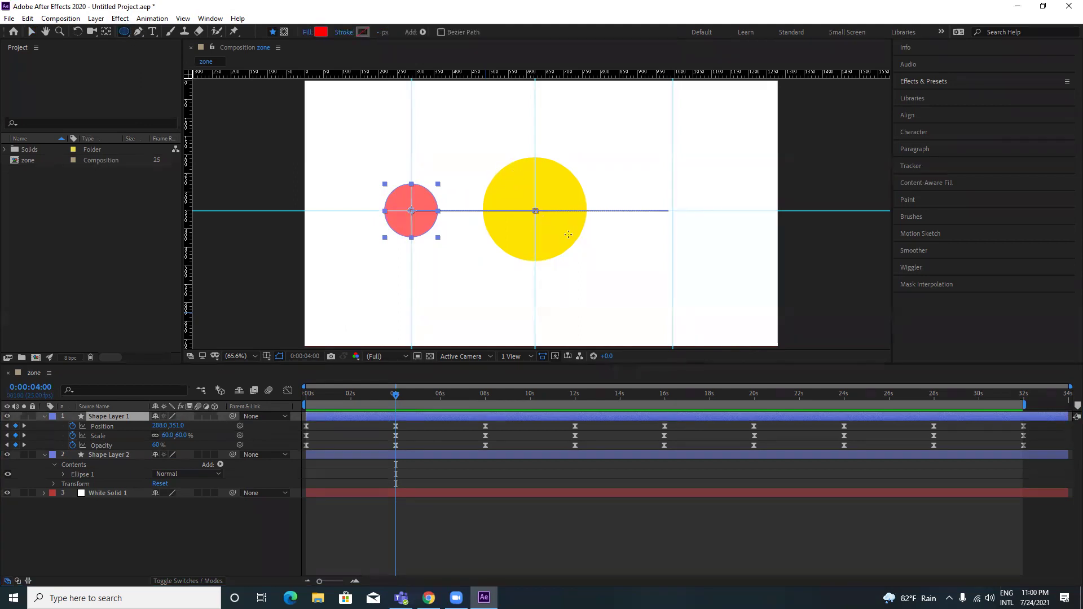
left_click_drag(582, 251, 587, 255)
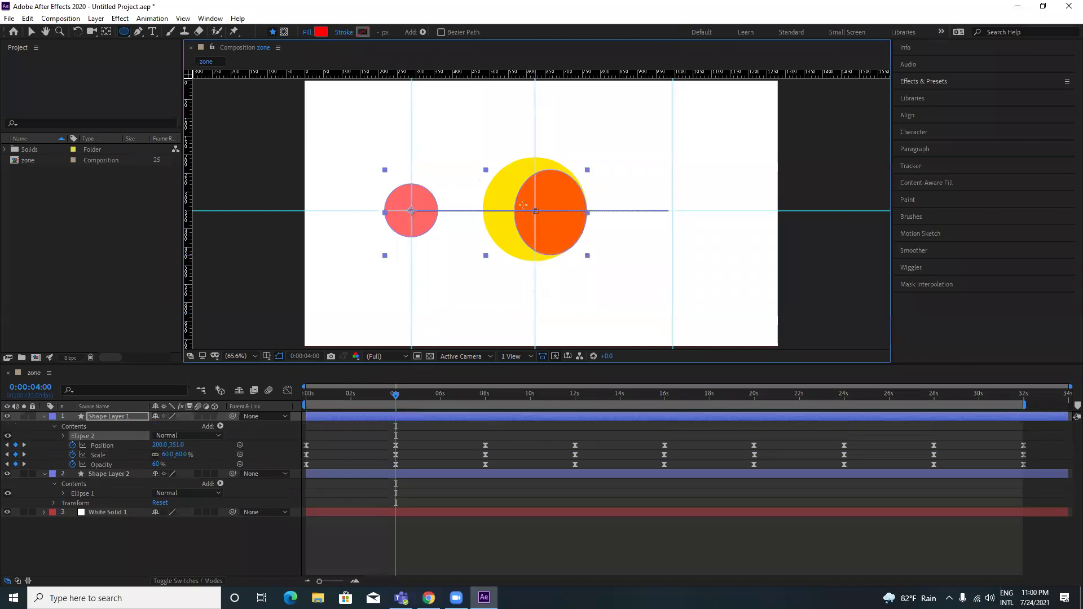
key("Delete")
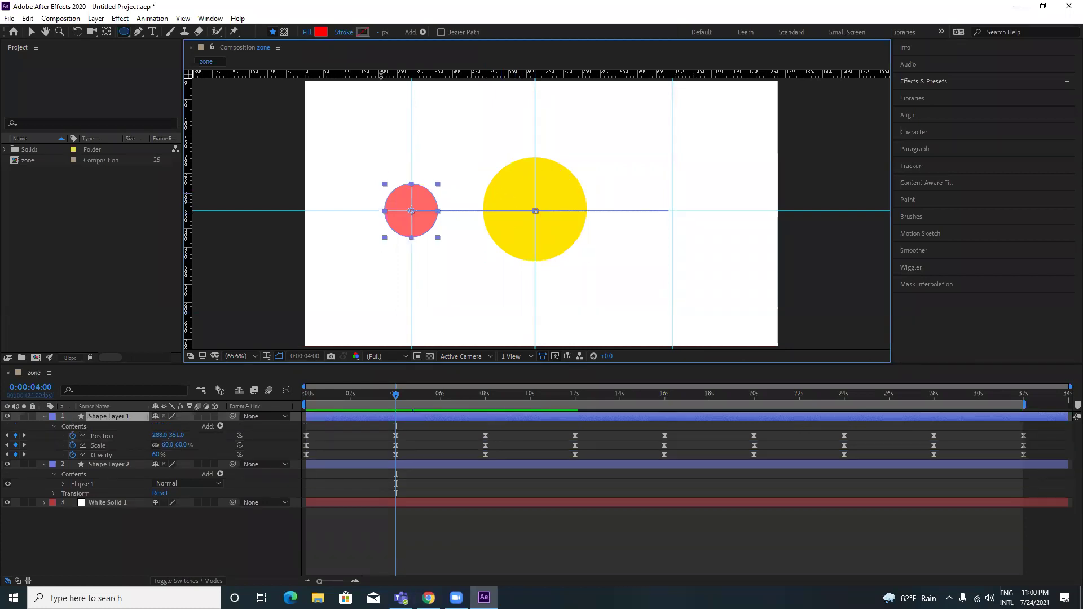
Step: Try adding a new mask to the red circle's layer at 0:00:04:00, and undo it
left_click(326, 416)
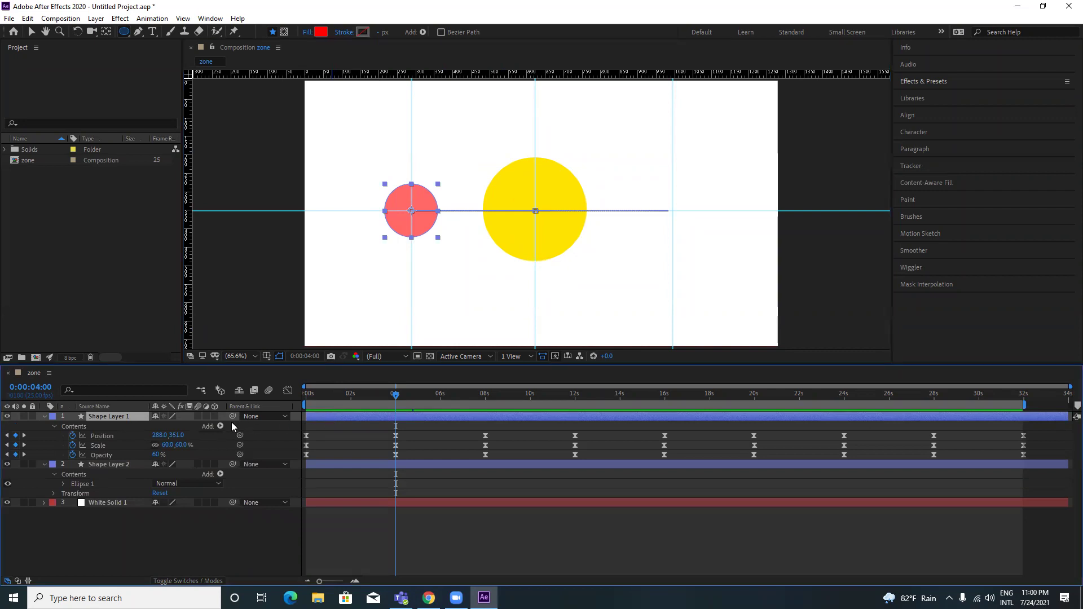
left_click(219, 427)
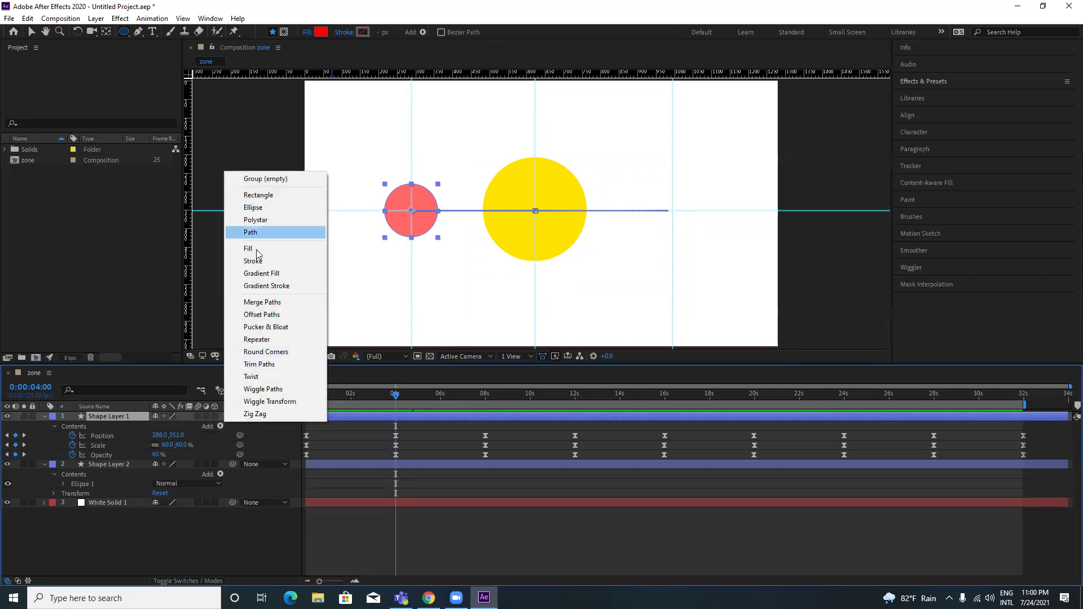
left_click(231, 520)
left_click(437, 417)
right_click(437, 417)
mouse_move(480, 110)
left_click(598, 108)
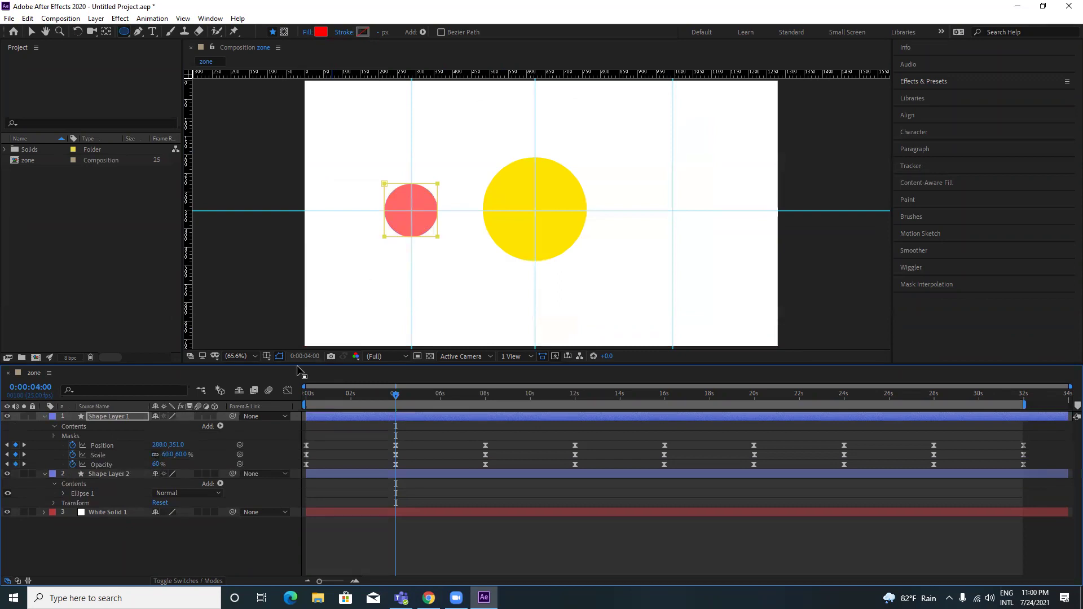
key("ctrl+z")
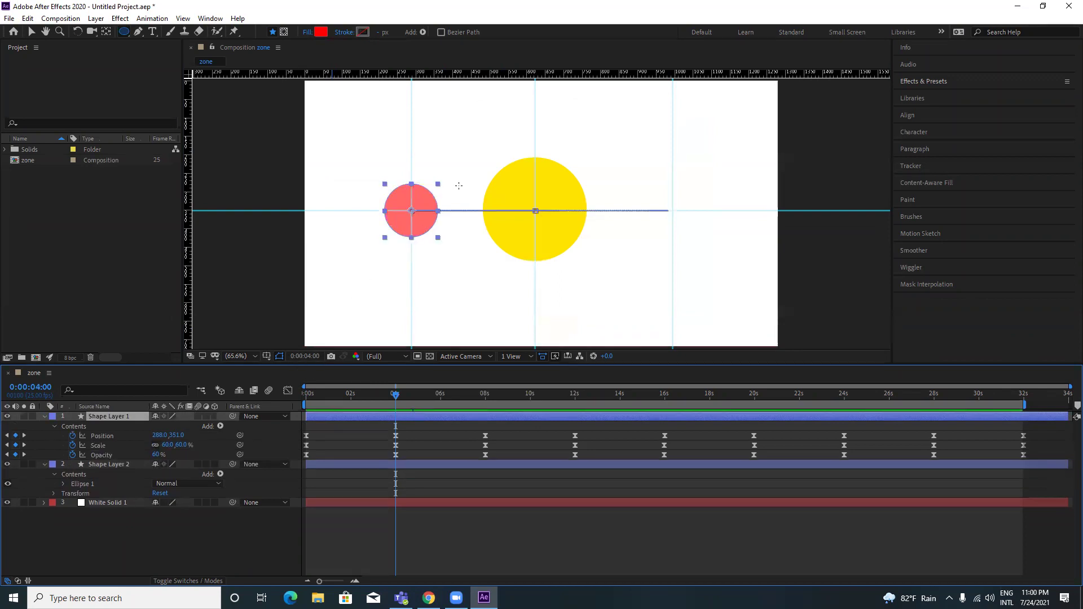
Step: Try to trace the yellow circle with the Pen tool on the red circle's layer, and undo the three points
left_click(138, 32)
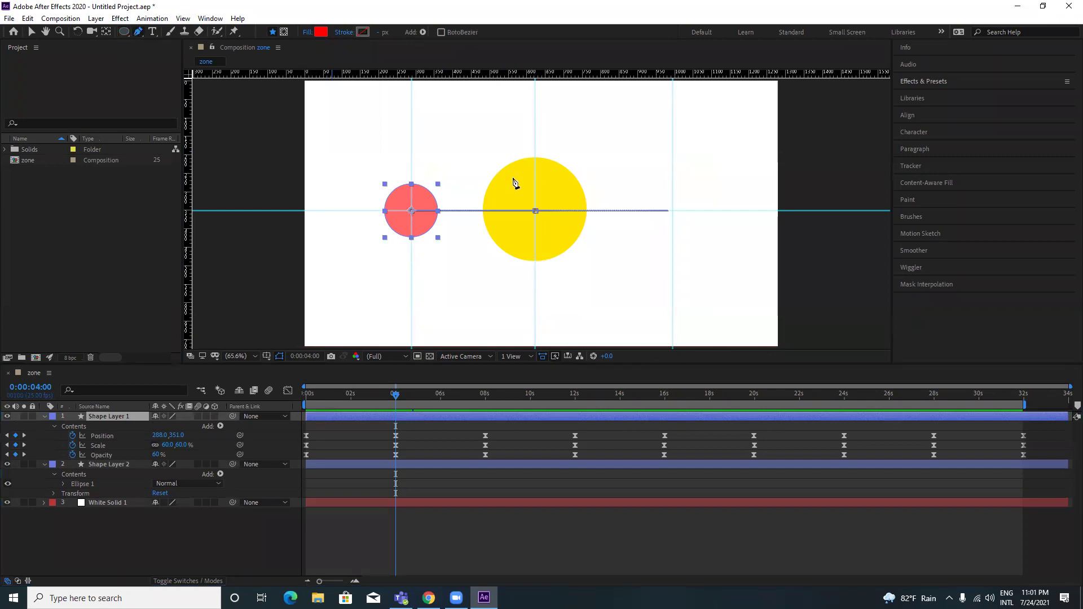
left_click(530, 154)
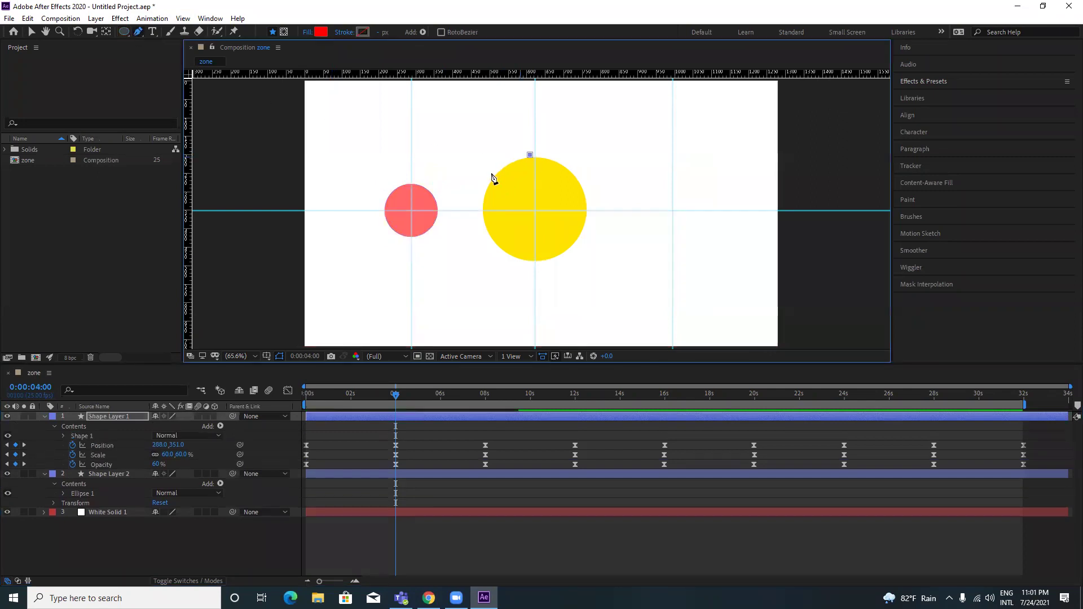
left_click(481, 210)
left_click(535, 259)
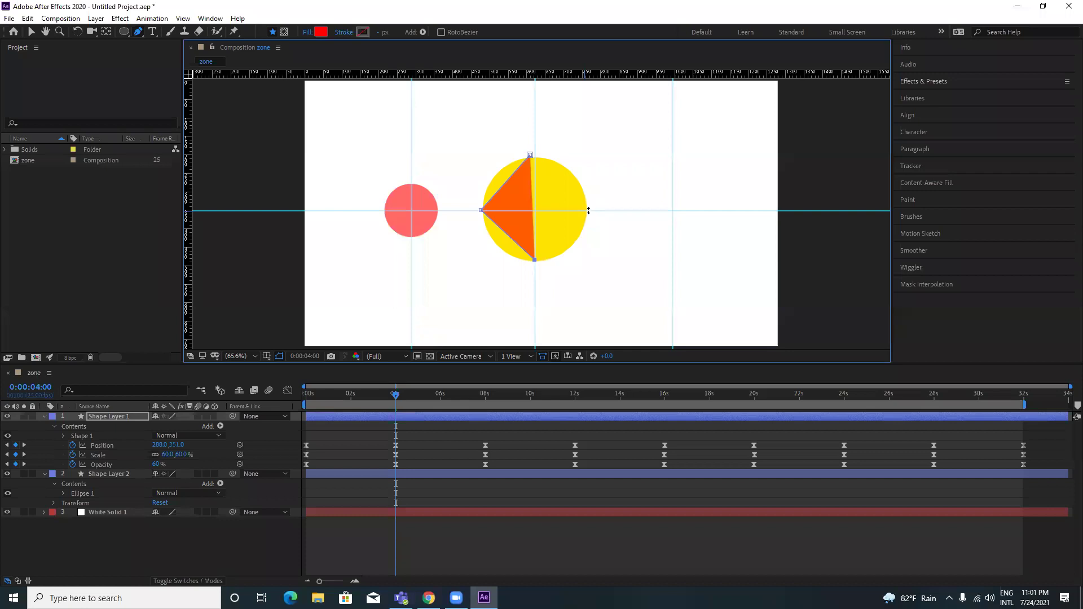
key("ctrl+z")
key("ctrl+z")
key("ctrl+z")
Step: Preview the animation from the start, and return the playhead to 0:00:04:01
left_click_drag(396, 395, 291, 387)
key("space")
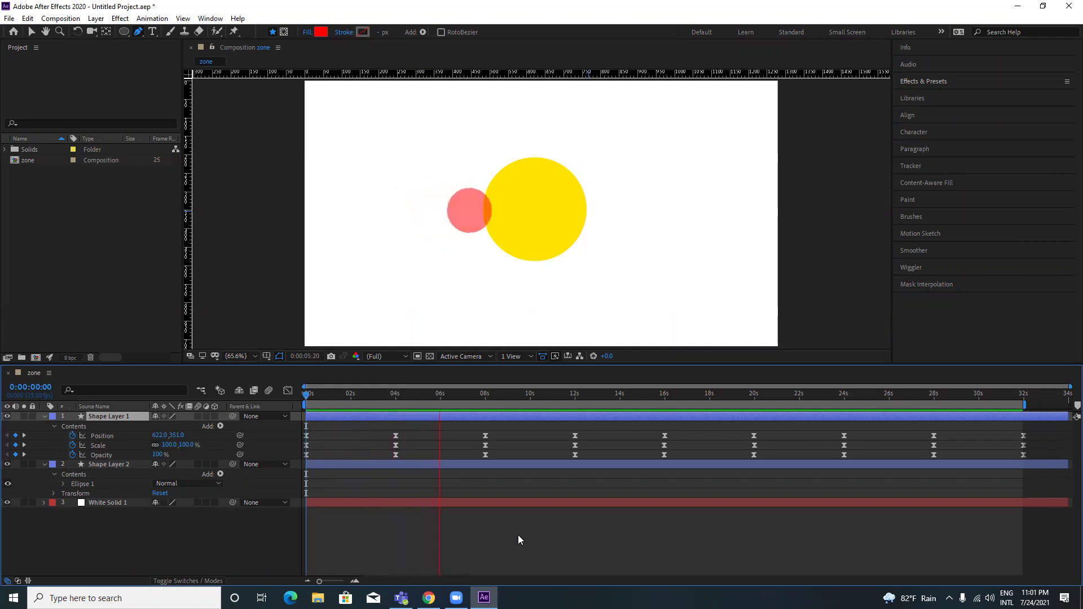
key("space")
left_click_drag(445, 394, 397, 389)
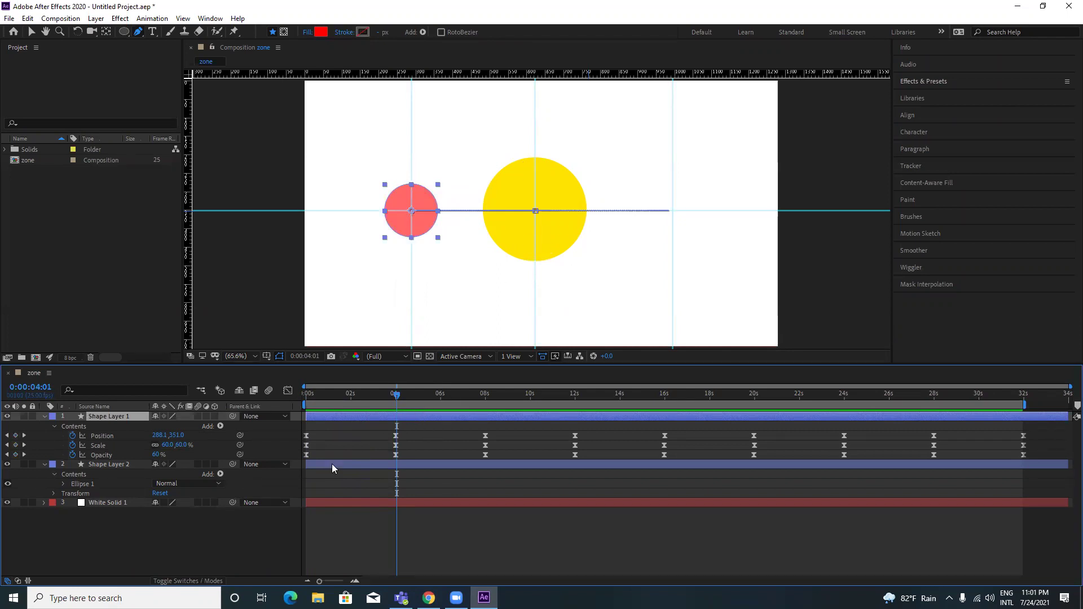
Step: Try to draw a rectangle around the red circle with the Rectangle tool on its layer, and undo it
left_click(126, 34)
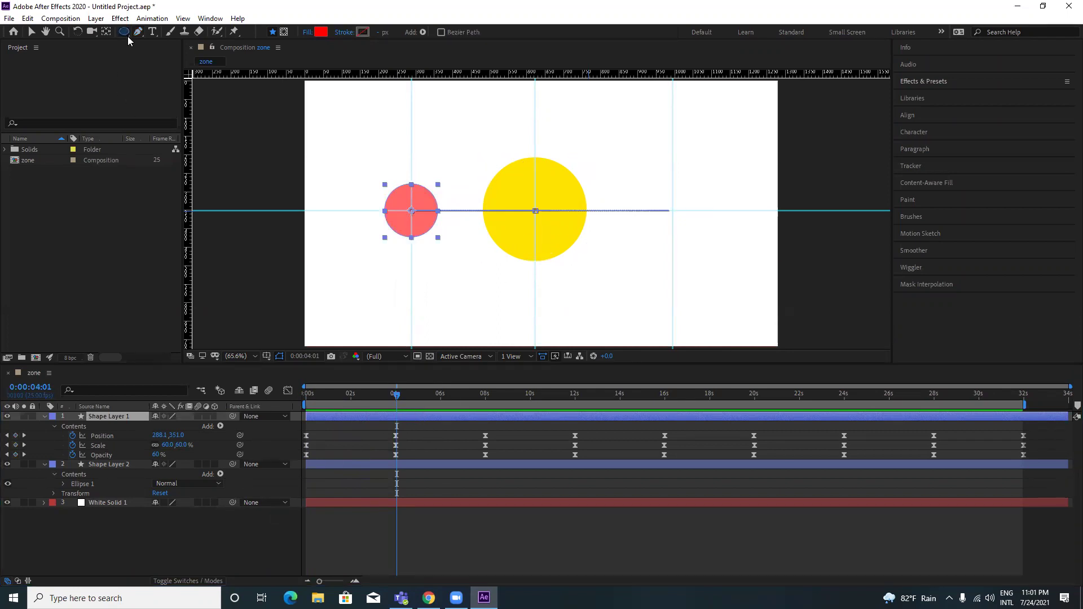
left_click_drag(126, 33, 155, 36)
mouse_move(344, 170)
left_mouse_down()
mouse_move(414, 215)
mouse_move(462, 272)
left_mouse_up()
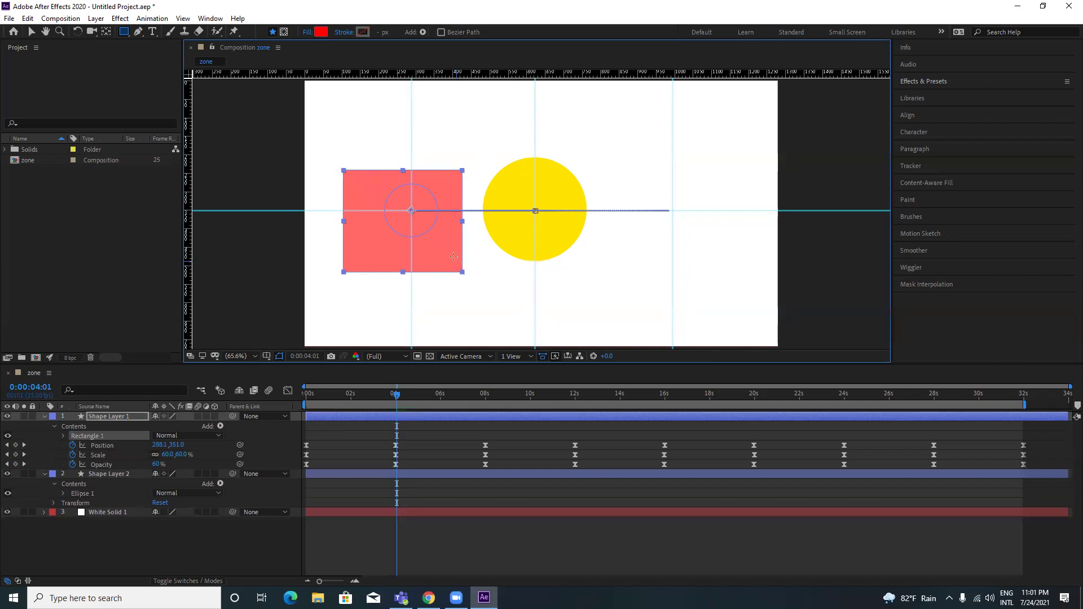
key("ctrl+z")
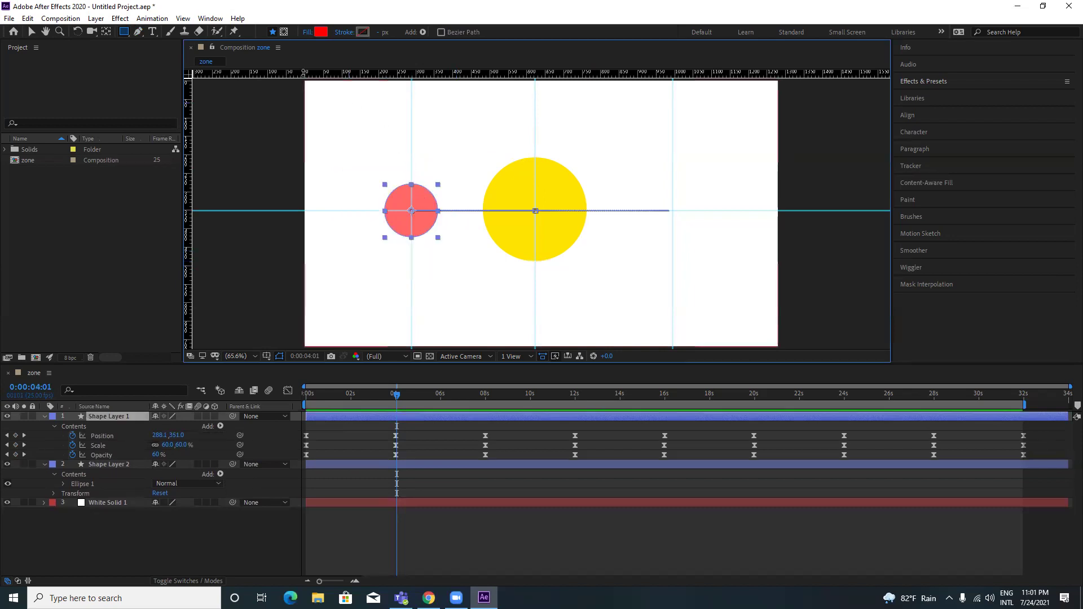
left_click(422, 32)
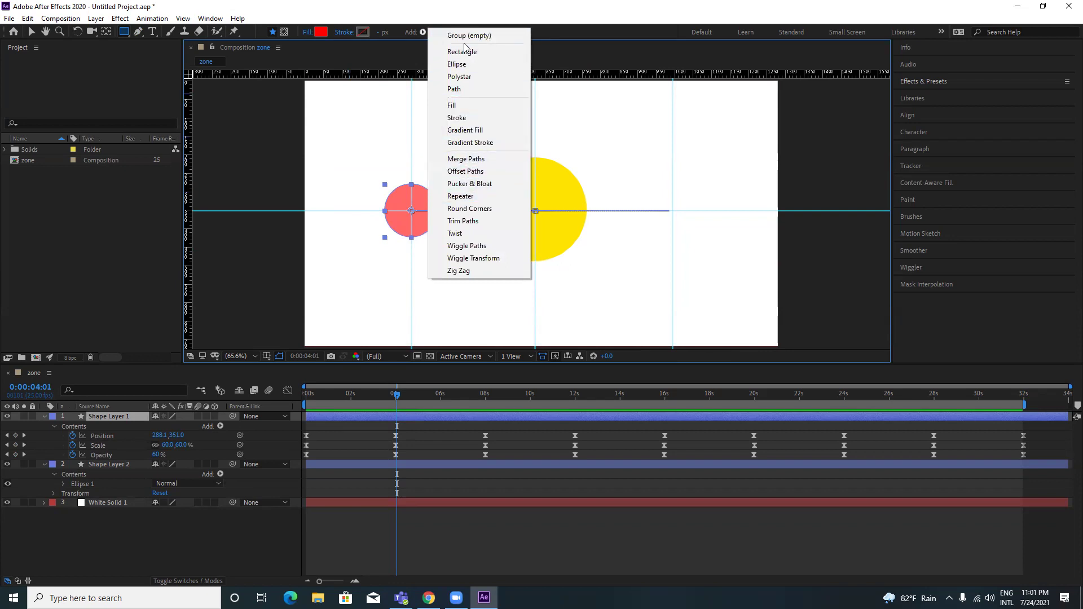
key("Escape")
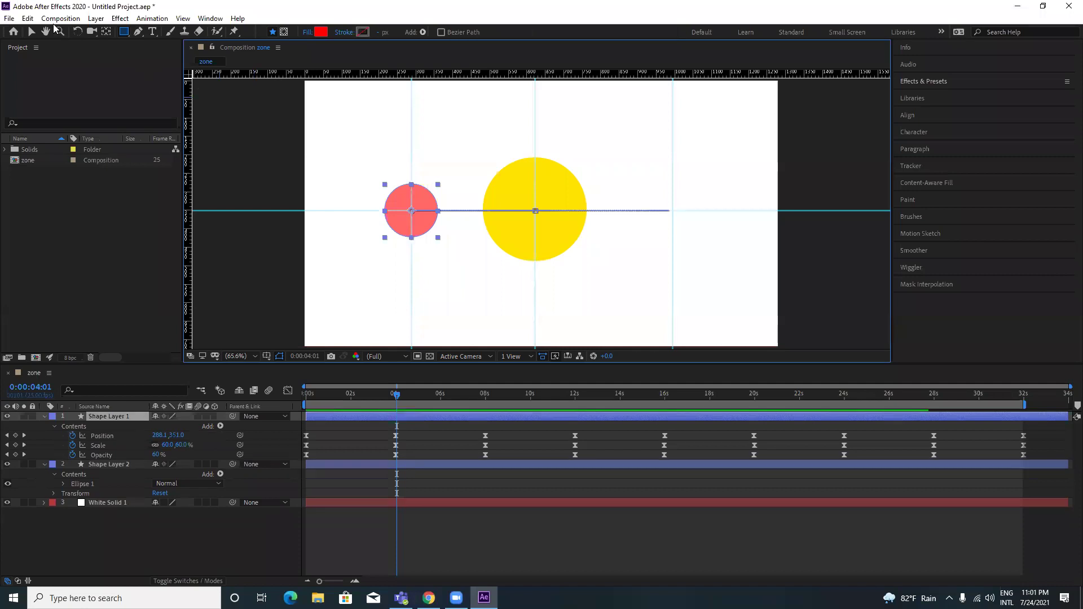
Step: Add a new mask to the red circle's layer at 0:00:04:01, and expand the layer's Masks group
left_click(120, 18)
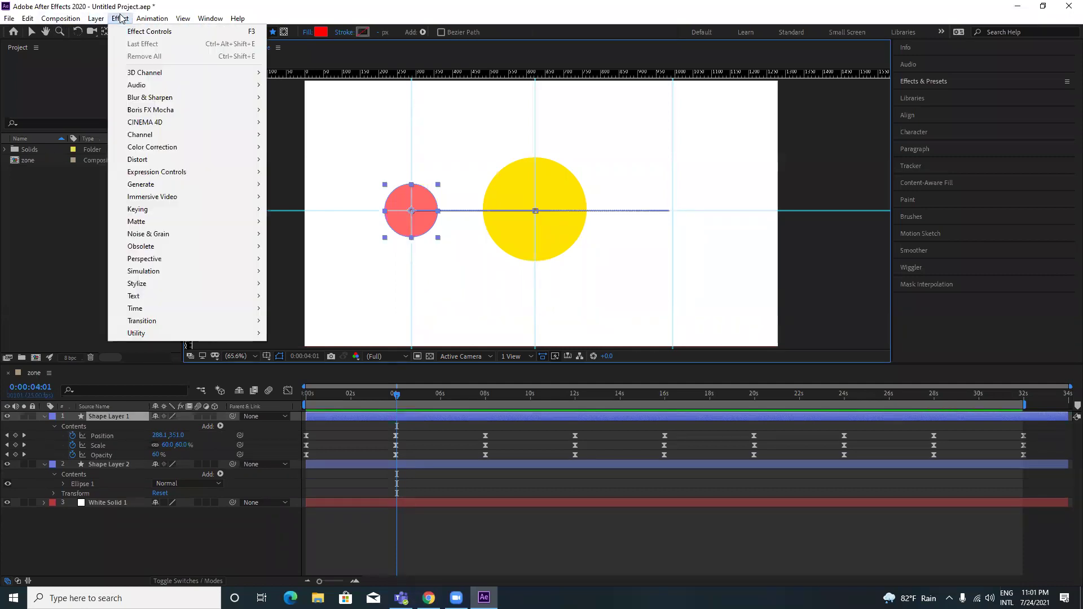
mouse_move(104, 20)
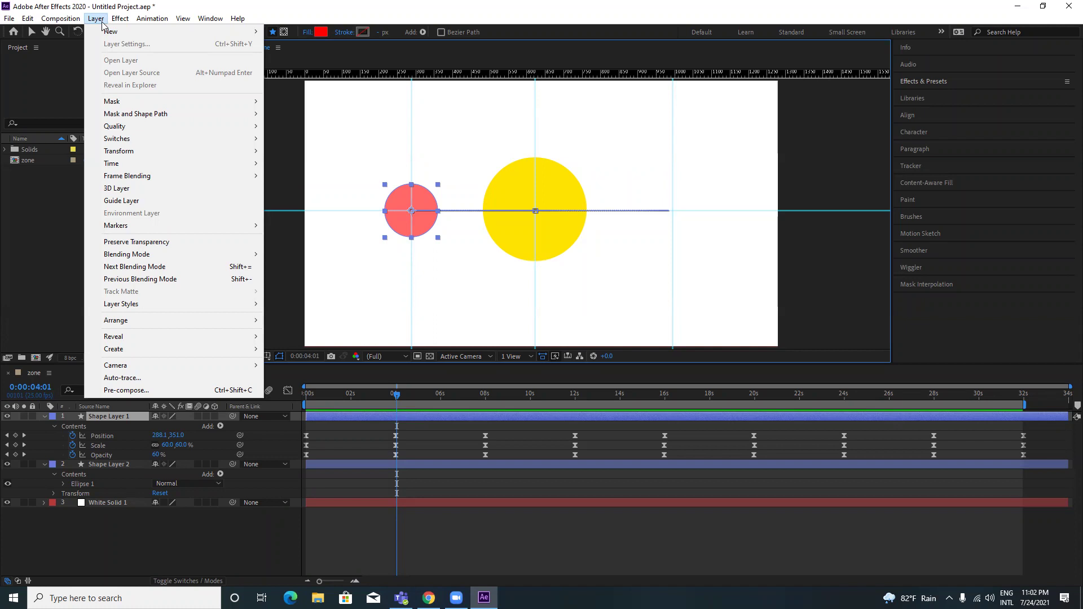
mouse_move(260, 105)
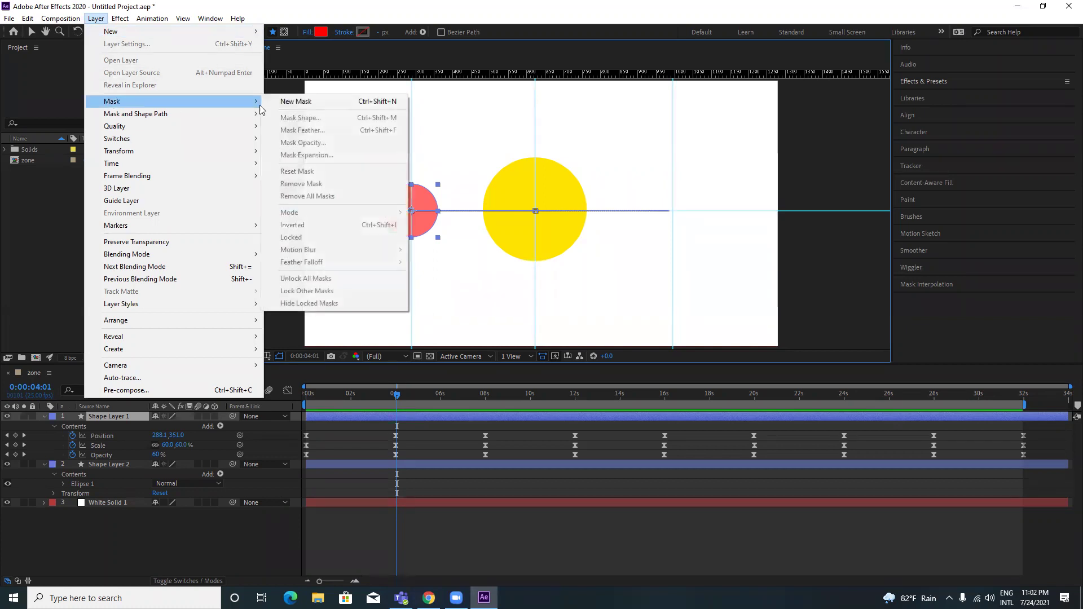
left_click(301, 101)
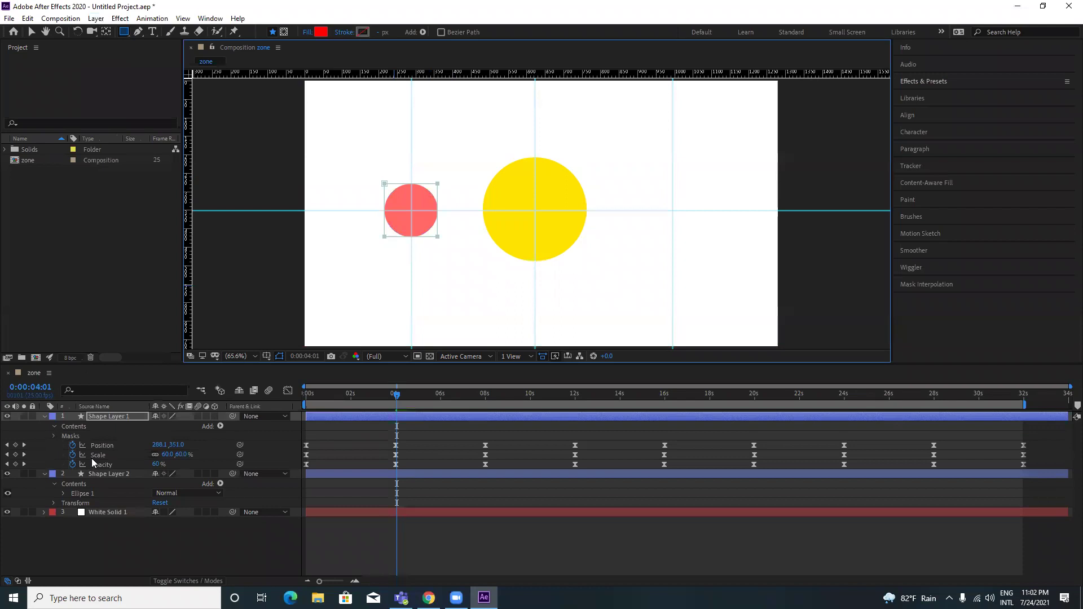
left_click(53, 435)
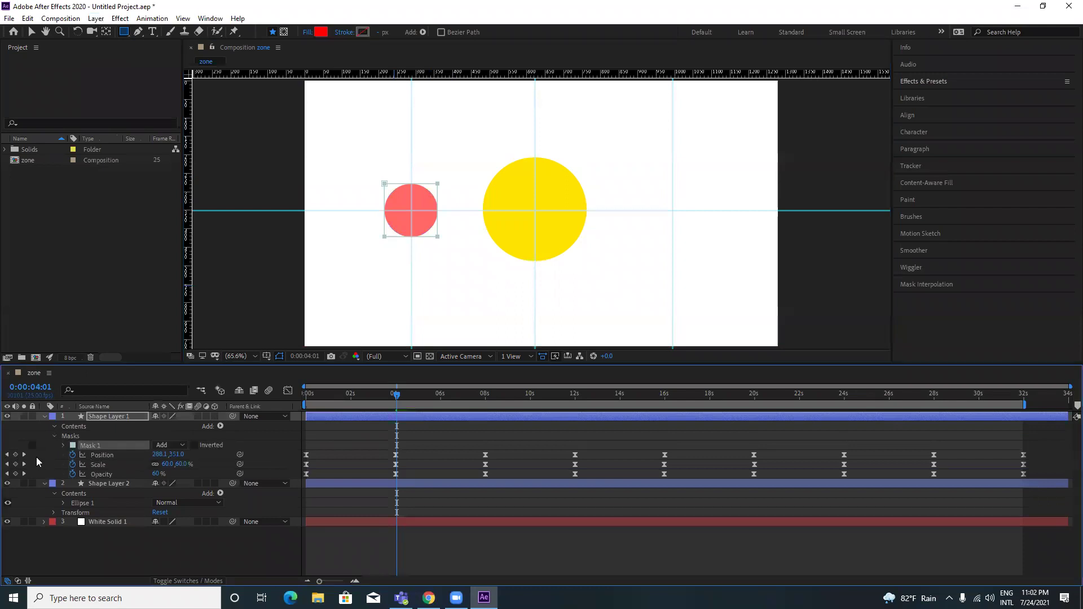
Step: Reshape the red circle's mask horizontally so its side edges align with the yellow circle's left and right edges
left_click(93, 455)
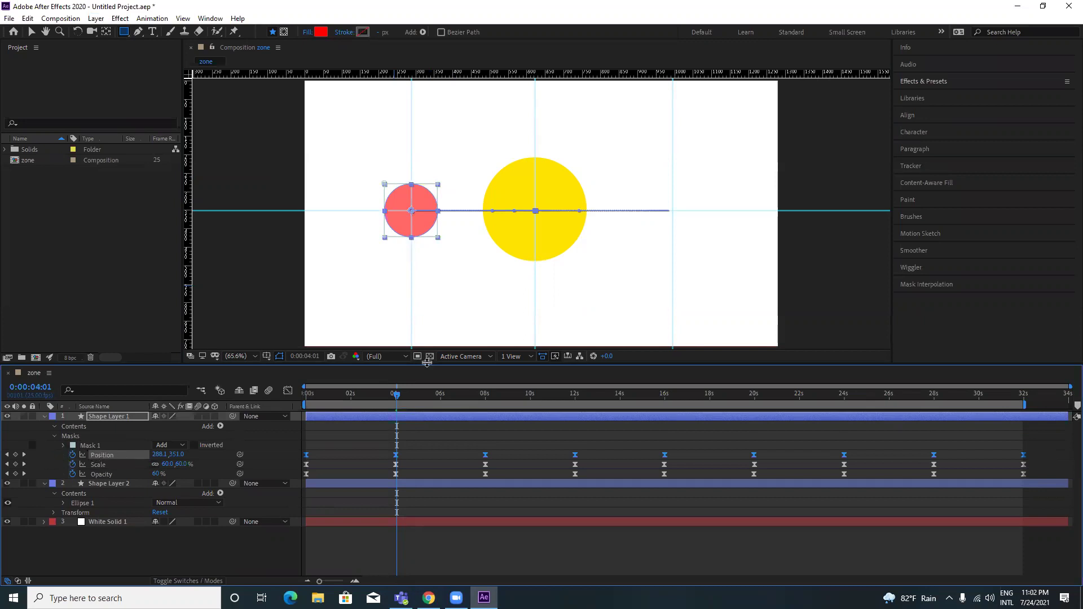
left_click(30, 34)
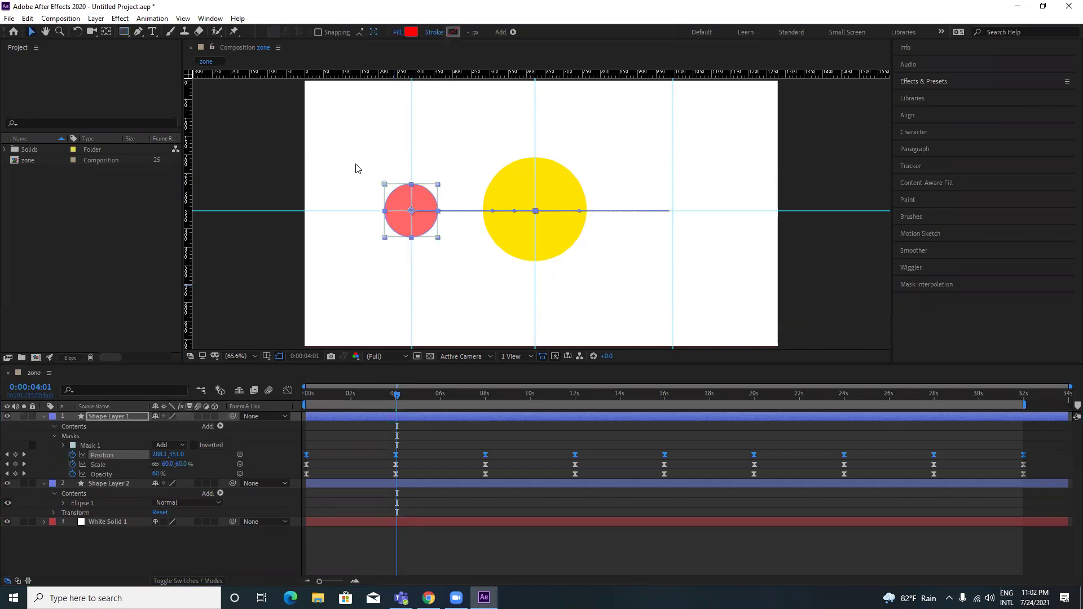
left_click(438, 232)
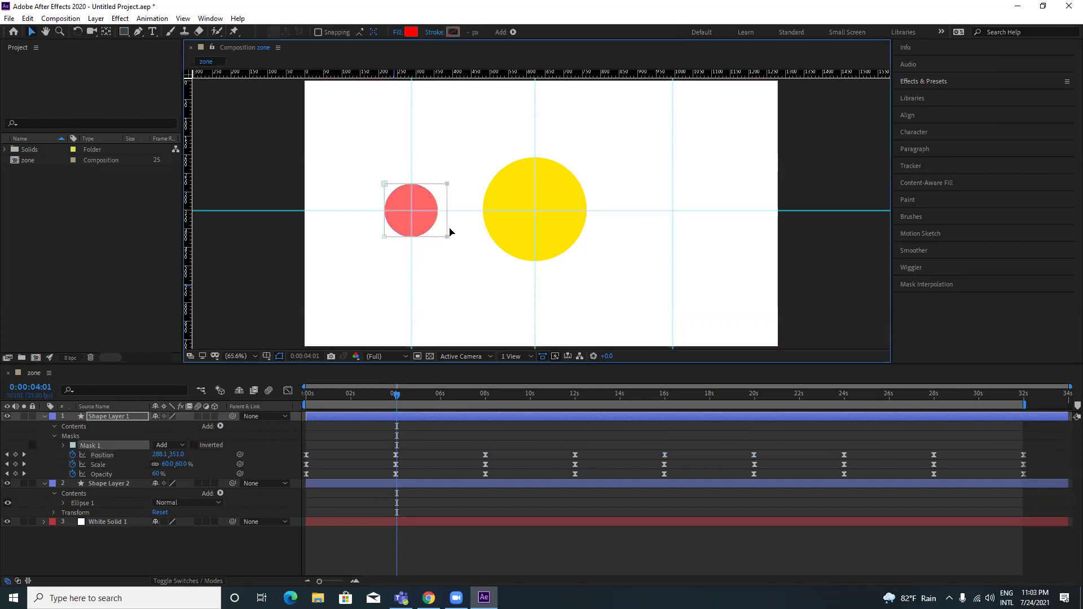
left_click_drag(439, 232, 587, 232)
left_click_drag(384, 213, 483, 213)
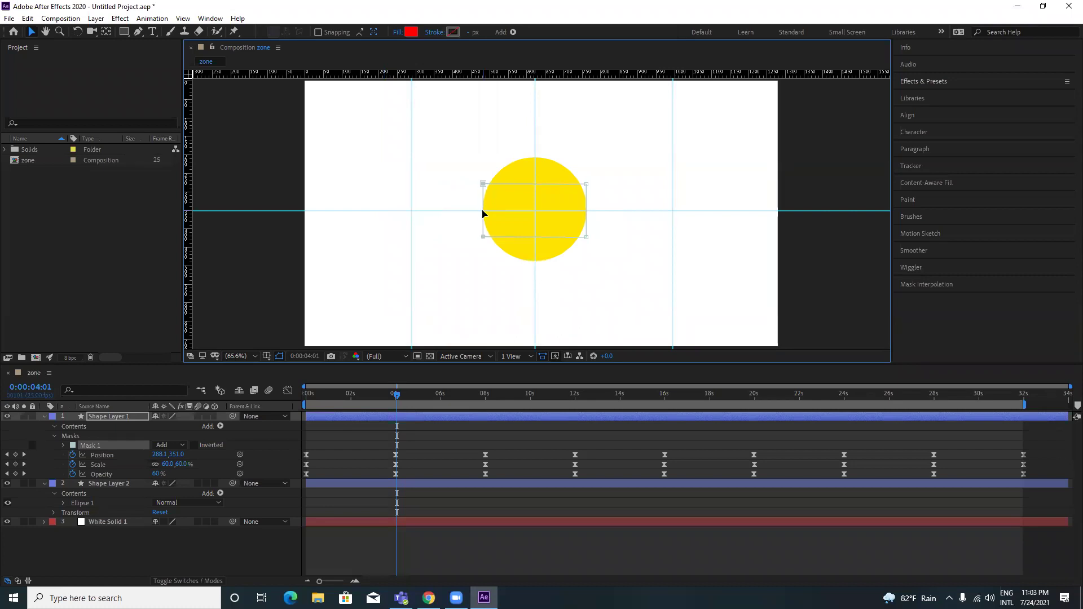
Step: Invert the red circle's mask, and check its effect back to 0:00:00:00
left_click(194, 446)
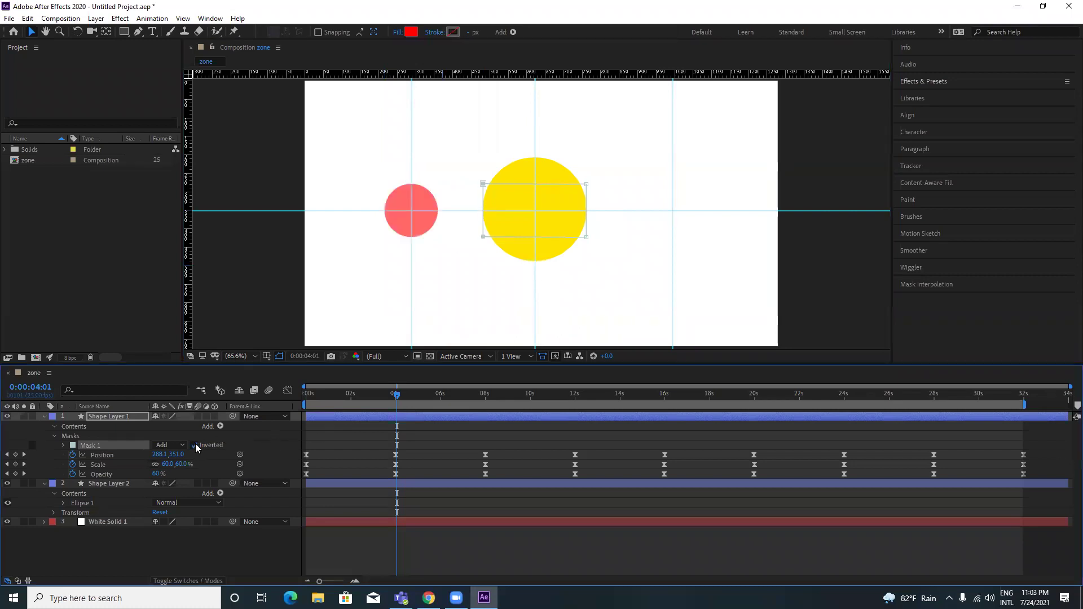
left_click_drag(396, 394, 323, 393)
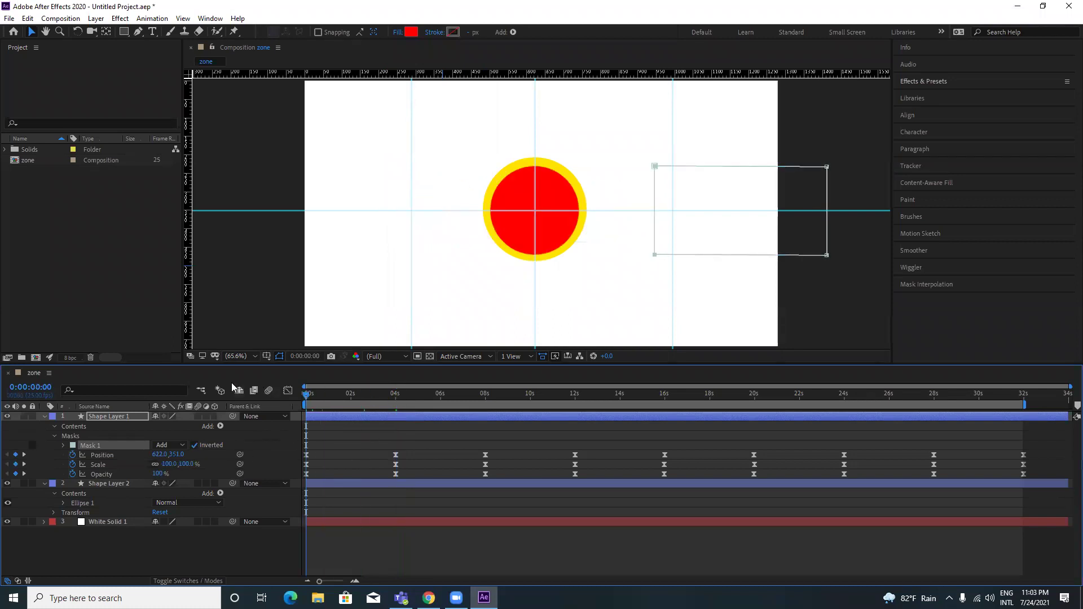
Step: Preview the masked orbit animation, and remove both the inversion and the mask from the red circle's layer
key("space")
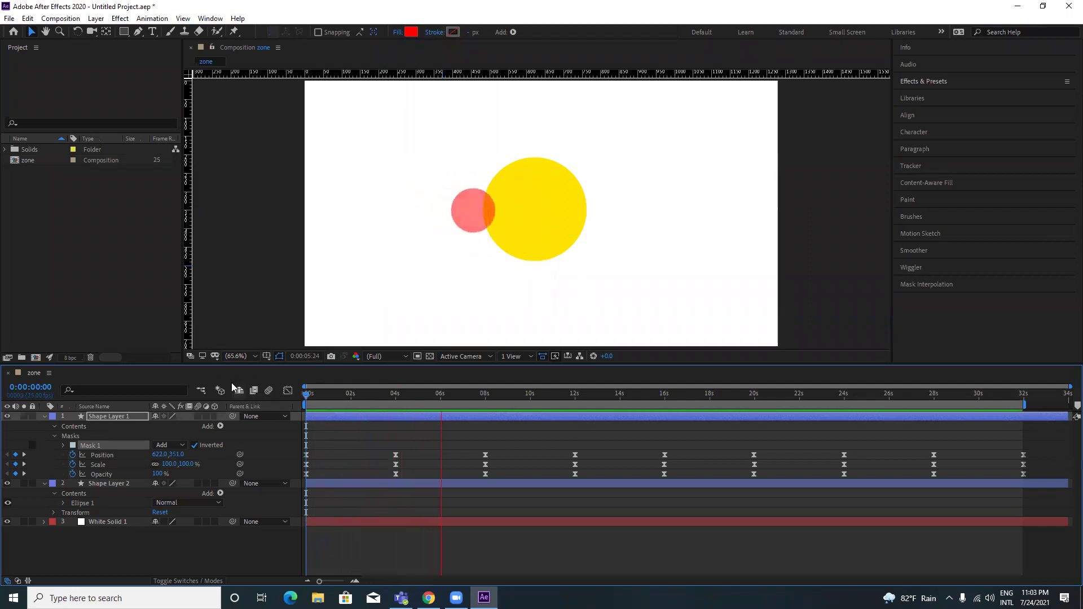
key("space")
key("ctrl+z")
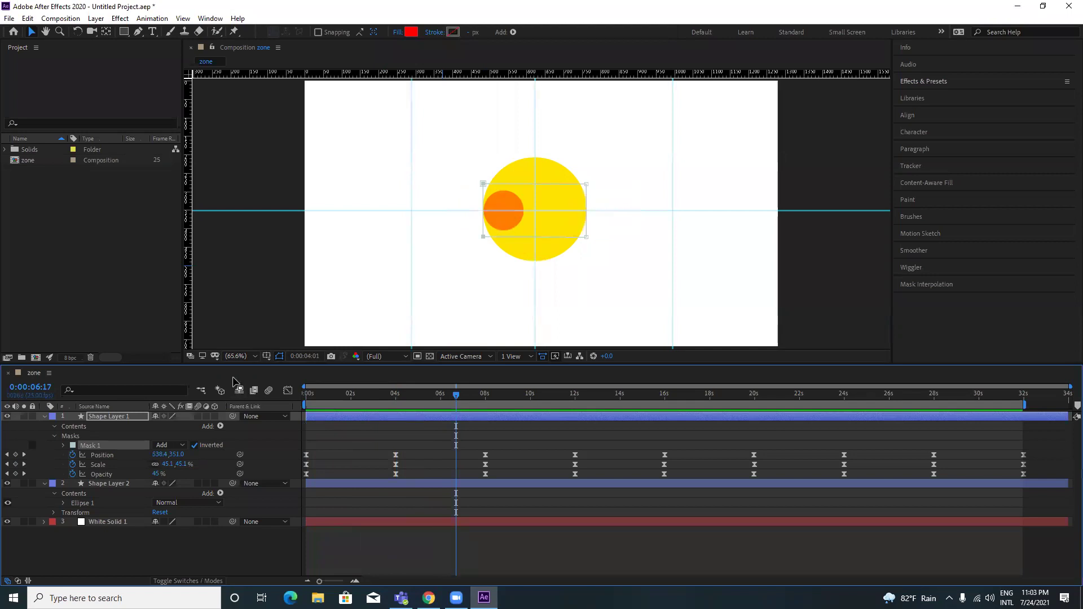
left_click(832, 250)
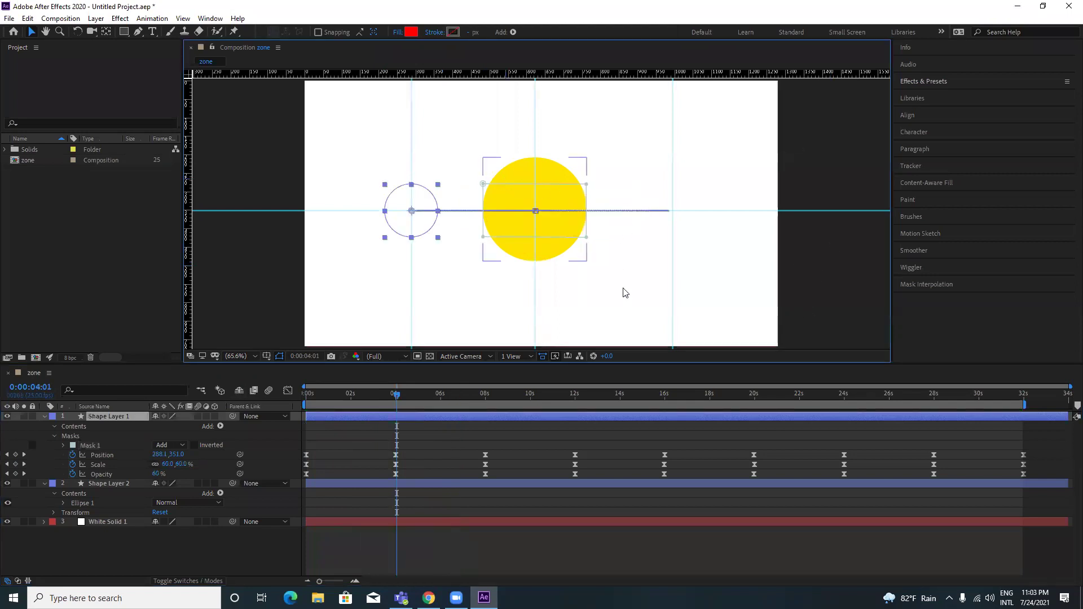
left_click(177, 455)
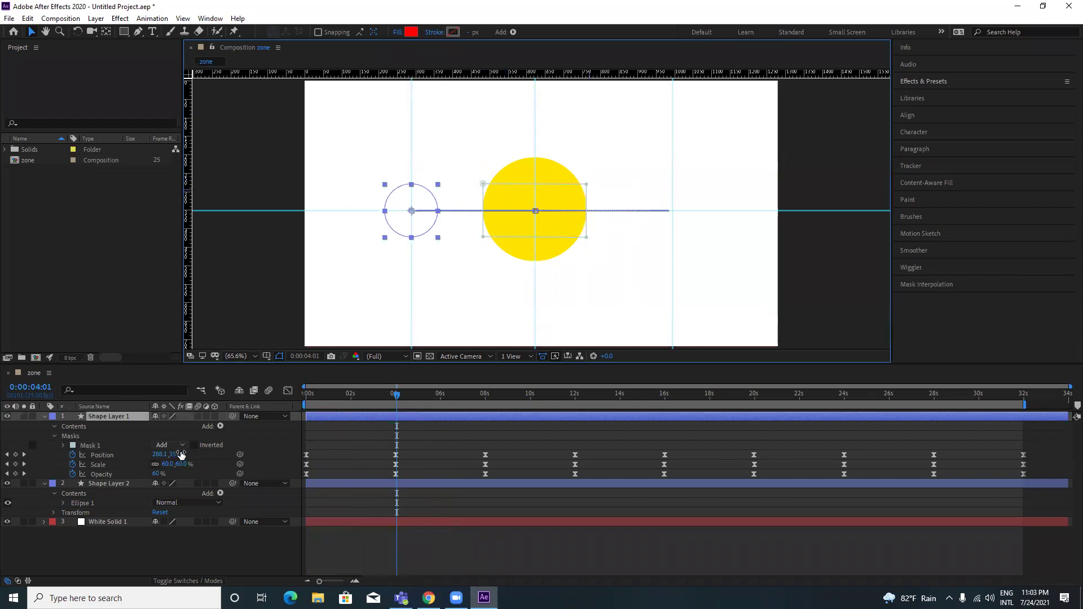
left_click(97, 448)
key("Delete")
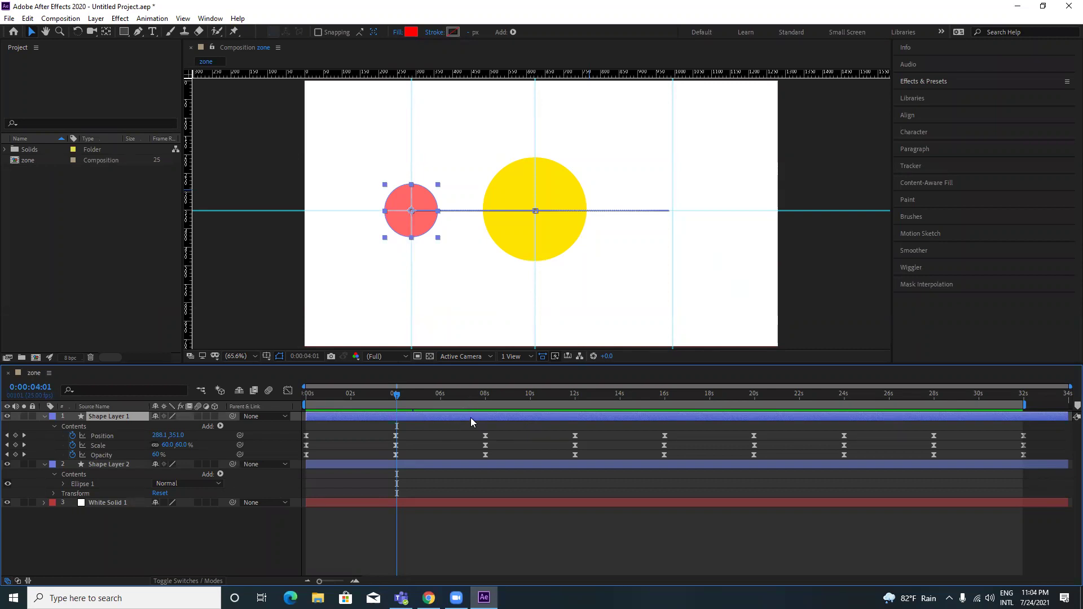
Step: Delete the red and yellow circle layers, and return the current time to 0:00:00:00
key("Delete")
left_click(453, 416)
key("Delete")
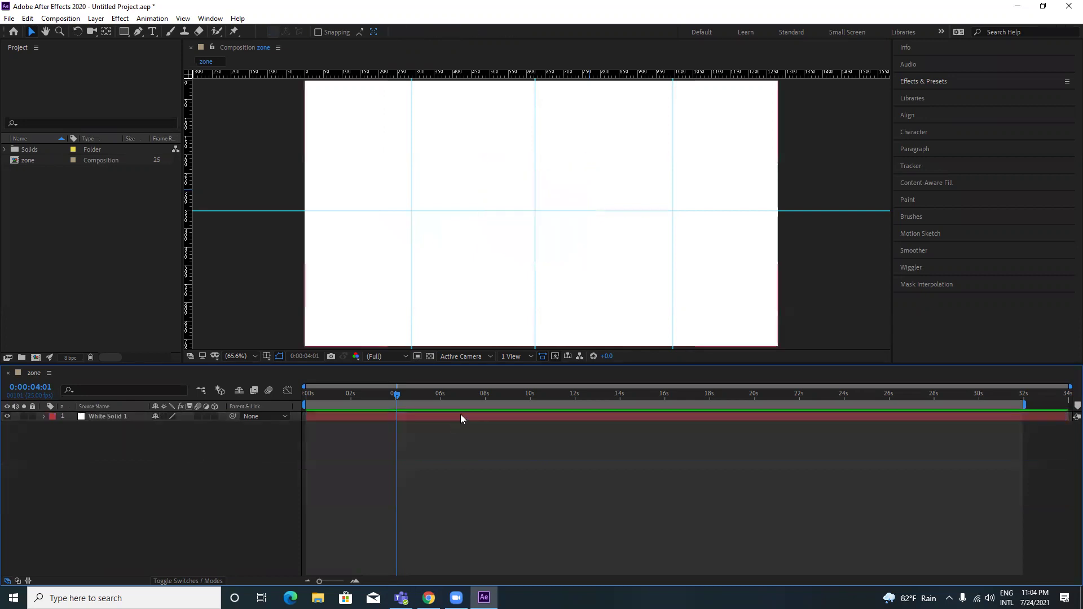
left_click_drag(397, 393, 299, 394)
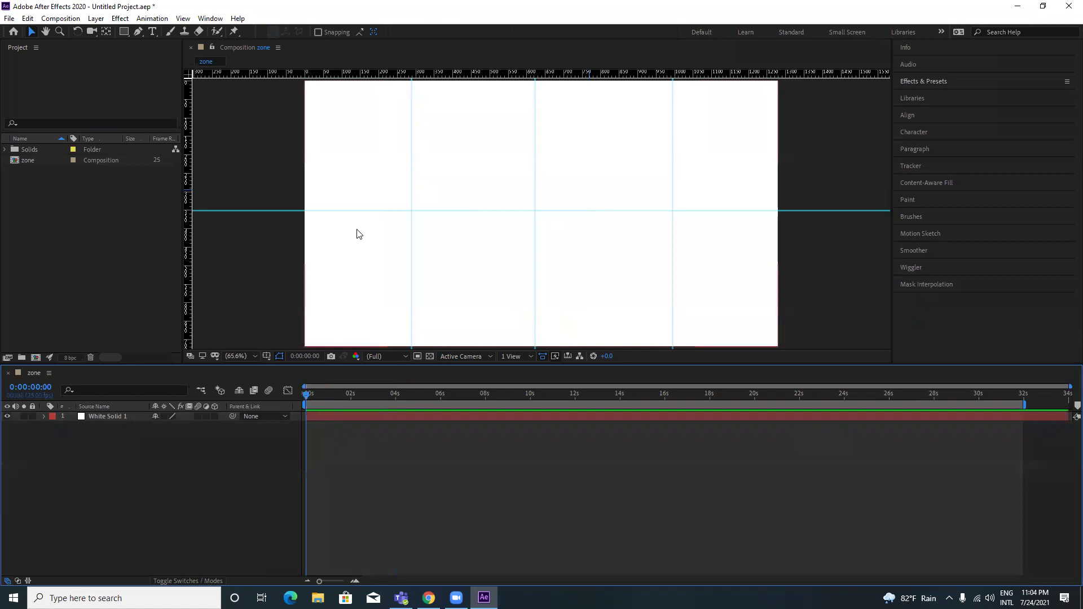
Step: Draw a yellow square about 270 px wide with the Rectangle tool over the intersection of the leftmost vertical and horizontal guides
left_click(124, 31)
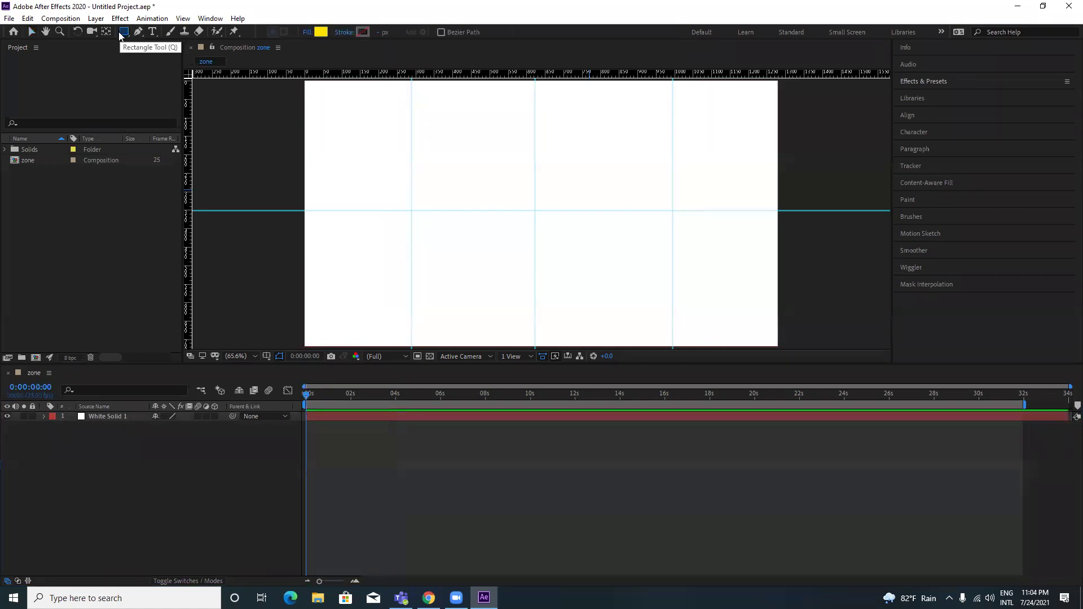
left_click_drag(127, 33, 159, 58)
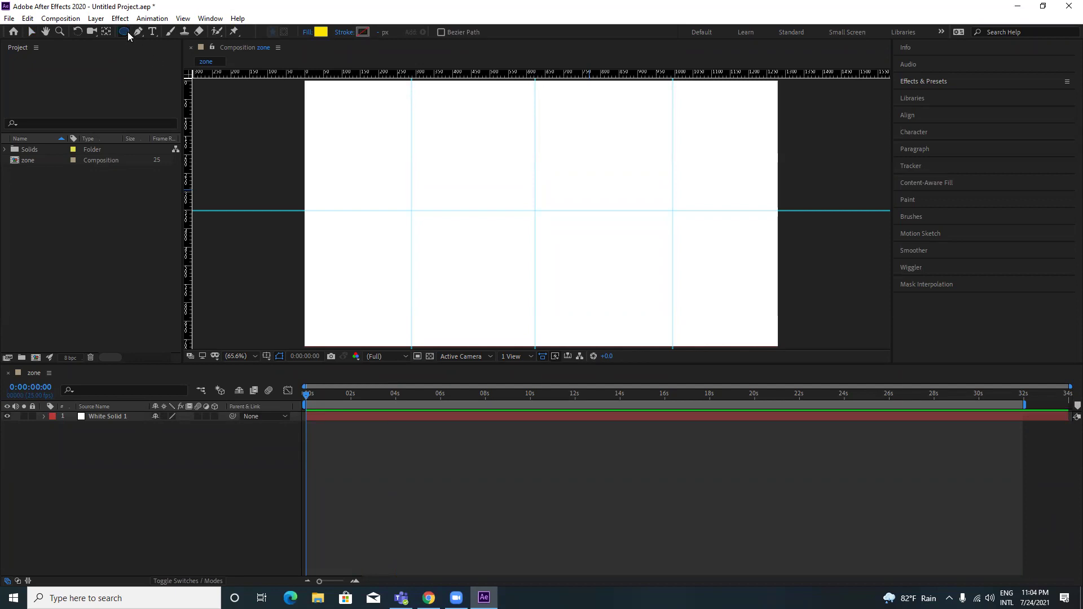
left_click_drag(125, 33, 138, 44)
key("ctrl+t")
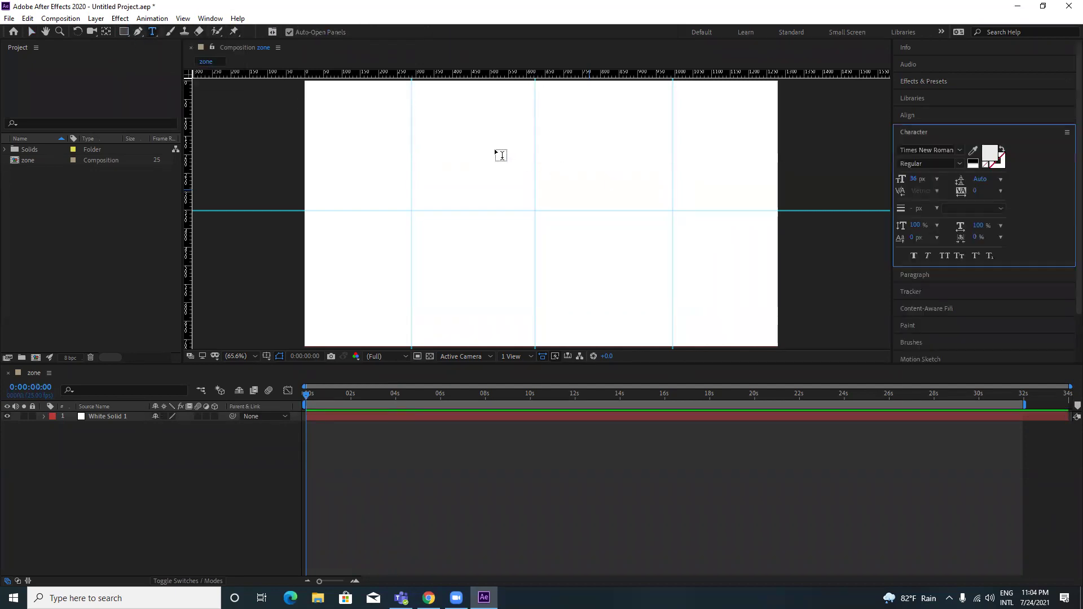
left_click(124, 33)
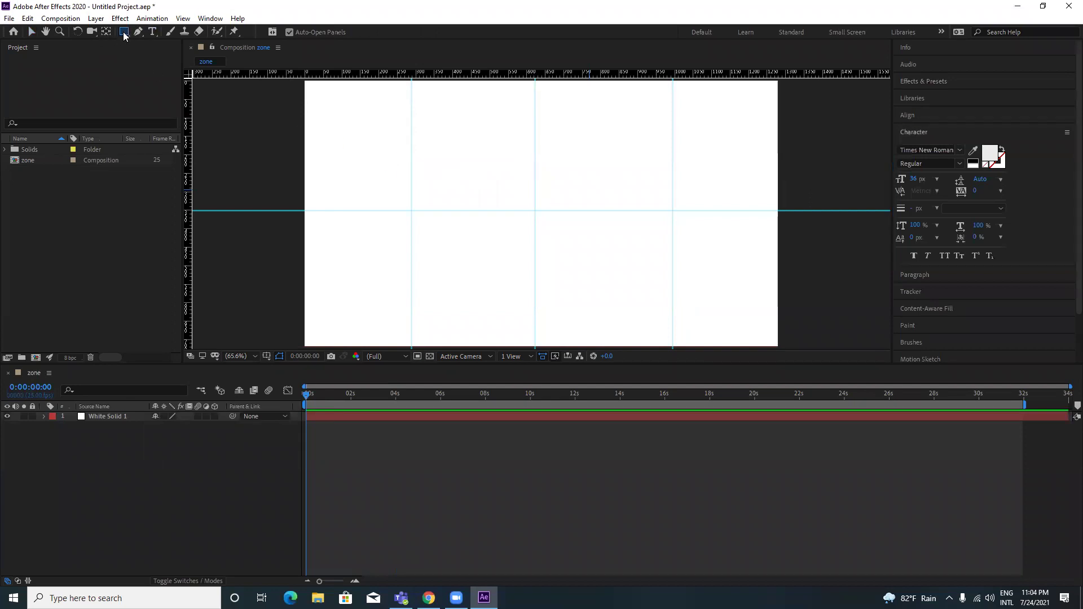
mouse_move(362, 155)
left_mouse_down()
mouse_move(400, 221)
mouse_move(458, 254)
left_mouse_up()
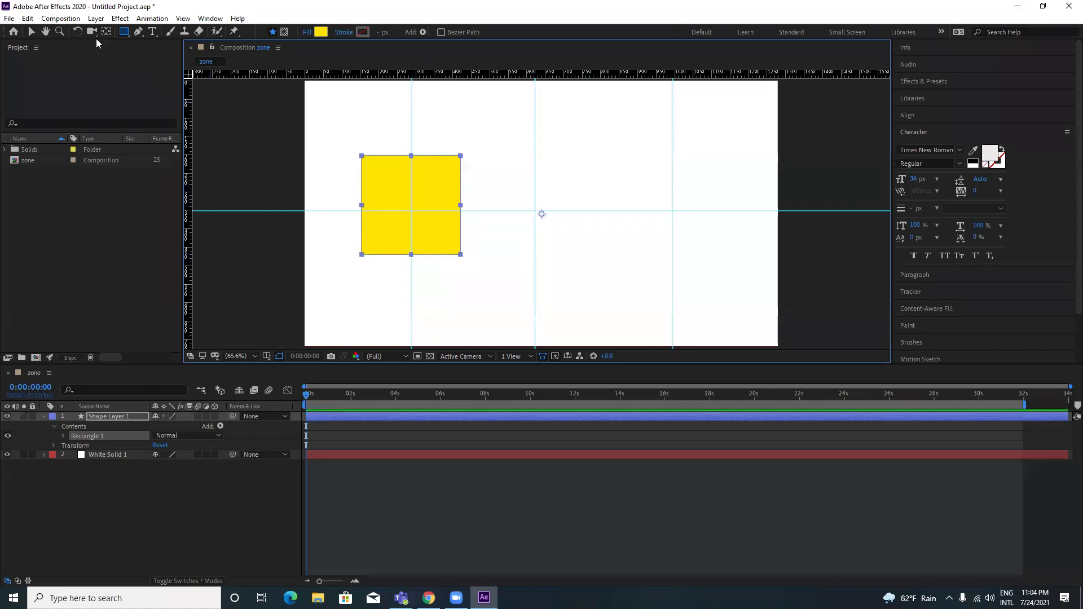
Step: Scale the yellow square down to about 175 px wide, centred on the leftmost vertical guide, and deselect it
left_click(31, 31)
left_click_drag(461, 257, 432, 228)
left_click(274, 162)
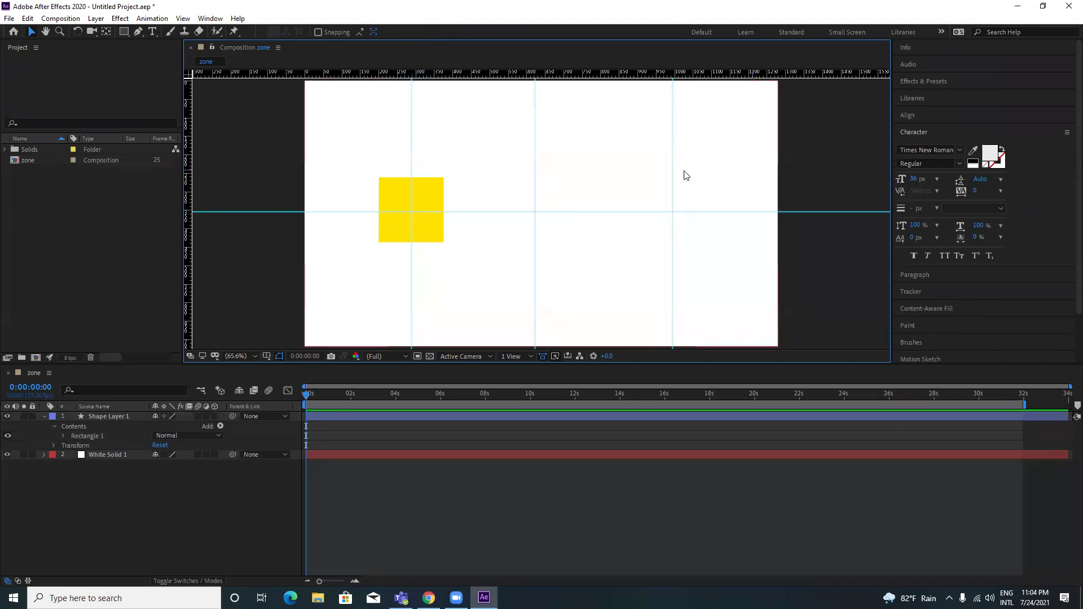
Step: Start a new text layer in the right half of the composition, and set its font to Aileron
left_click(153, 32)
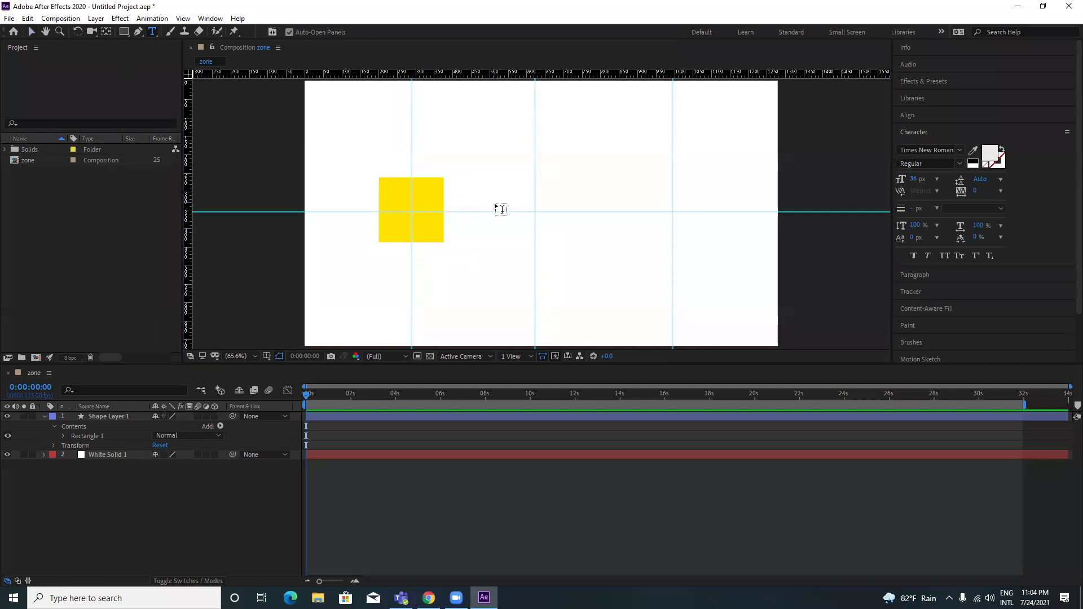
left_click(581, 161)
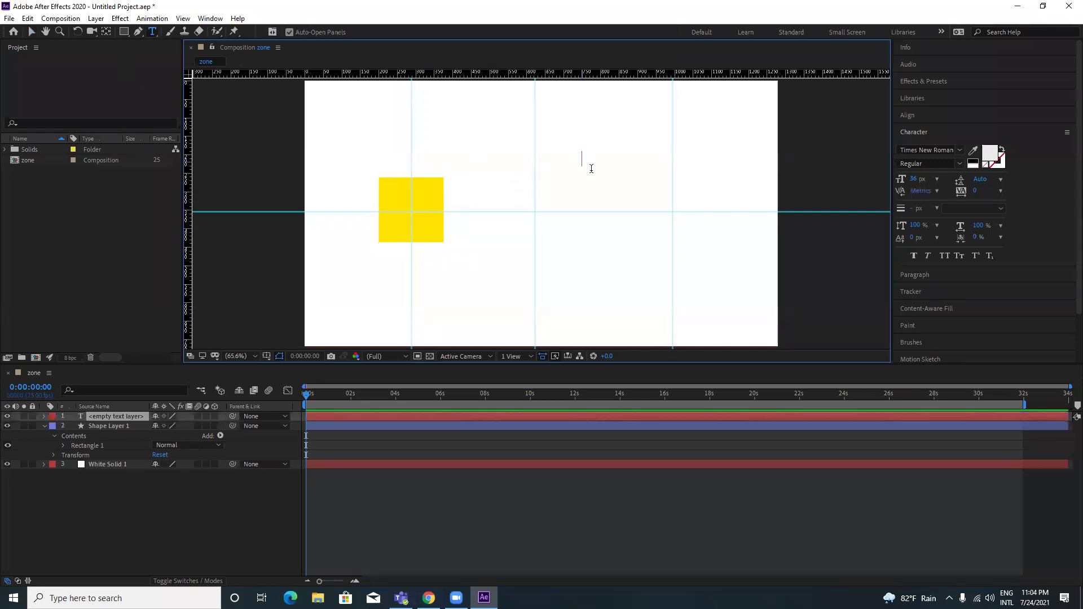
left_click(952, 150)
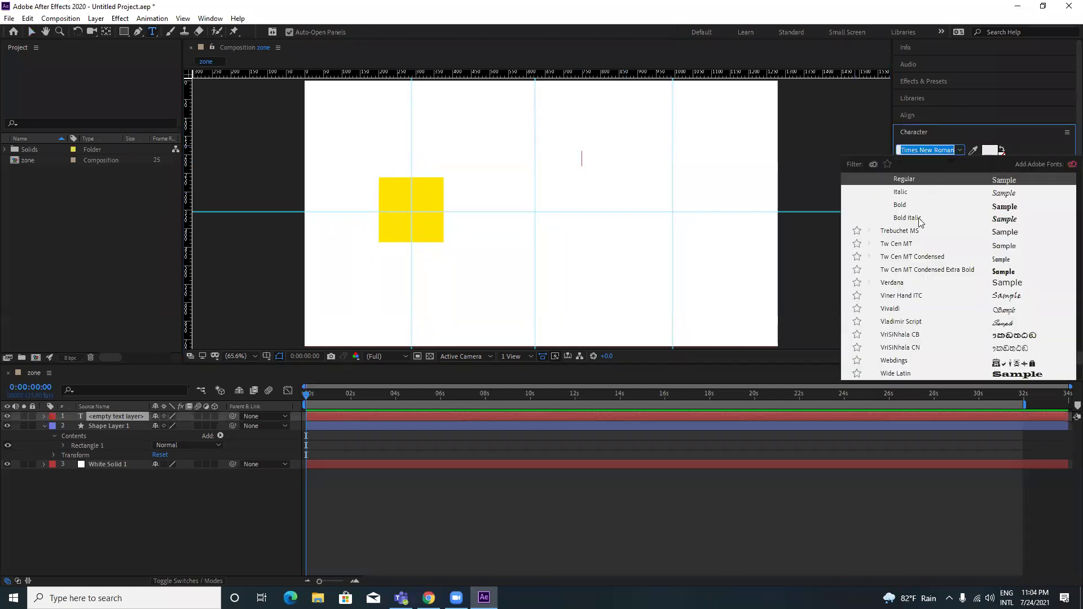
scroll(914, 220, "up", 5)
scroll(914, 219, "up", 5)
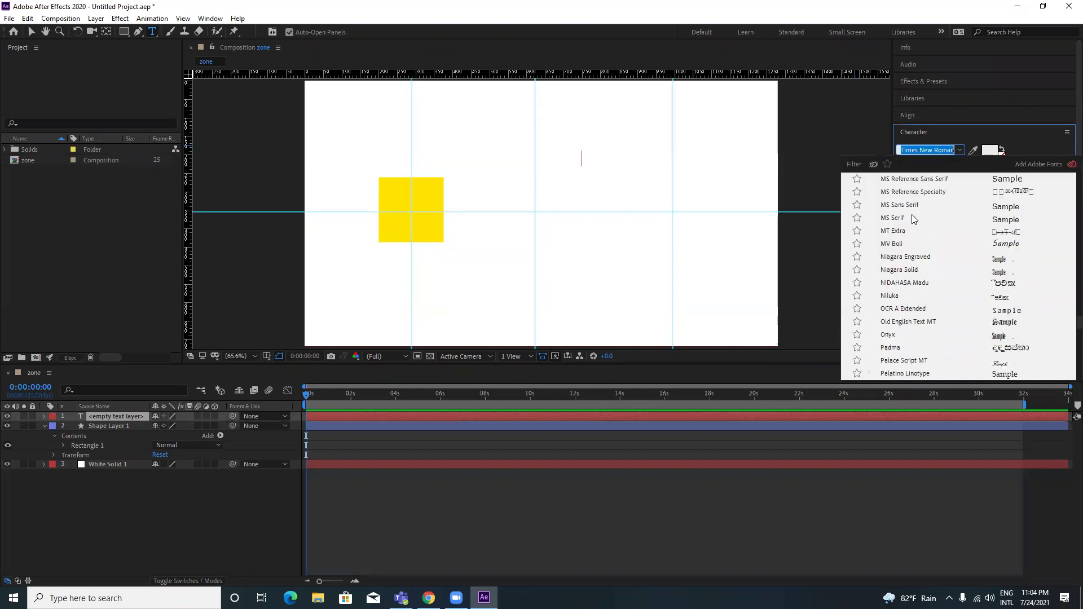
scroll(914, 219, "up", 5)
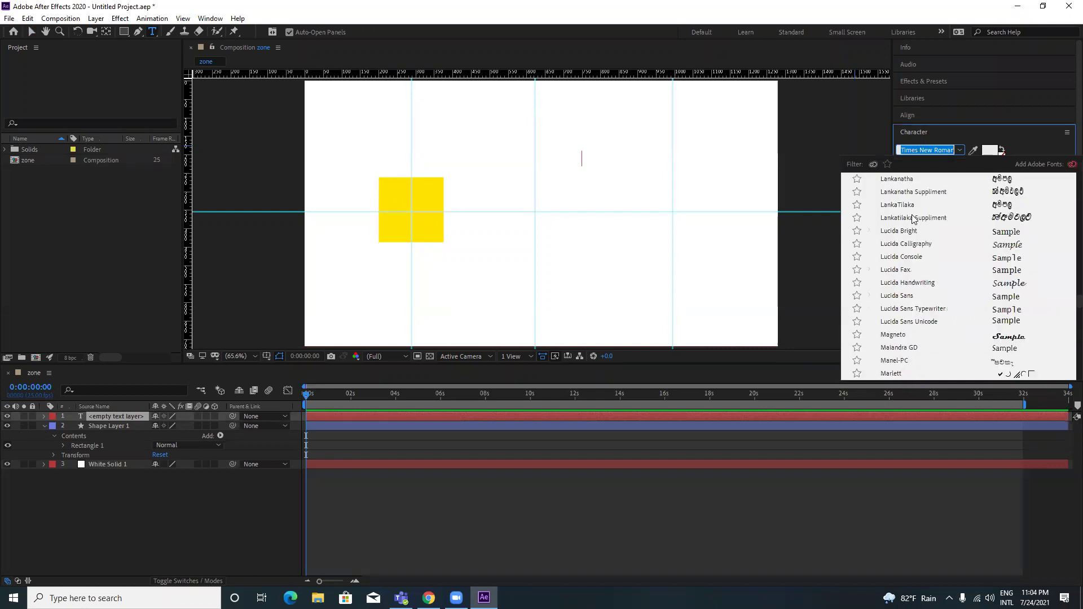
scroll(914, 219, "up", 5)
scroll(914, 218, "up", 5)
scroll(914, 219, "up", 15)
scroll(914, 214, "up", 20)
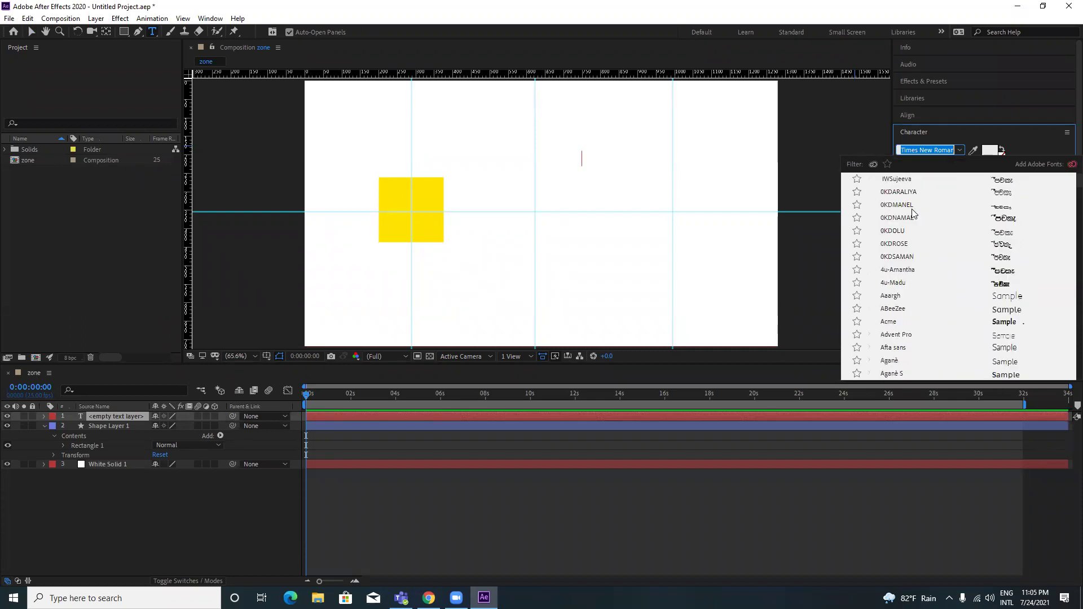
scroll(914, 214, "down", 4)
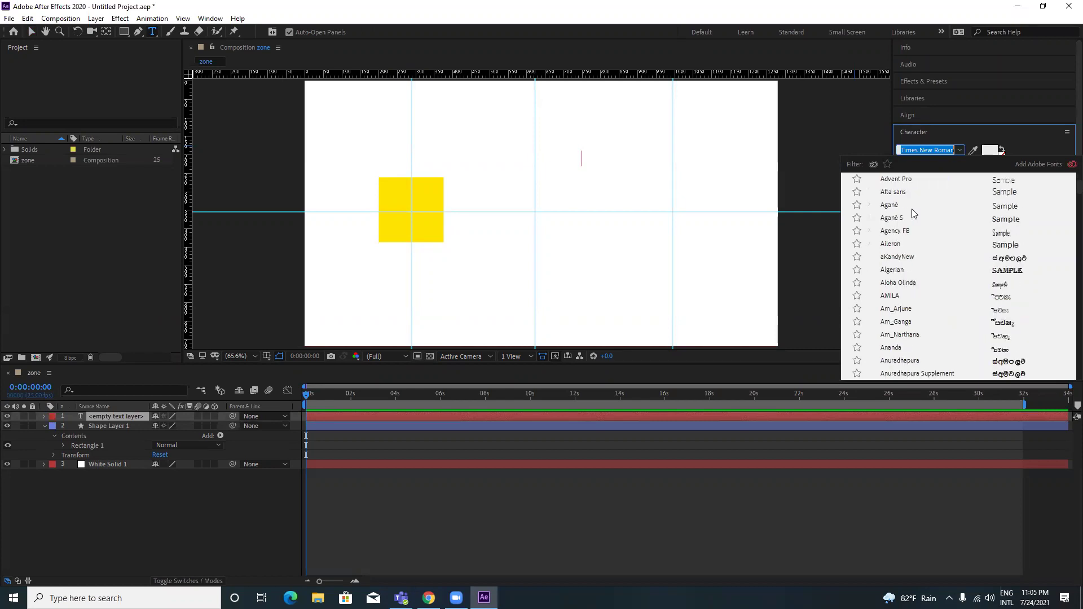
scroll(912, 210, "down", 1)
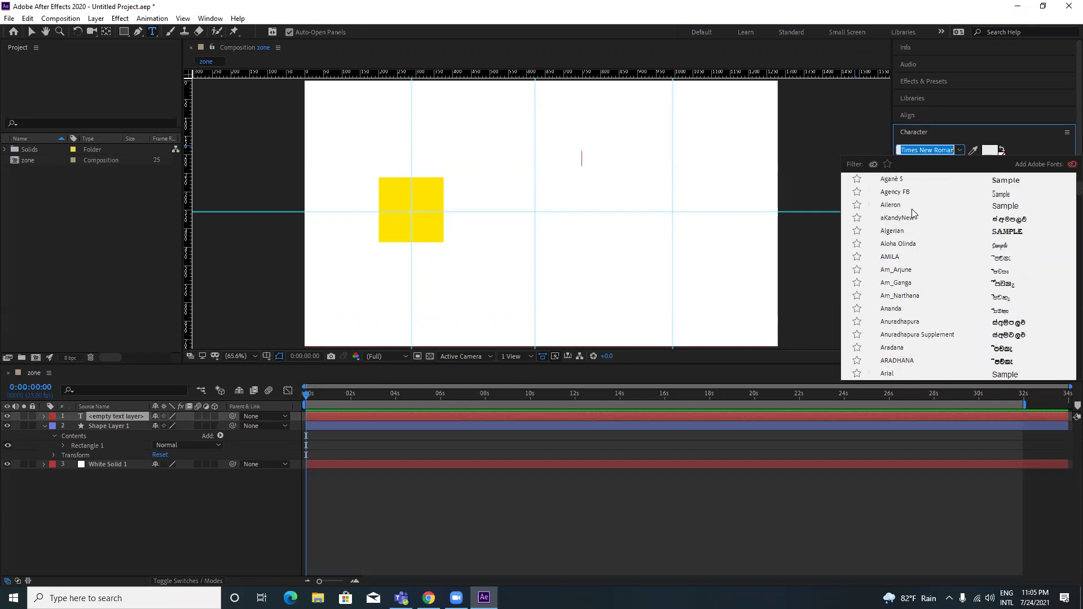
left_click(881, 207)
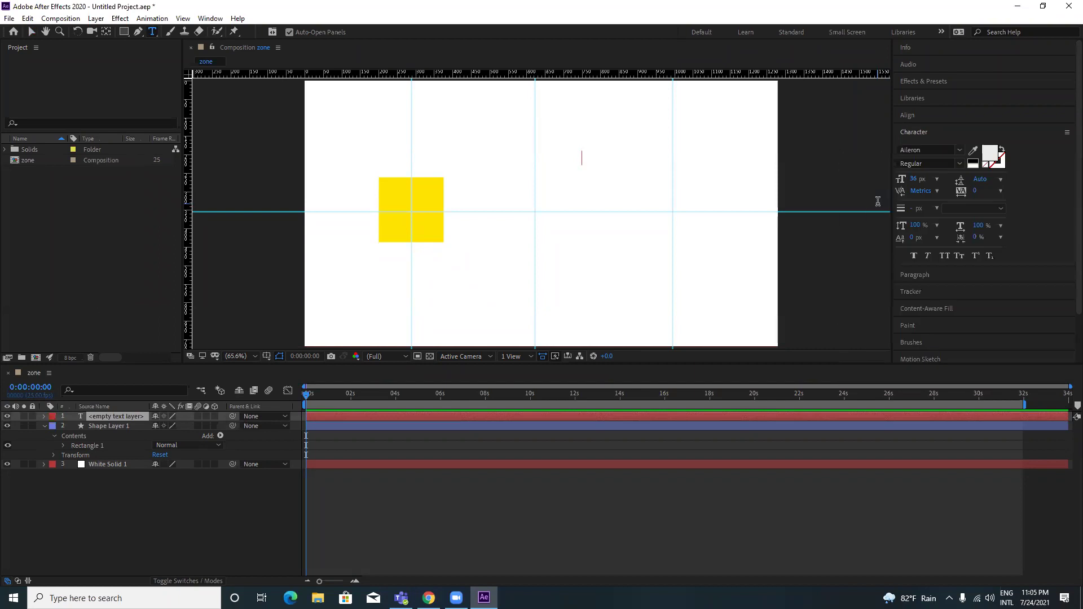
Step: Set the text's font style to Bold and its font size to 52 px
left_click(959, 163)
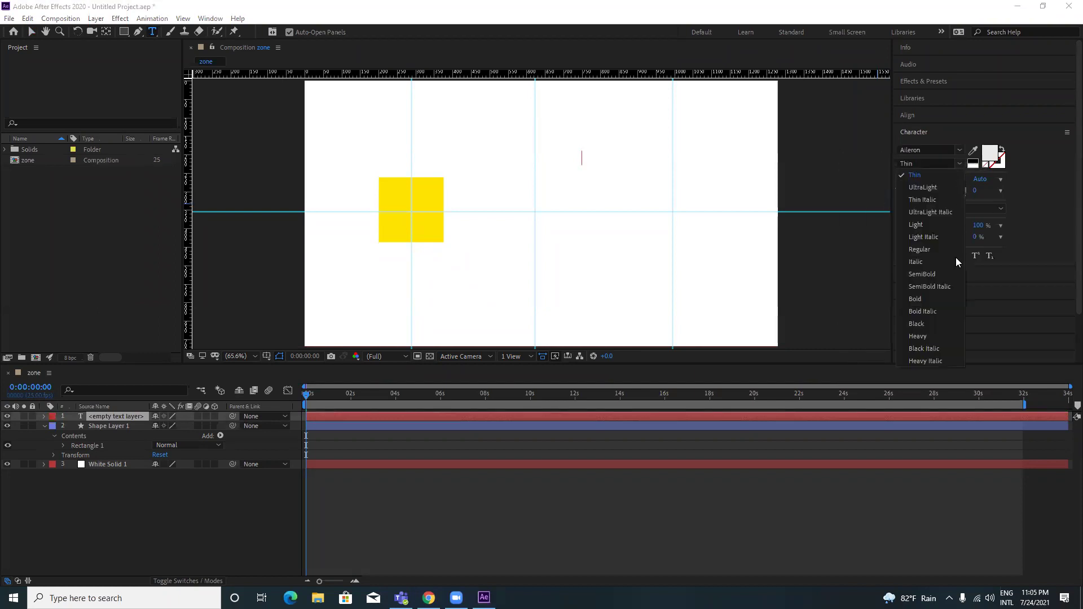
left_click(924, 299)
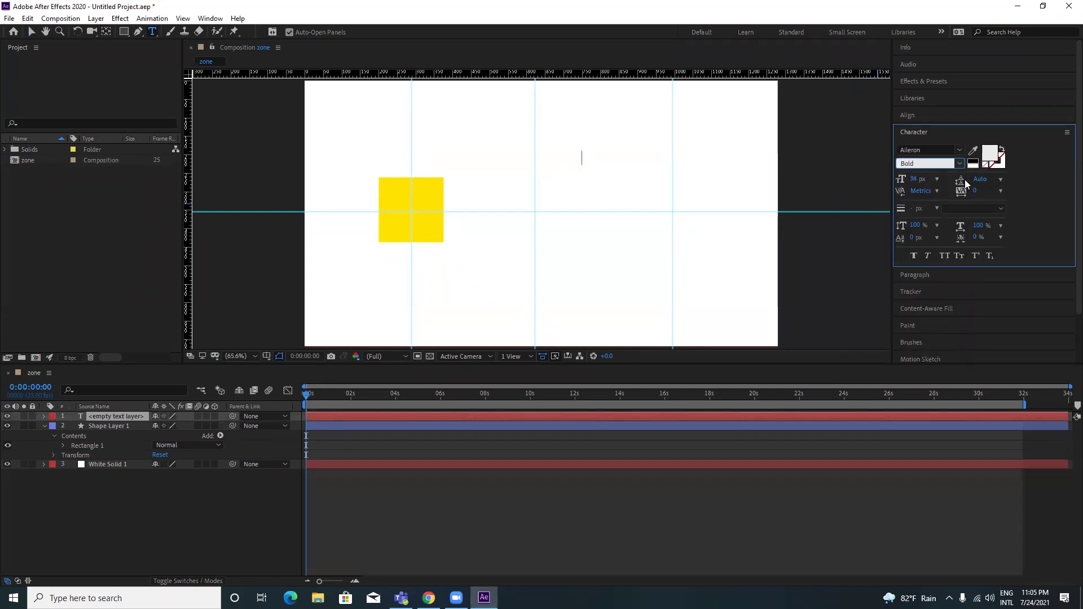
left_click_drag(923, 178, 925, 178)
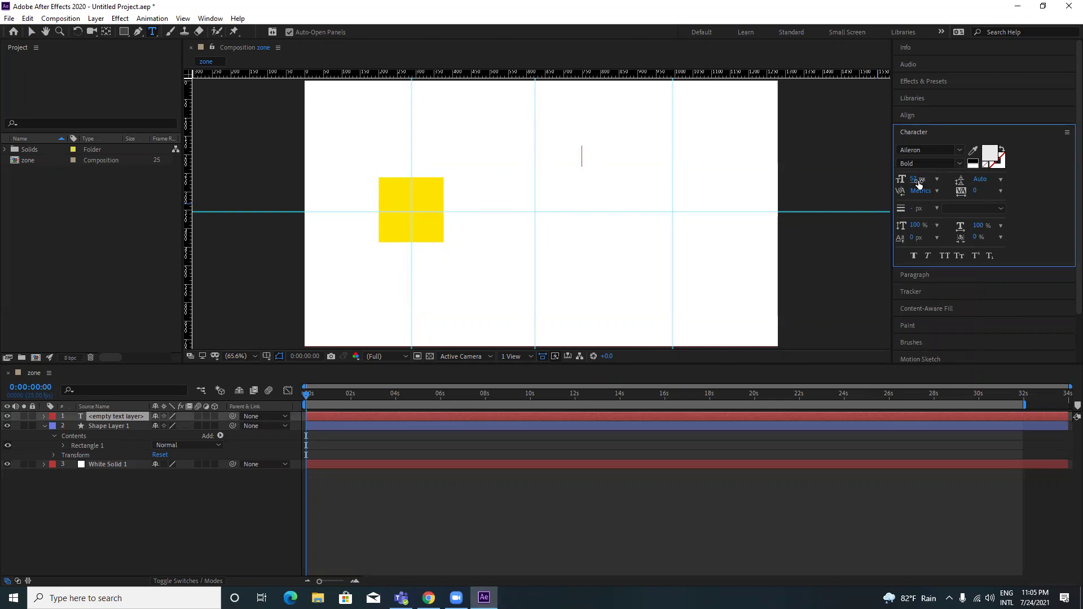
Step: Set the text's fill color to black, and enter "zone" as its first line
left_click(588, 156)
type("z")
key("BackSpace")
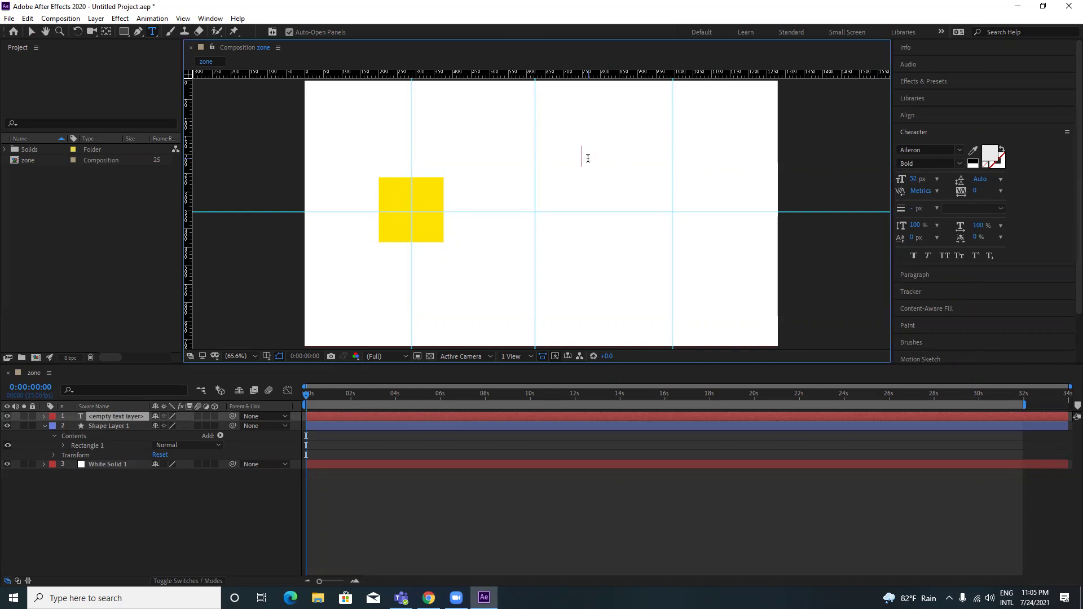
left_click(997, 159)
key("BackSpace")
key("BackSpace")
type("zone")
Step: Add a second line to the text, with All Caps enabled, reading "ICT"
key("Return")
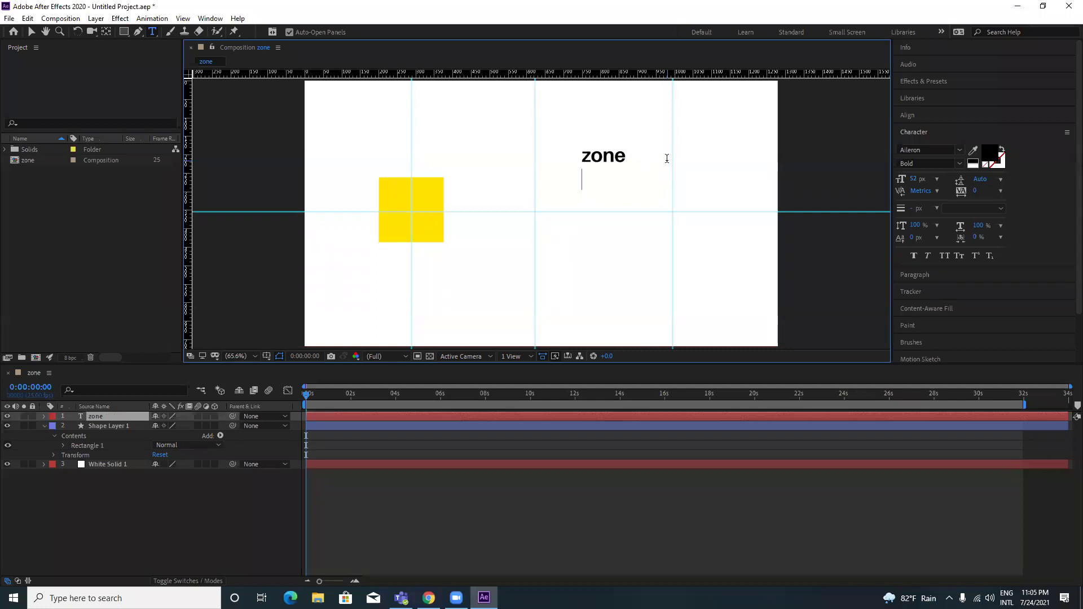
type("ict")
key("BackSpace")
key("BackSpace")
key("BackSpace")
left_click(946, 255)
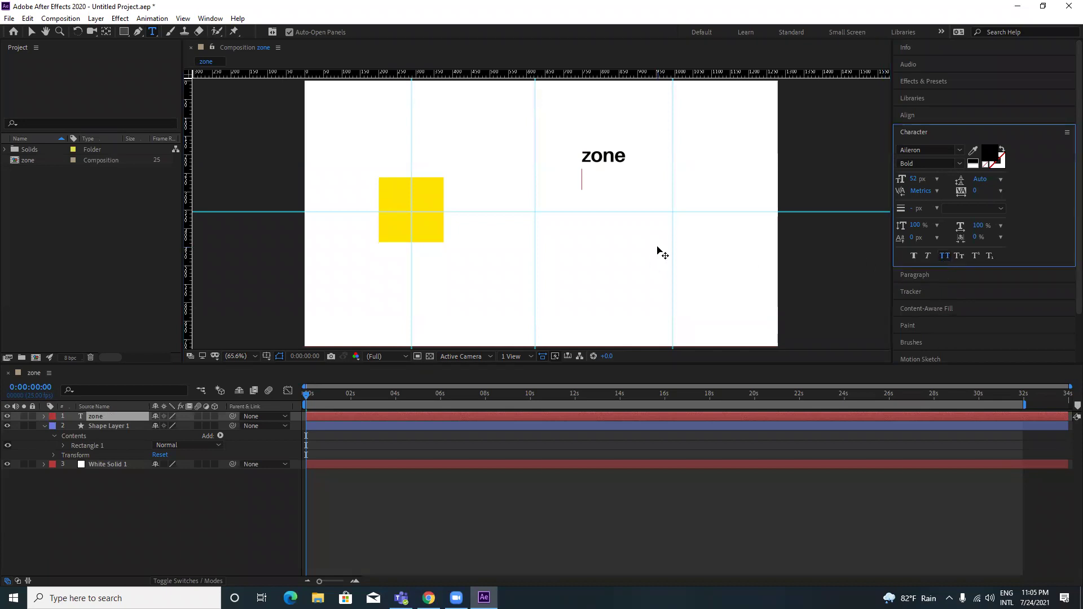
type("ict")
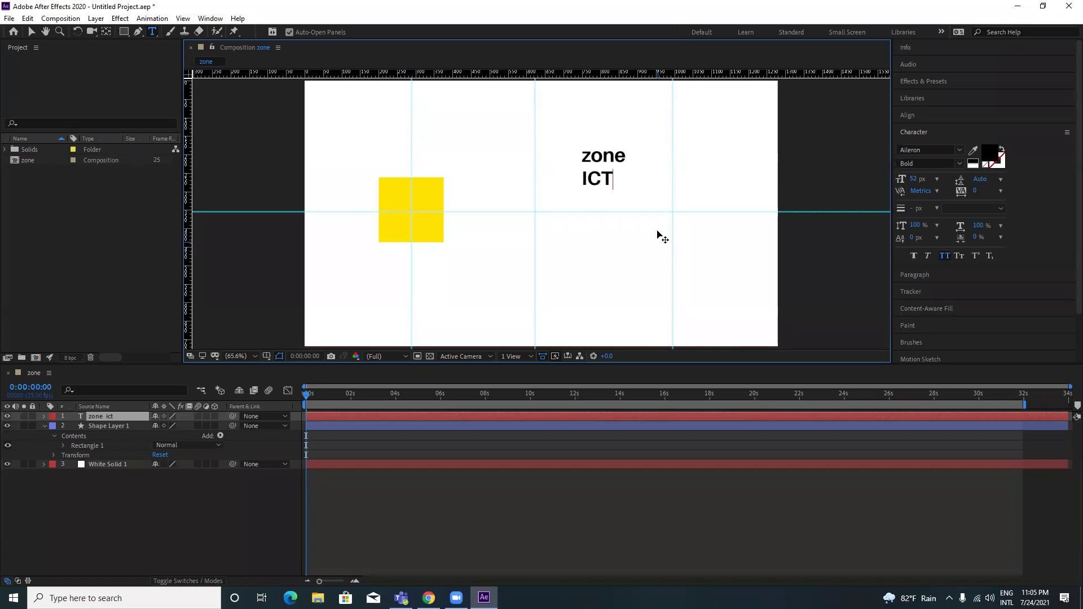
Step: Set the "ICT" line's font size to 86 px, its leading to 67 px and its tracking to 391
left_click_drag(624, 160, 576, 160)
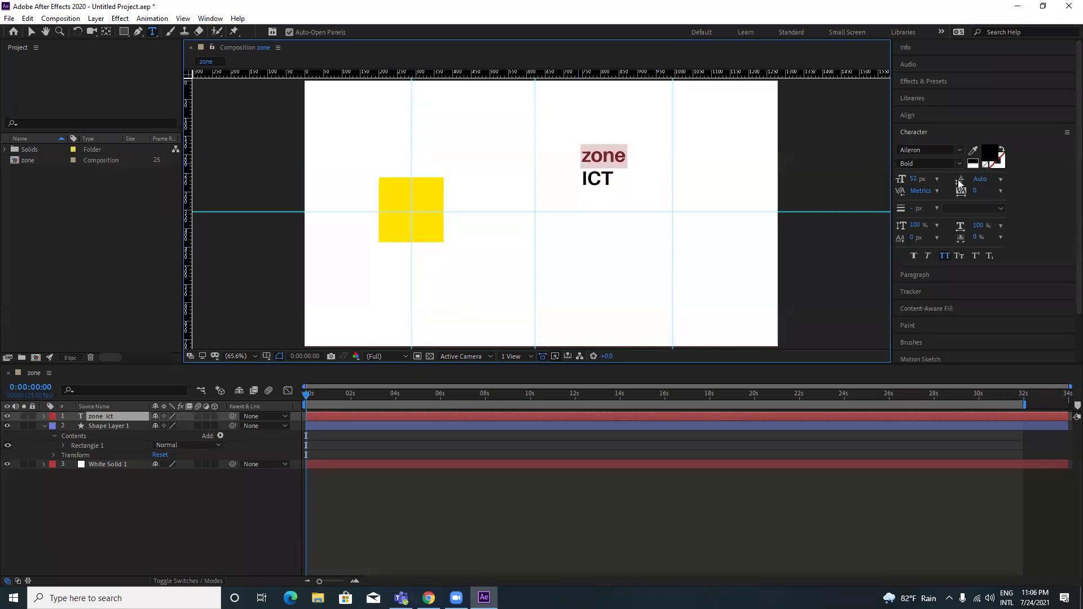
key("Down")
key("shift+End")
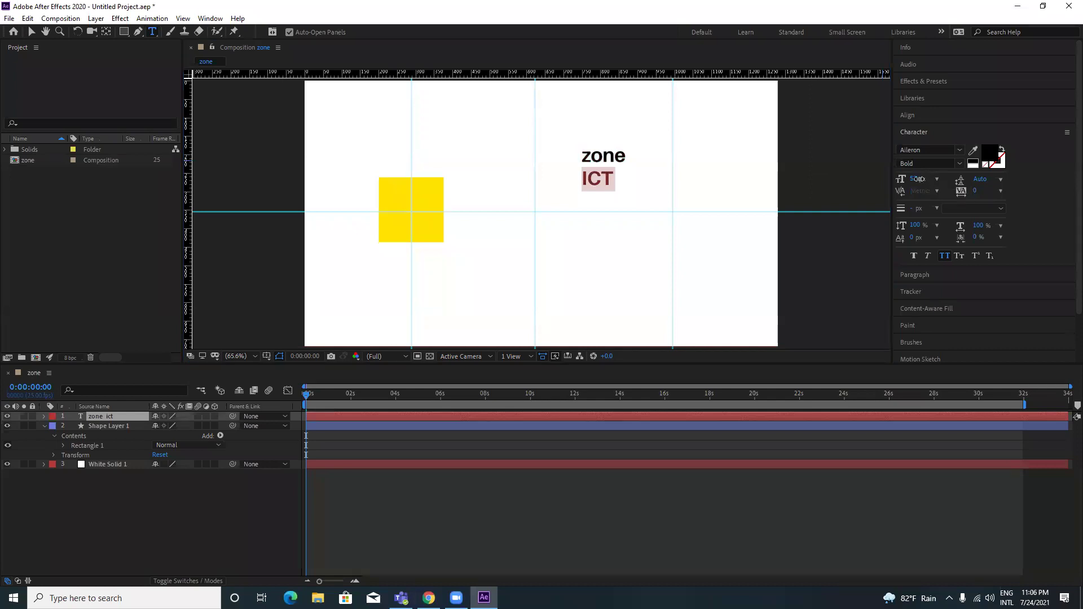
left_click_drag(924, 179, 1037, 173)
left_click_drag(976, 190, 1082, 185)
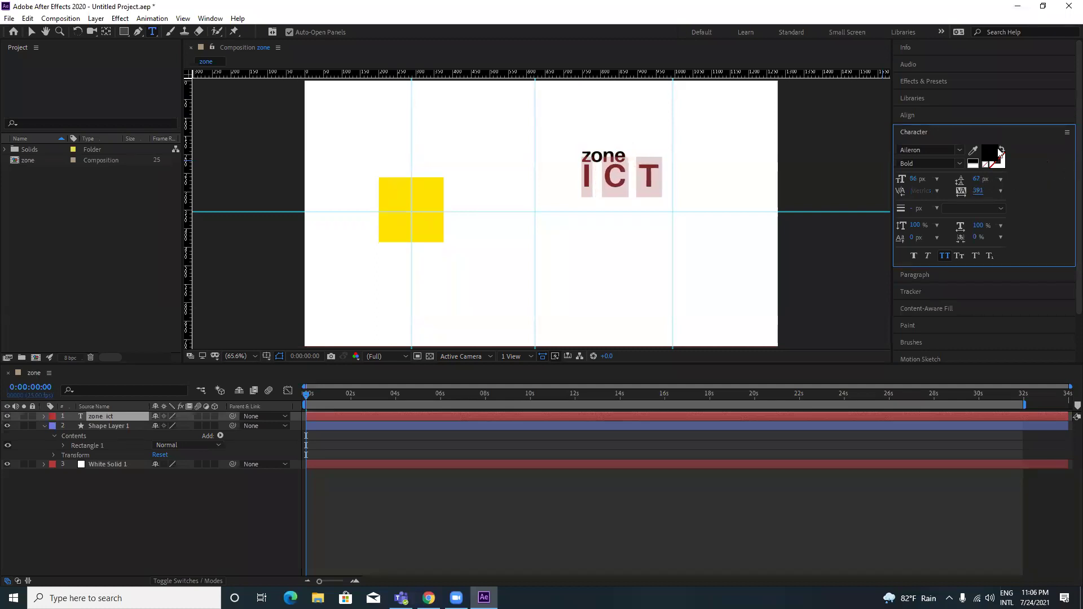
left_click(841, 160)
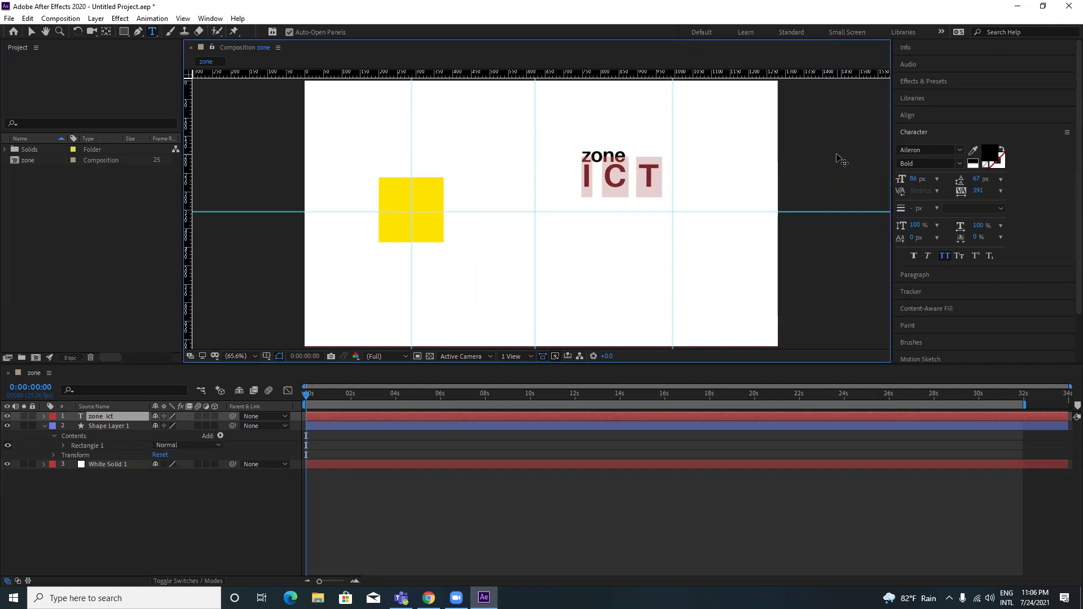
Step: Move the "zone ICT" text layer close beside the yellow square's right edge, centred vertically on the horizontal guide
left_click(525, 420)
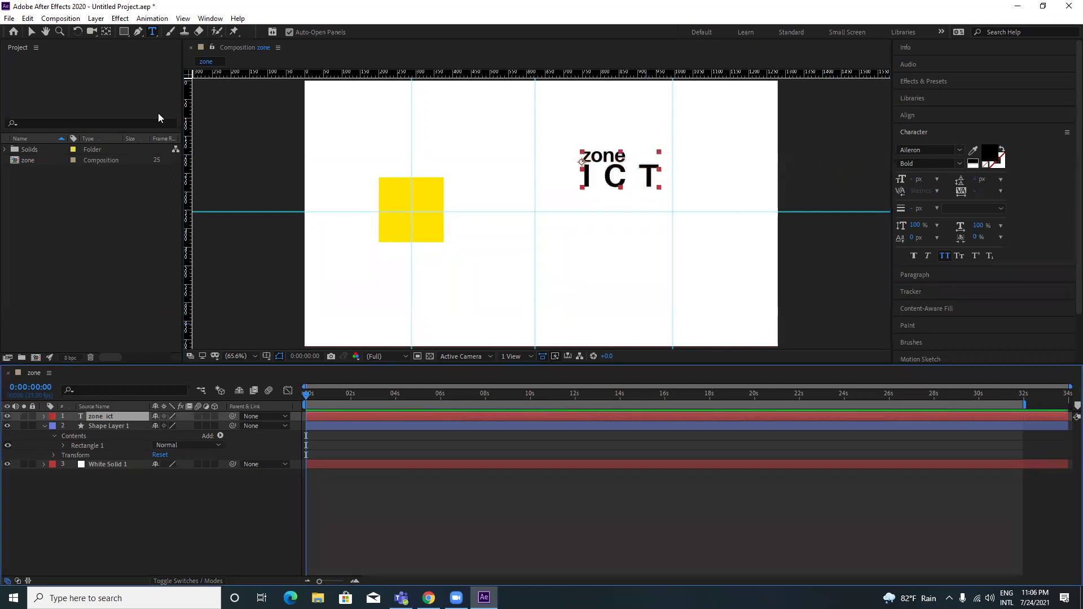
left_click(32, 31)
left_click_drag(624, 172, 503, 217)
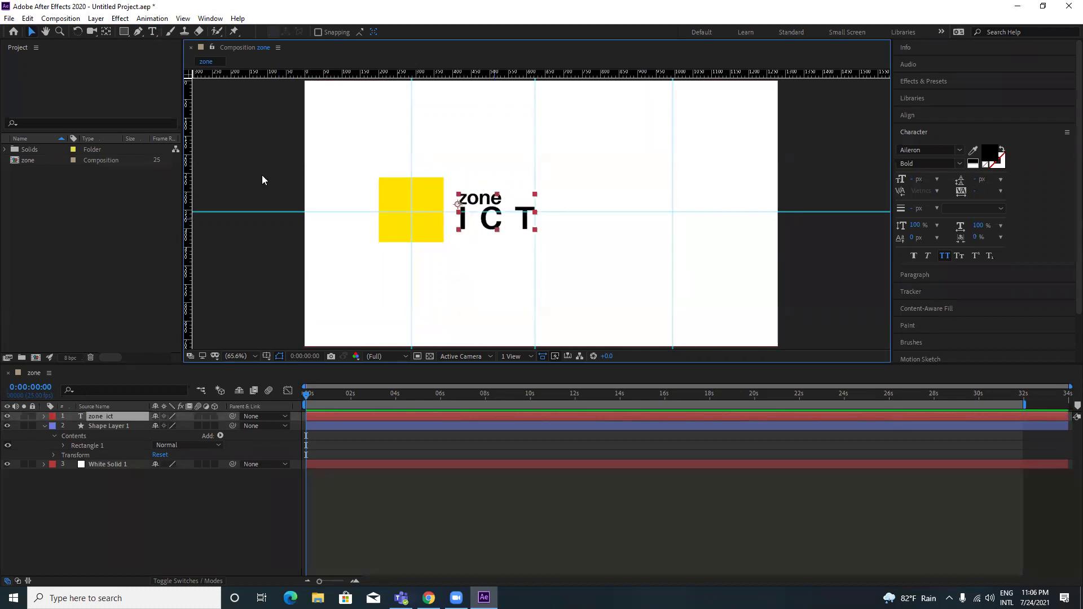
Step: Start opacity, rotation and scale keyframes for the yellow square's layer at 0 s
left_click(425, 201)
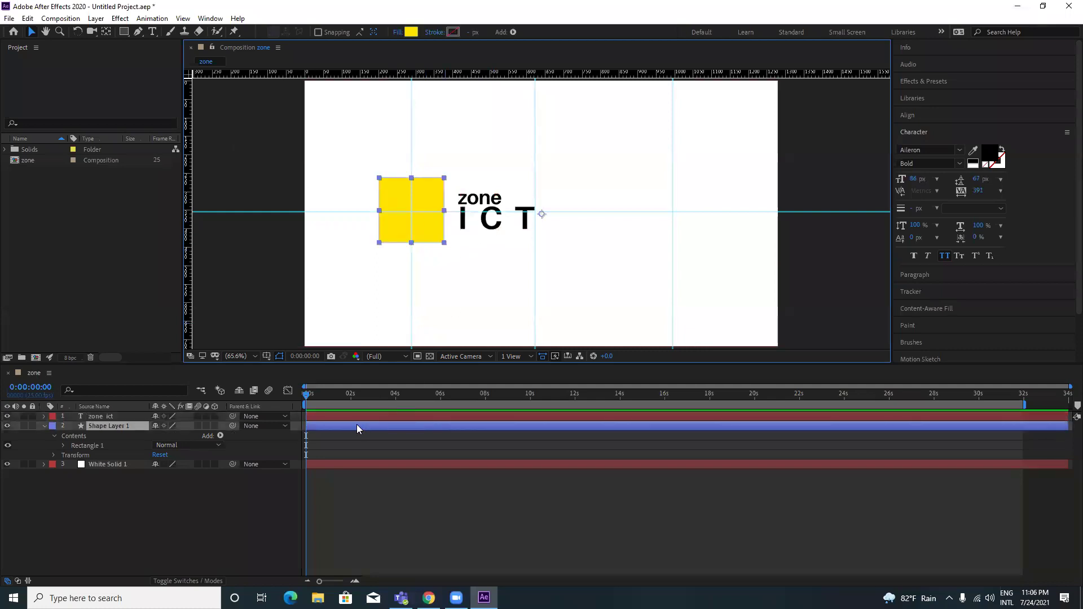
left_click(315, 399)
mouse_move(315, 396)
left_mouse_down()
mouse_move(398, 395)
mouse_move(302, 391)
left_mouse_up()
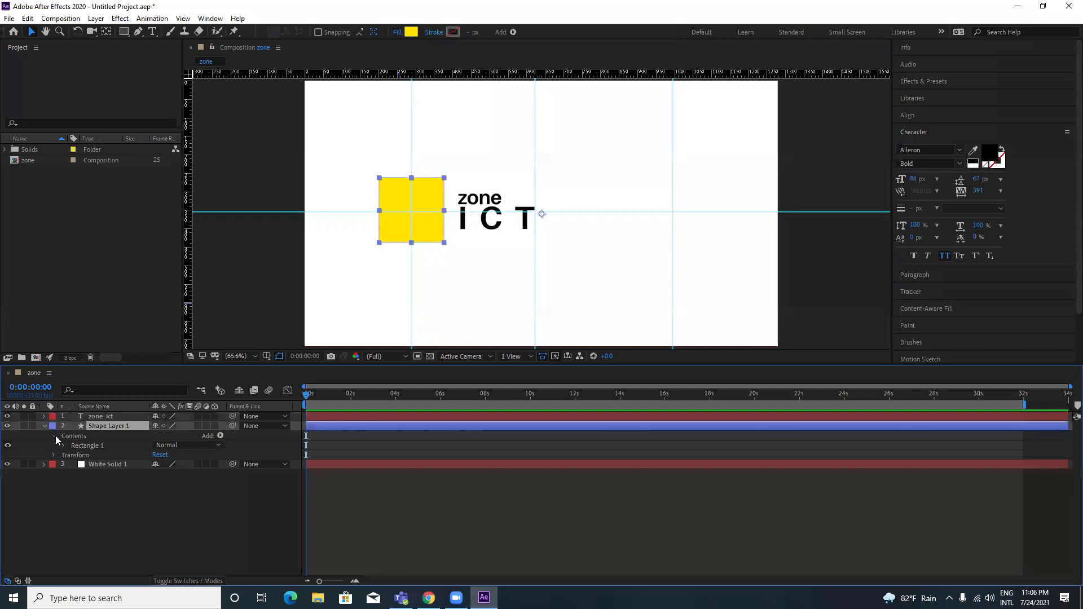
left_click(55, 454)
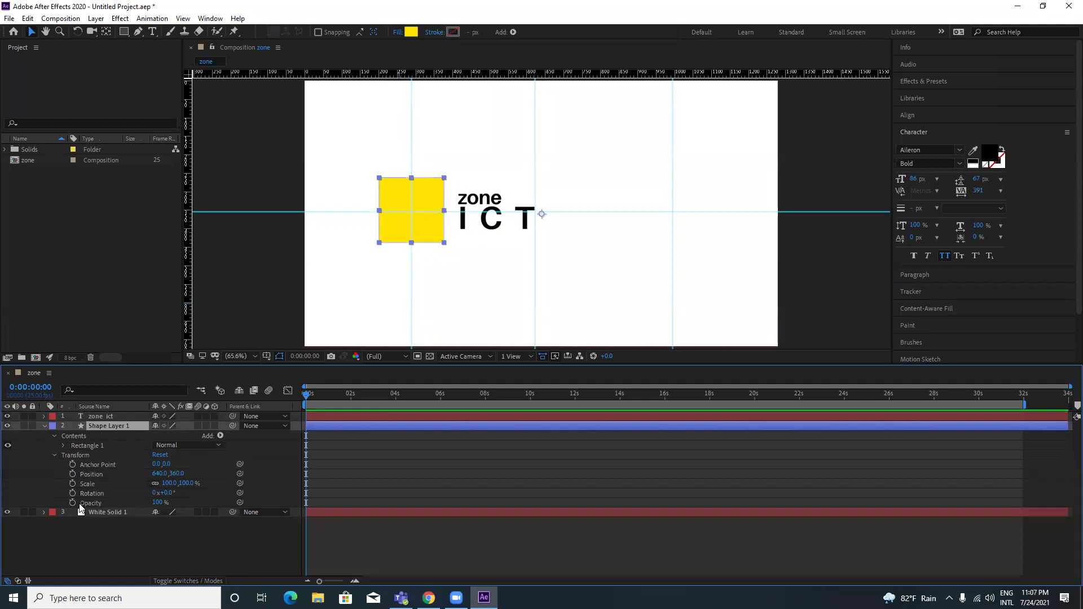
left_click(79, 504)
left_click(72, 502)
left_click(72, 493)
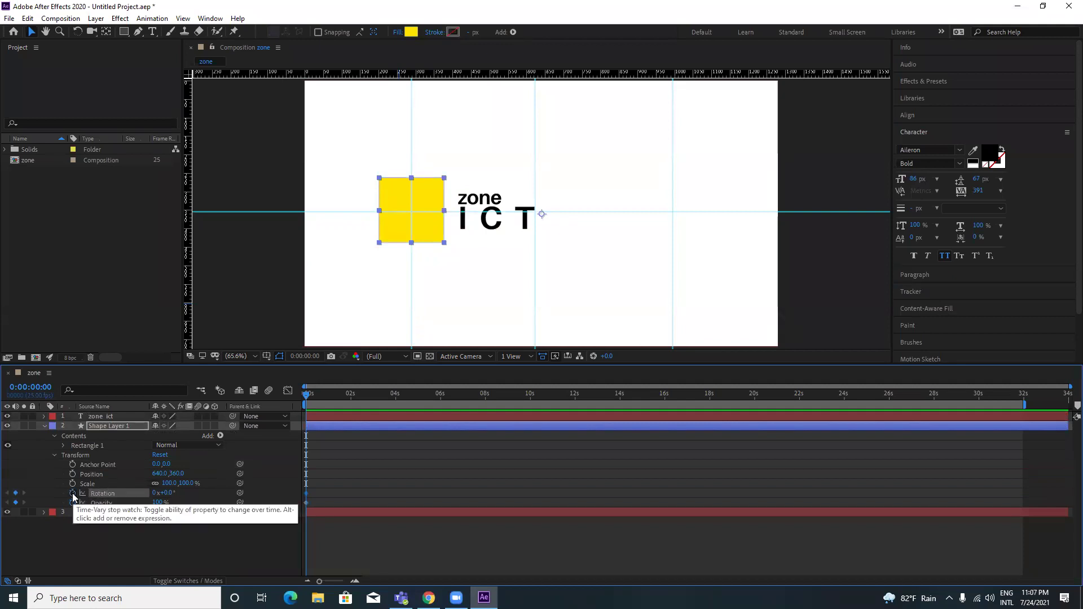
left_click(73, 484)
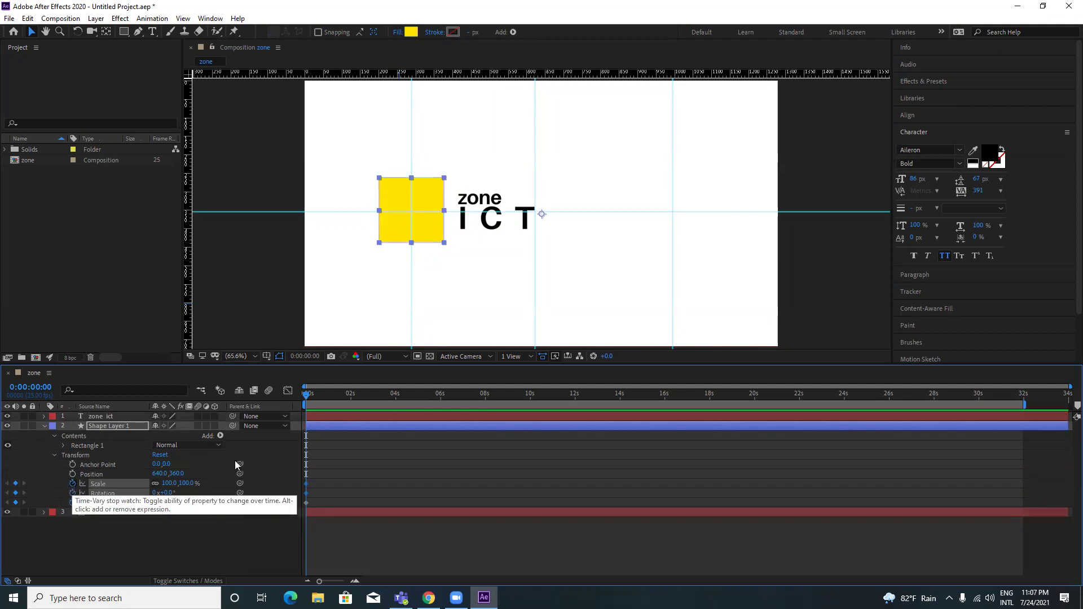
Step: Add scale, rotation and opacity keyframes to the yellow square's layer at 2 s
left_click_drag(307, 395, 351, 394)
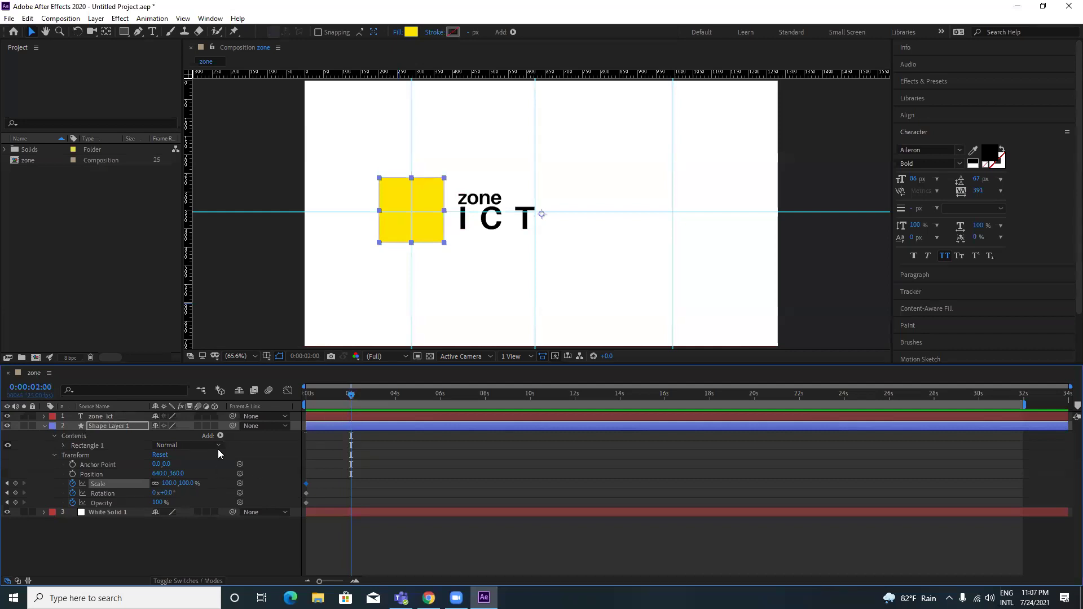
left_click(15, 483)
left_click(15, 493)
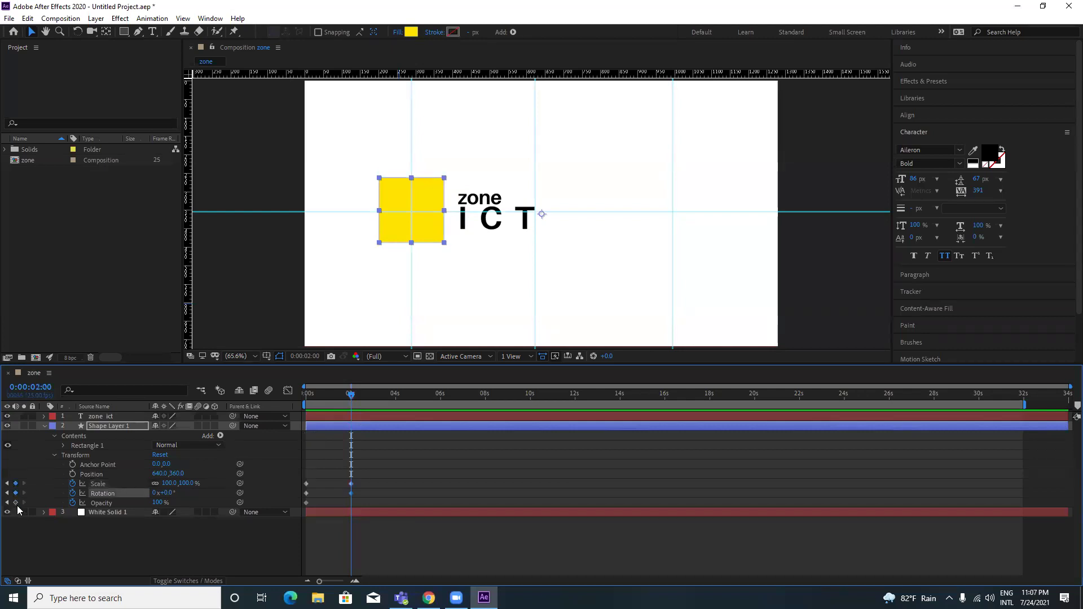
left_click(15, 502)
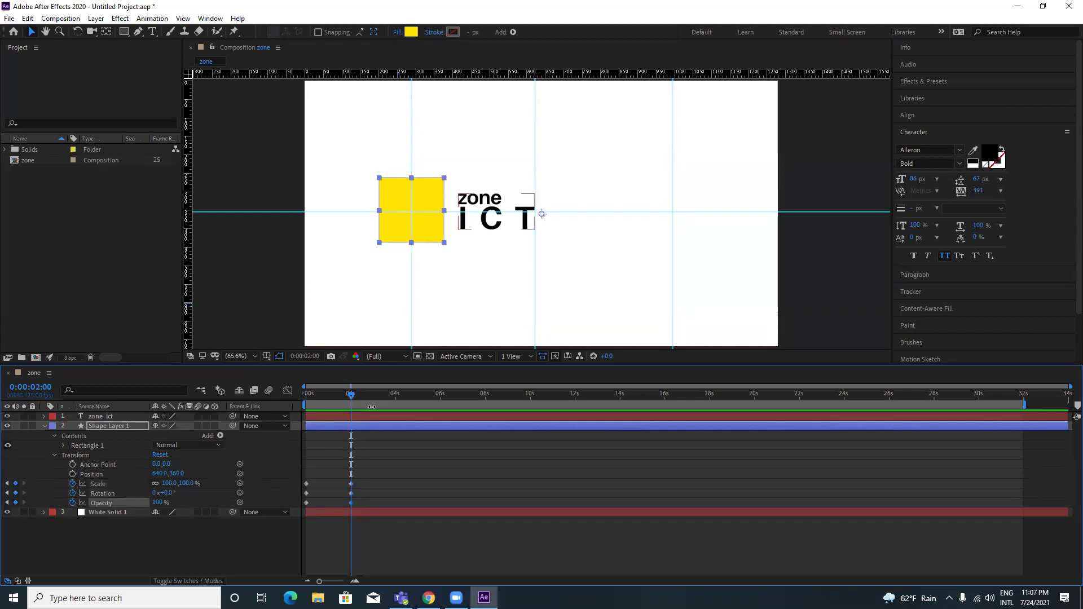
Step: Set the yellow square's opacity to 0% and its scale to 60% at 0 s
left_click_drag(351, 393, 289, 400)
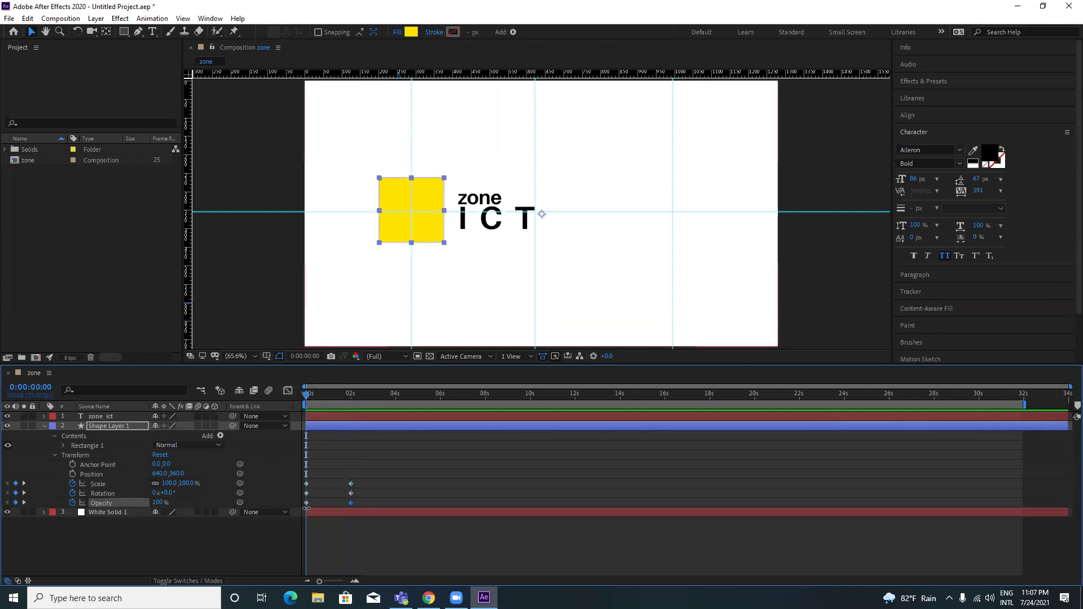
left_click(157, 503)
type("0")
key("Return")
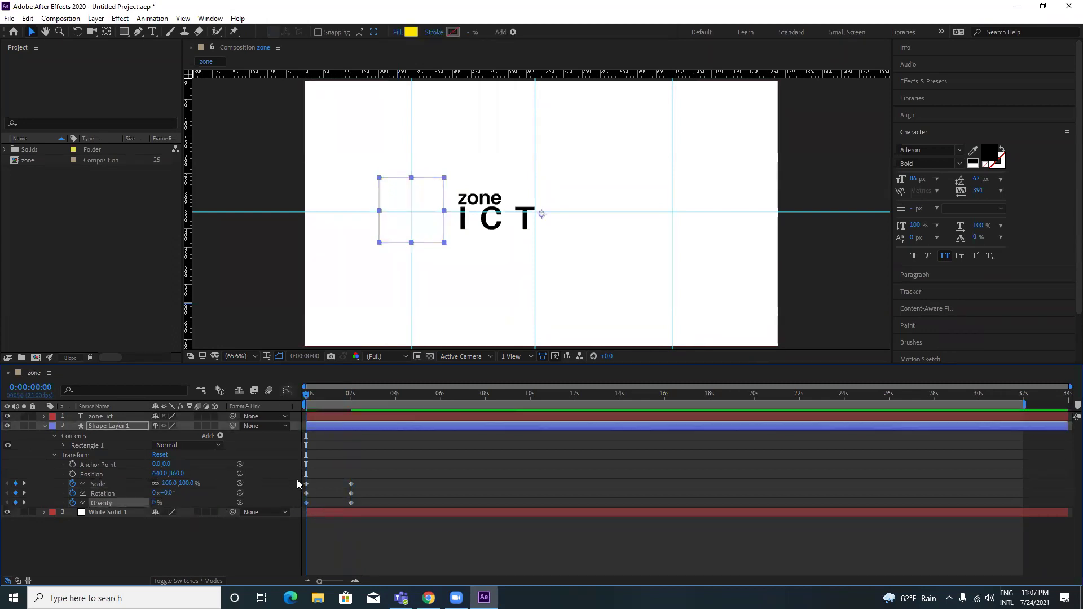
left_click(308, 484)
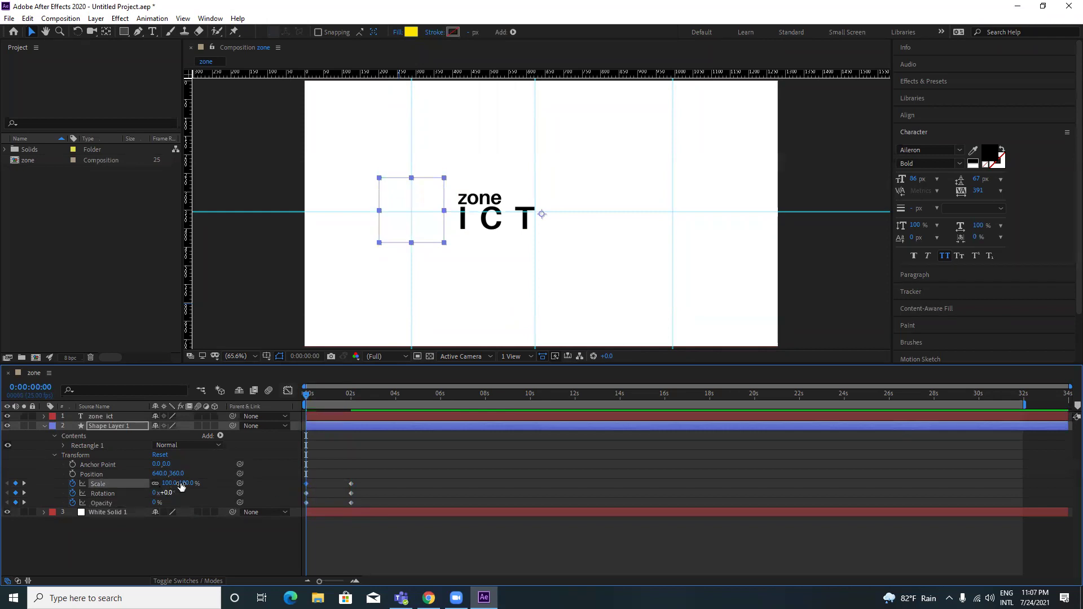
left_click(188, 485)
type("60")
left_click(307, 494)
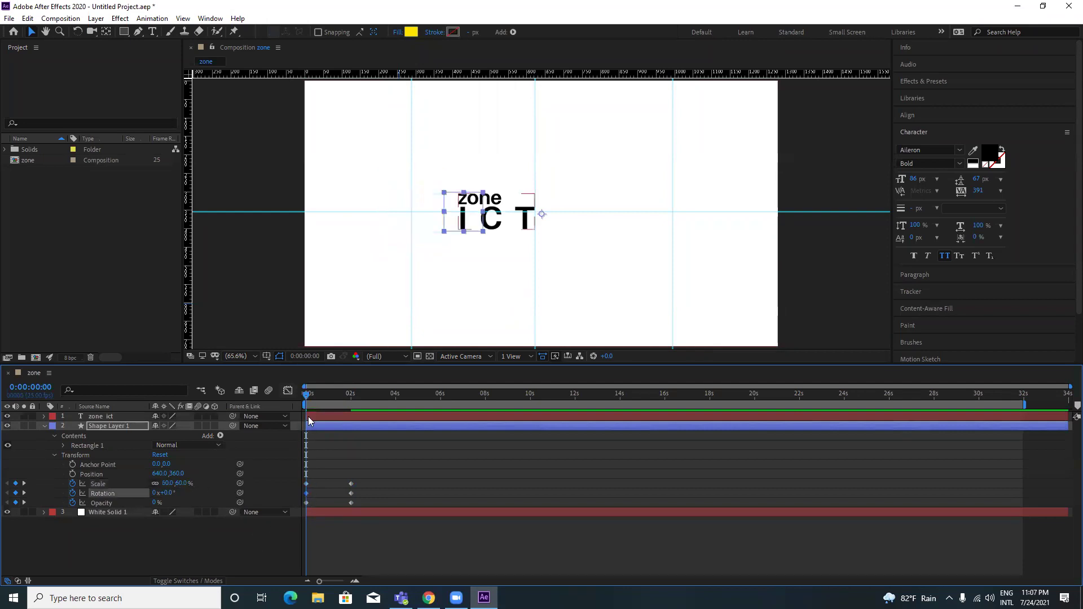
Step: Try to correct the yellow square's anchor point by setting it to 0, -8
left_click(312, 398)
left_click_drag(312, 399, 359, 396)
left_click(106, 31)
left_click(421, 202)
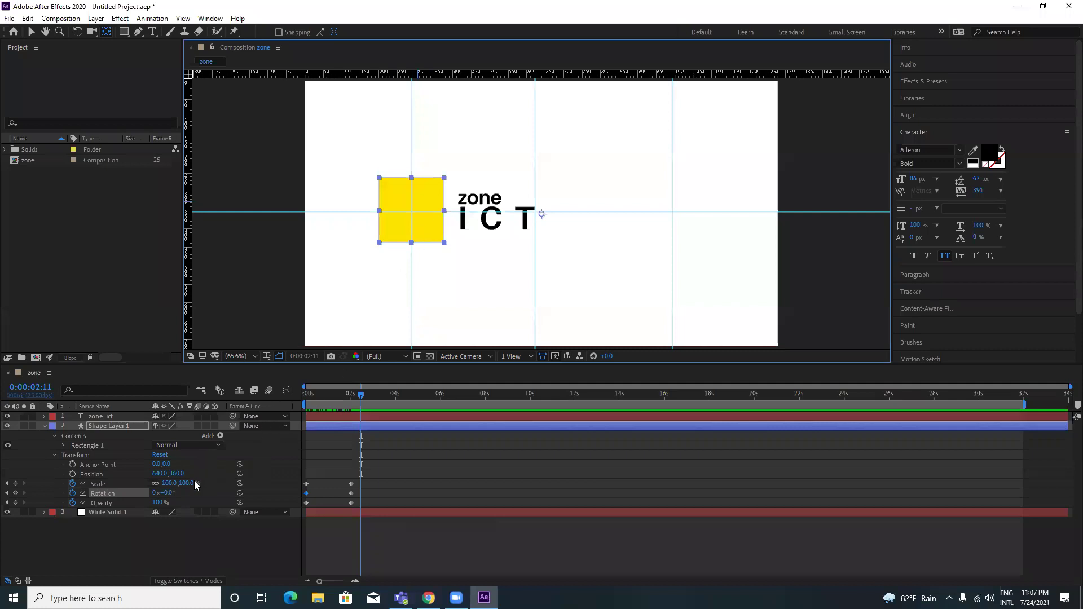
left_click(378, 417)
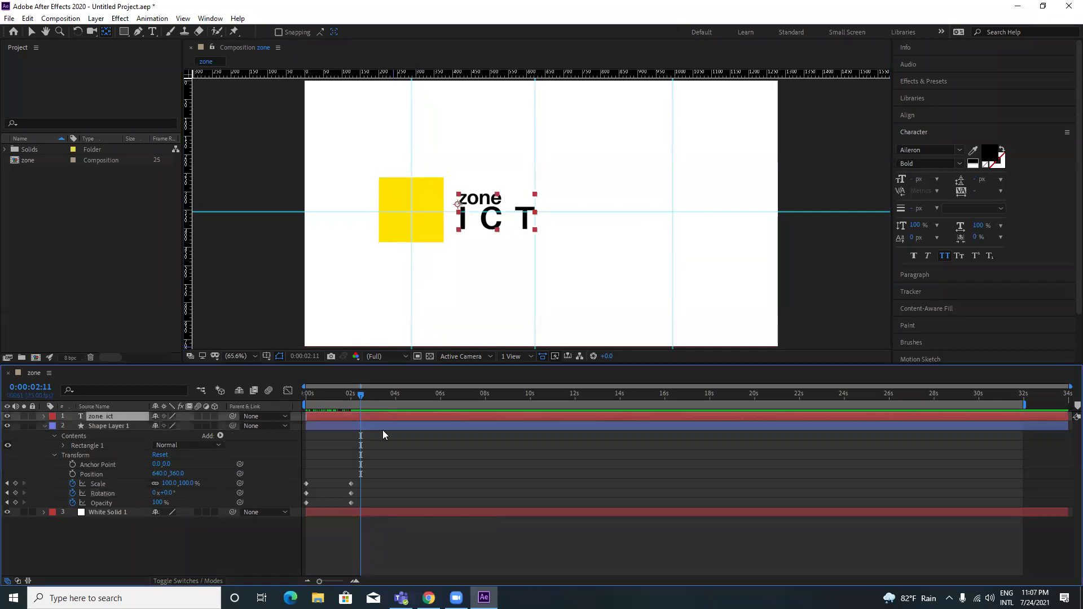
left_click(382, 430)
left_click(383, 427)
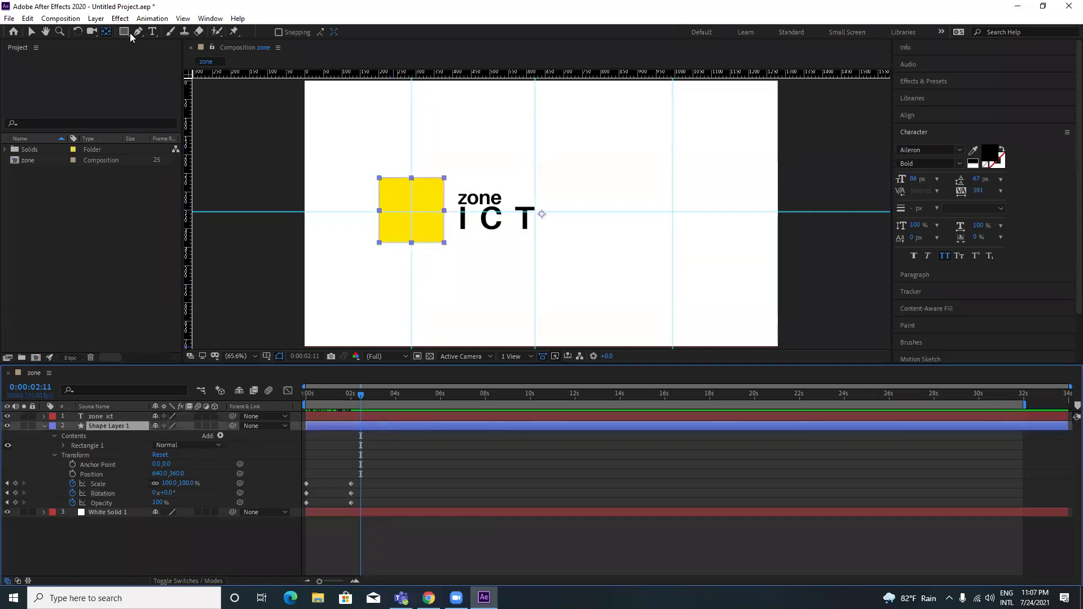
left_click(77, 32)
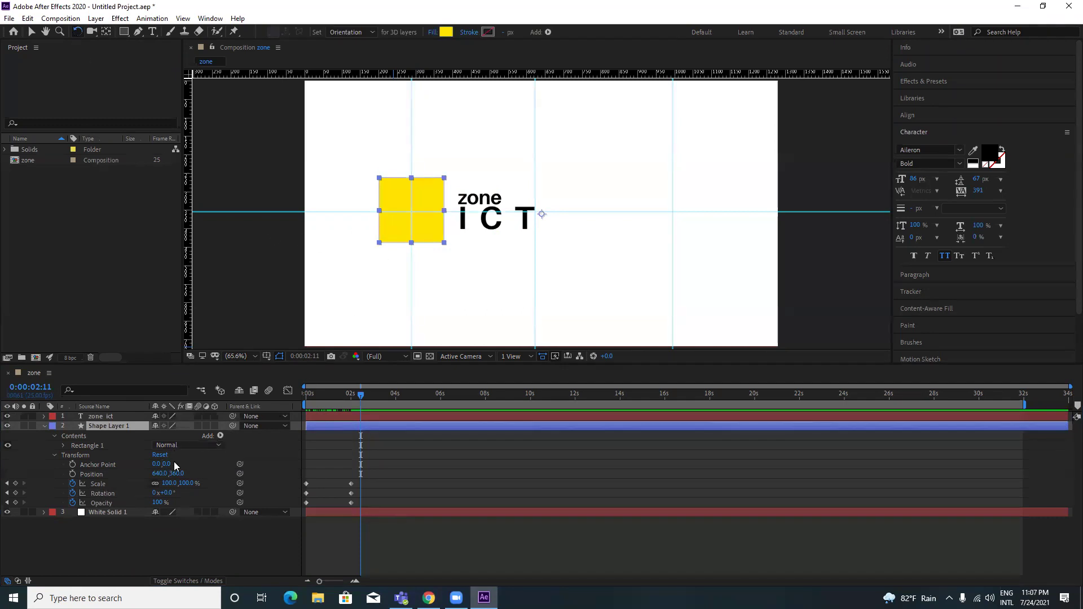
left_click_drag(166, 464, 173, 448)
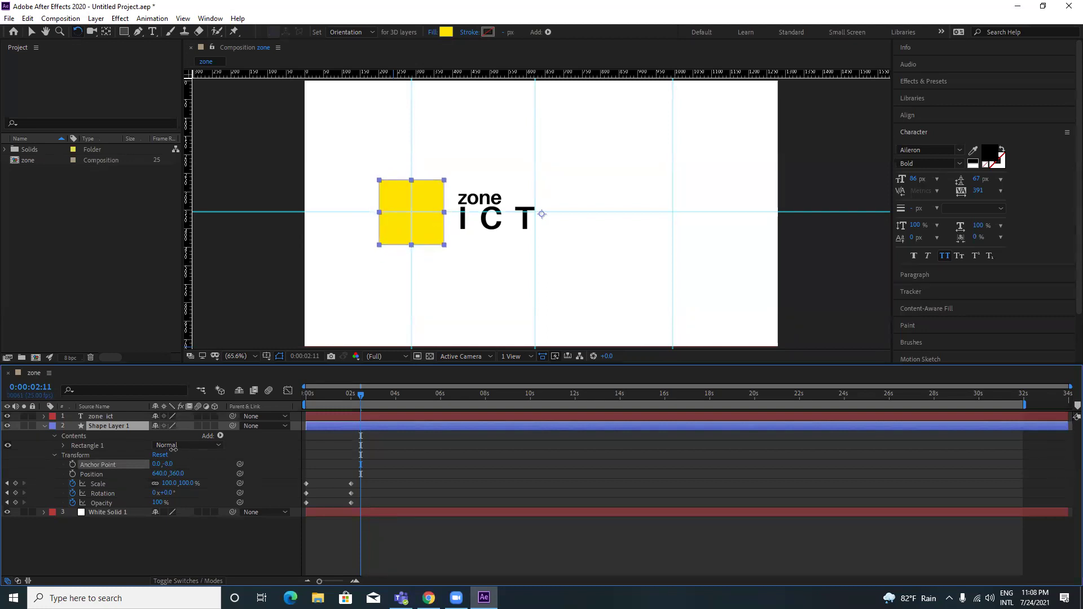
Step: Preview the yellow square's fade and scale animation from the start of the composition
left_click_drag(359, 392, 266, 391)
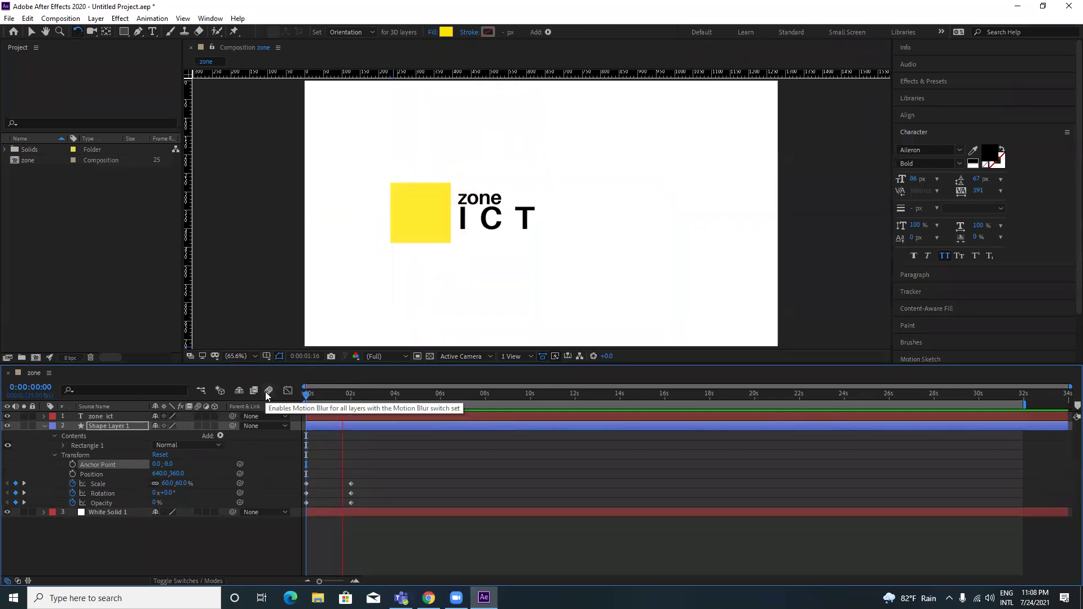
key("space")
left_click_drag(328, 396, 293, 415)
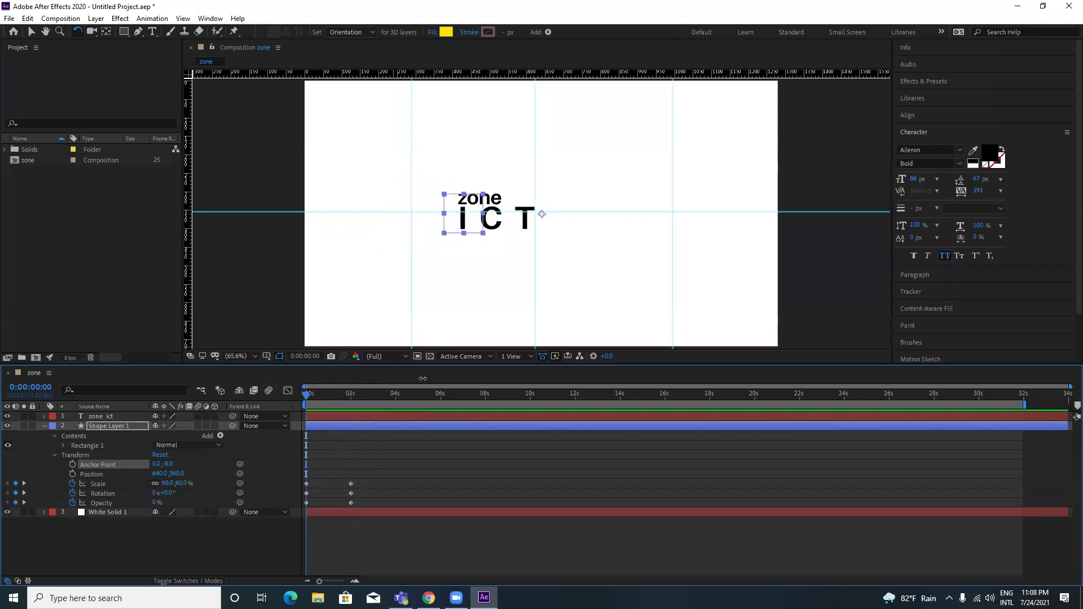
Step: Move the square's anchor point to its centre, and place the square where the leftmost vertical guide crosses the horizontal guide
mouse_move(546, 222)
left_mouse_down()
mouse_move(537, 215)
mouse_move(546, 220)
left_mouse_up()
key("ctrl+z")
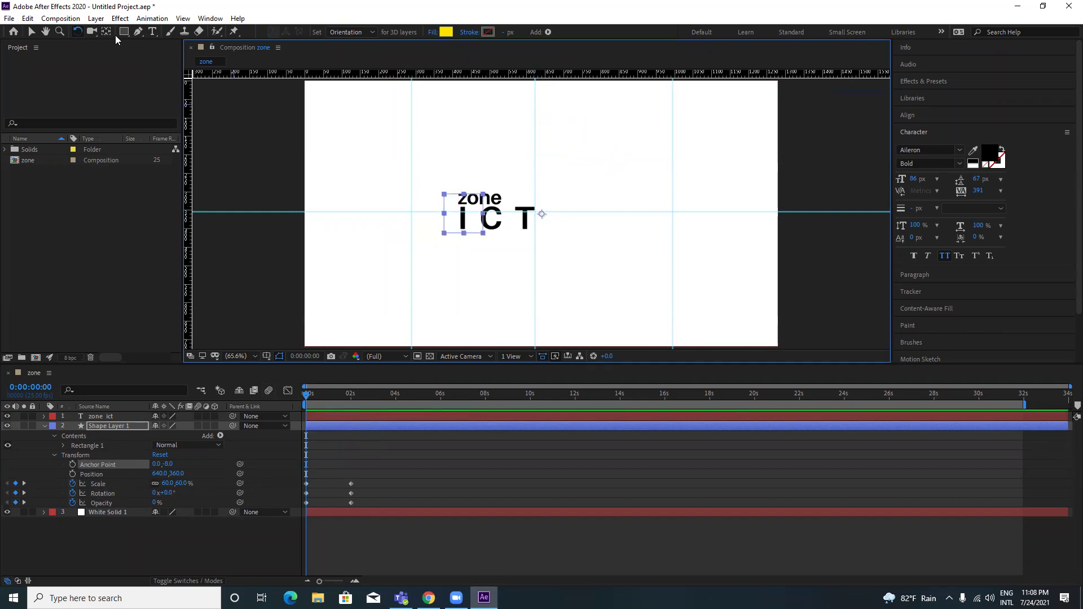
left_click(105, 31)
left_click_drag(542, 216, 464, 213)
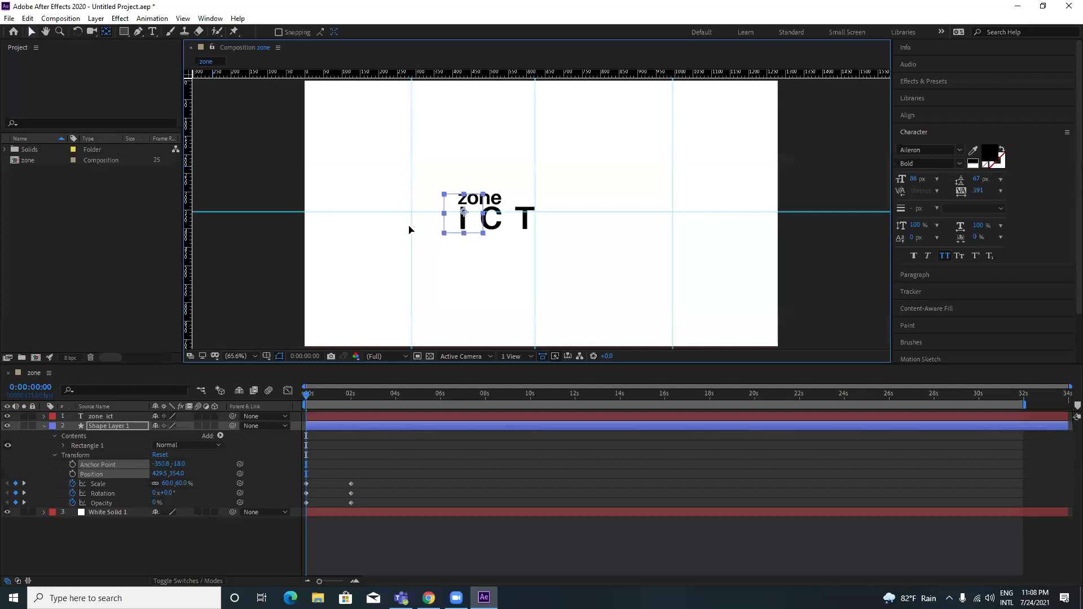
key("v")
left_click_drag(462, 231, 410, 230)
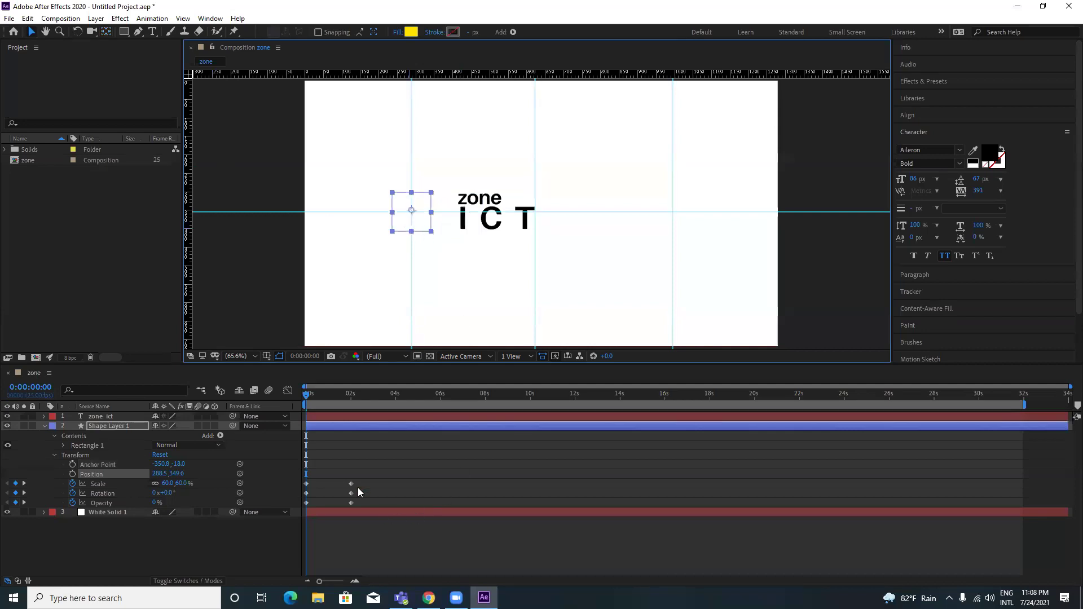
Step: Play back the square growing about its centre, and return to 0 s
key("space")
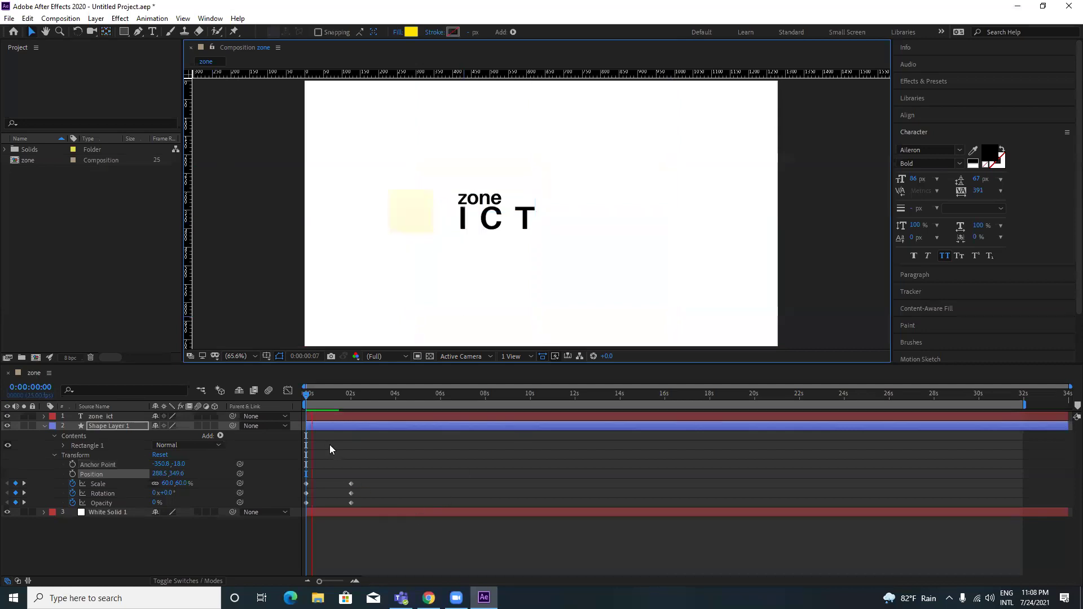
left_click(361, 393)
key("Home")
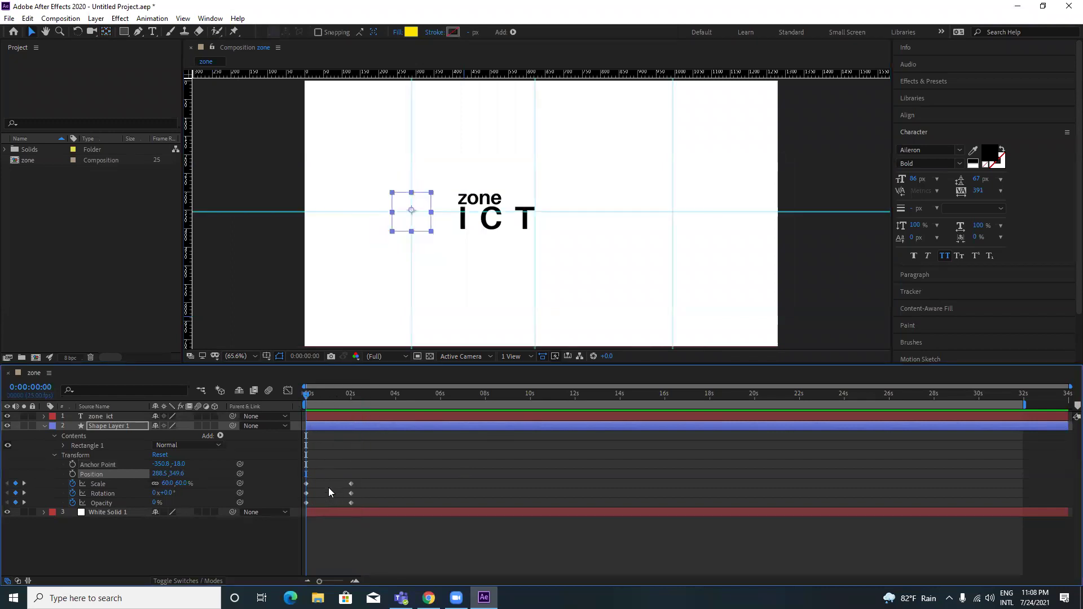
Step: Set the yellow square's rotation to 332° at 2 s, and preview the spin from the start
left_click(307, 493)
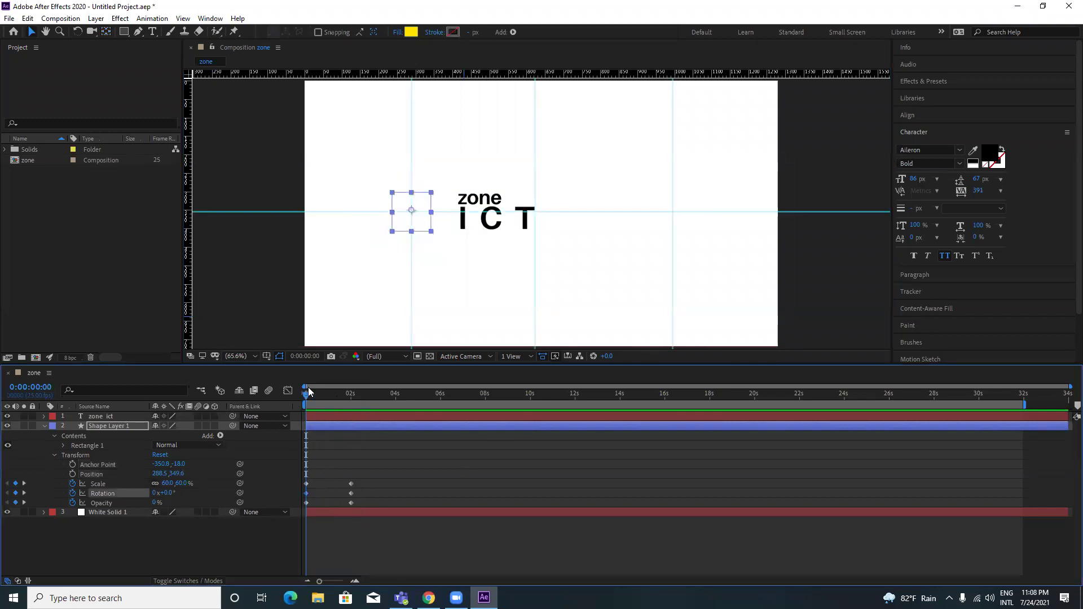
left_click(350, 398)
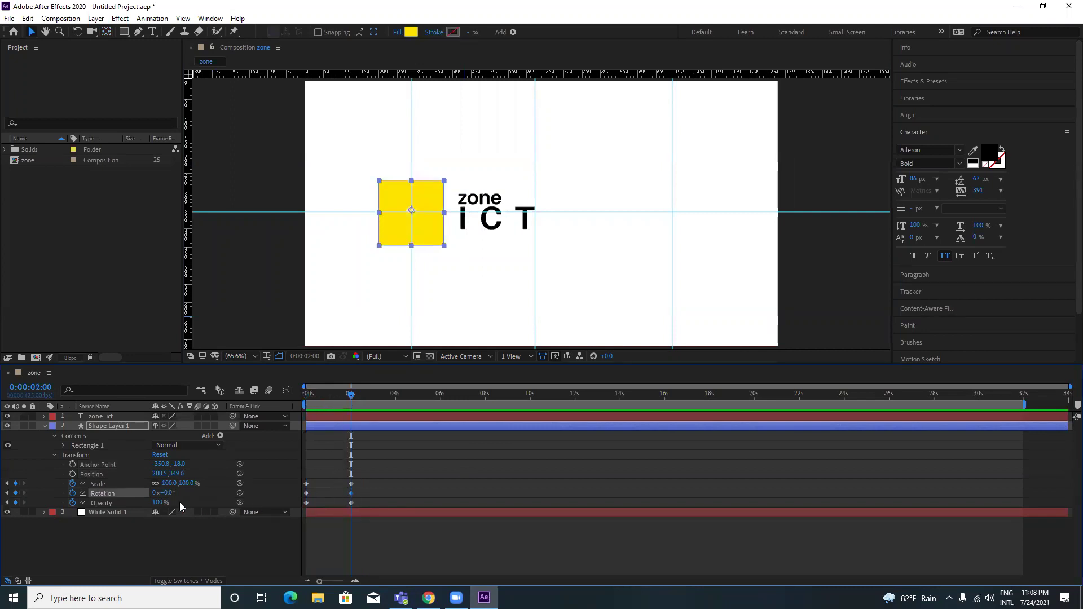
left_click_drag(168, 493, 306, 397)
key("space")
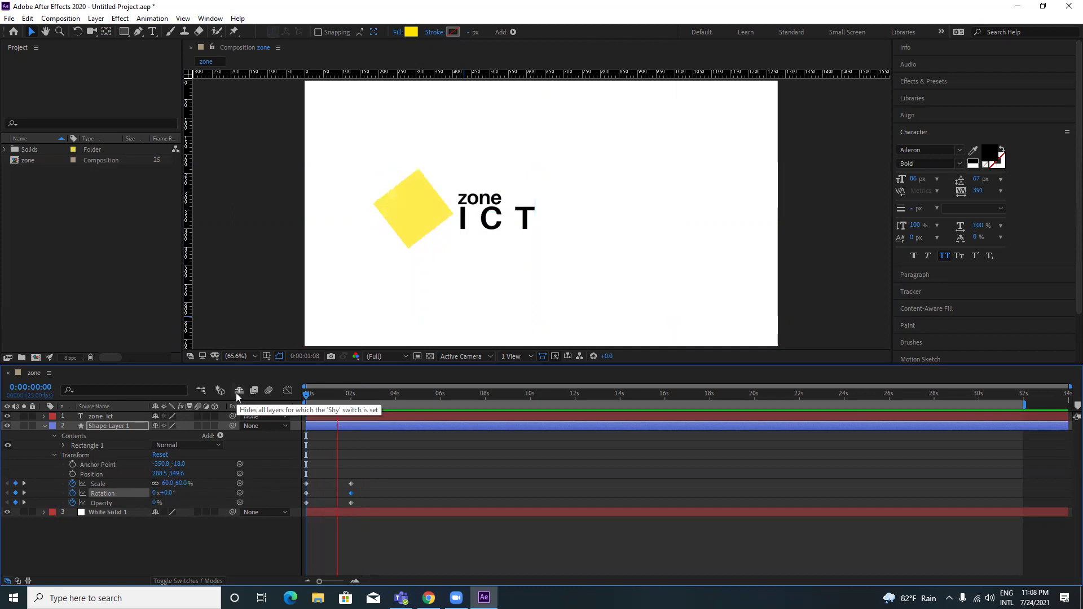
key("space")
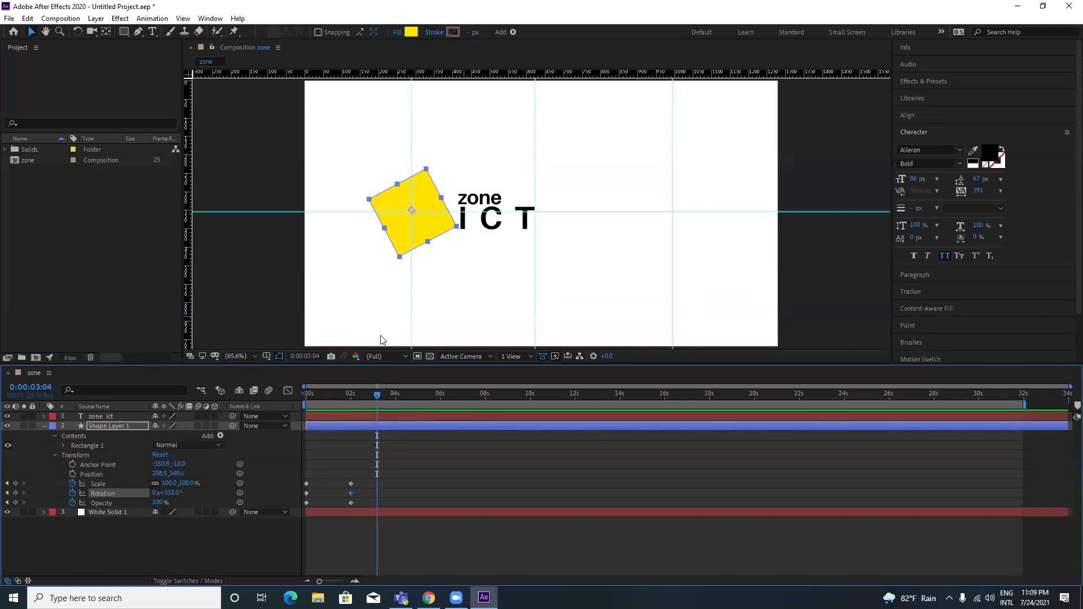
Step: Add position keyframes to the "zone ICT" text layer at 0:00:02:00 and 0:00:02:17
left_click_drag(377, 398, 351, 398)
left_click(377, 546)
left_click(360, 425)
left_click(363, 417)
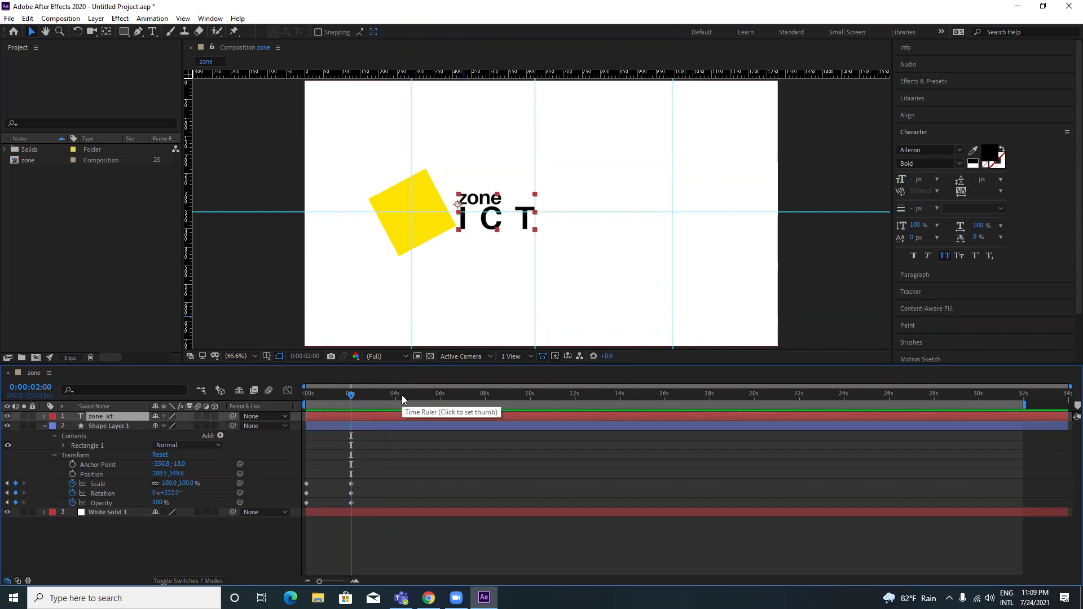
left_click(45, 426)
left_click(45, 416)
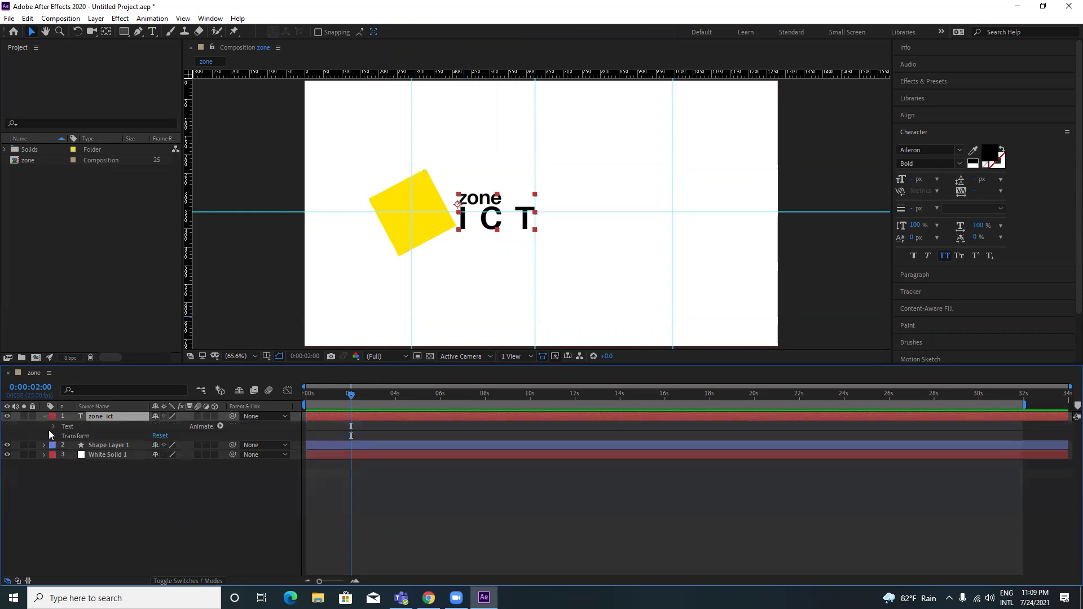
left_click(53, 436)
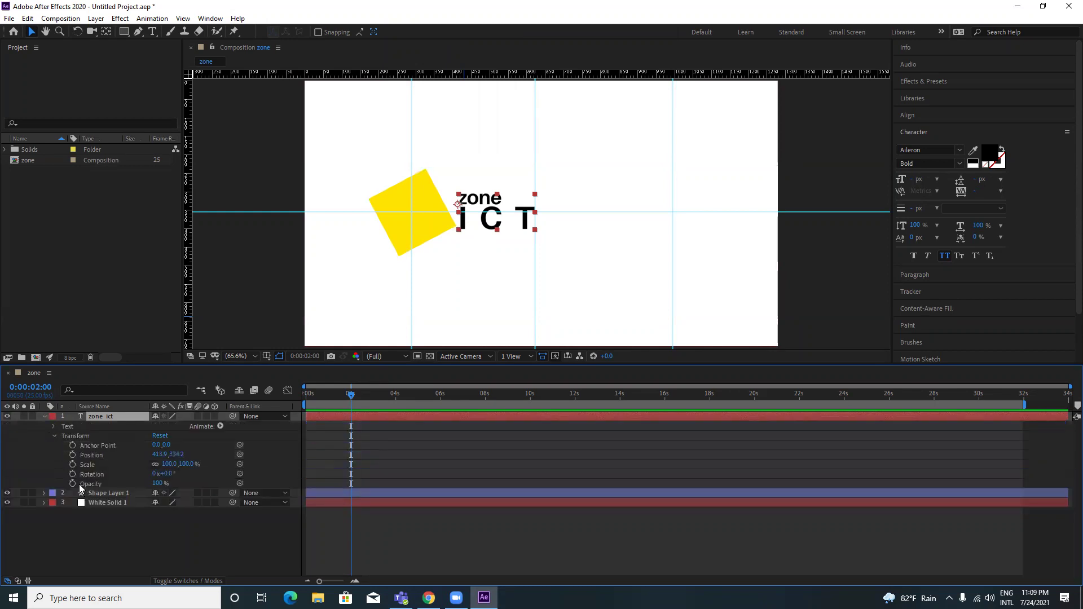
left_click(72, 455)
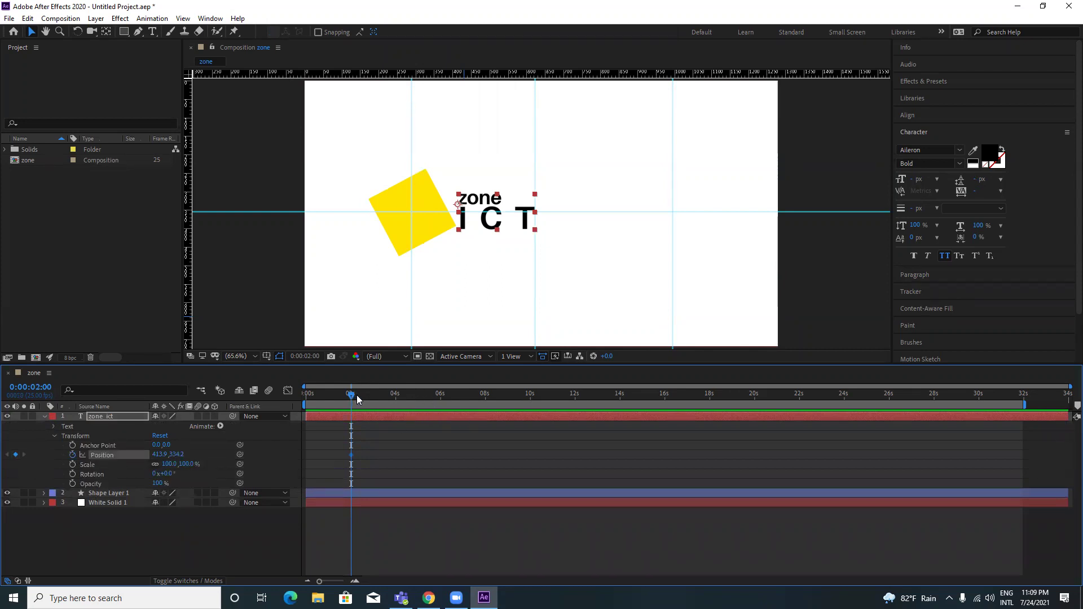
left_click_drag(358, 395, 367, 394)
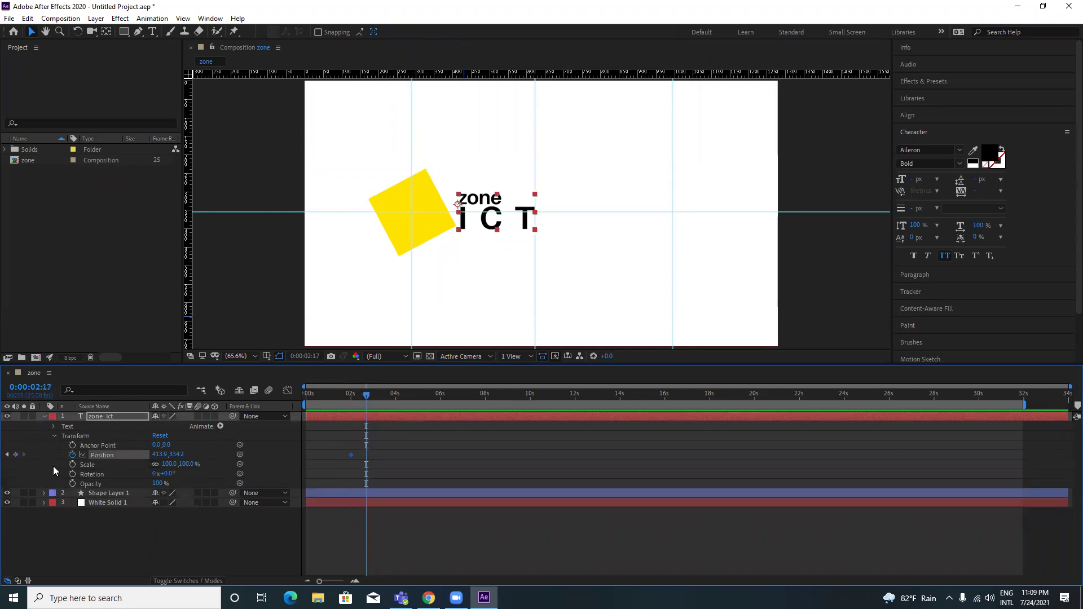
left_click(16, 455)
Step: Set the "zone ICT" text's position to 148.9, 334.2 at 0:00:02:00, preview the slide, and return to 2 s
left_click_drag(368, 394, 356, 395)
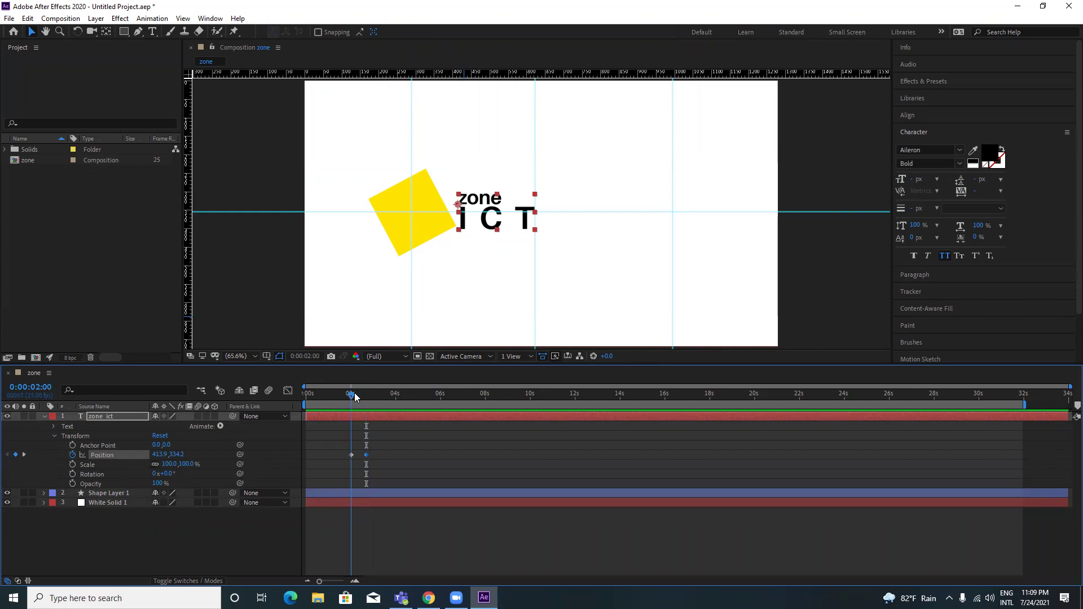
left_click(351, 454)
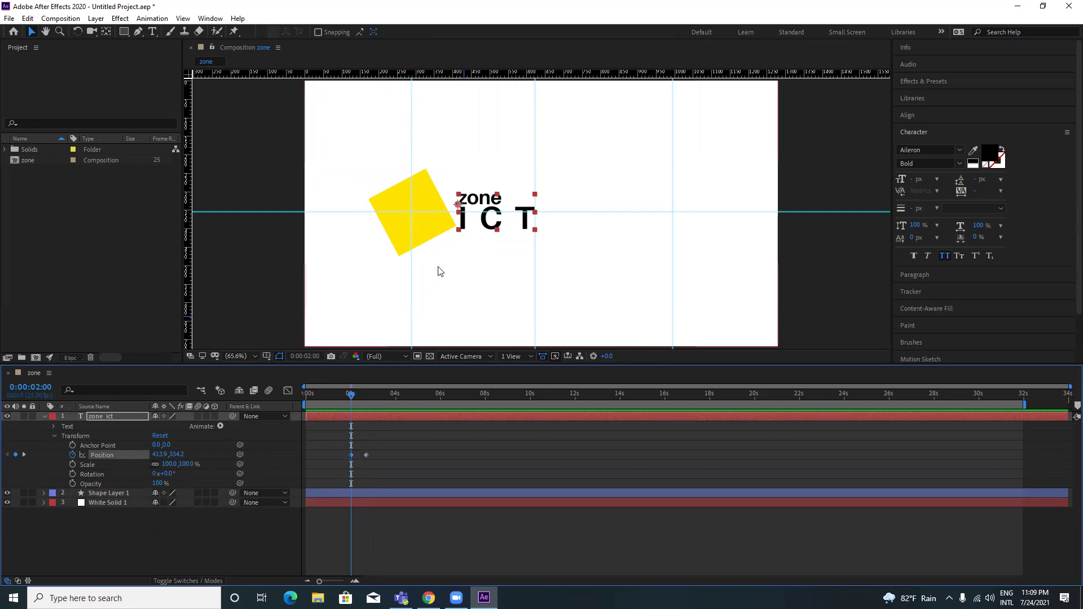
left_click_drag(167, 460, 5, 448)
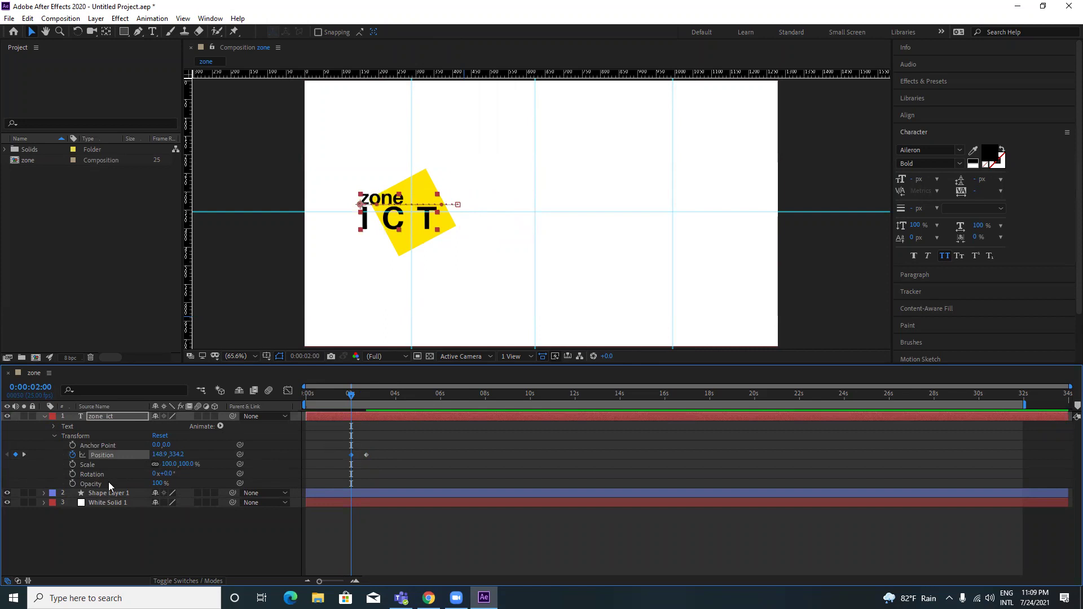
key("space")
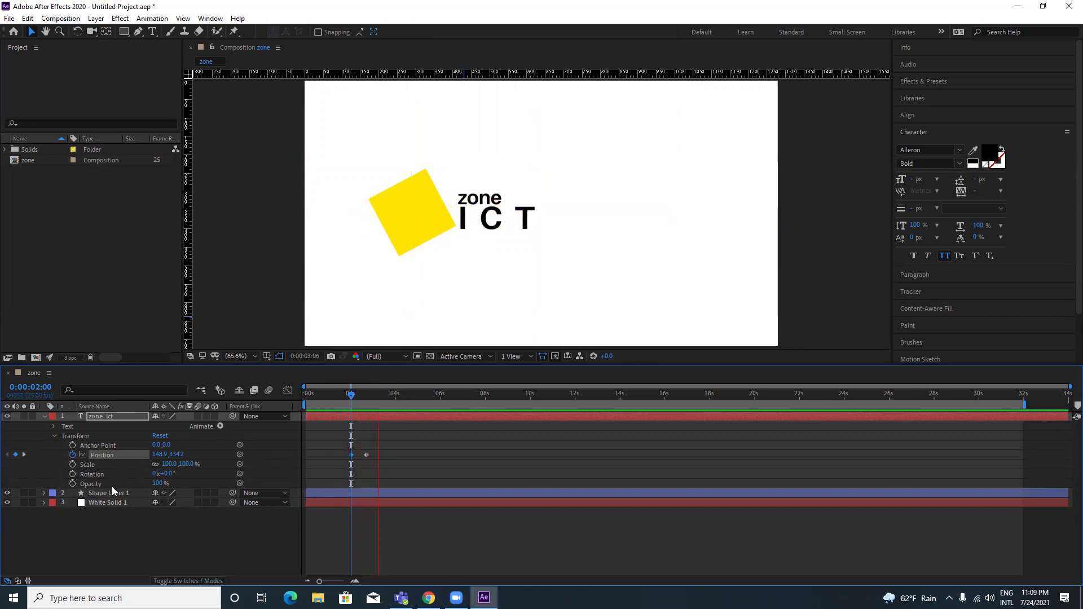
left_click_drag(367, 395, 356, 397)
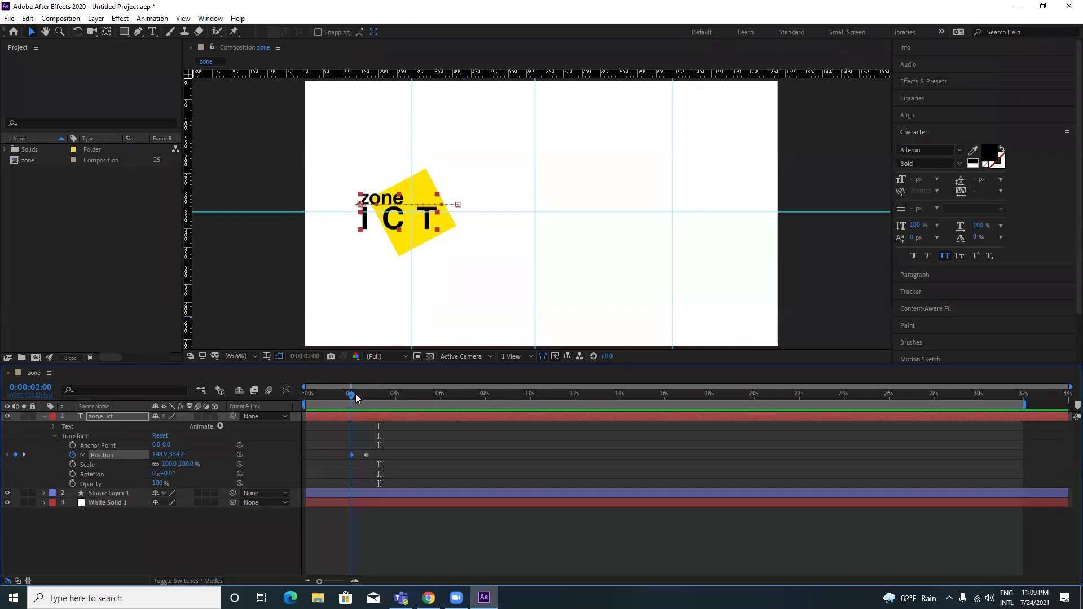
Step: Draw a rectangular mask around the "zone ICT" text, and shift it left until its right edge meets the end of the text
left_click(376, 419)
left_click(127, 33)
mouse_move(346, 185)
left_mouse_down()
mouse_move(412, 236)
mouse_move(453, 244)
left_mouse_up()
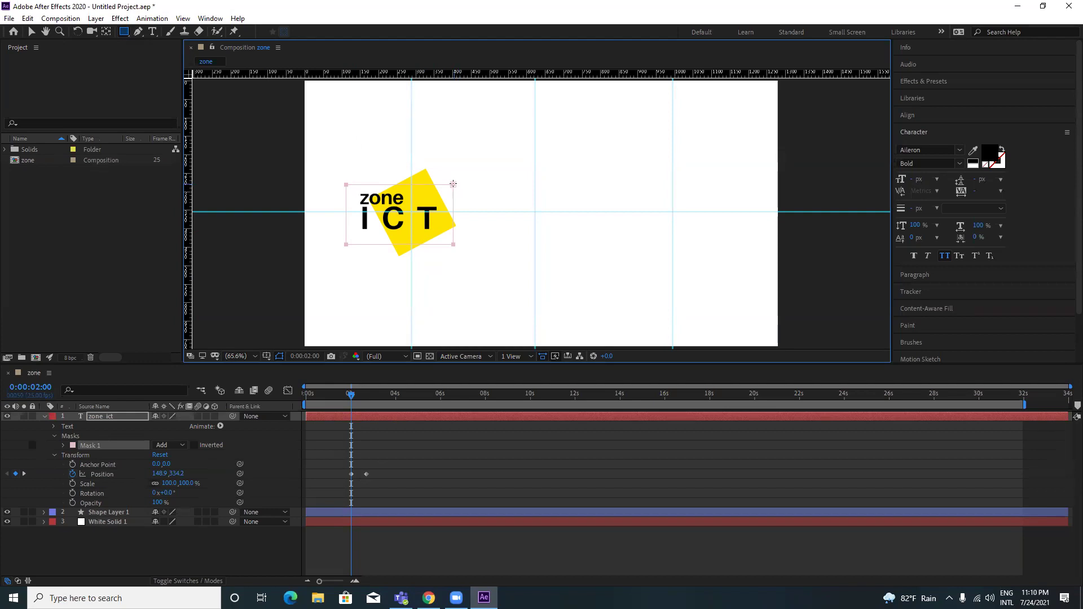
left_click(32, 32)
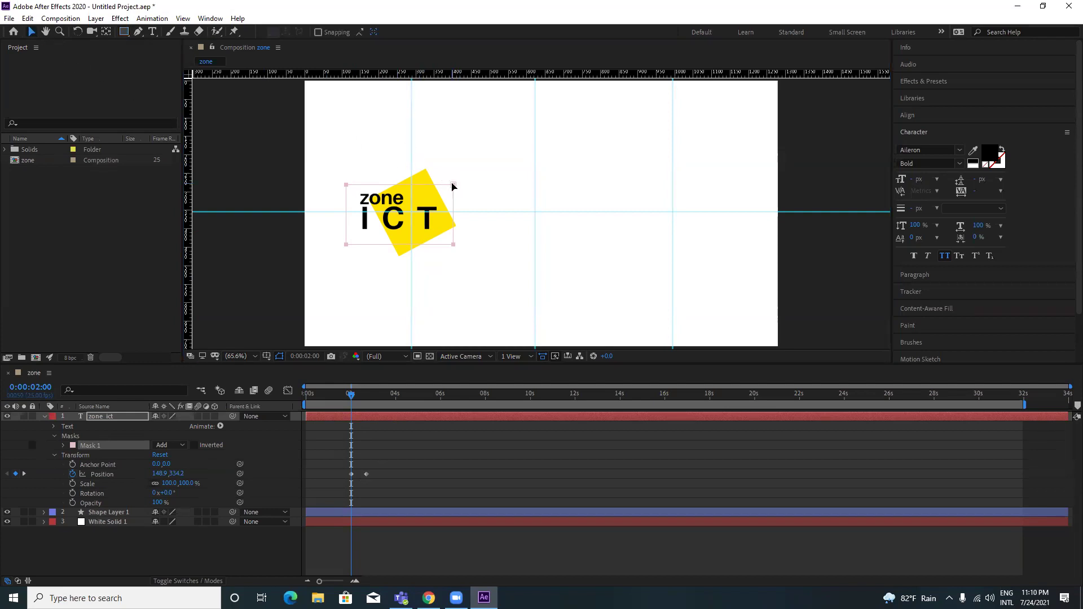
left_click_drag(451, 186, 437, 186)
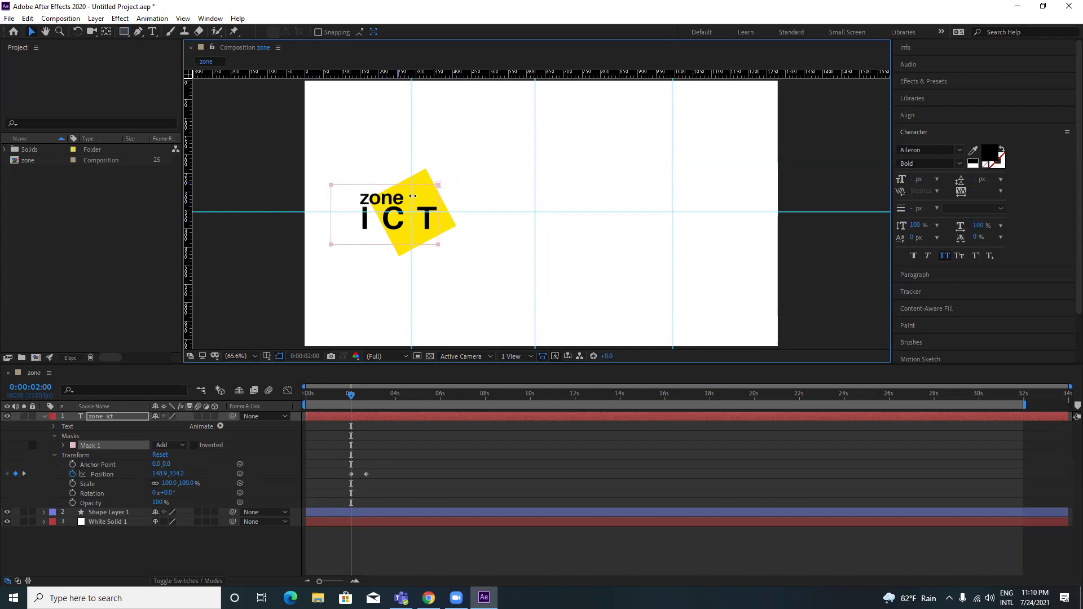
Step: Try inverting the text layer's mask, preview the slide, and turn the inversion off again
left_click(205, 445)
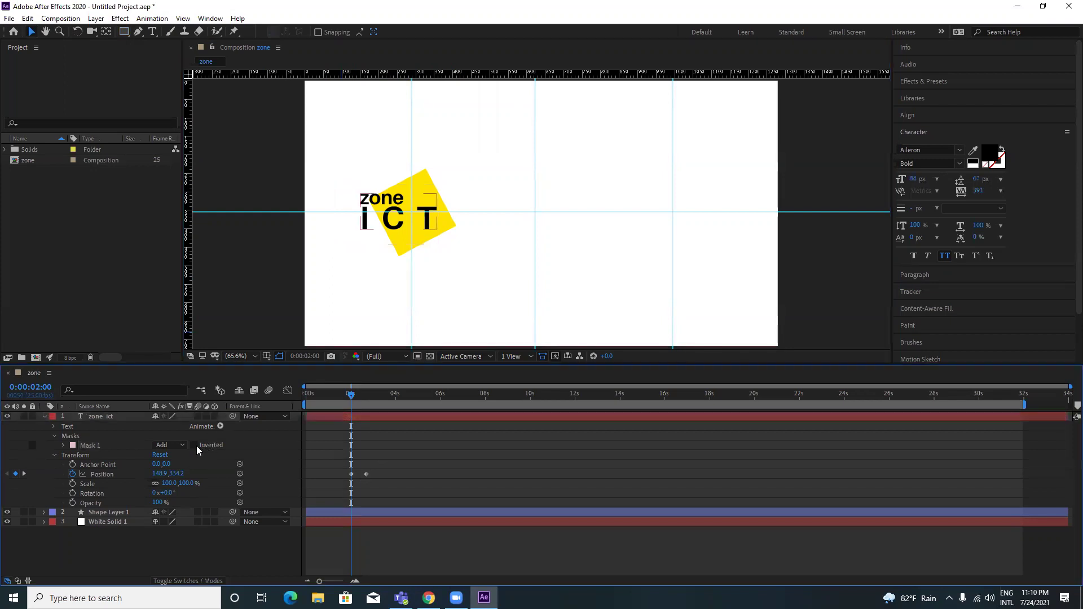
left_click(194, 445)
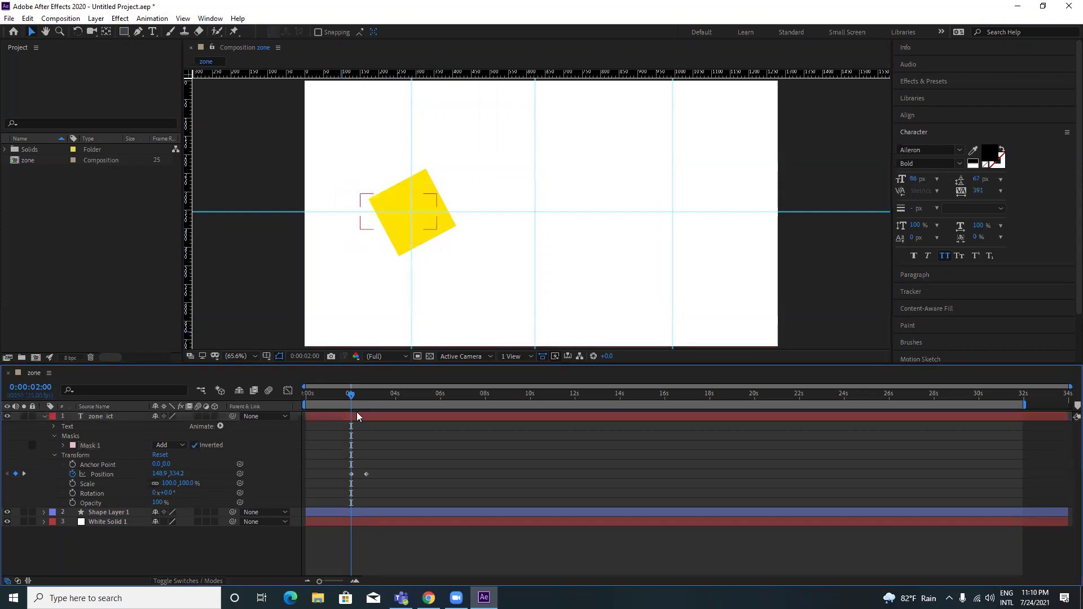
key("space")
key("space")
left_click_drag(387, 397, 353, 398)
left_click(195, 445)
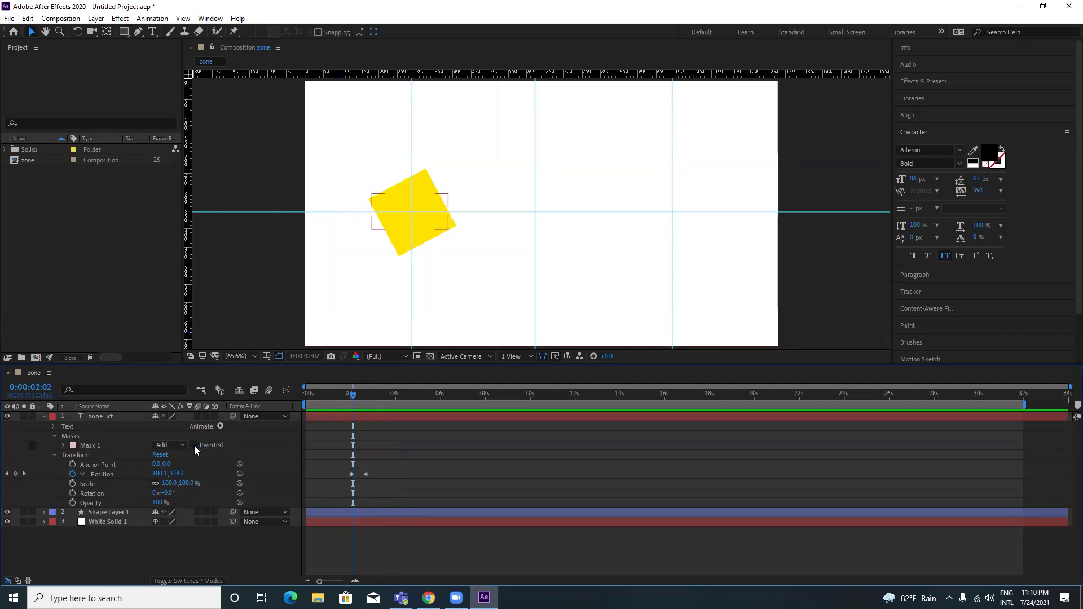
Step: Add Mask Path keyframes to the text layer's mask at 0:00:02:00 and 0:00:02:17
mouse_move(352, 397)
left_mouse_down()
mouse_move(366, 397)
mouse_move(357, 397)
left_mouse_up()
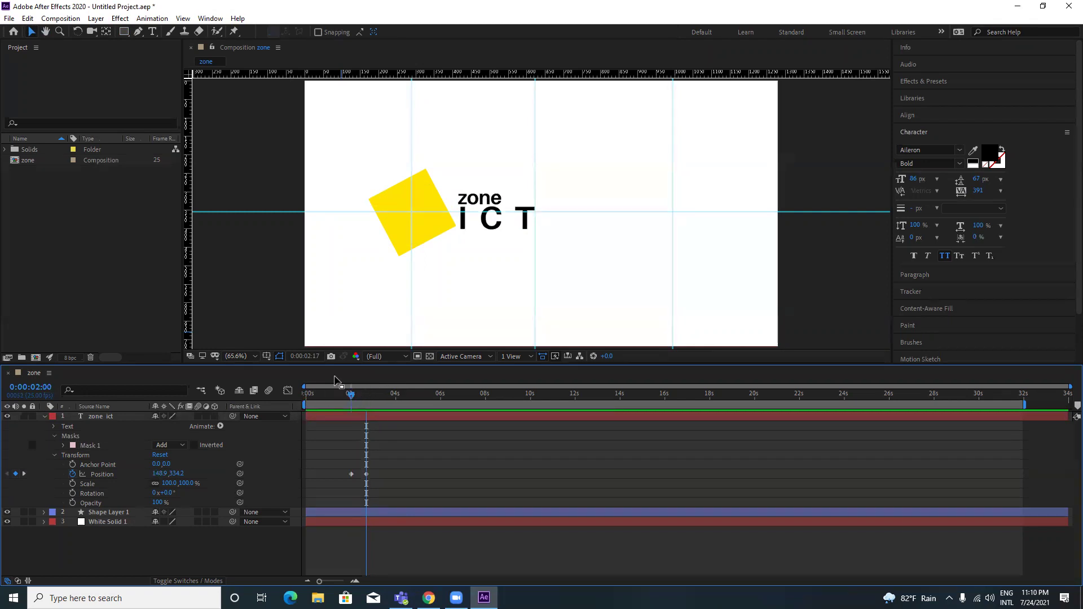
left_click(351, 474)
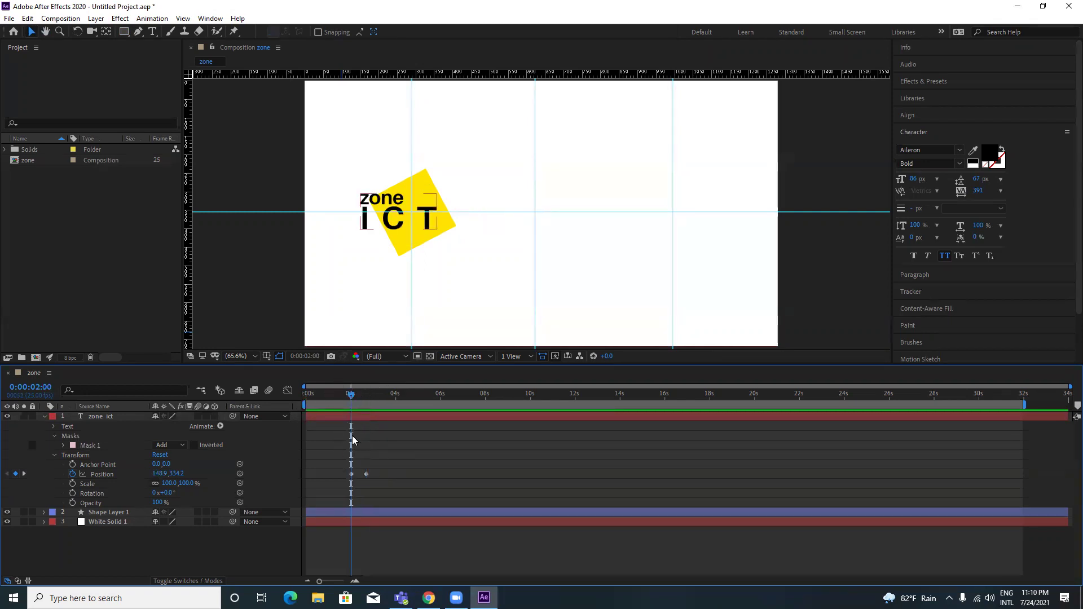
left_click(73, 445)
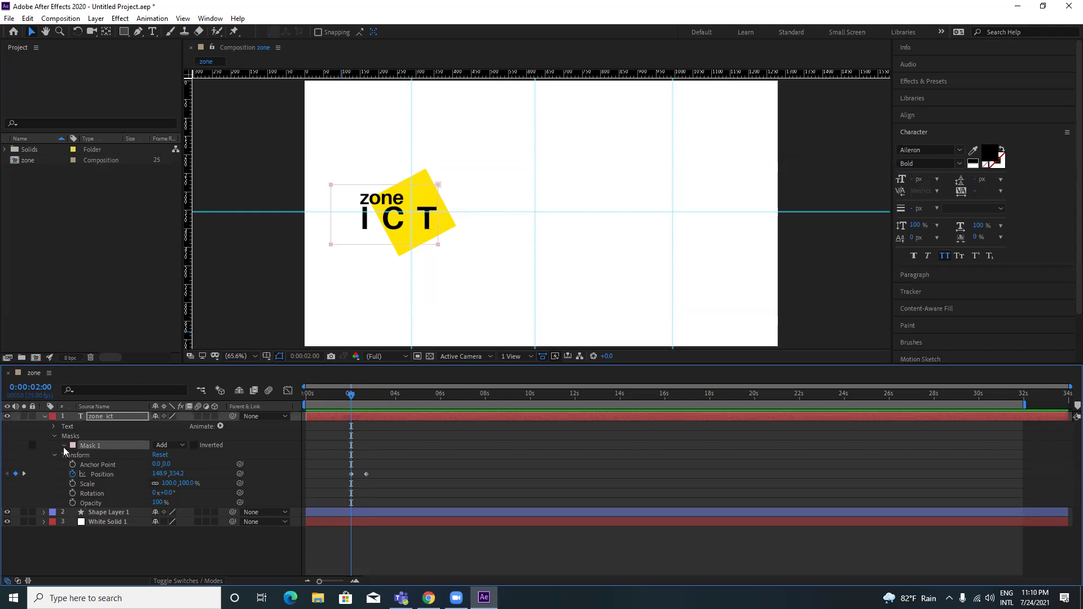
left_click(63, 445)
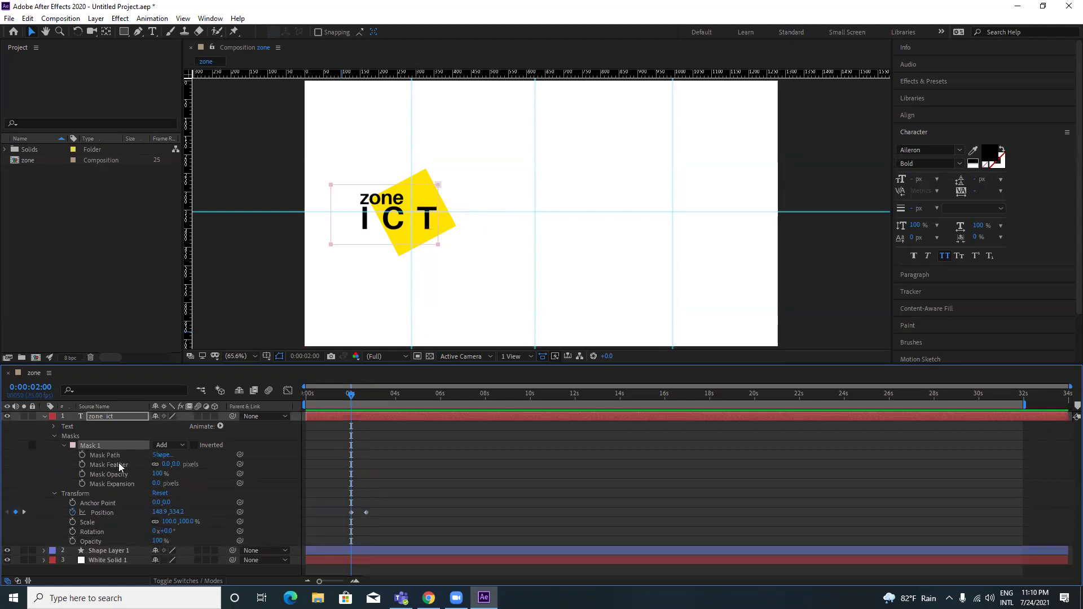
left_click(107, 455)
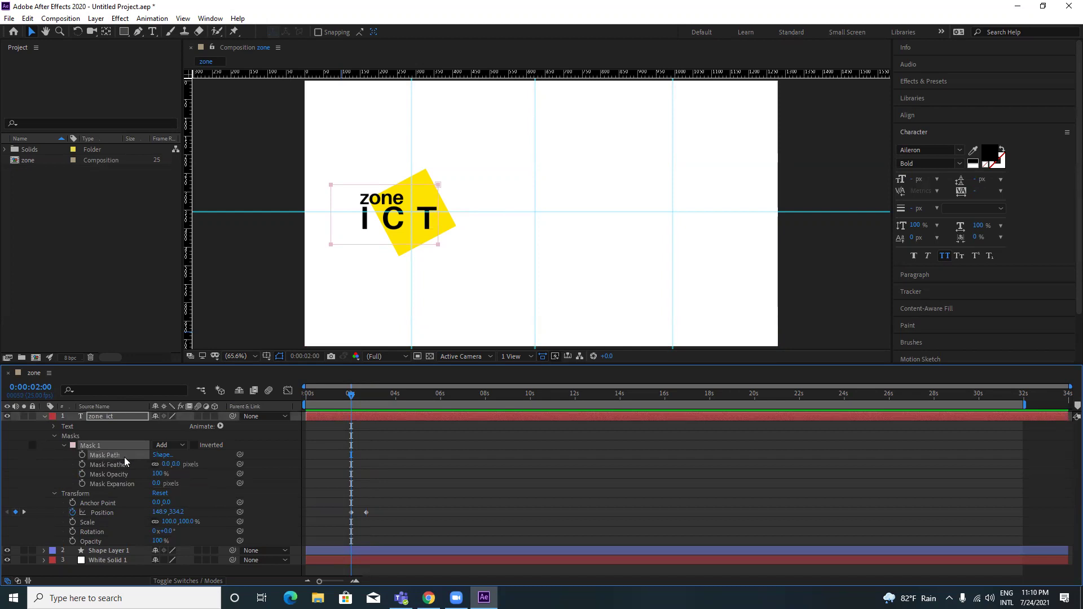
left_click(81, 456)
left_click_drag(347, 402, 355, 395)
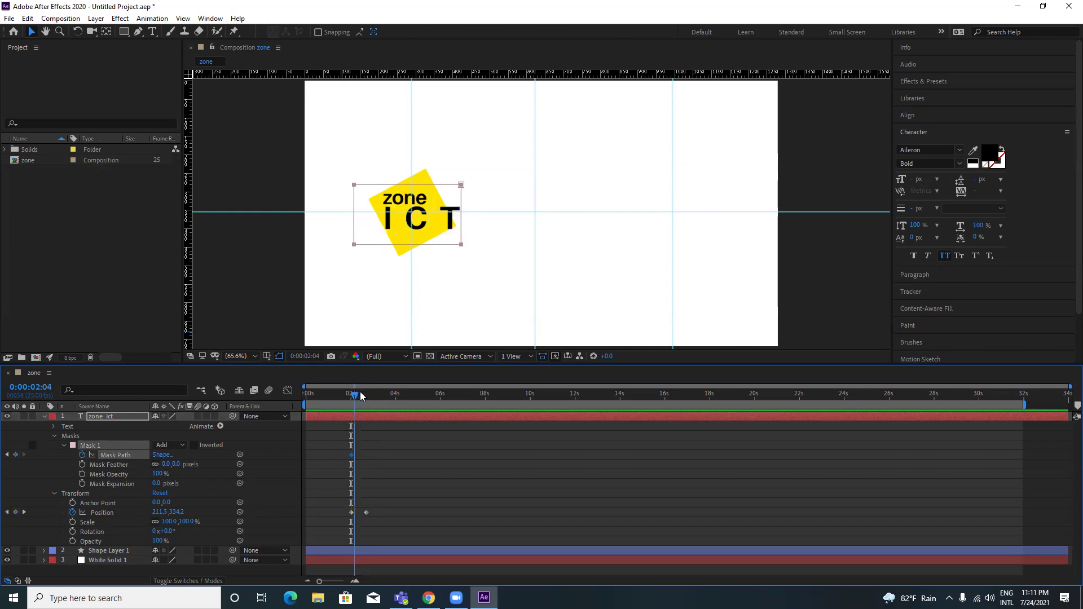
left_click(366, 393)
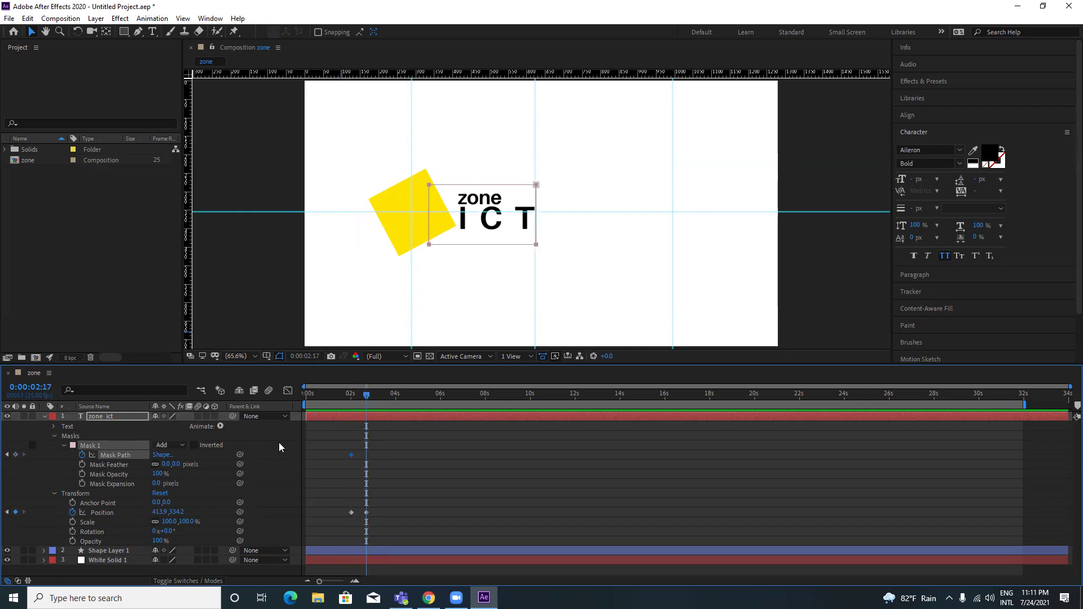
left_click(16, 454)
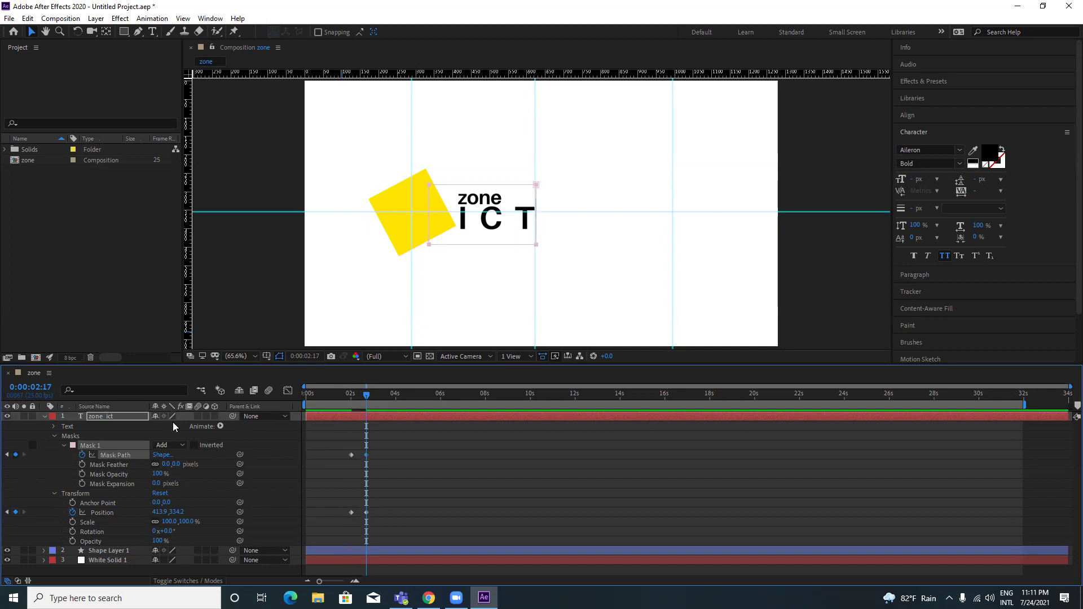
Step: Move the text's mask left over the yellow square at 0:00:02:17, and preview from the start
left_click_drag(467, 249, 440, 248)
left_click_drag(358, 248, 365, 249)
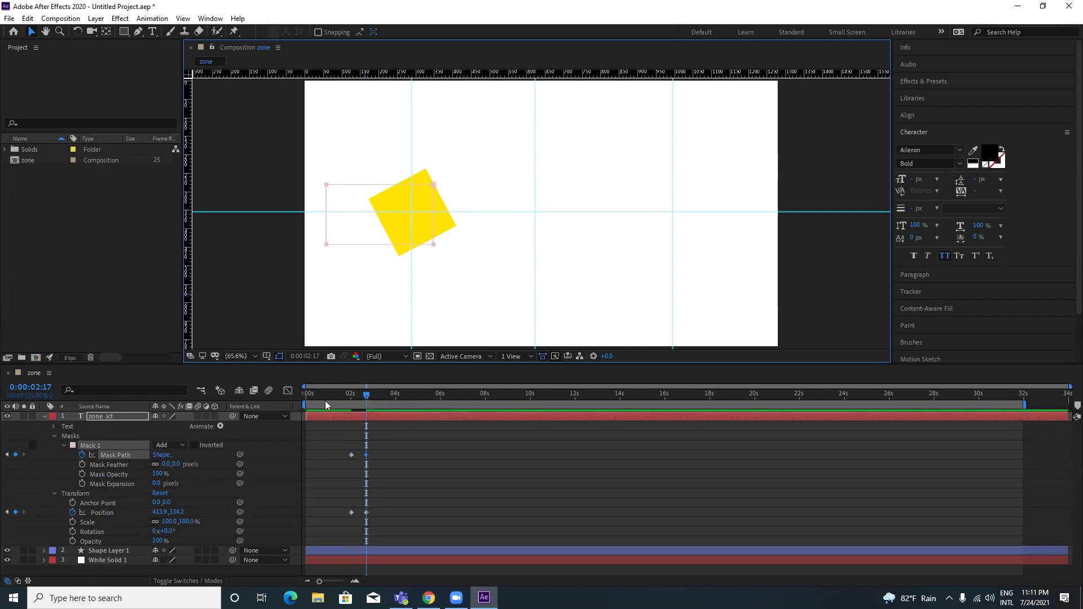
left_click_drag(325, 400, 220, 403)
key("space")
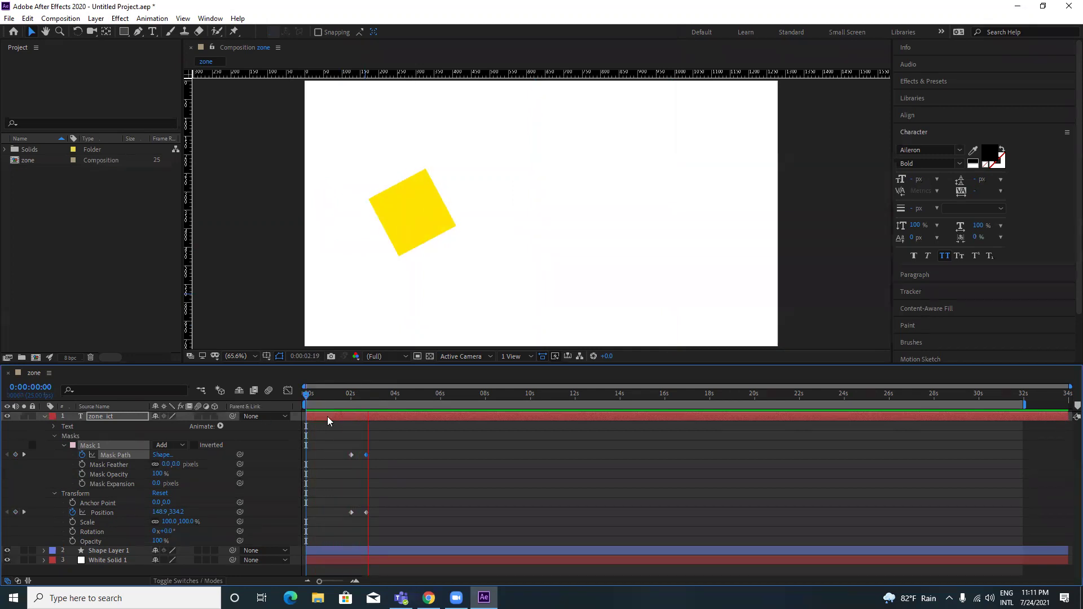
Step: Invert the text layer's mask, and play back the reveal from the start
left_click(214, 445)
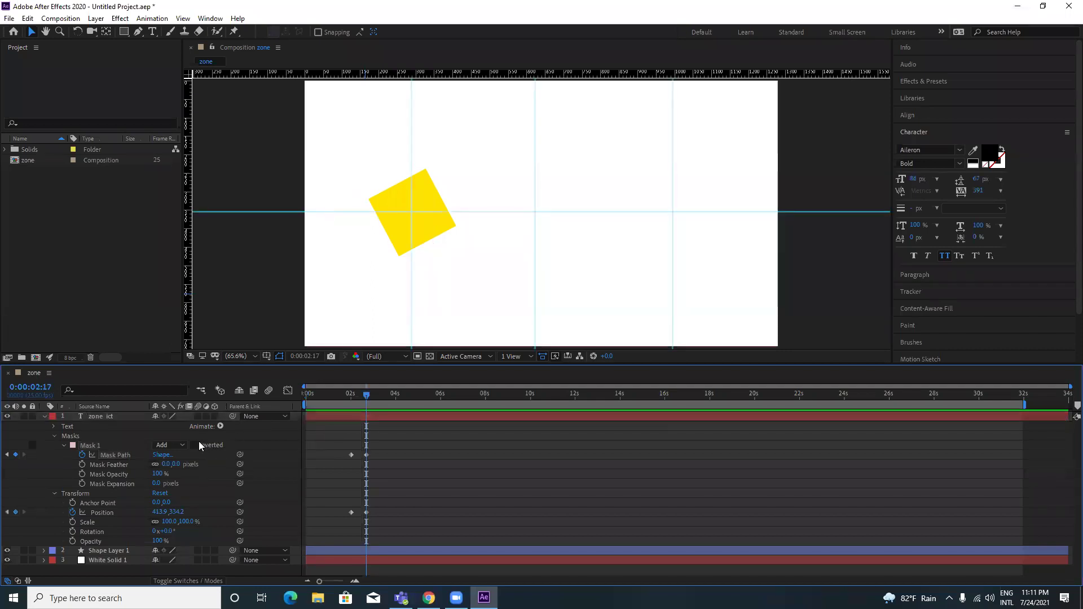
left_click(203, 445)
left_click(196, 445)
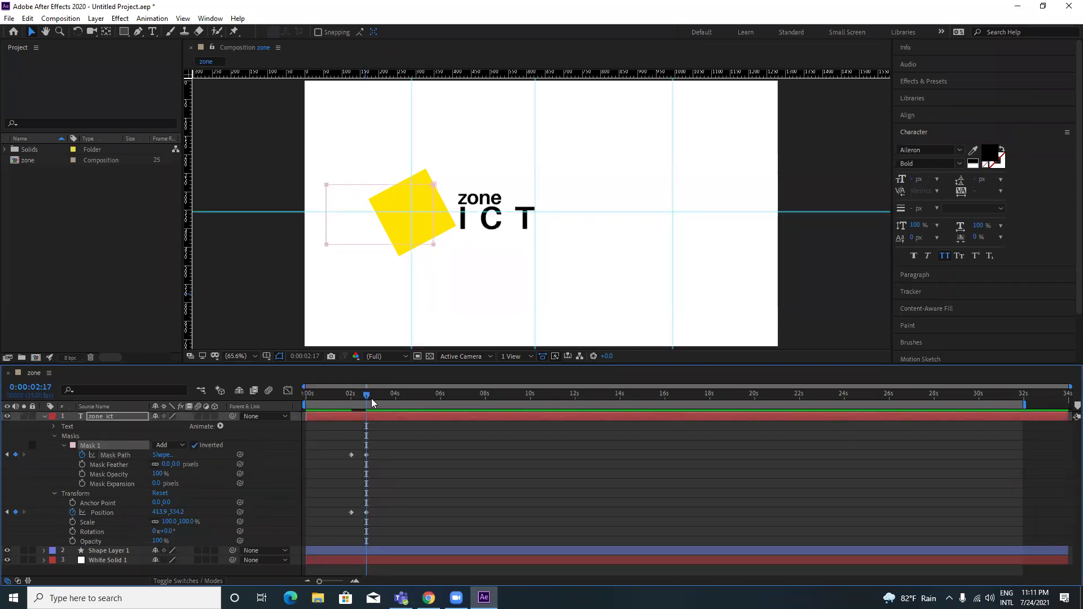
left_click_drag(376, 396, 286, 404)
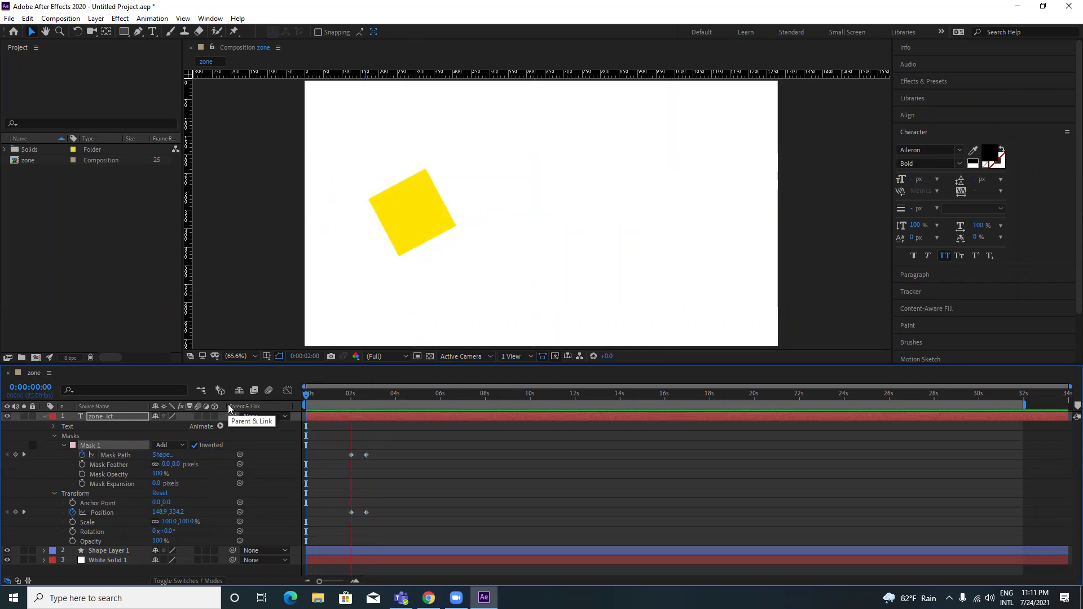
key("space")
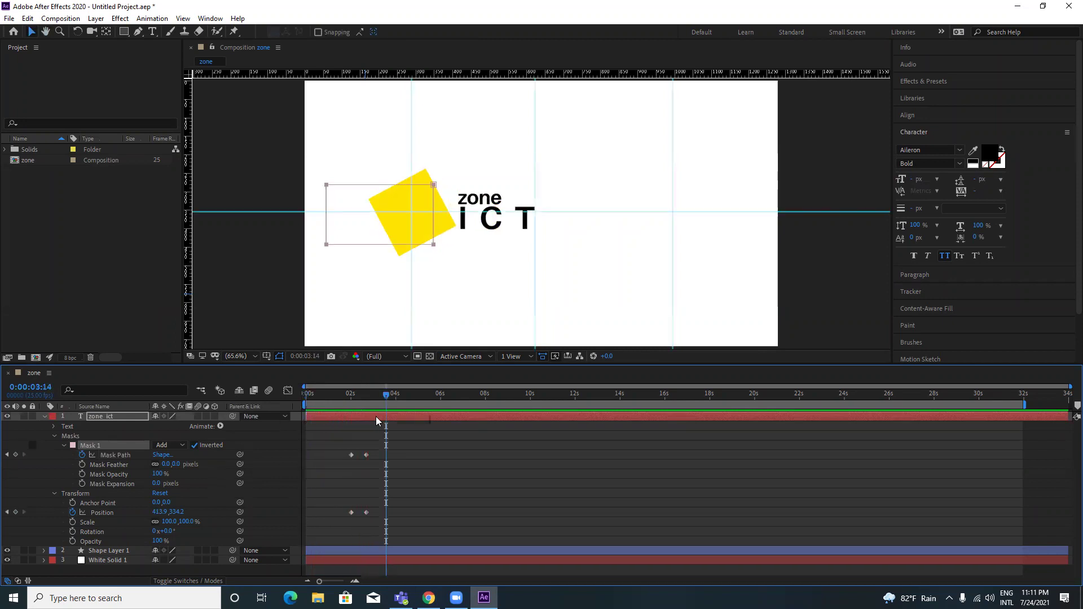
Step: Replay the full logo animation from 0 s, and place the current time at 0:00:03:03
key("Home")
key("space")
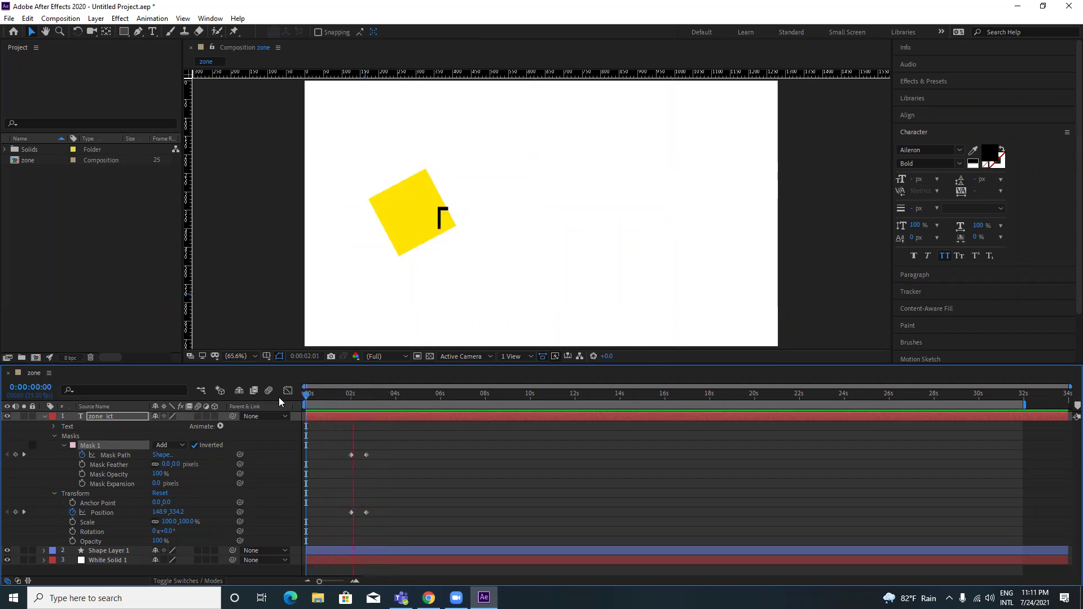
key("space")
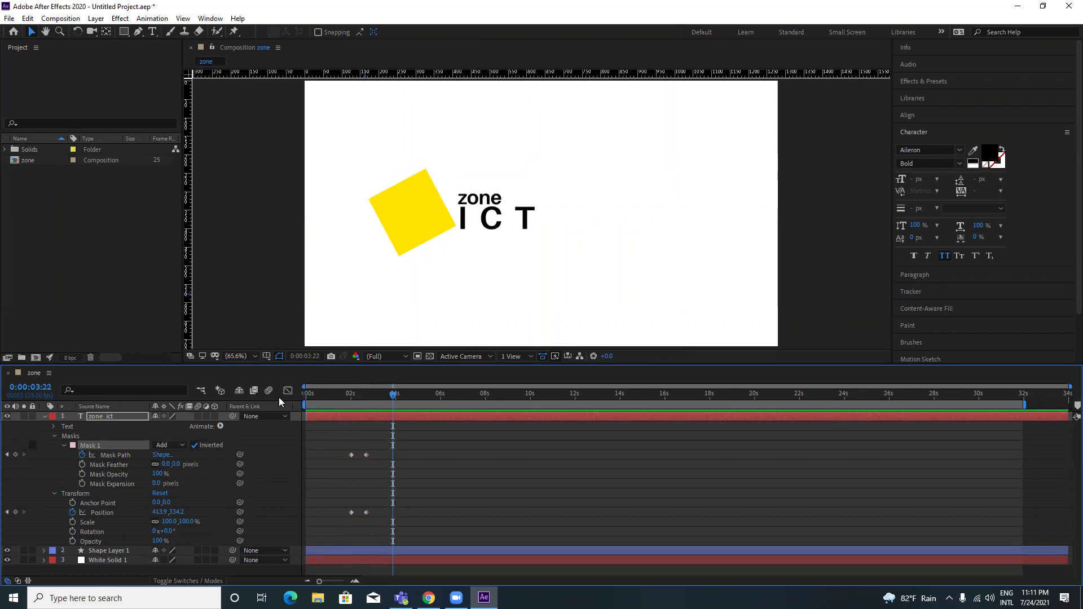
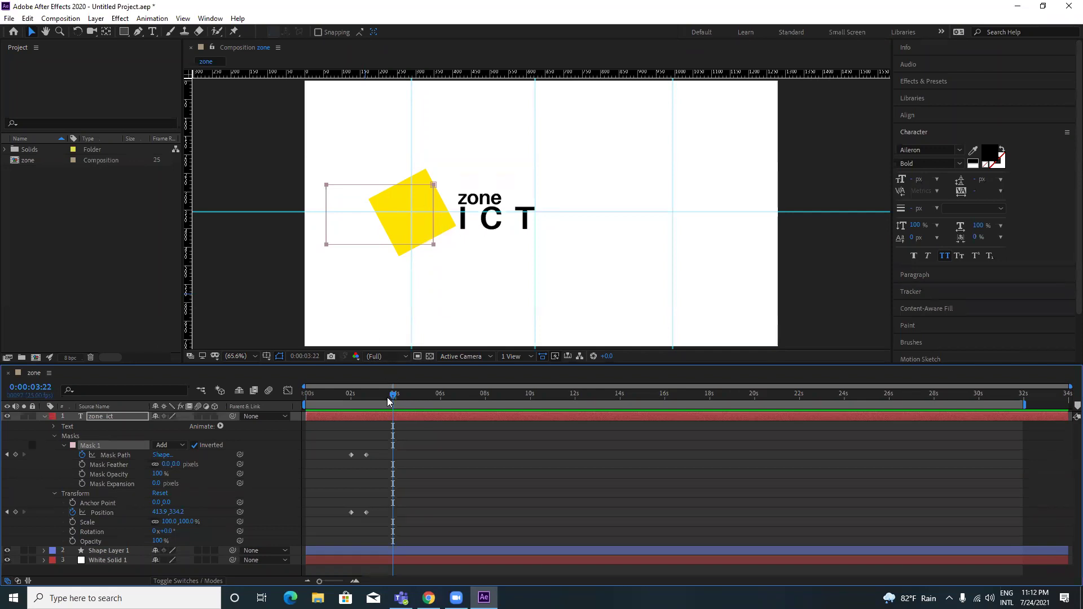
key("Home")
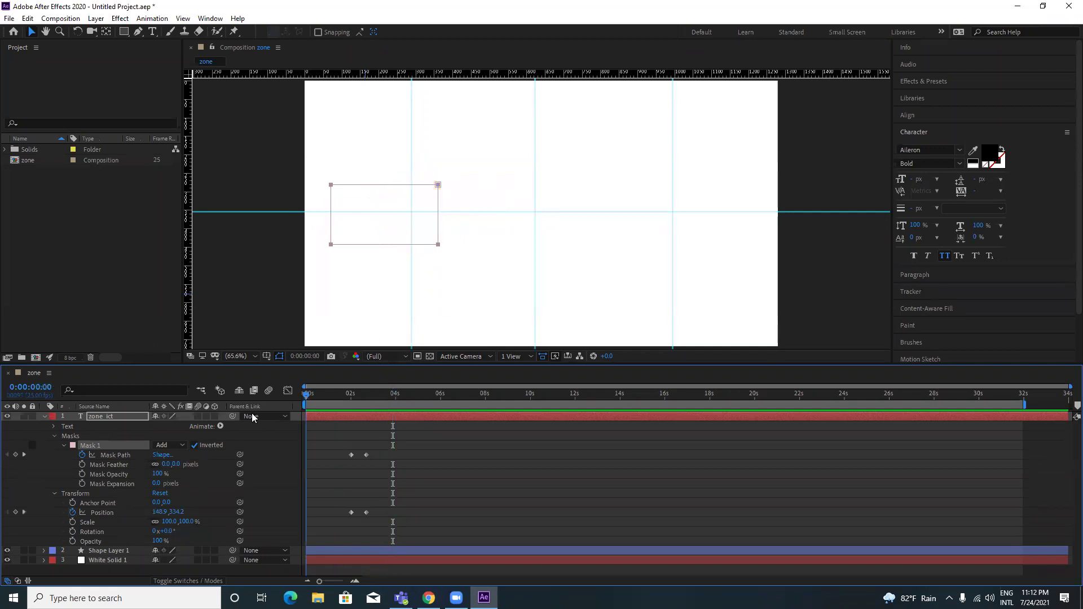
key("space")
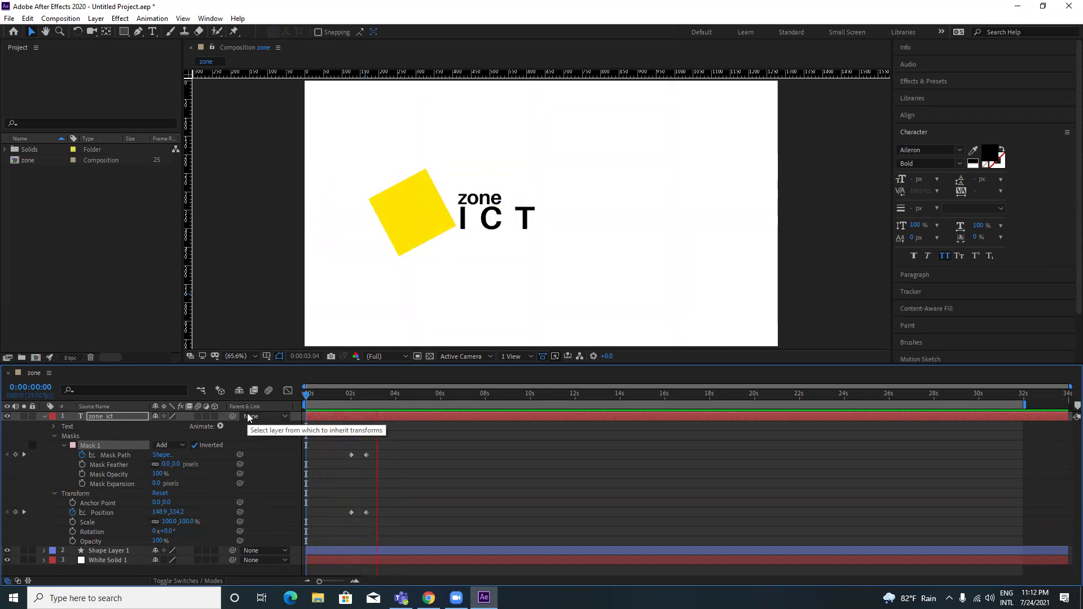
left_click(388, 396)
mouse_move(388, 399)
left_mouse_down()
mouse_move(350, 400)
mouse_move(376, 403)
left_mouse_up()
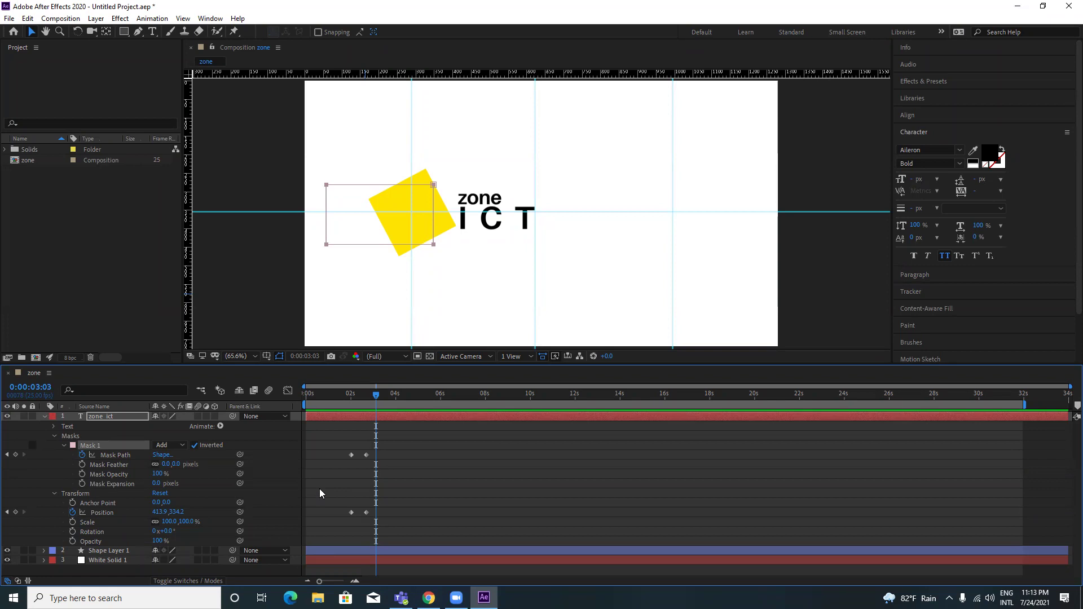
left_click(1043, 455)
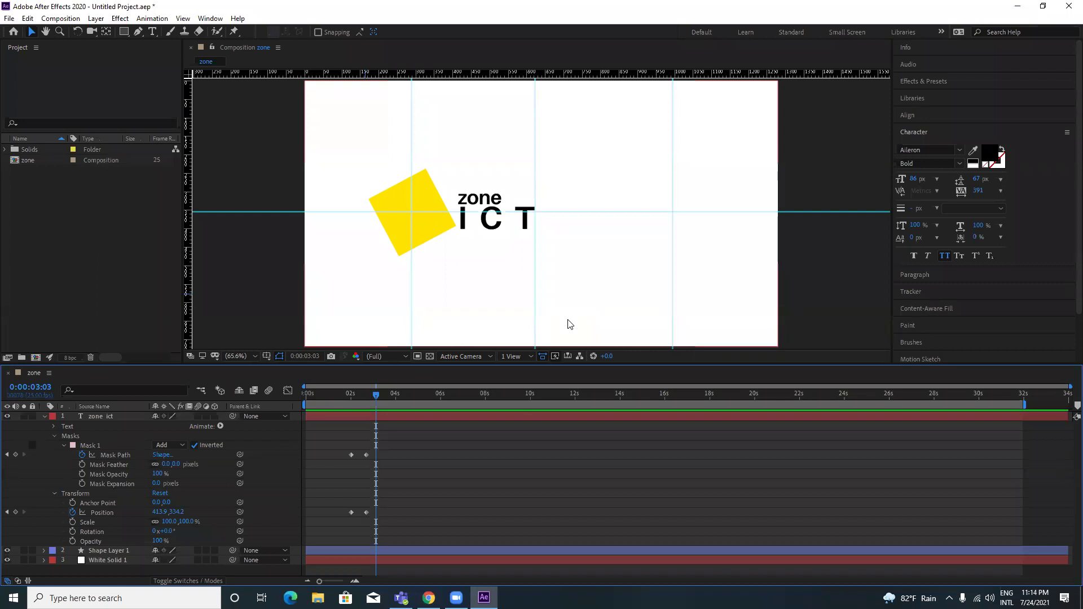
left_click(410, 213)
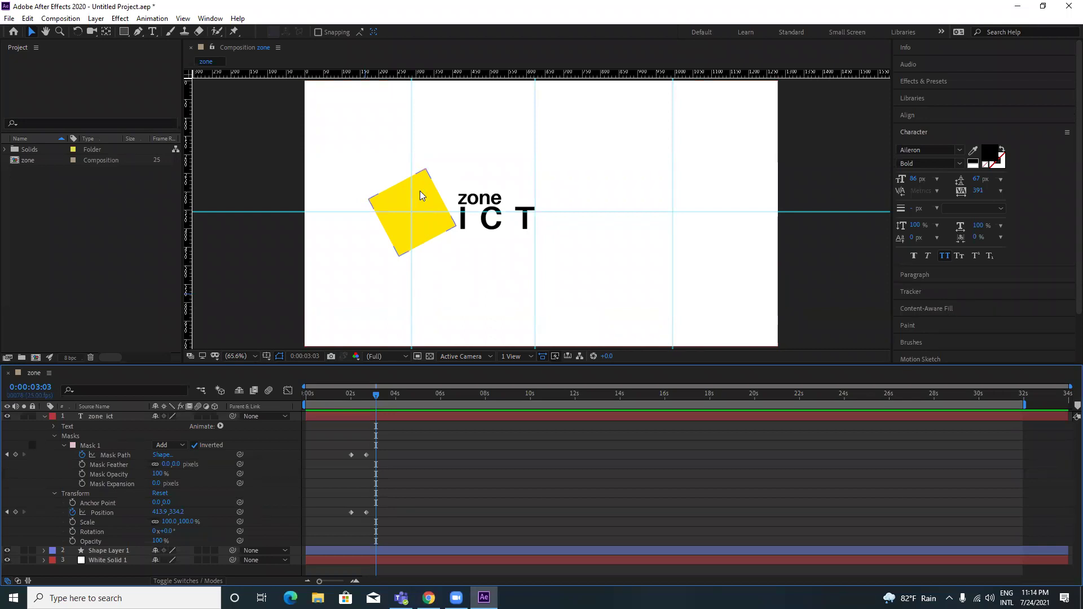
left_click(419, 191)
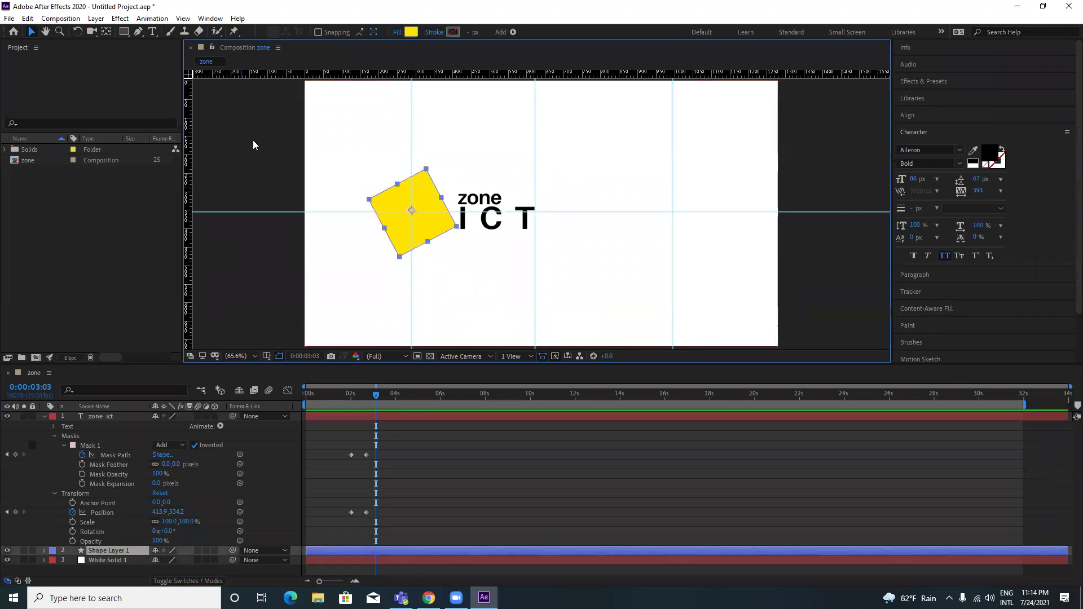
left_click(418, 212)
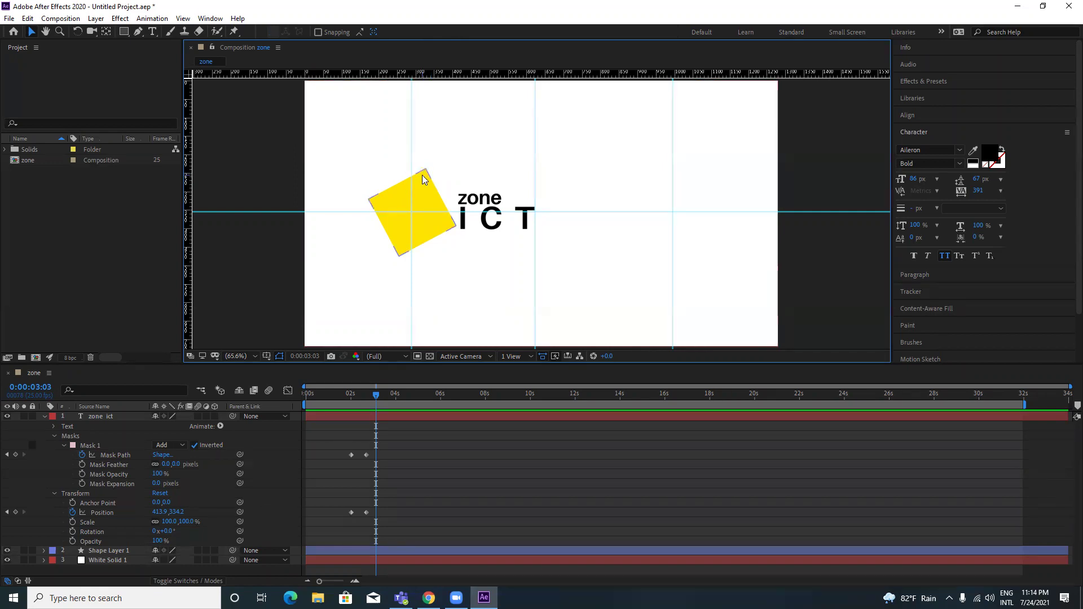
Step: Add a solid red stroke of 19 px to the yellow square
left_click(264, 163)
left_click(435, 212)
left_click(273, 164)
left_click(426, 202)
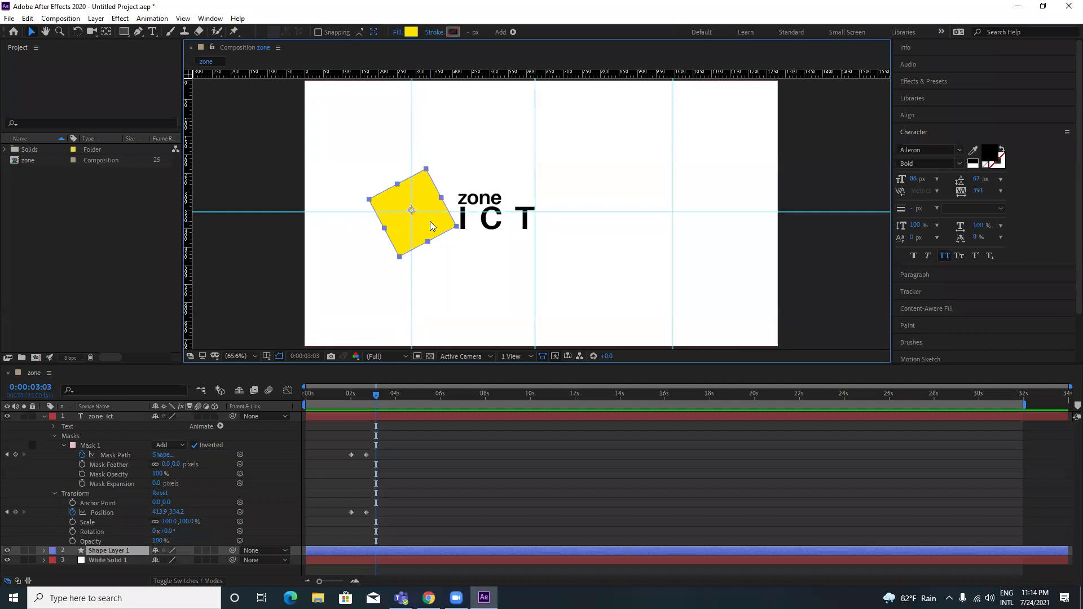
left_click(434, 32)
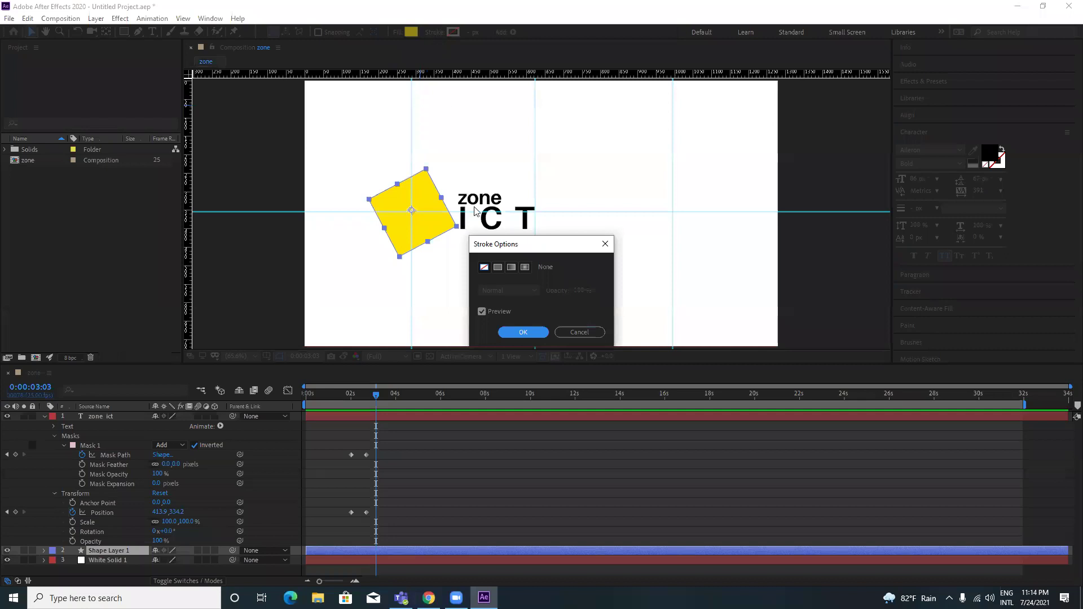
left_click(498, 268)
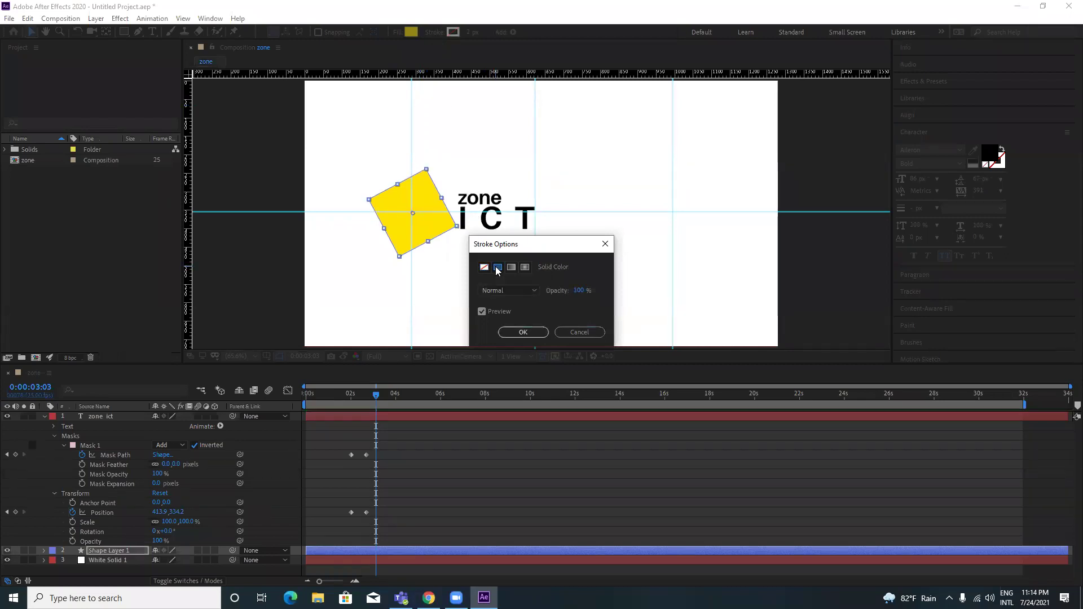
left_click(522, 331)
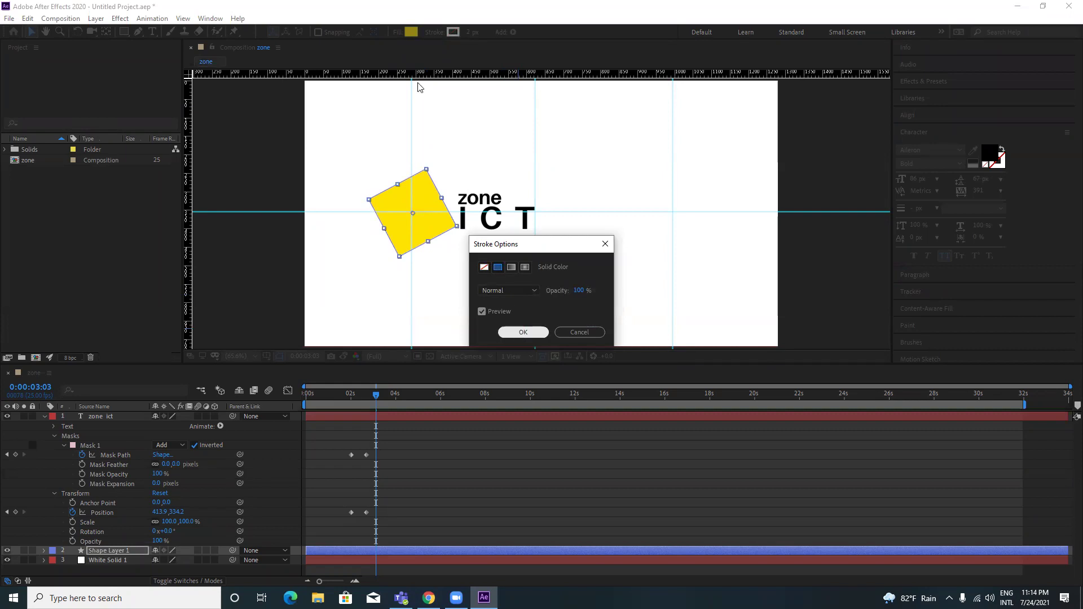
left_click(457, 35)
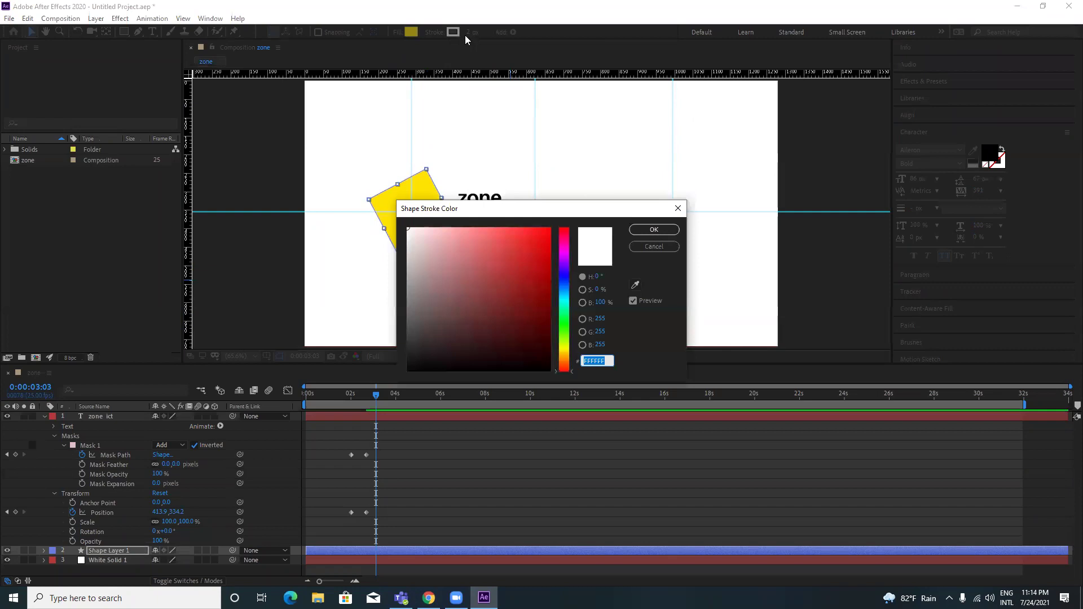
key("Escape")
left_click_drag(482, 32, 491, 32)
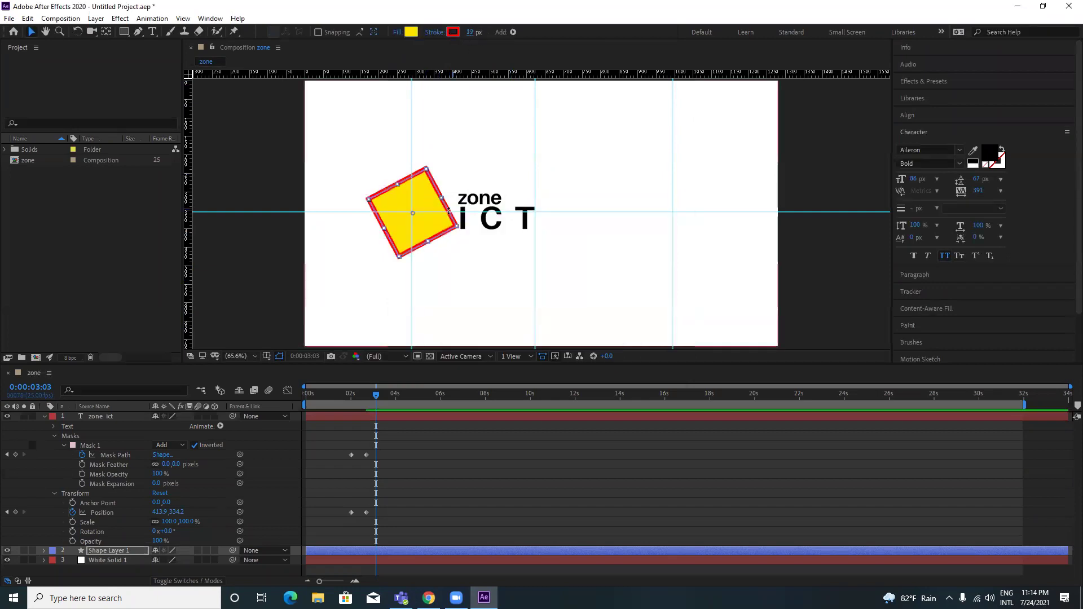
Step: Collapse the zone ict text layer, and expand the Stroke 1 properties of Rectangle 1 in Shape Layer 1
mouse_move(376, 396)
left_mouse_down()
mouse_move(293, 401)
mouse_move(368, 399)
left_mouse_up()
left_click(99, 435)
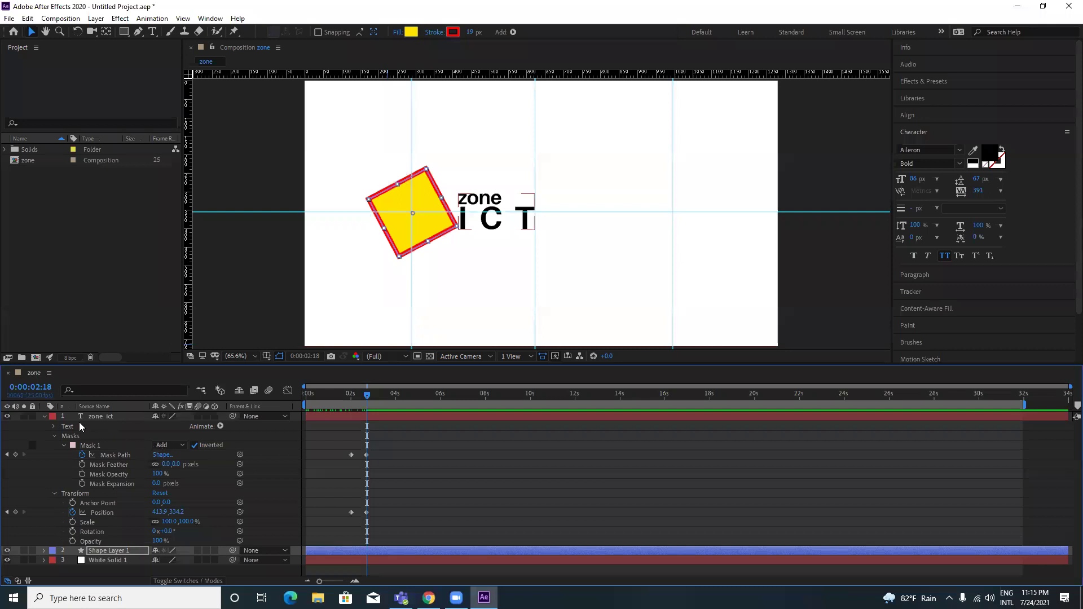
left_click(44, 416)
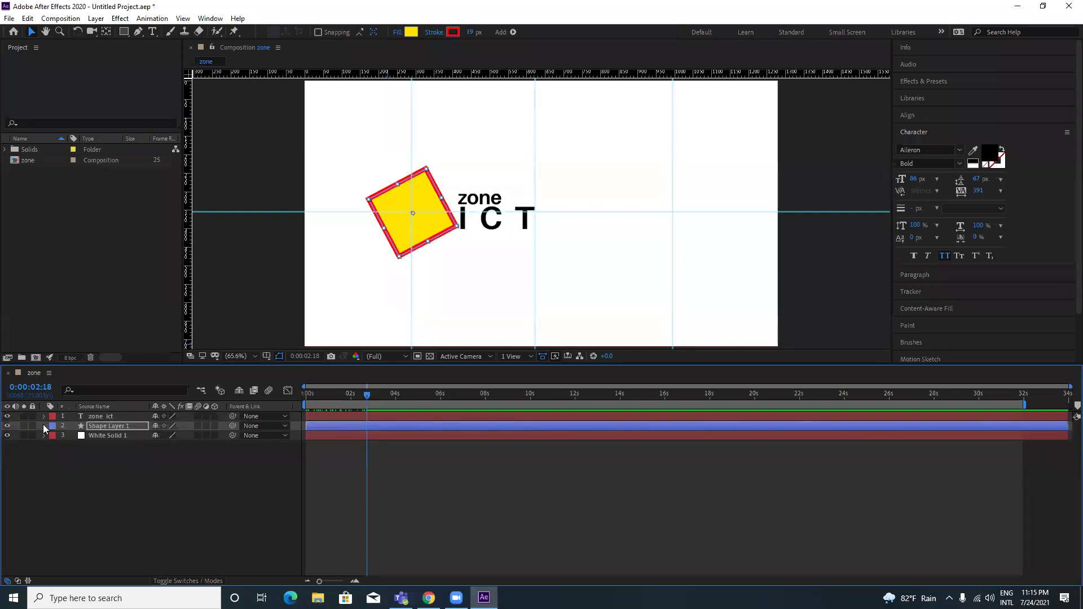
left_click(44, 426)
left_click(64, 445)
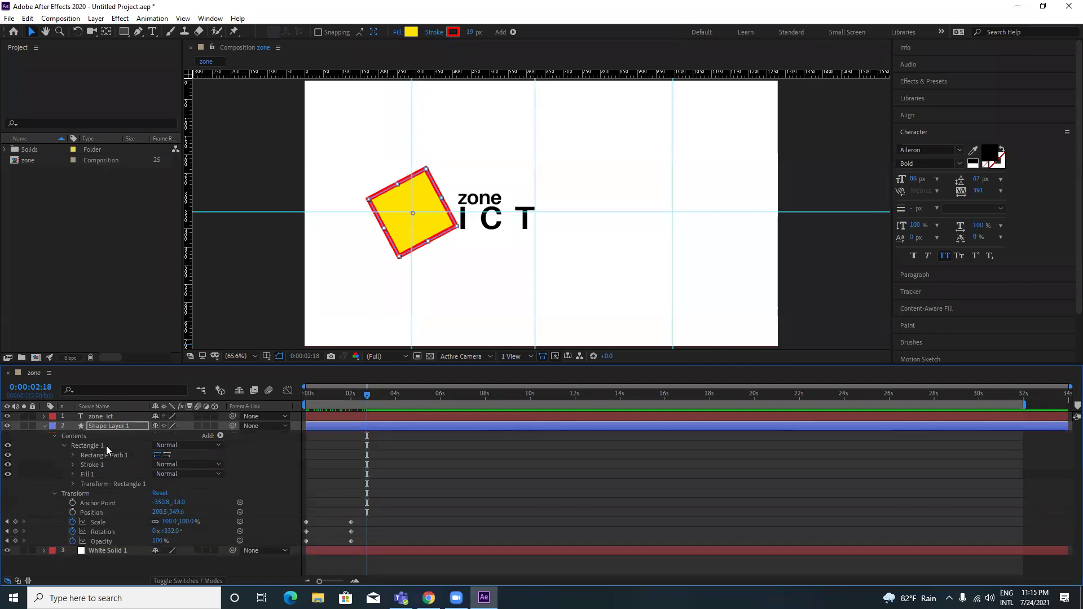
left_click(73, 464)
scroll(141, 462, "down", 1)
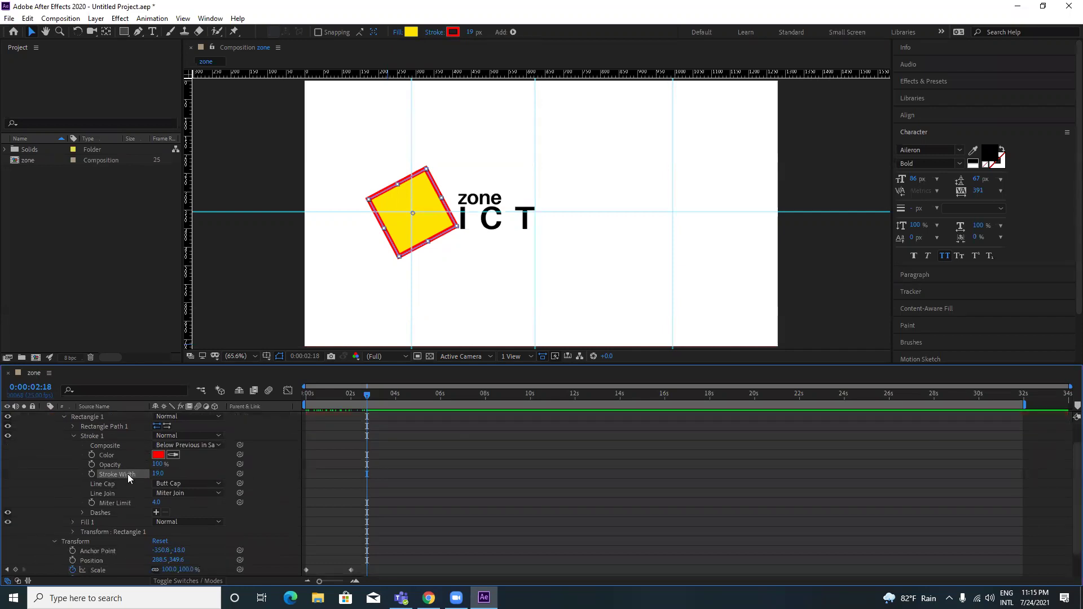
scroll(357, 441, "down", 1)
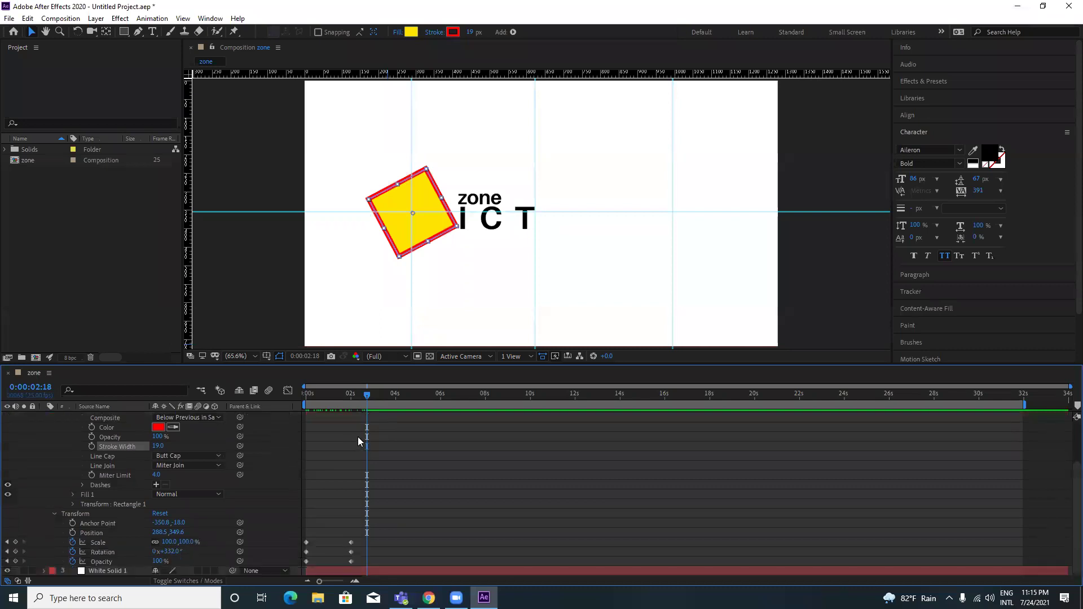
Step: Add an Opacity keyframe of 0% to the square's stroke at 0:00:02:00
left_click_drag(367, 394, 352, 395)
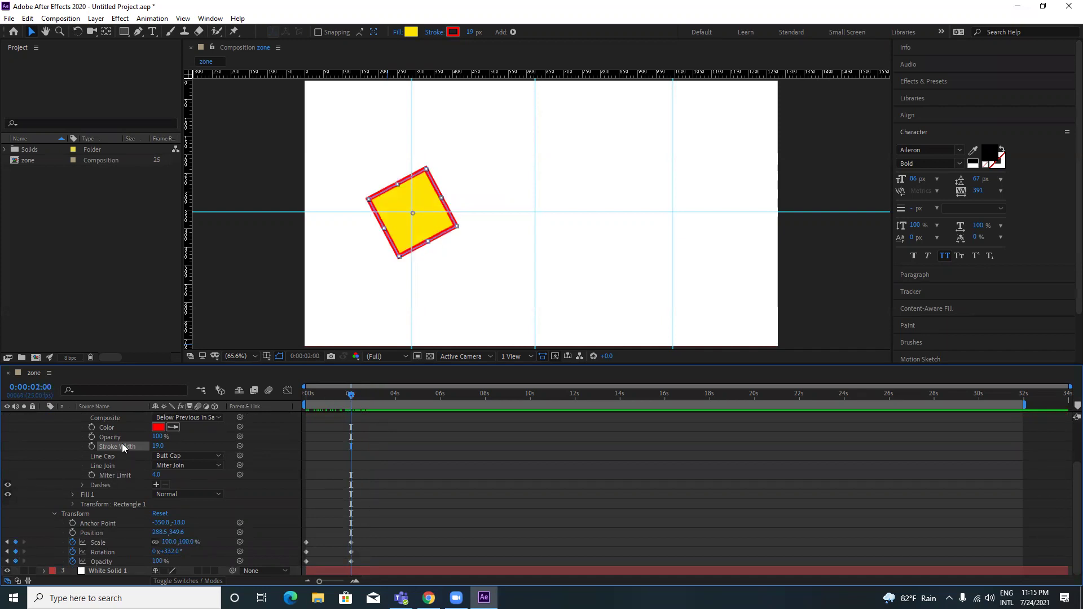
left_click(92, 438)
left_click(158, 437)
type("0")
key("Return")
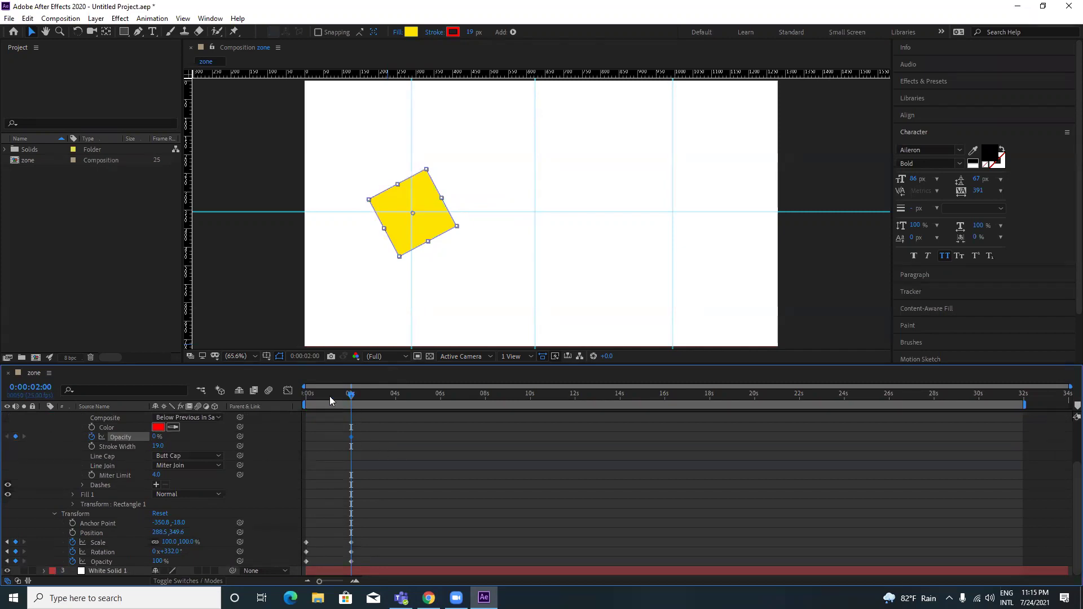
Step: Preview the logo animation from the start
left_click_drag(329, 396, 227, 397)
key("space")
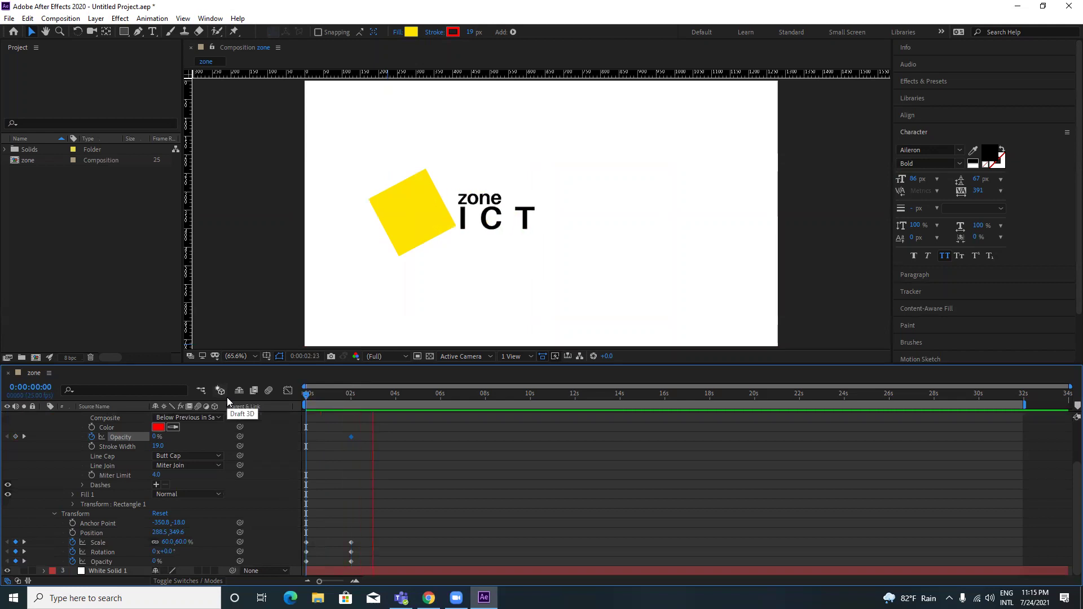
left_click(397, 394)
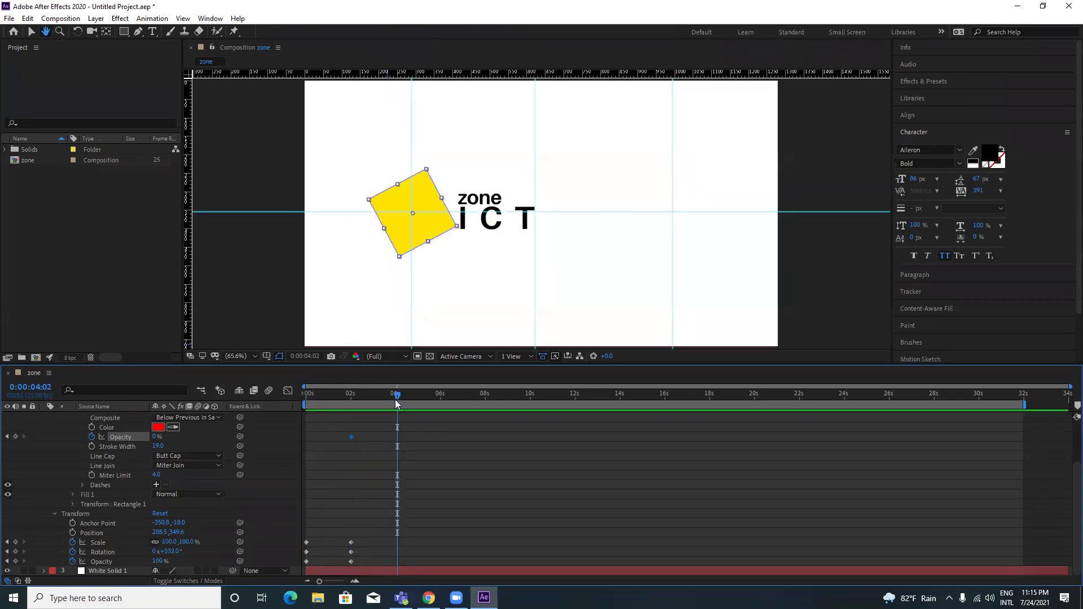
Step: Keyframe the stroke's Opacity at 100% at 0:00:02:01, and preview the change from 0:00:01:22
left_click(356, 394)
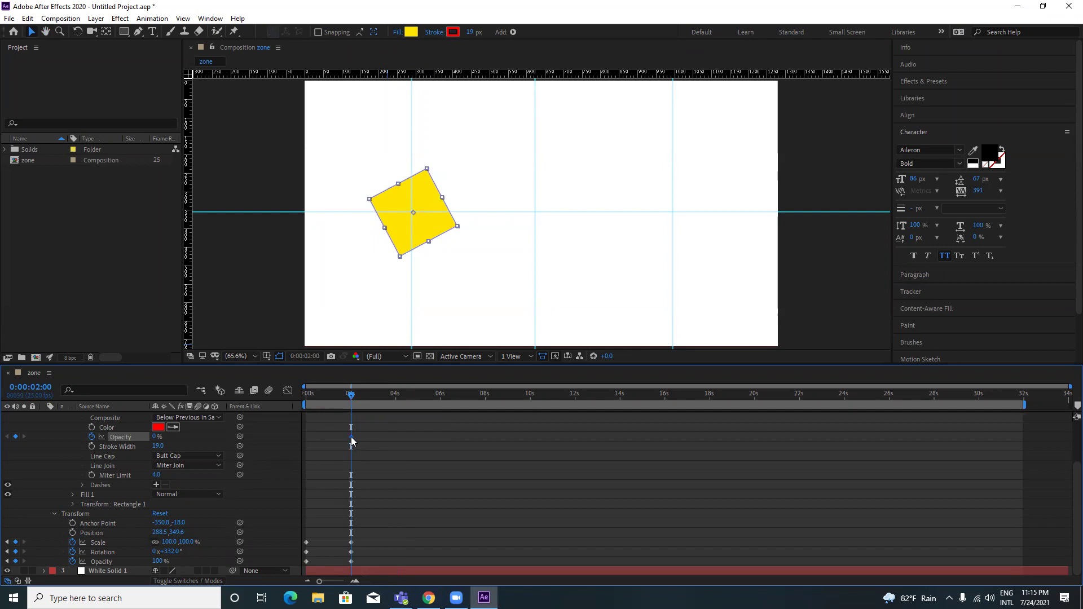
scroll(351, 441, "up", 3)
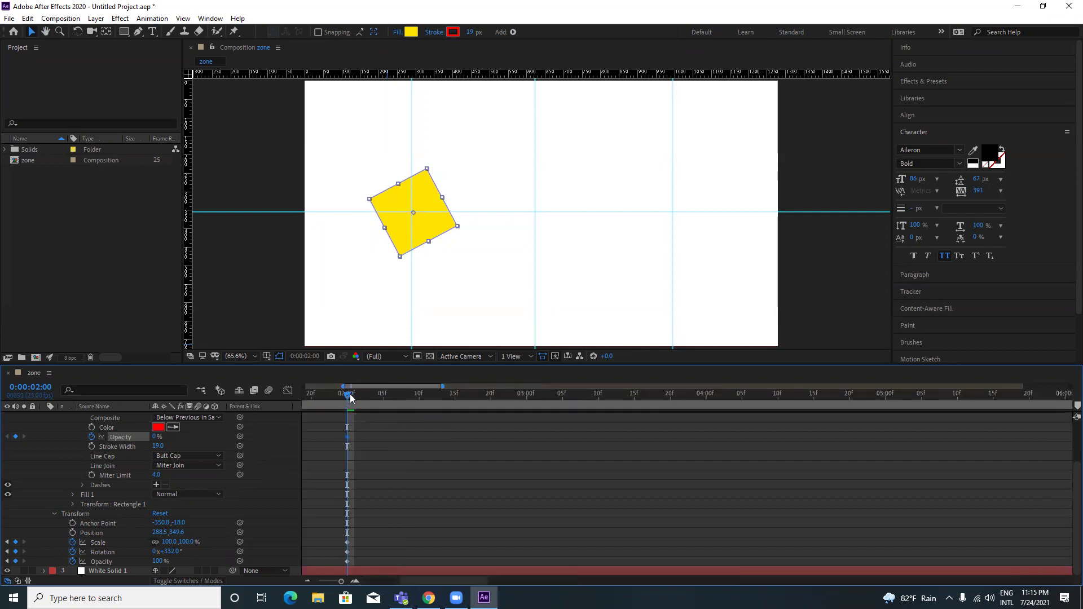
left_click(353, 393)
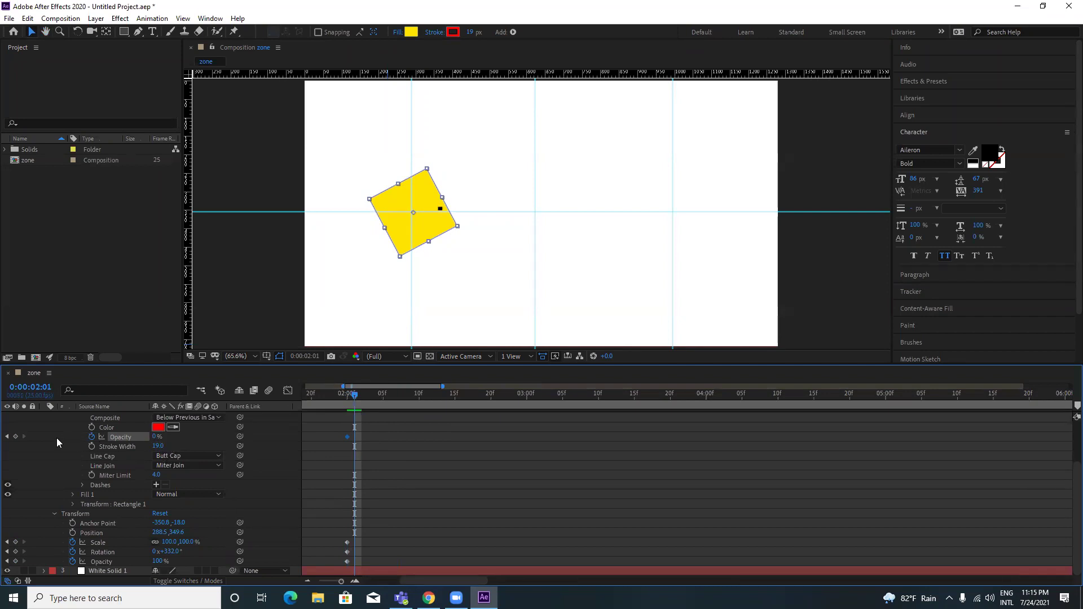
left_click(16, 437)
left_click(331, 396)
key("space")
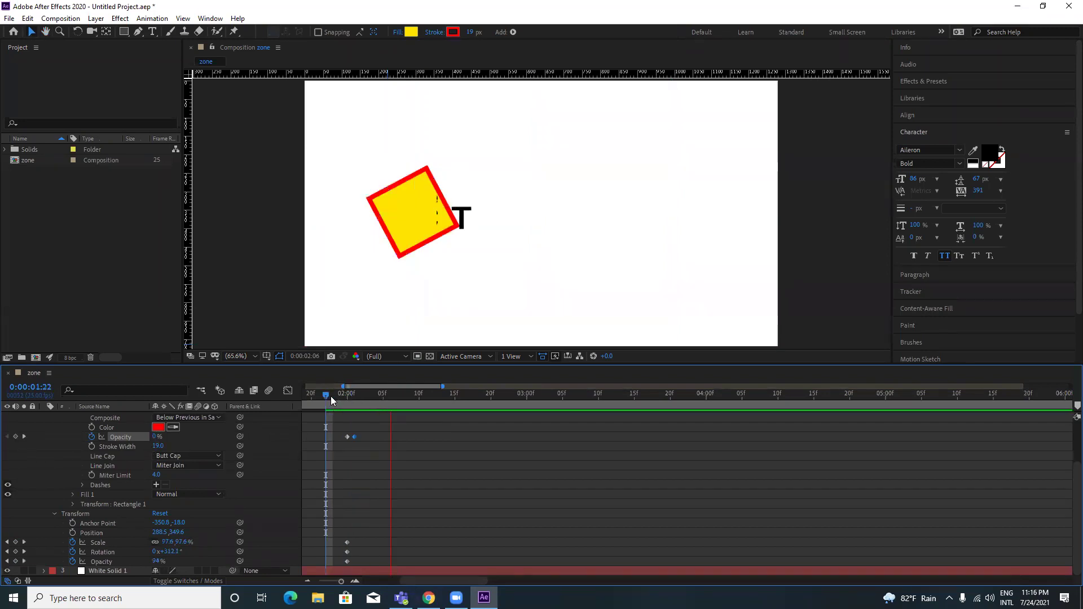
key("space")
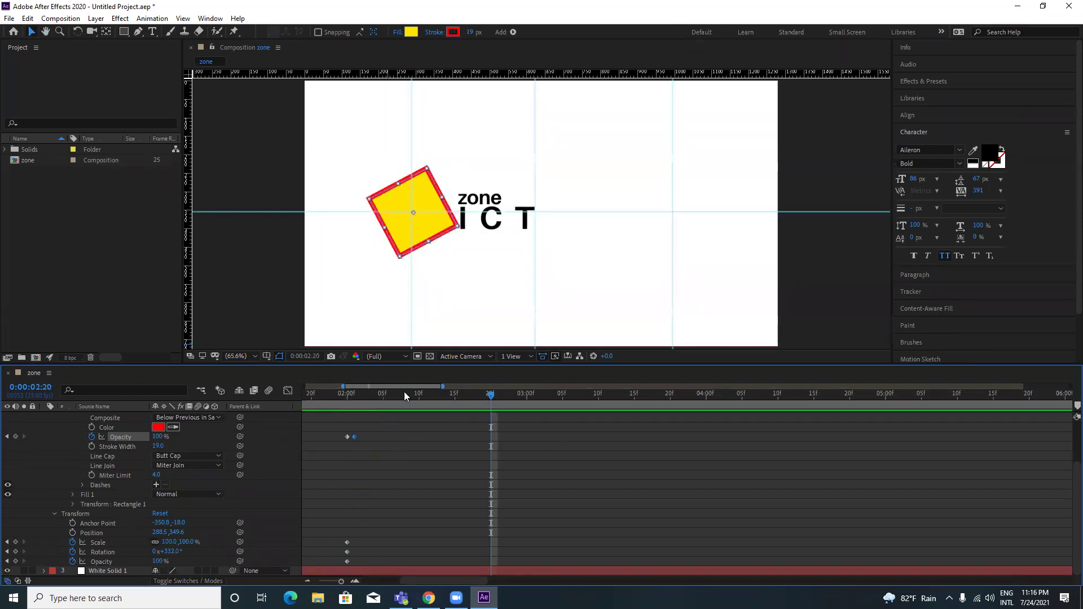
Step: Add a dash to the square's stroke at 0:00:02:01, with stroke width 21, miter limit 51, dash 55 and offset 99
left_click(357, 395)
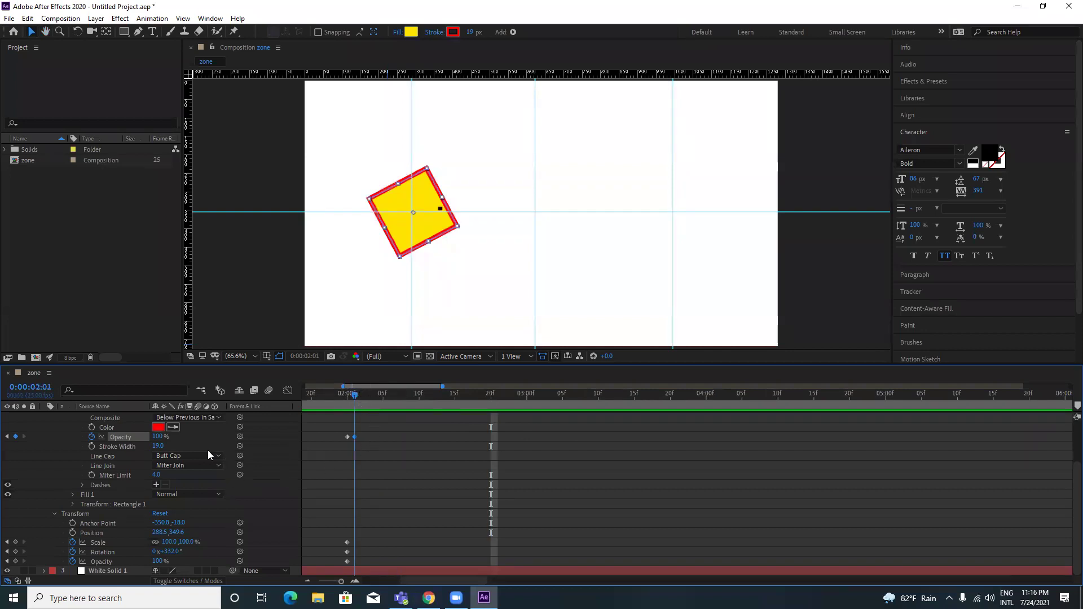
left_click_drag(155, 474, 157, 481)
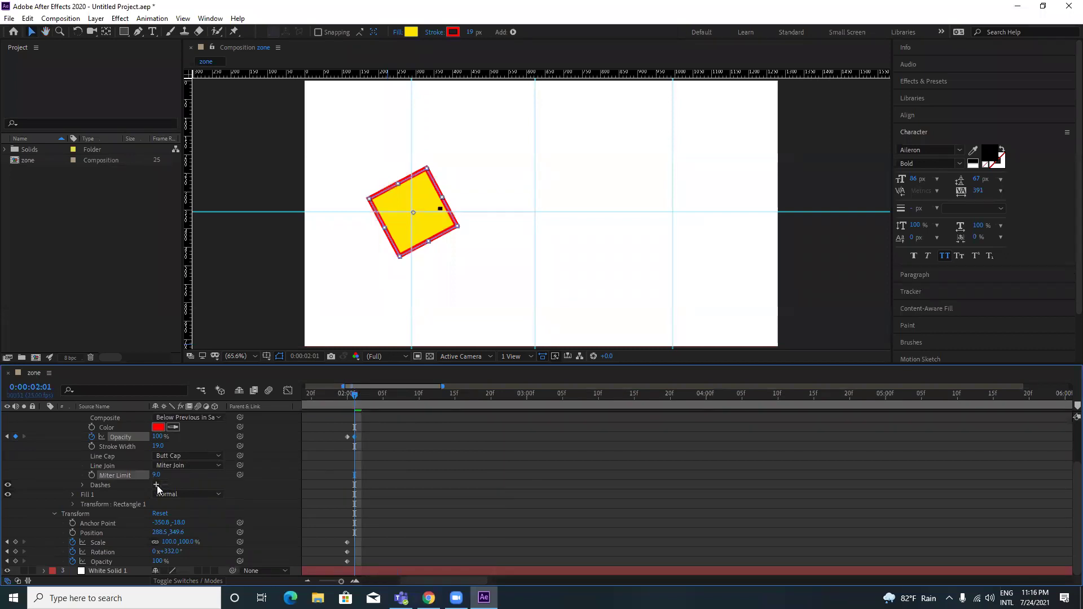
left_click(157, 486)
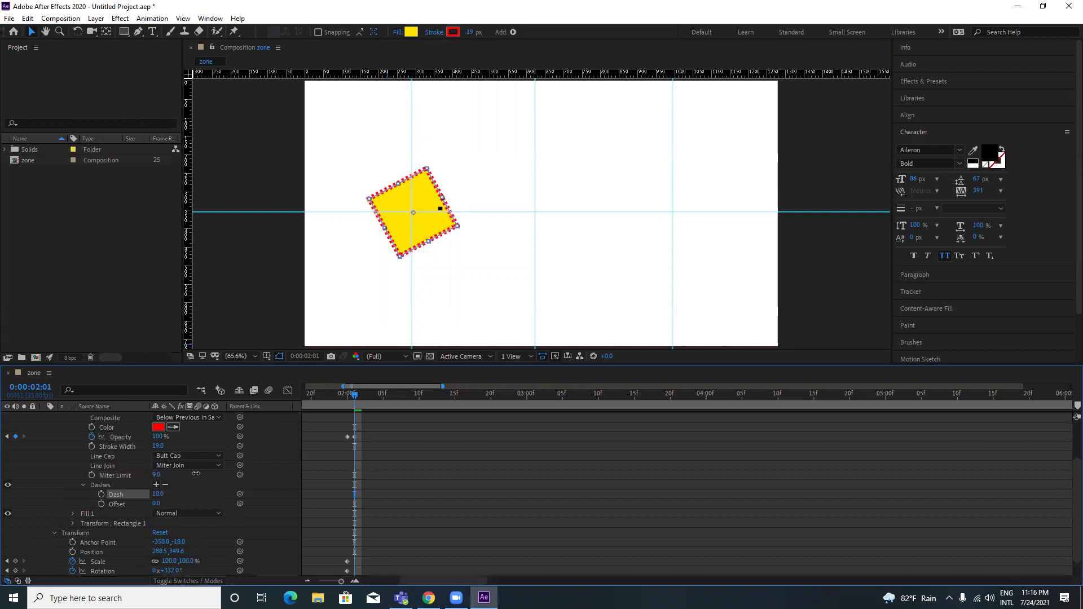
left_click_drag(198, 474, 206, 474)
left_click(158, 495)
type("30")
key("Return")
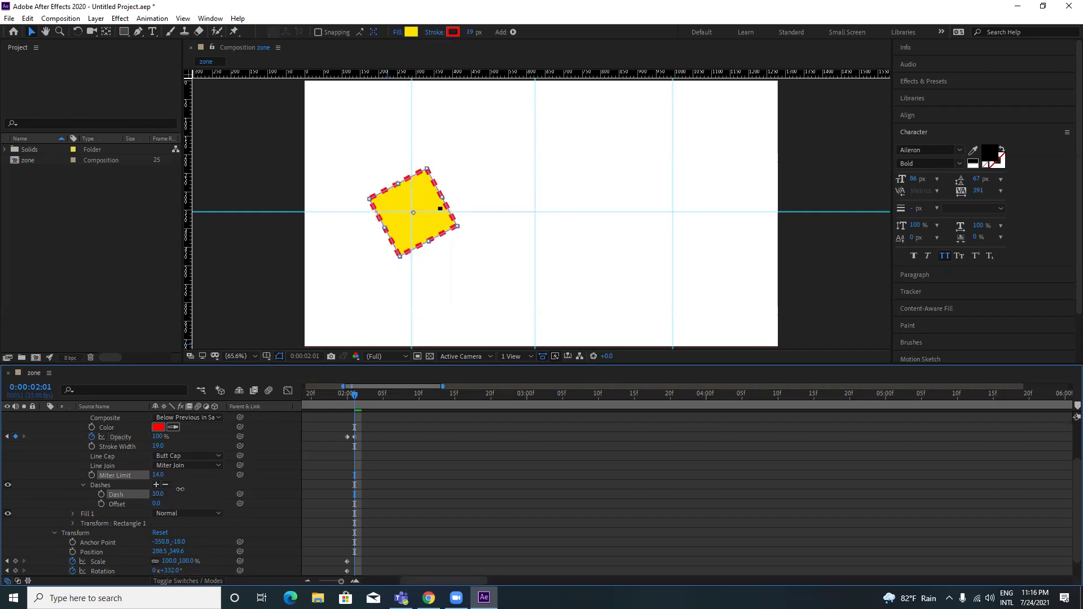
mouse_move(185, 489)
left_mouse_down()
mouse_move(131, 476)
mouse_move(166, 476)
mouse_move(170, 504)
mouse_move(216, 492)
mouse_move(135, 492)
left_mouse_up()
mouse_move(167, 447)
left_mouse_down()
mouse_move(196, 471)
mouse_move(146, 476)
left_mouse_up()
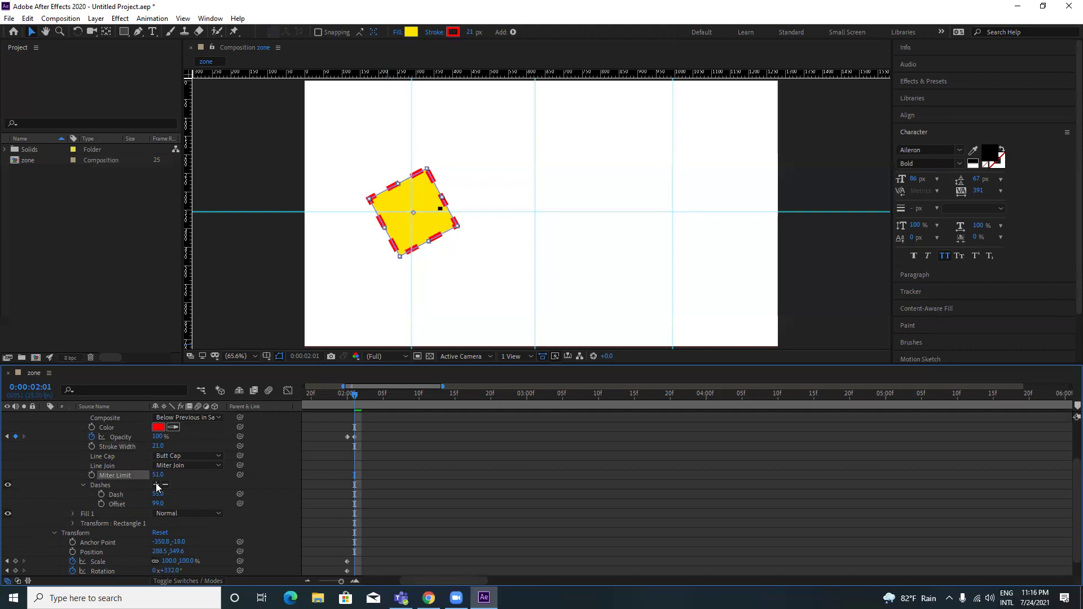
Step: Try adding a gap and a second dash to the square's stroke, and remove them again
left_click(157, 485)
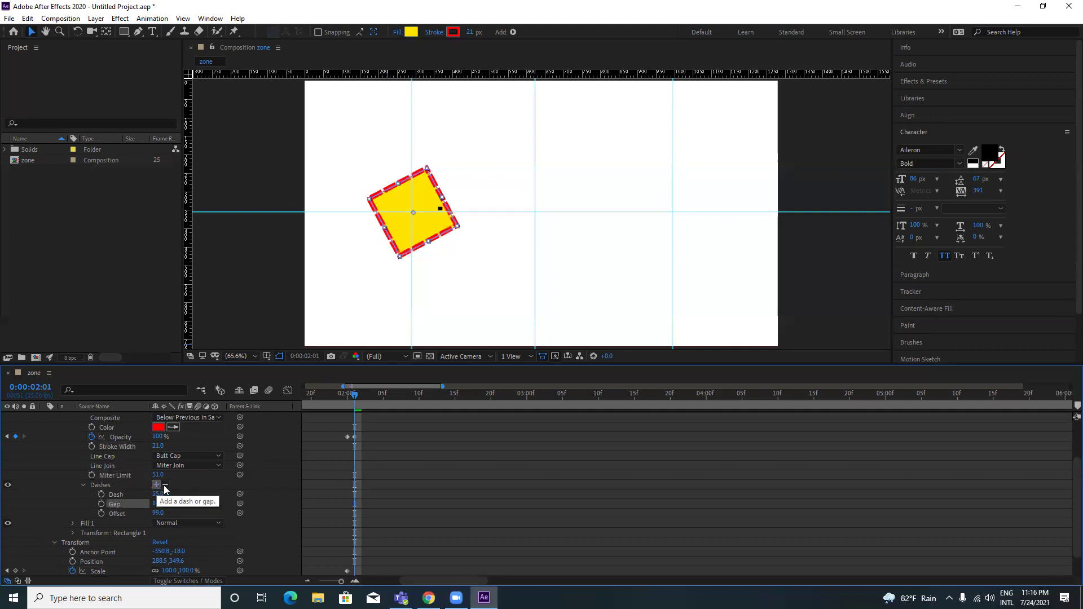
left_click(157, 485)
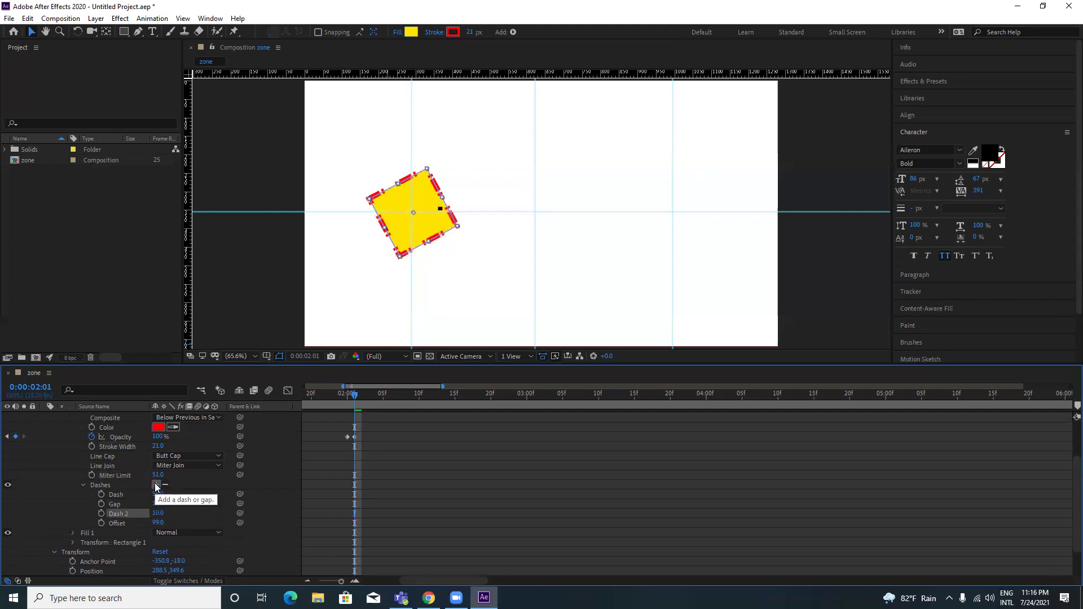
left_click(160, 487)
left_click(165, 486)
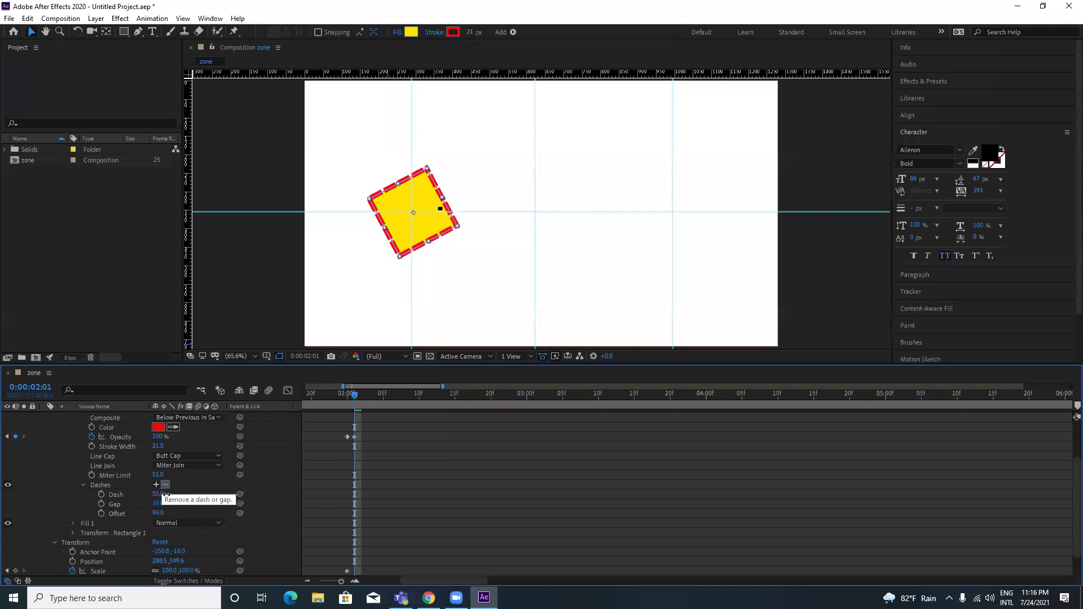
key("ctrl+z")
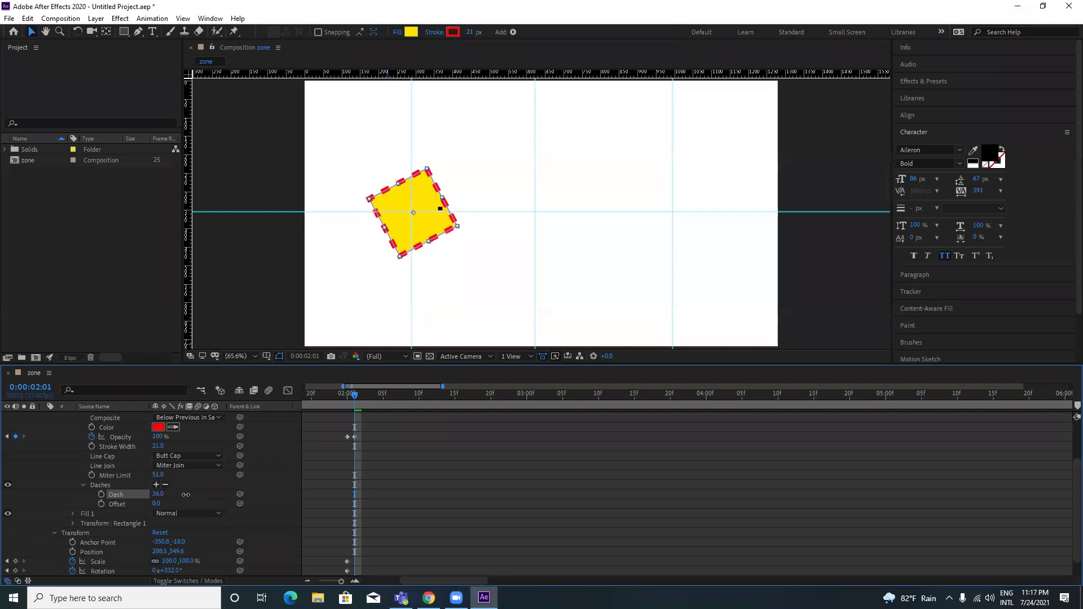
Step: Set the stroke's dash to 65 and its offset to 15, and preview the dashed outline from 0:00:02:00
left_click_drag(185, 495, 185, 494)
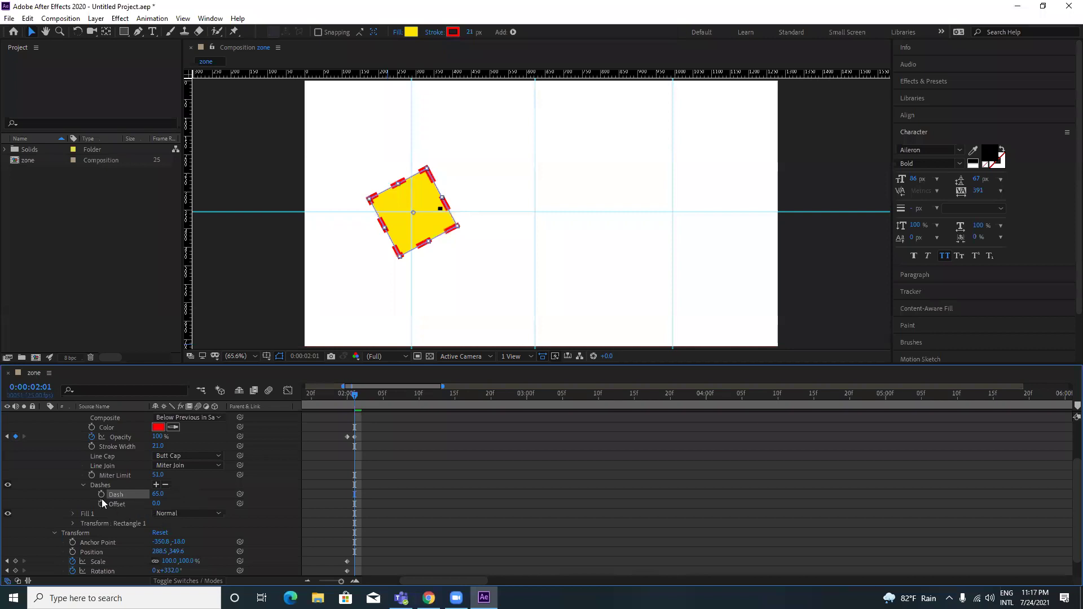
left_click_drag(163, 502, 164, 501)
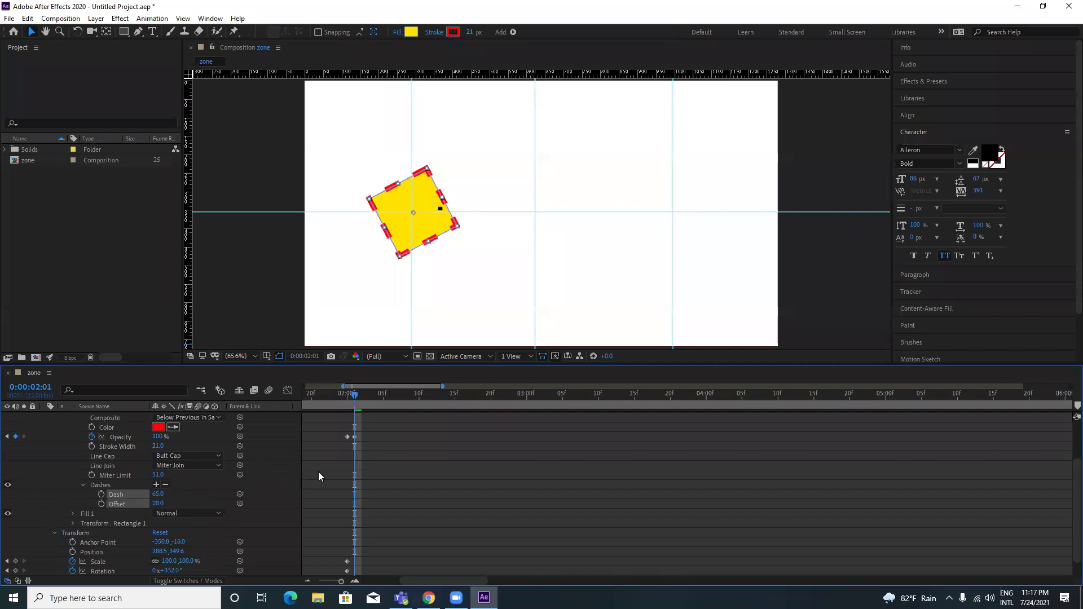
left_click(343, 394)
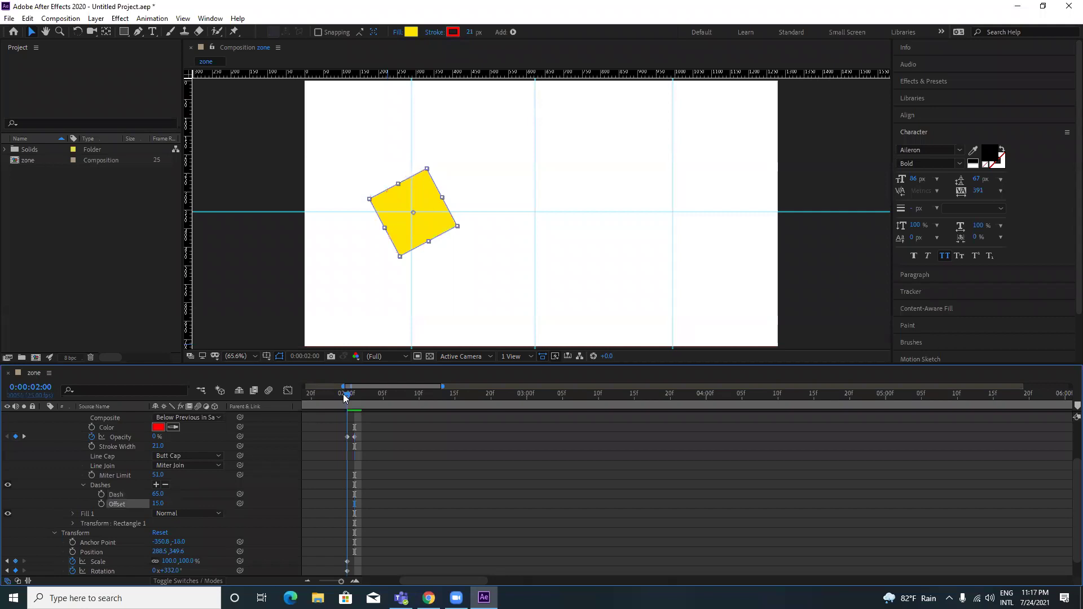
key("space")
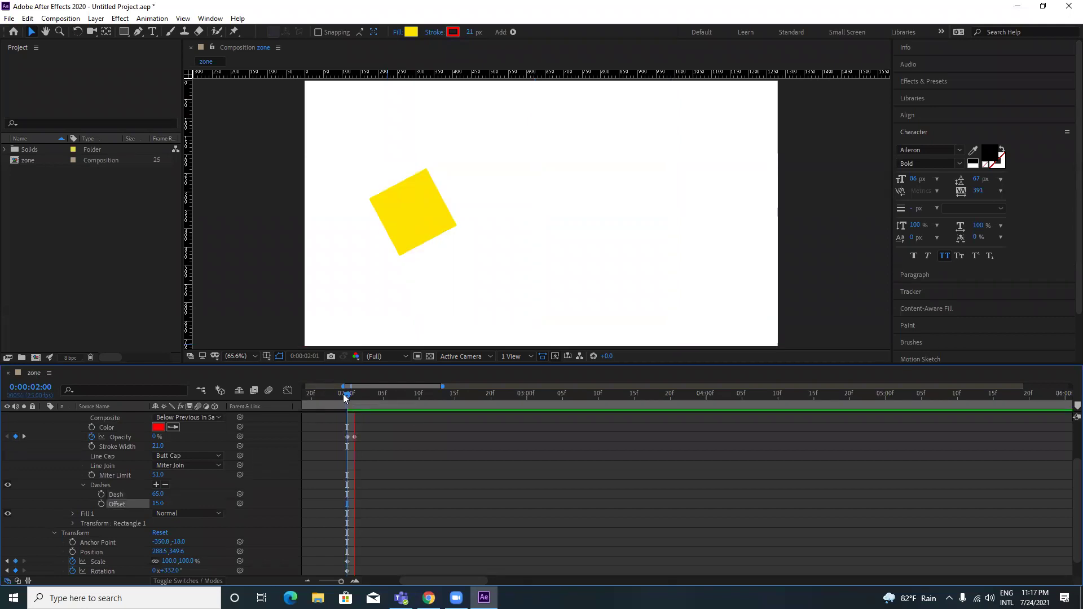
key("space")
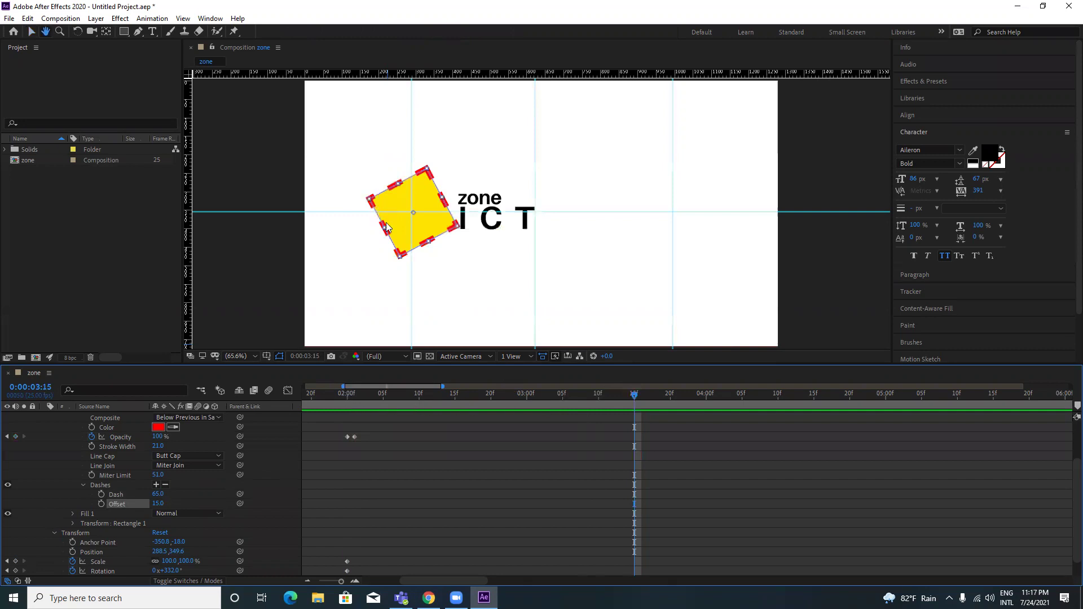
key("v")
key("shift+Home")
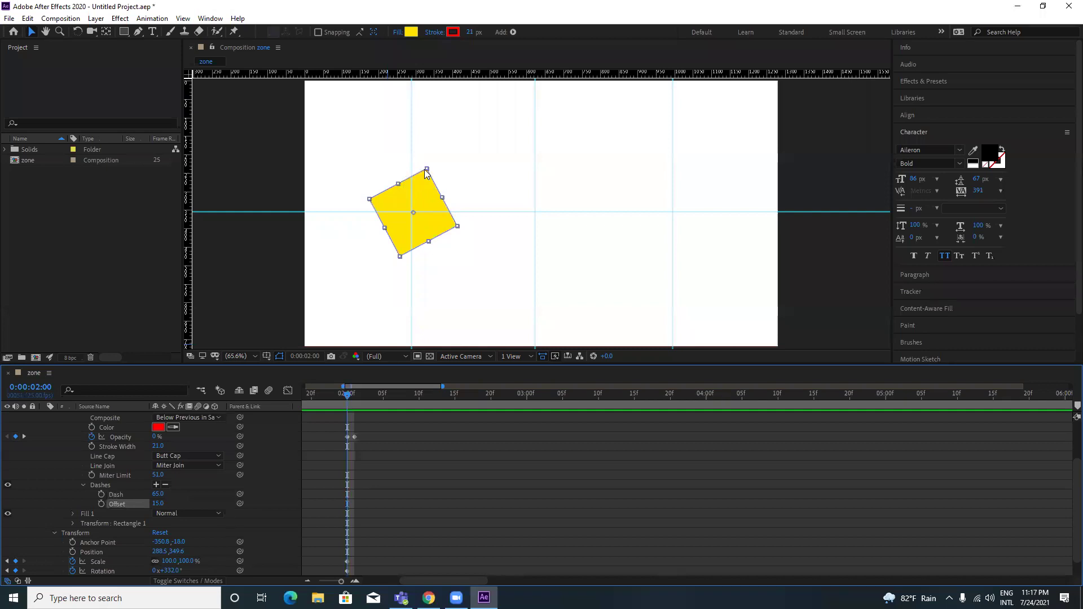